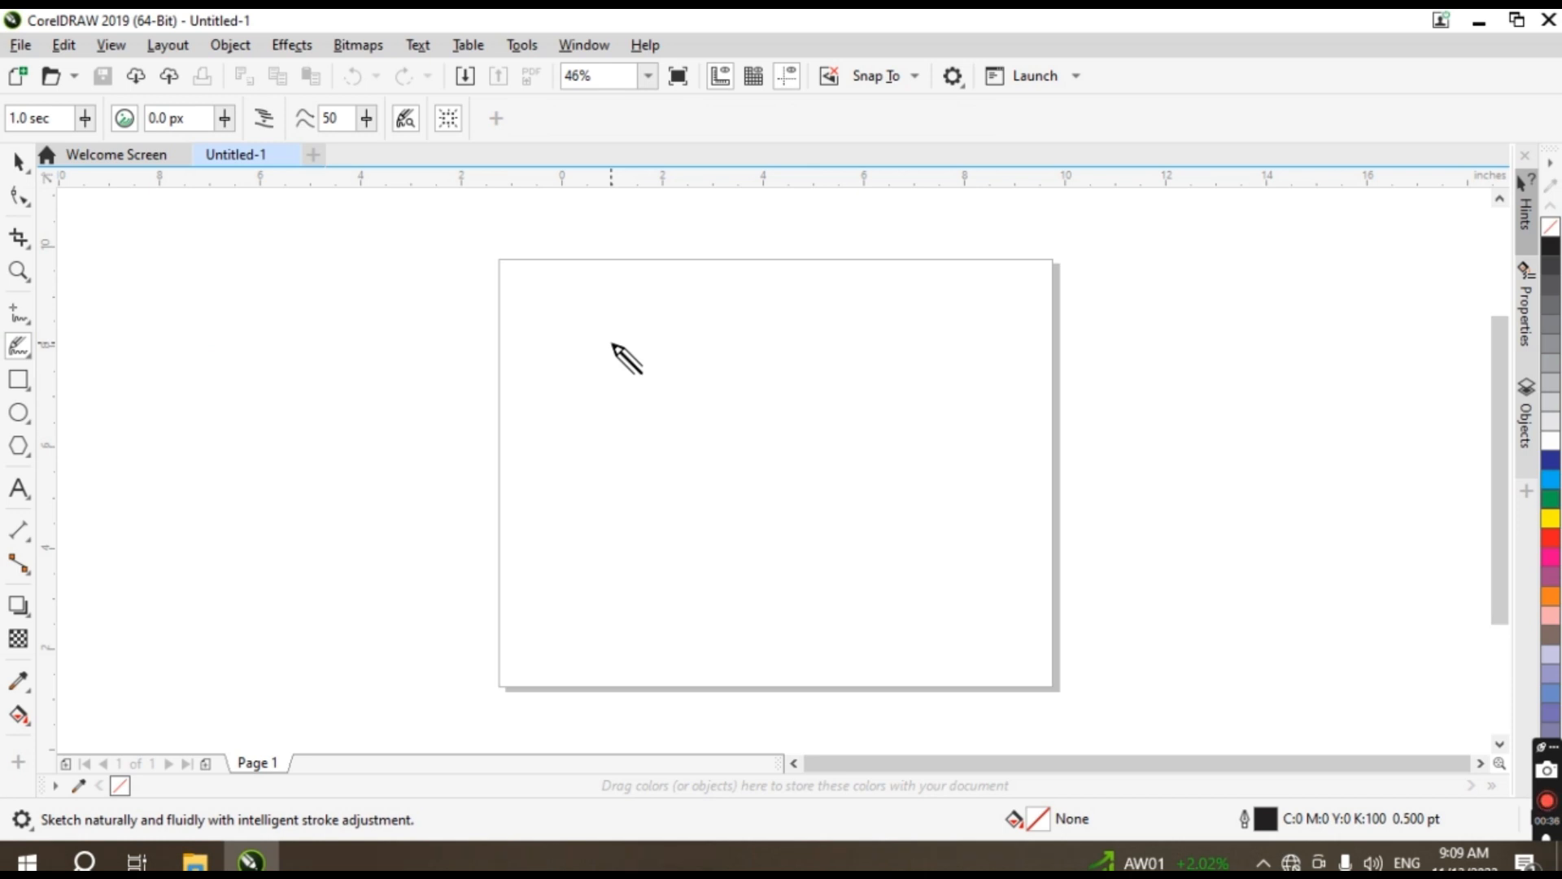
- Sketch two looping freehand curves on the page with LiveSketch
{"action": "mouse_move", "coordinate": [611, 343]}
{"action": "left_mouse_down"}
{"action": "mouse_move", "coordinate": [657, 435]}
{"action": "mouse_move", "coordinate": [600, 440]}
{"action": "mouse_move", "coordinate": [836, 326]}
{"action": "left_mouse_up"}
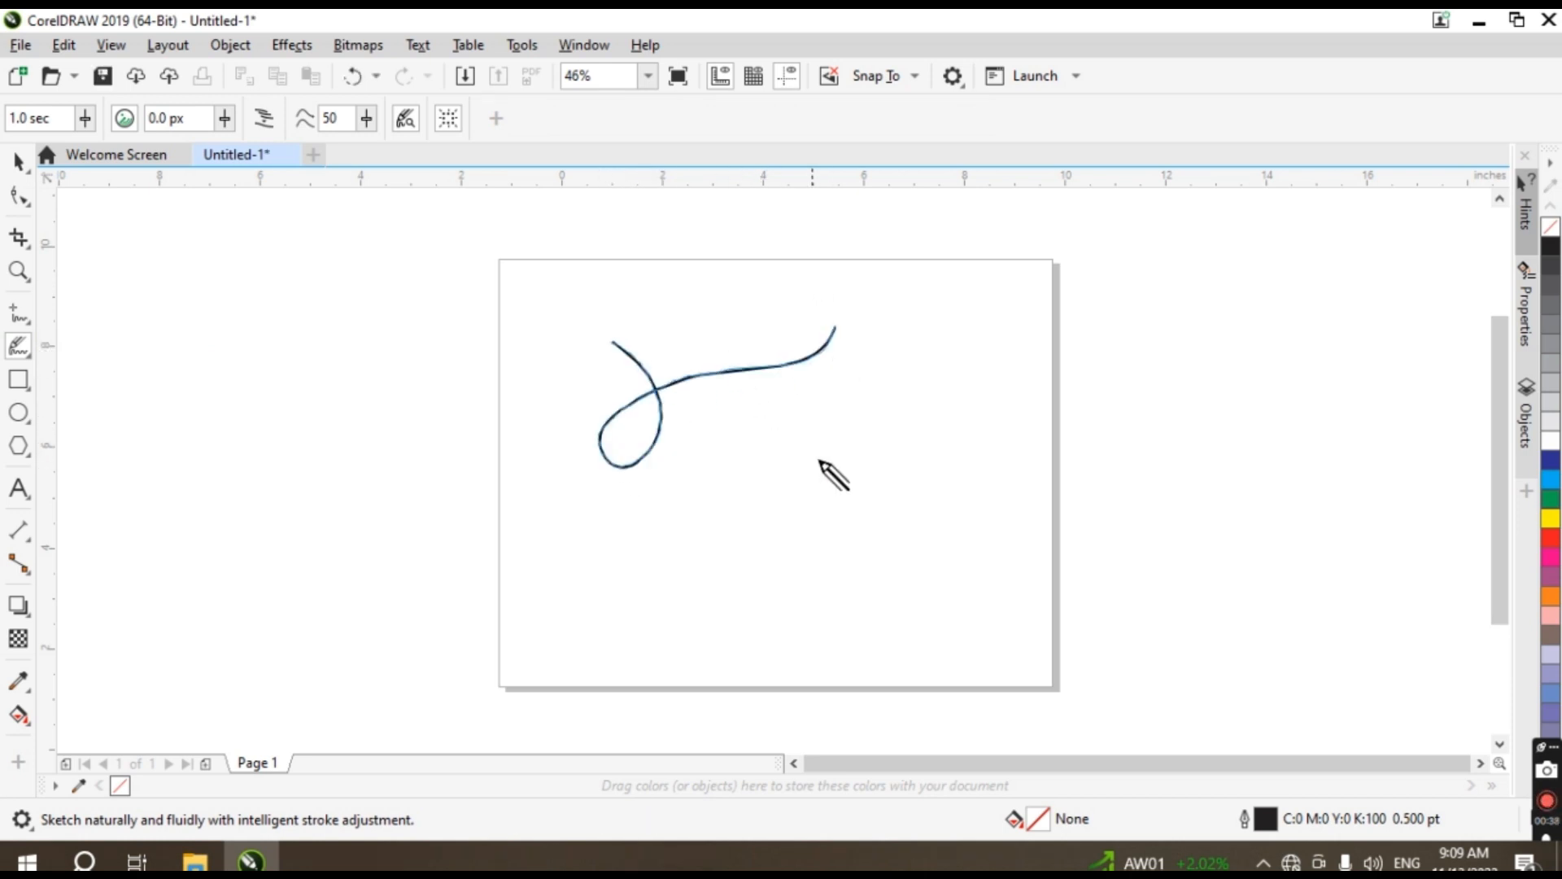
{"action": "mouse_move", "coordinate": [977, 295]}
{"action": "left_mouse_down"}
{"action": "mouse_move", "coordinate": [827, 480]}
{"action": "mouse_move", "coordinate": [824, 576]}
{"action": "mouse_move", "coordinate": [897, 522]}
{"action": "mouse_move", "coordinate": [851, 276]}
{"action": "left_mouse_up"}
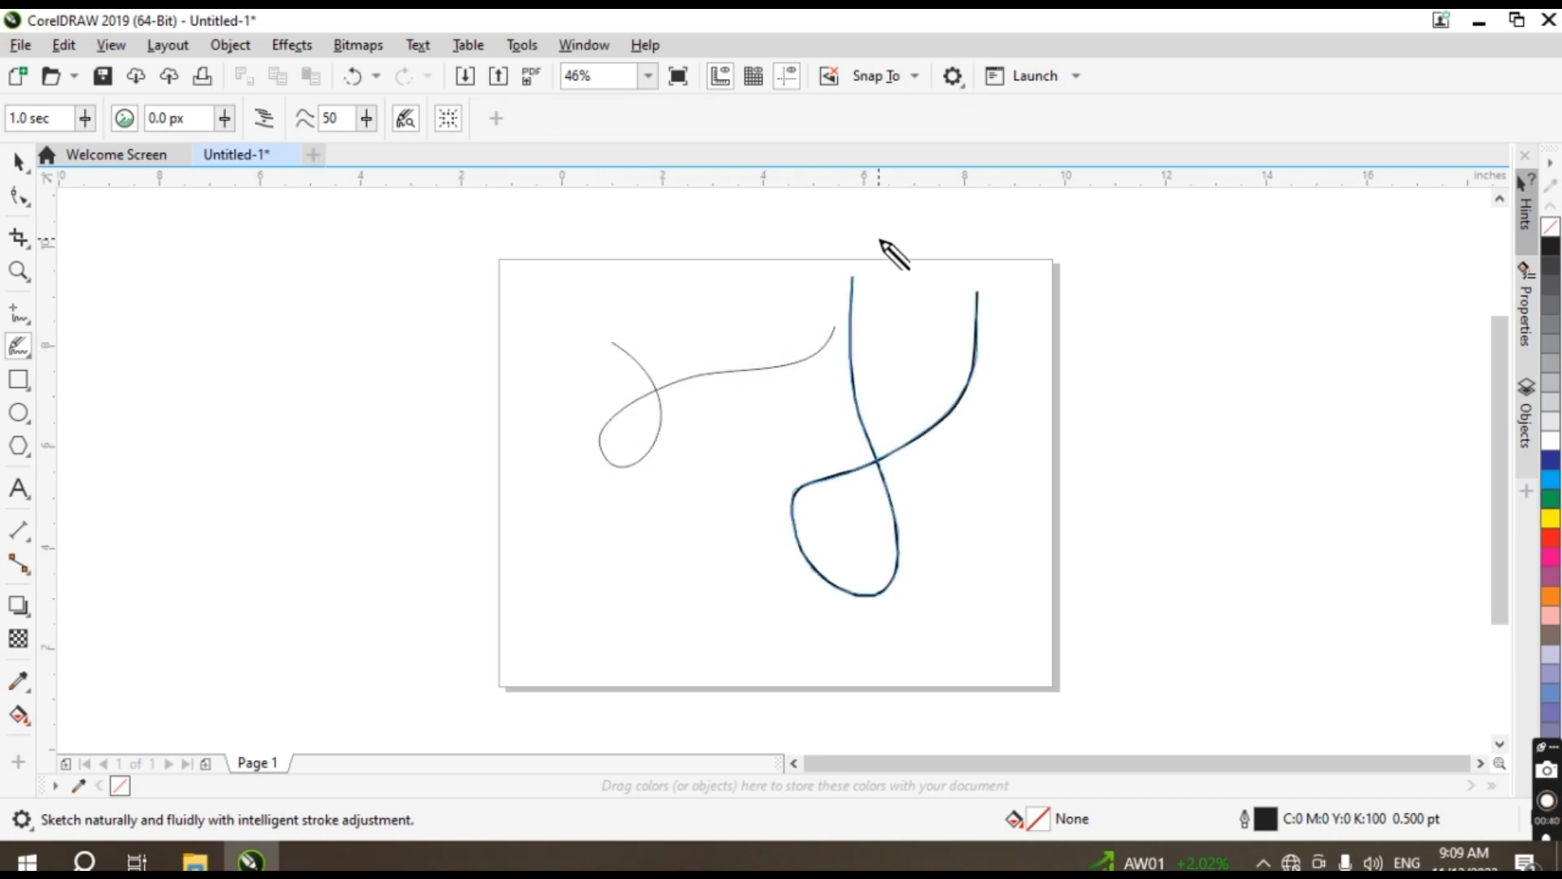
- Turn on single-curve creation for LiveSketch and set its timer to 2.3 sec
{"action": "left_click", "coordinate": [231, 121]}
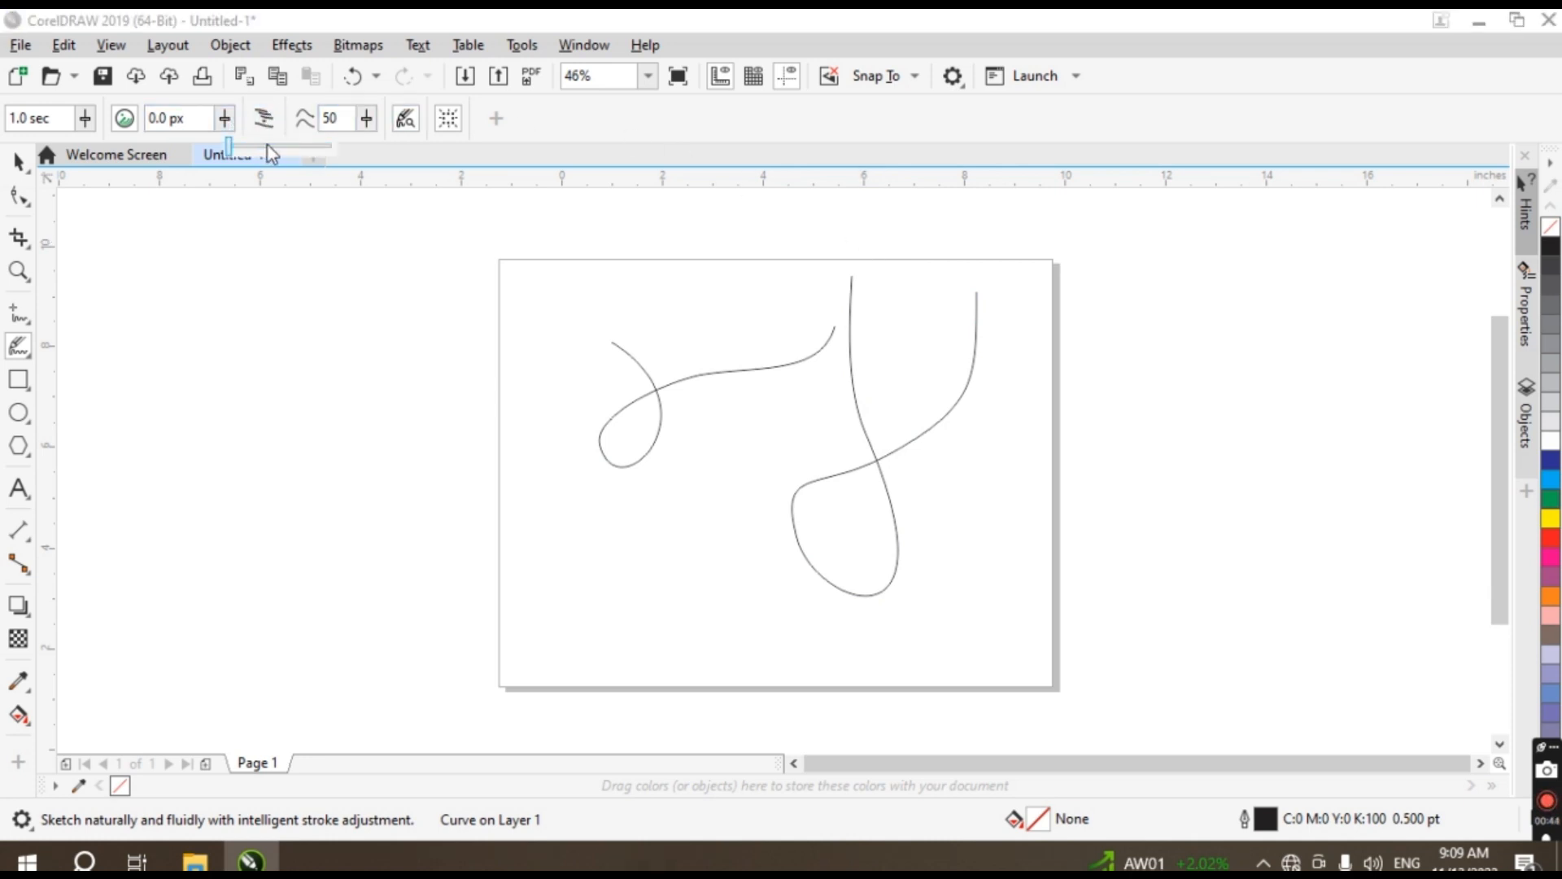
{"action": "left_click", "coordinate": [271, 122]}
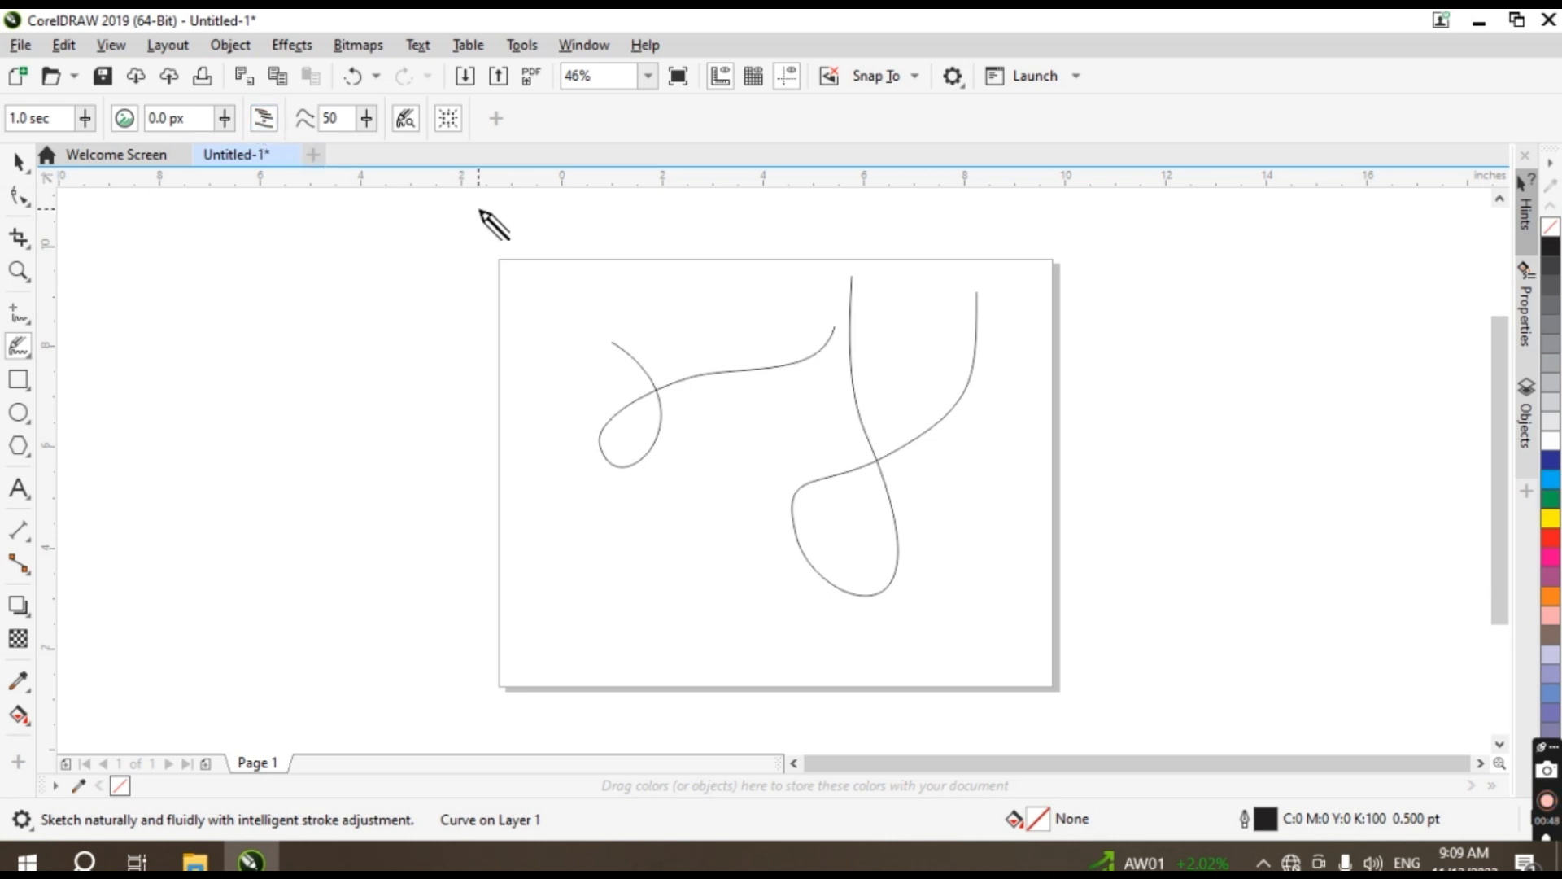
{"action": "left_click_drag", "start_coordinate": [85, 118], "coordinate": [161, 150]}
{"action": "left_click", "coordinate": [90, 118]}
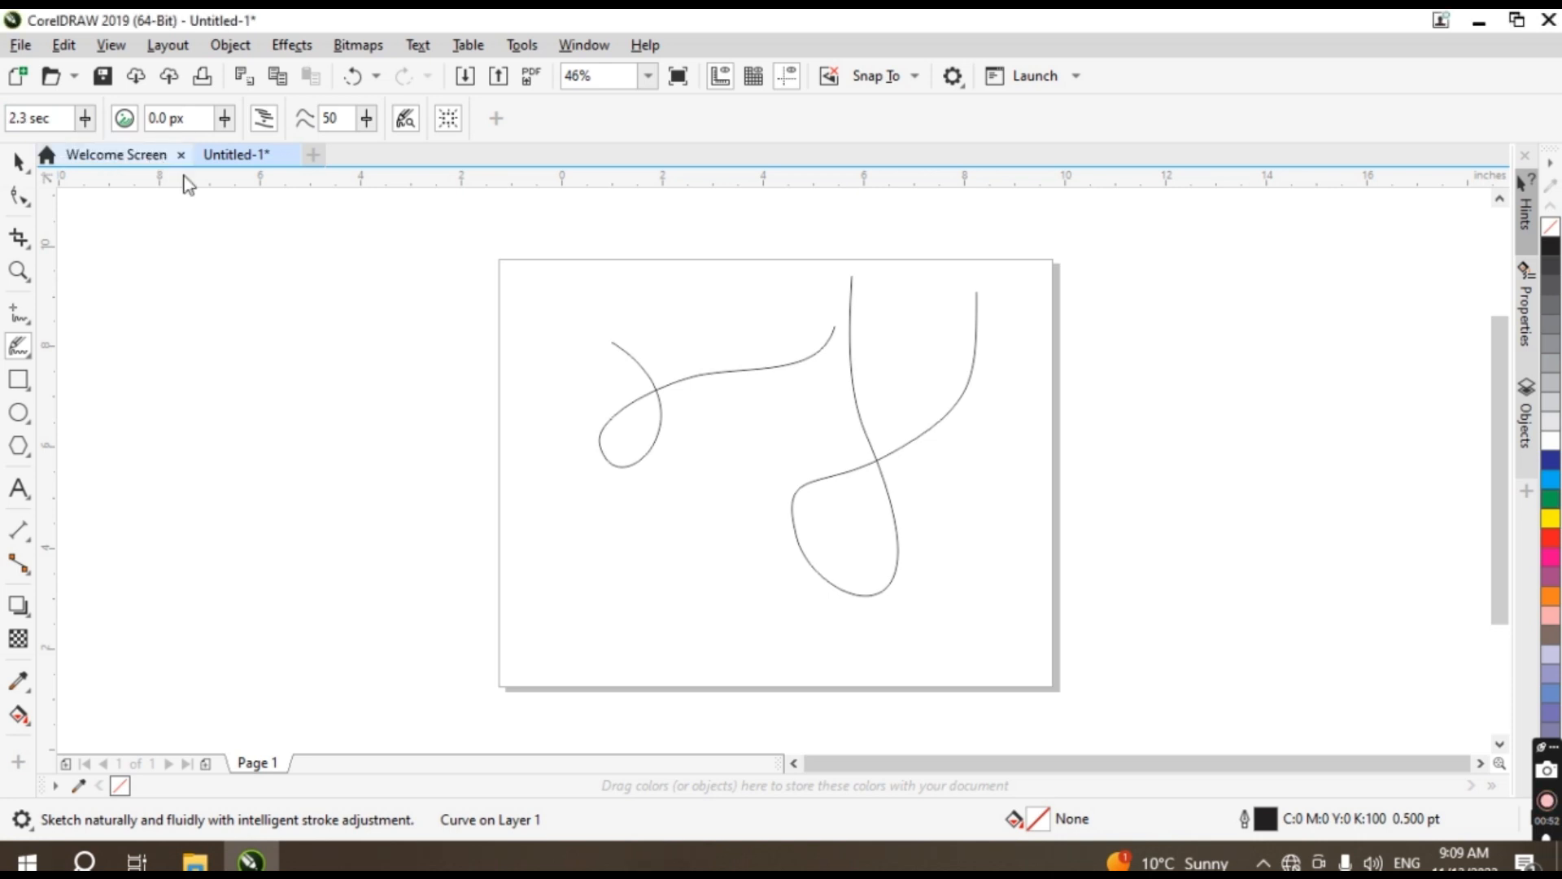
- Sketch a wavy curve across the page's left edge and move it slightly down
{"action": "left_click_drag", "start_coordinate": [318, 389], "coordinate": [564, 303]}
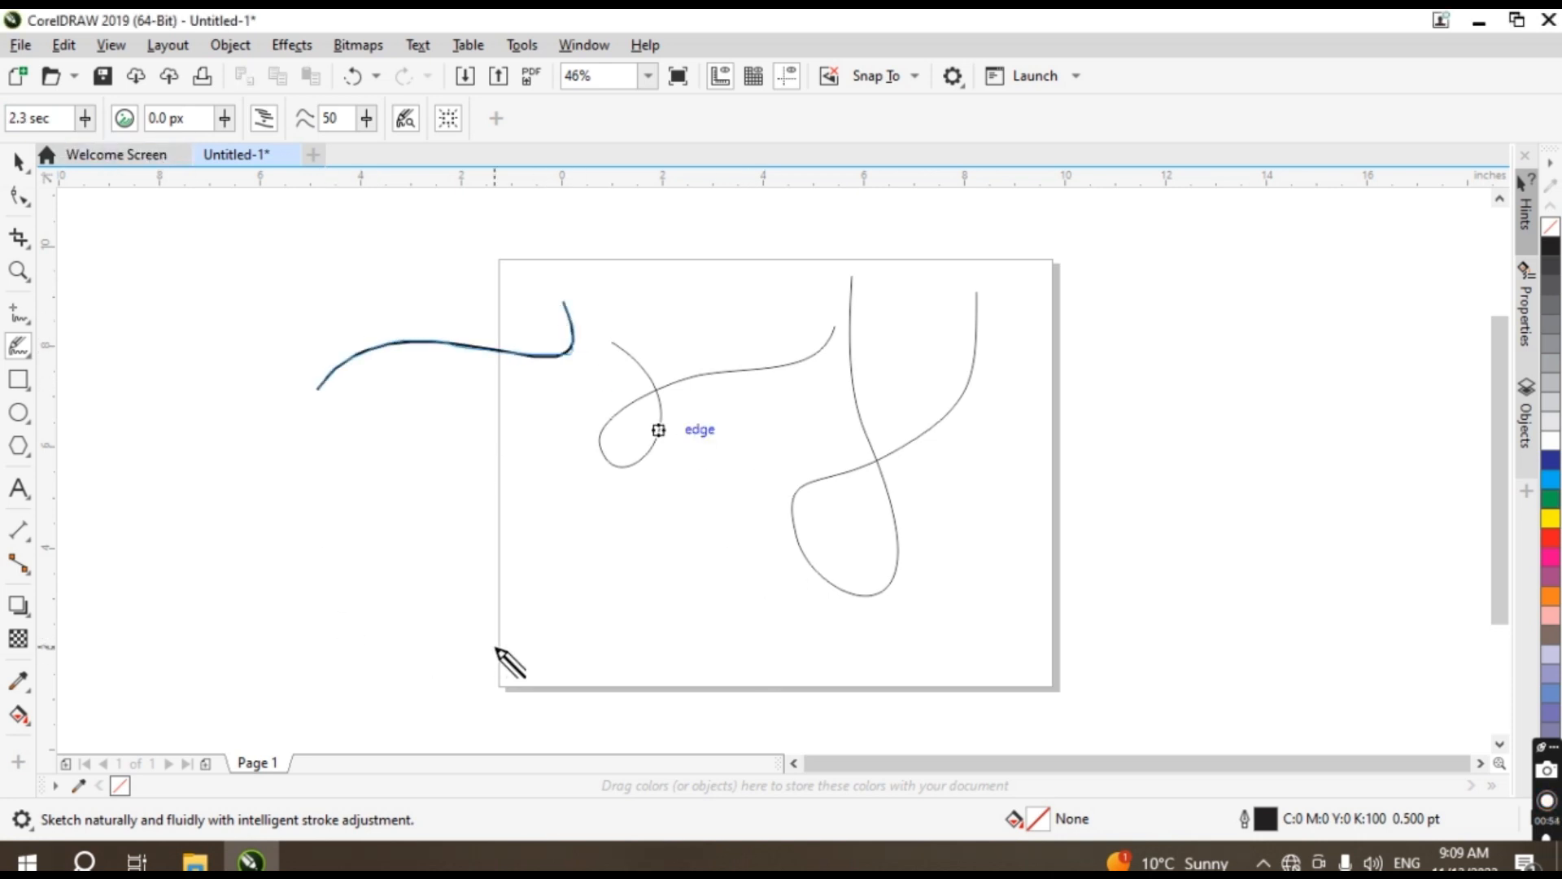
{"action": "left_click", "coordinate": [449, 118]}
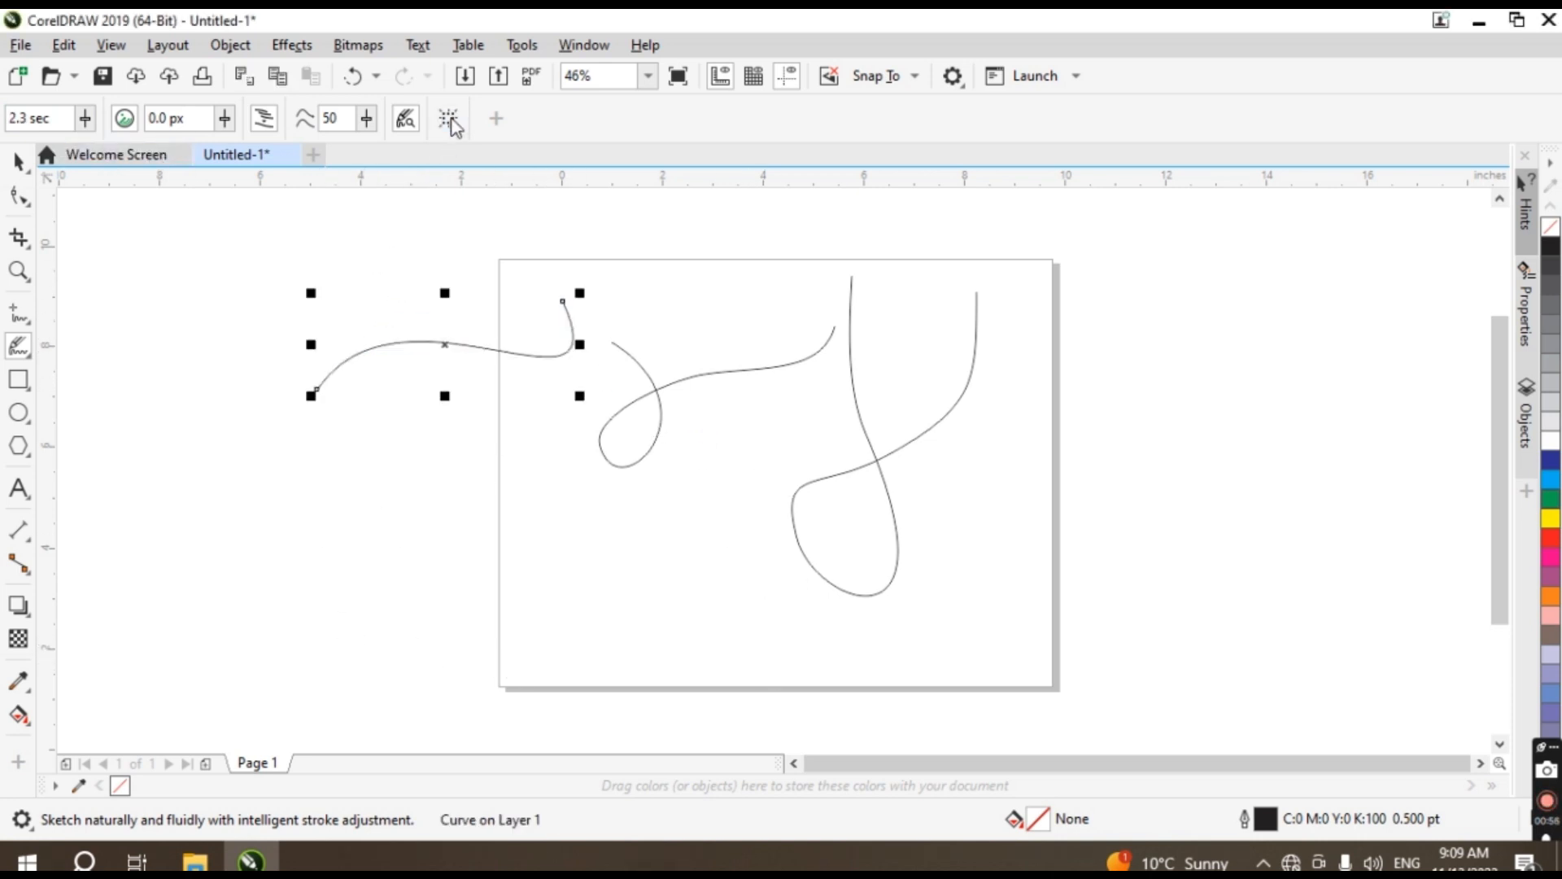
{"action": "left_click_drag", "start_coordinate": [446, 345], "coordinate": [444, 408]}
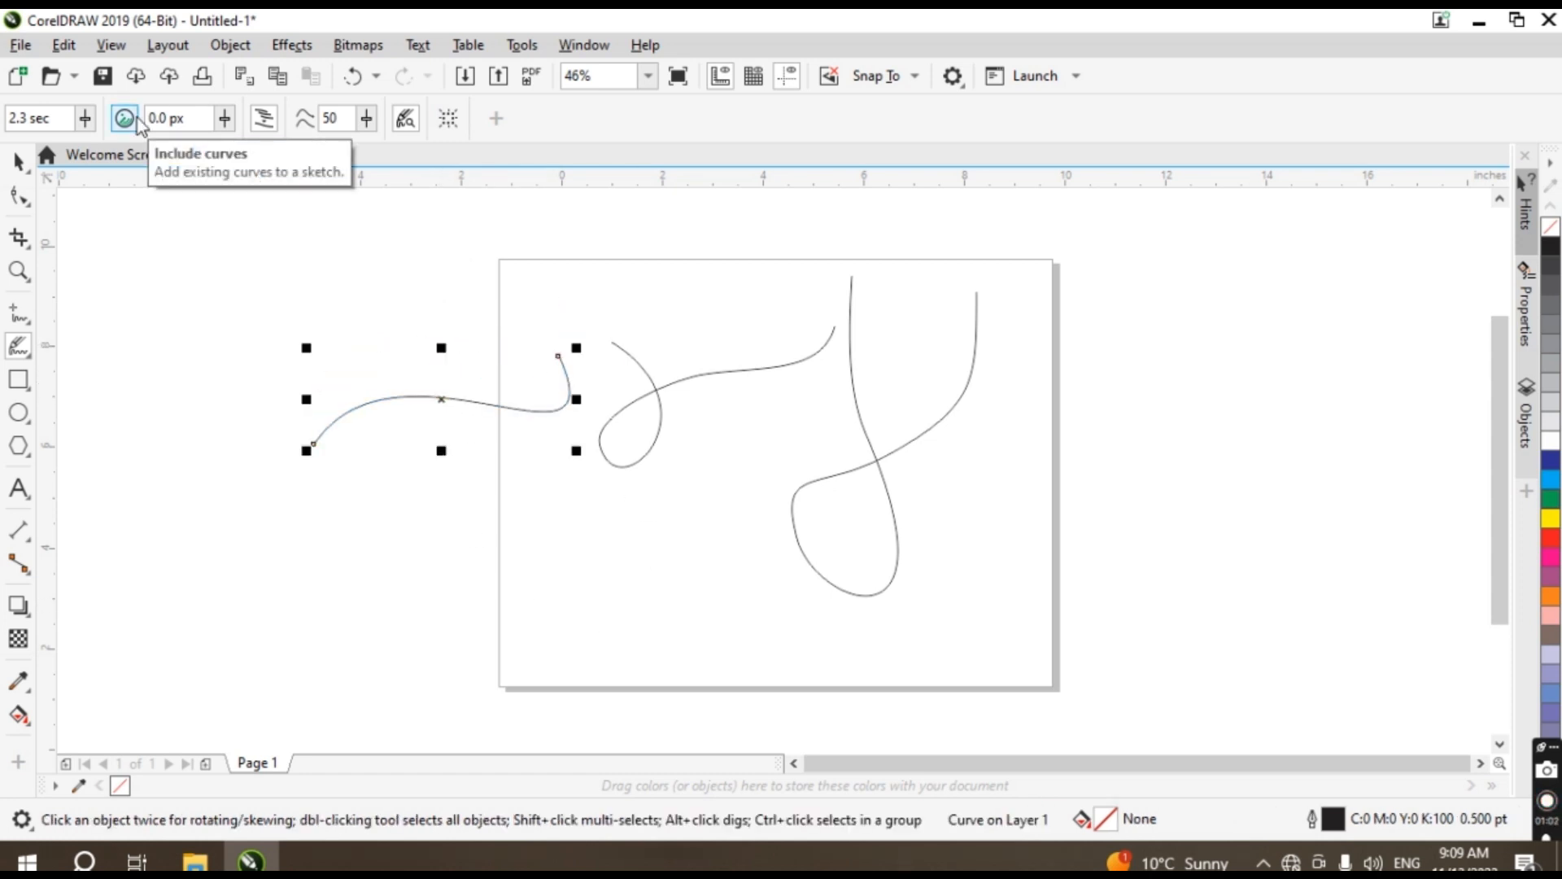
- Draw several freehand curves on both sides of the page with the Smart Drawing tool
{"action": "left_click", "coordinate": [12, 354]}
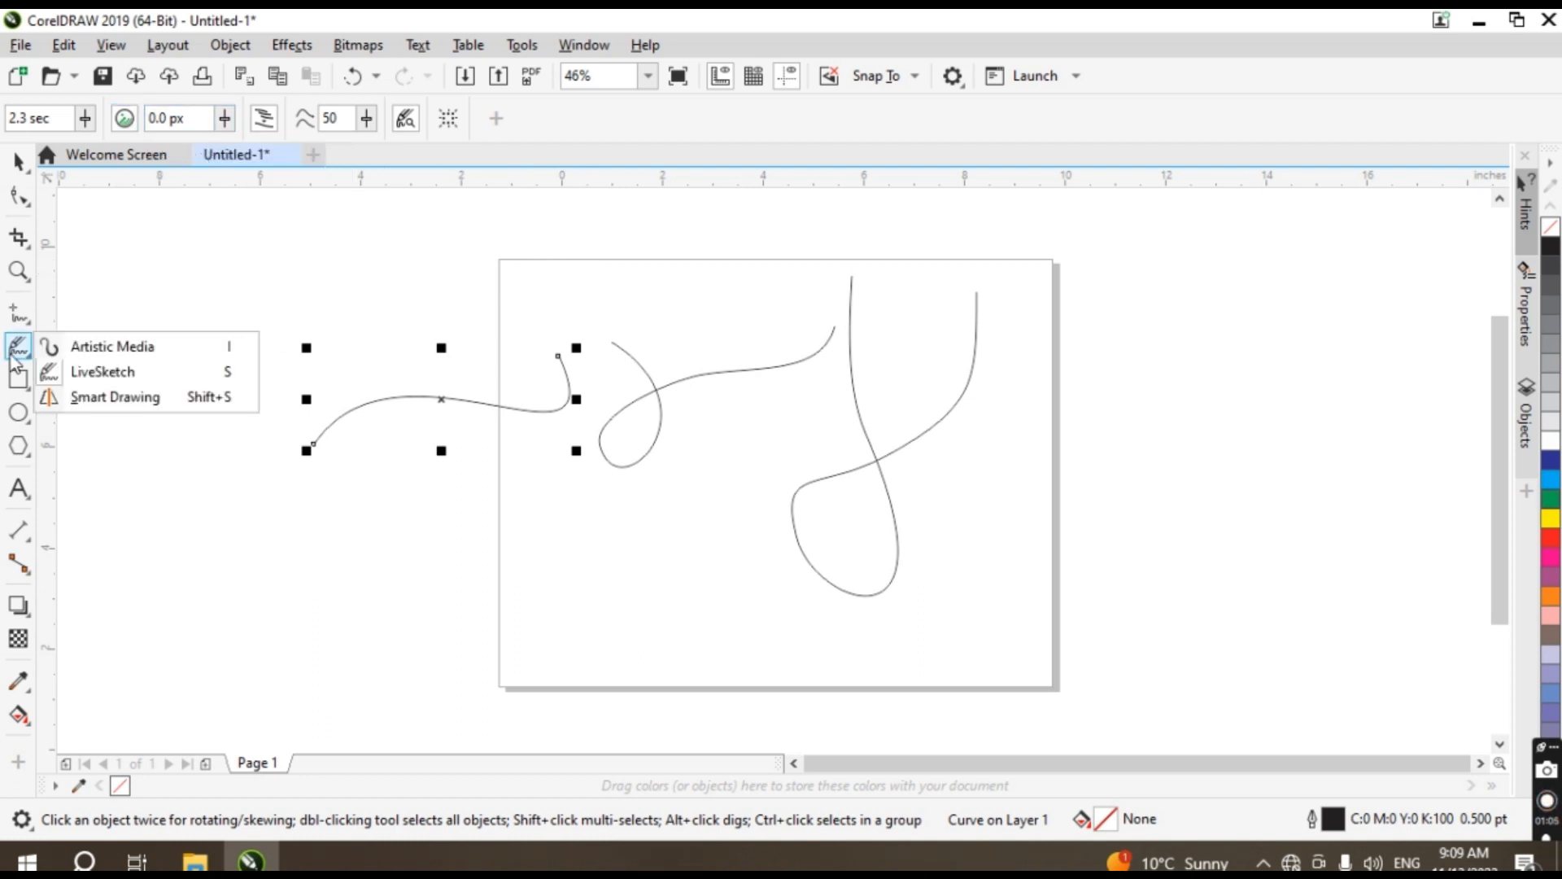
{"action": "left_click", "coordinate": [131, 397]}
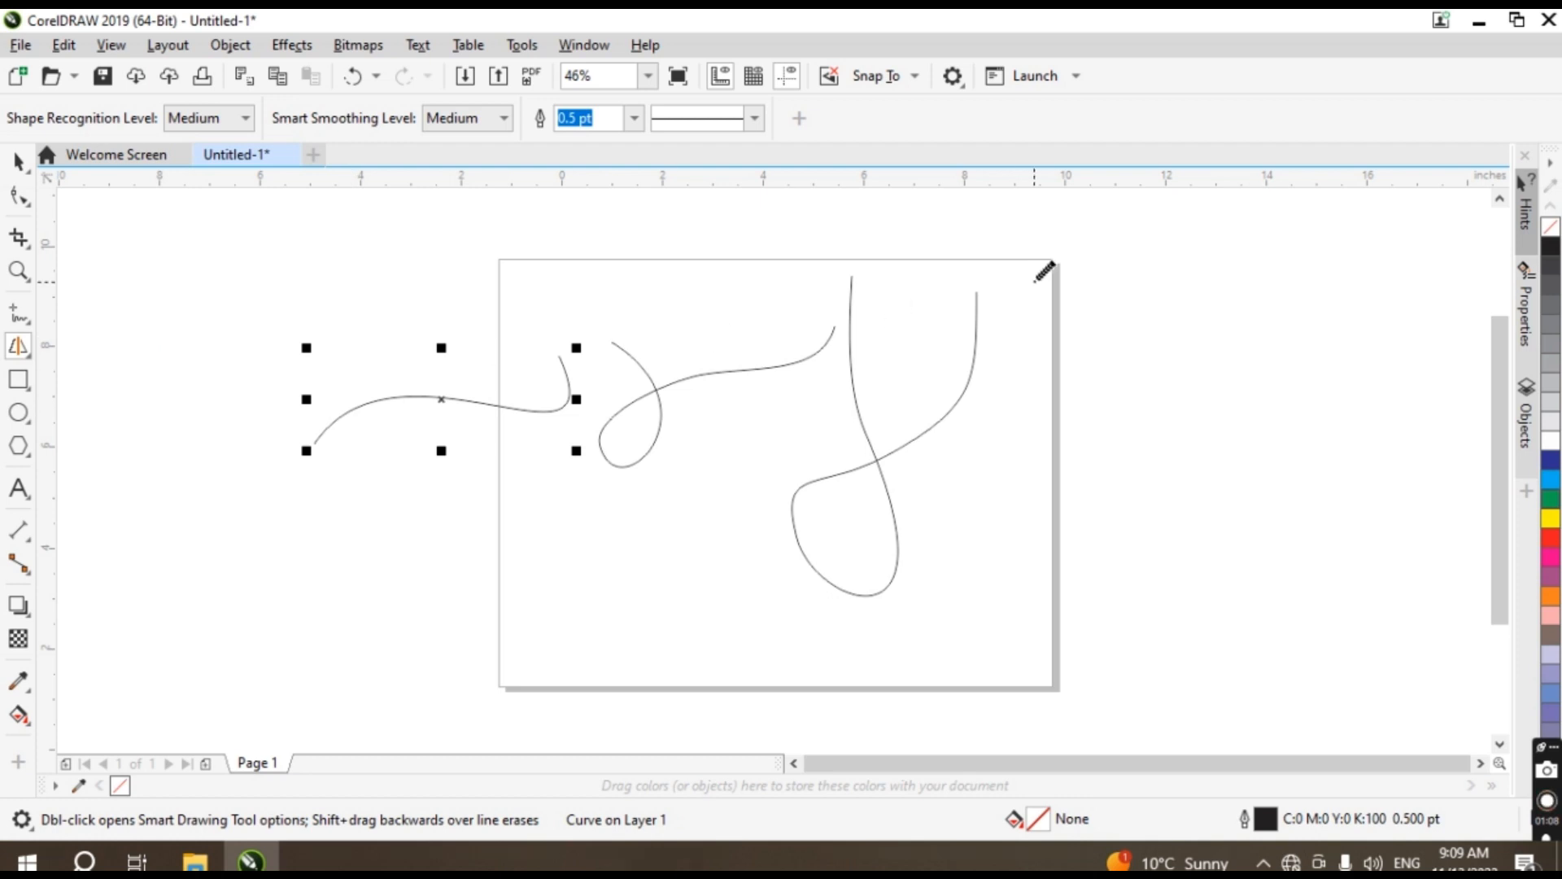
{"action": "mouse_move", "coordinate": [1277, 308]}
{"action": "left_mouse_down"}
{"action": "mouse_move", "coordinate": [1293, 303]}
{"action": "mouse_move", "coordinate": [1325, 355]}
{"action": "mouse_move", "coordinate": [1252, 443]}
{"action": "mouse_move", "coordinate": [1128, 364]}
{"action": "left_mouse_up"}
{"action": "left_click_drag", "start_coordinate": [1159, 530], "coordinate": [1162, 315]}
{"action": "mouse_move", "coordinate": [968, 571]}
{"action": "left_mouse_down"}
{"action": "mouse_move", "coordinate": [1025, 472]}
{"action": "mouse_move", "coordinate": [1094, 277]}
{"action": "left_mouse_up"}
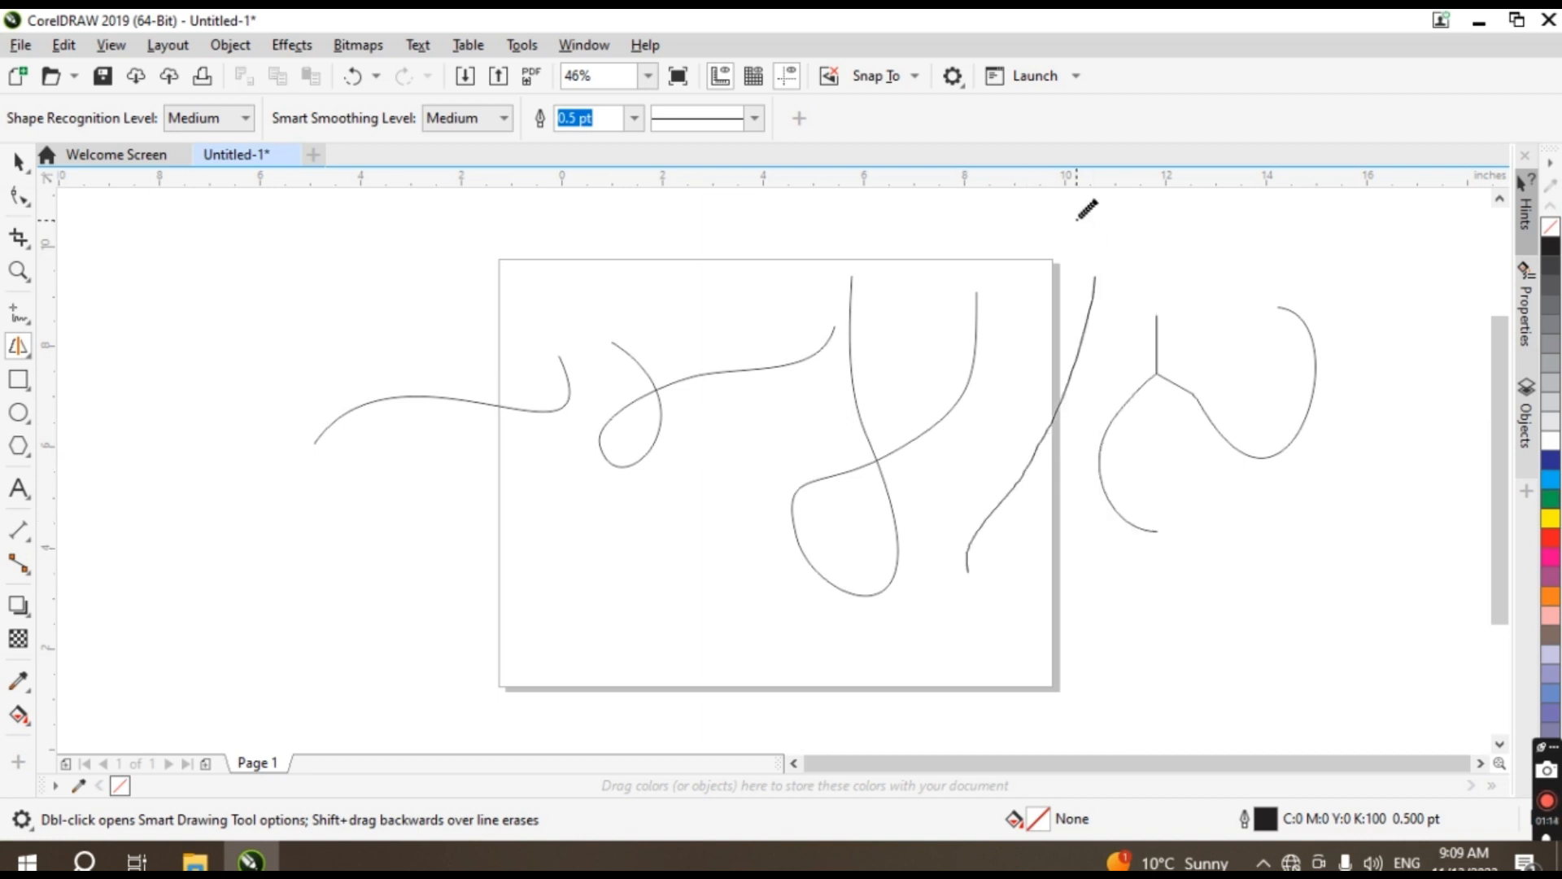
{"action": "mouse_move", "coordinate": [239, 500]}
{"action": "left_mouse_down"}
{"action": "mouse_move", "coordinate": [323, 417]}
{"action": "mouse_move", "coordinate": [402, 573]}
{"action": "mouse_move", "coordinate": [210, 547]}
{"action": "mouse_move", "coordinate": [190, 377]}
{"action": "left_mouse_up"}
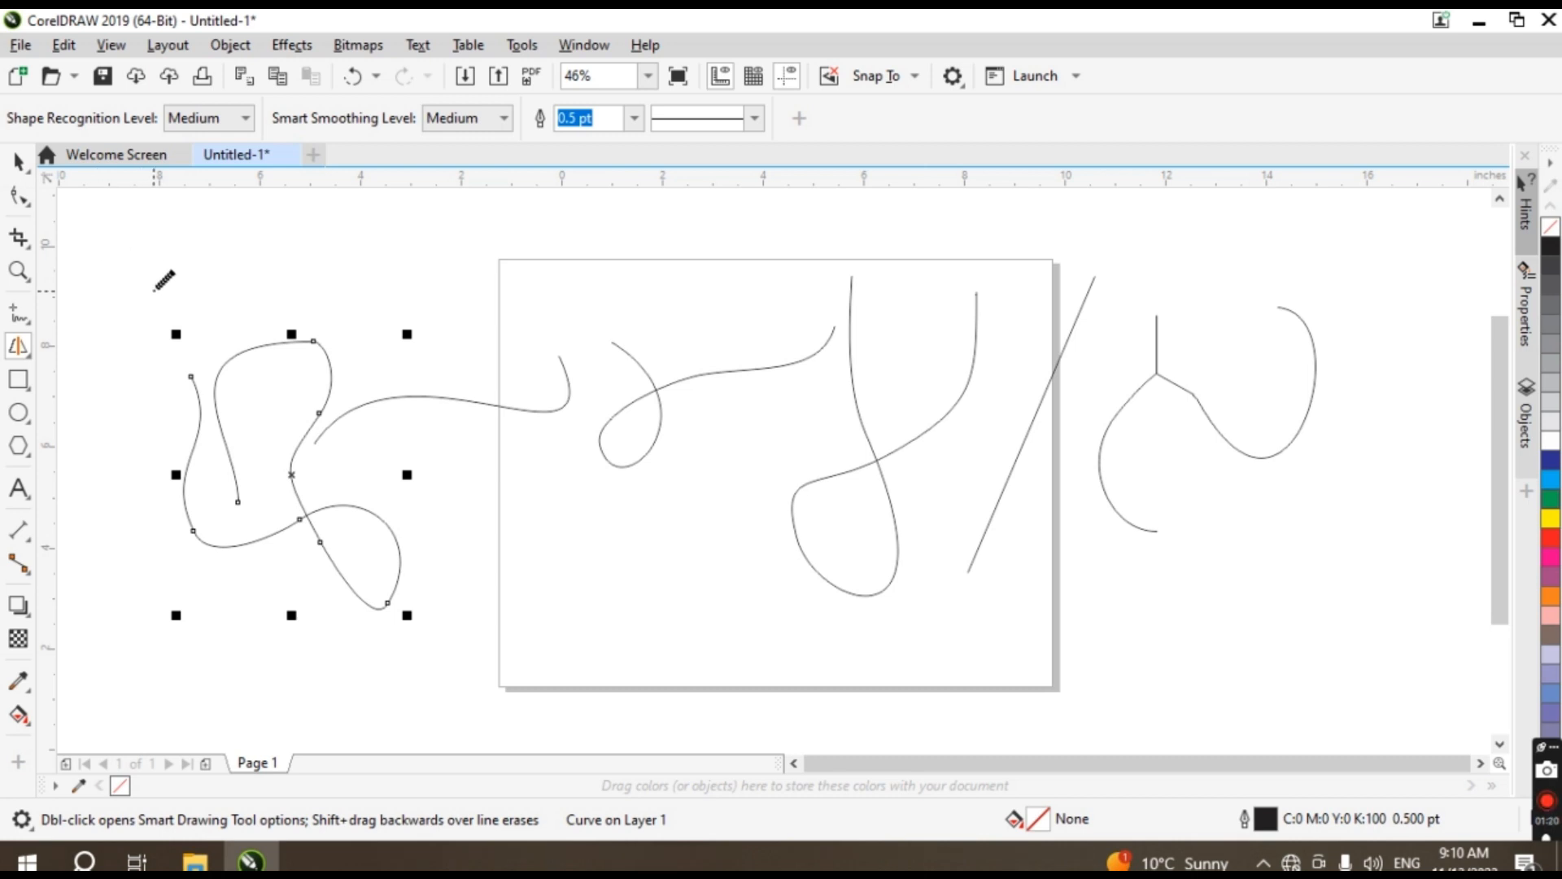
- Delete all the freehand curves from the drawing
{"action": "key", "text": "ctrl+a"}
{"action": "key", "text": "Delete"}
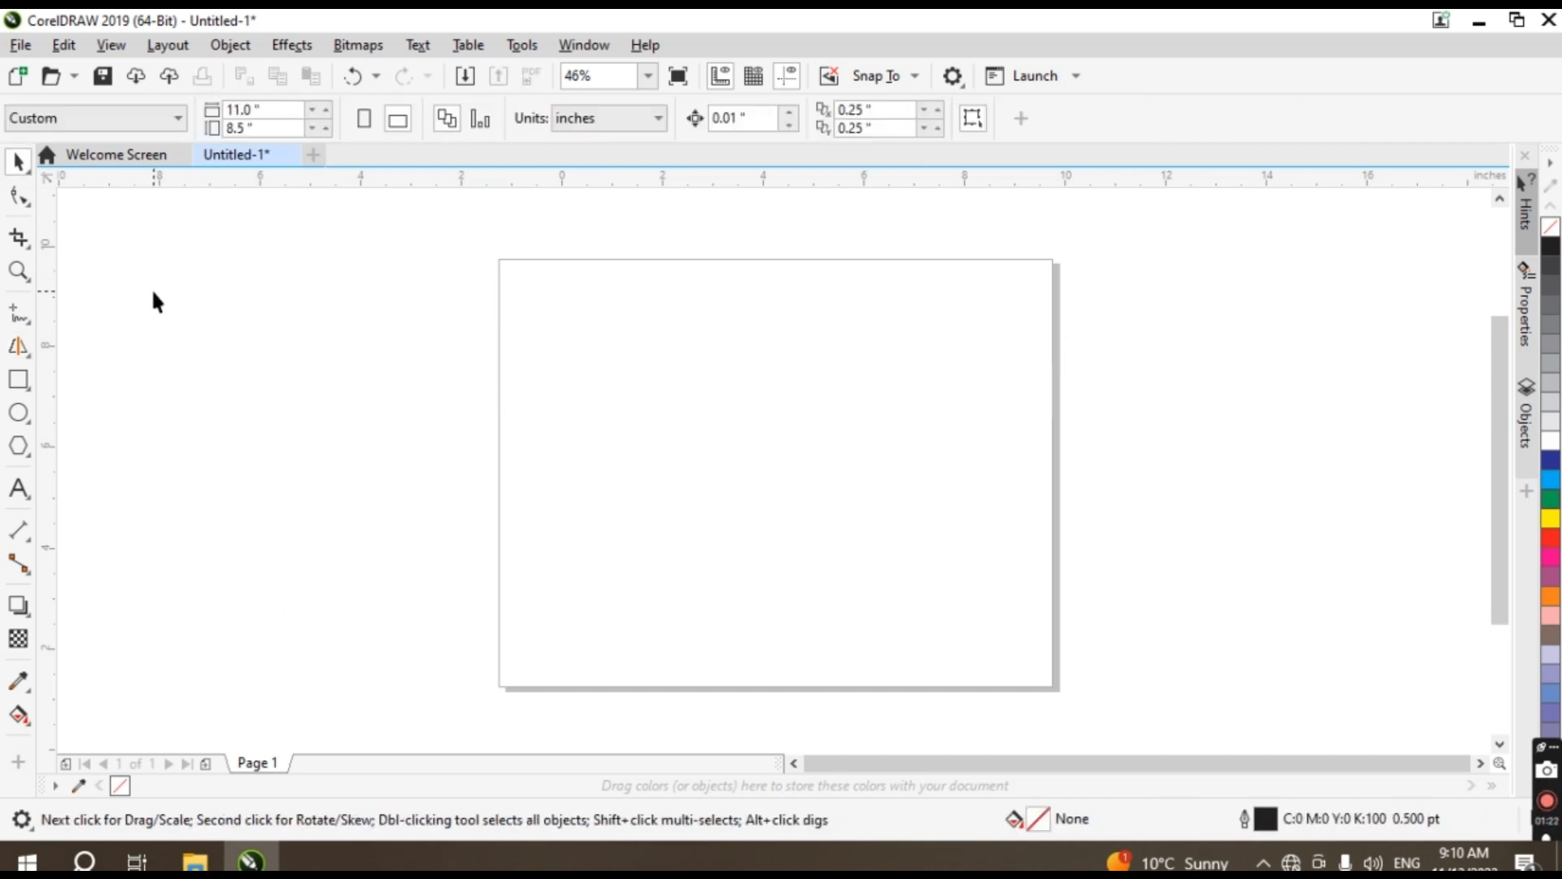
- Draw a zigzag with Smart Drawing, and a hooked line over the page's right edge with Smart Smoothing Level set to Lowest
{"action": "left_click", "coordinate": [18, 345]}
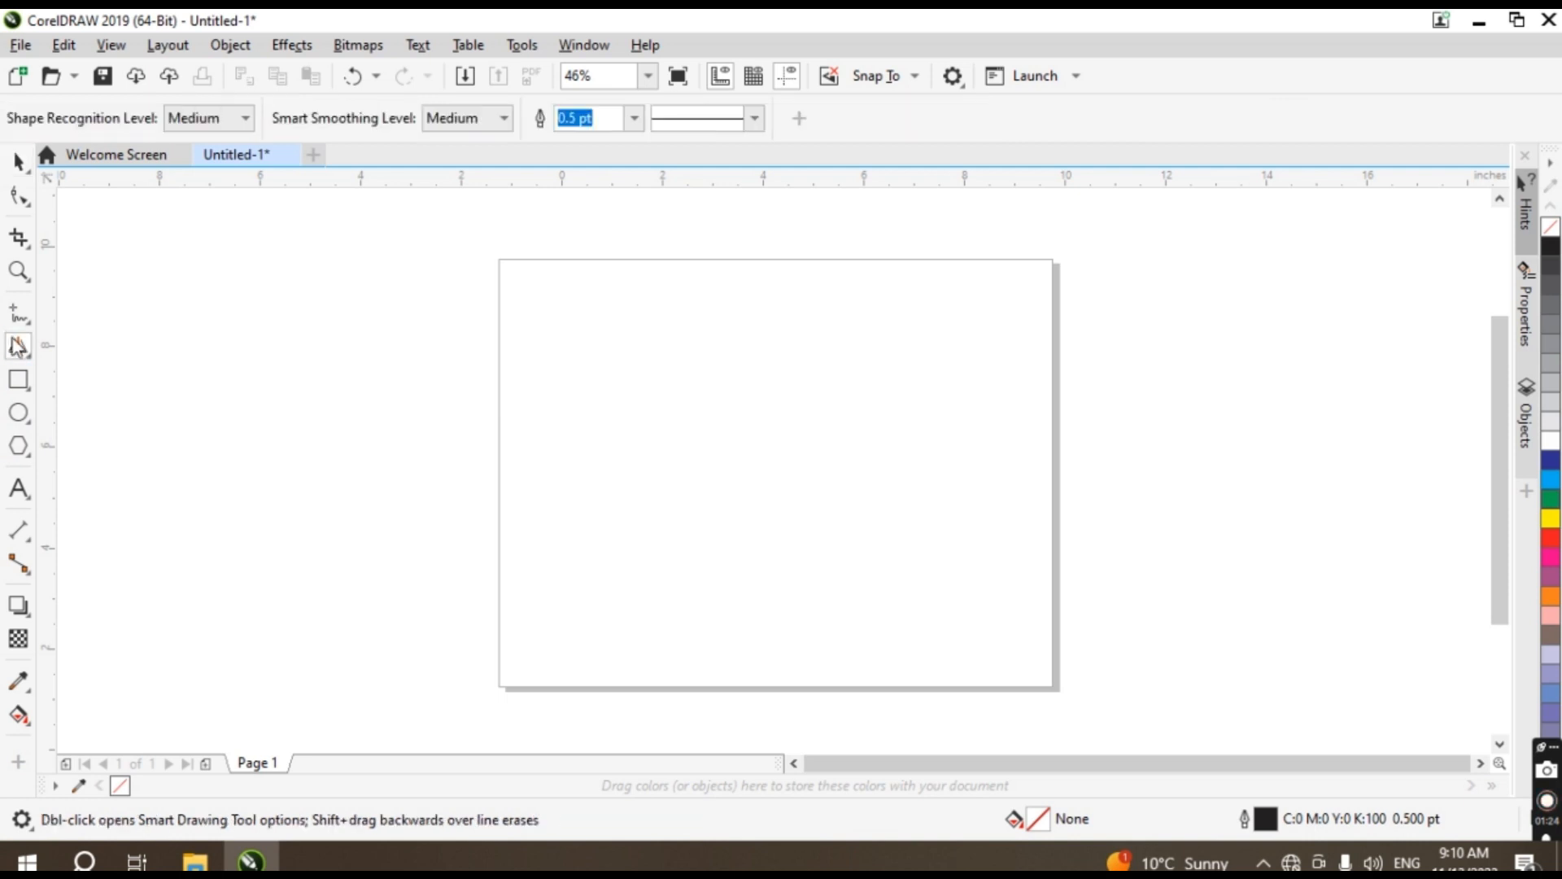
{"action": "mouse_move", "coordinate": [182, 322]}
{"action": "left_mouse_down"}
{"action": "mouse_move", "coordinate": [237, 406]}
{"action": "mouse_move", "coordinate": [358, 298]}
{"action": "mouse_move", "coordinate": [540, 347]}
{"action": "mouse_move", "coordinate": [633, 434]}
{"action": "left_mouse_up"}
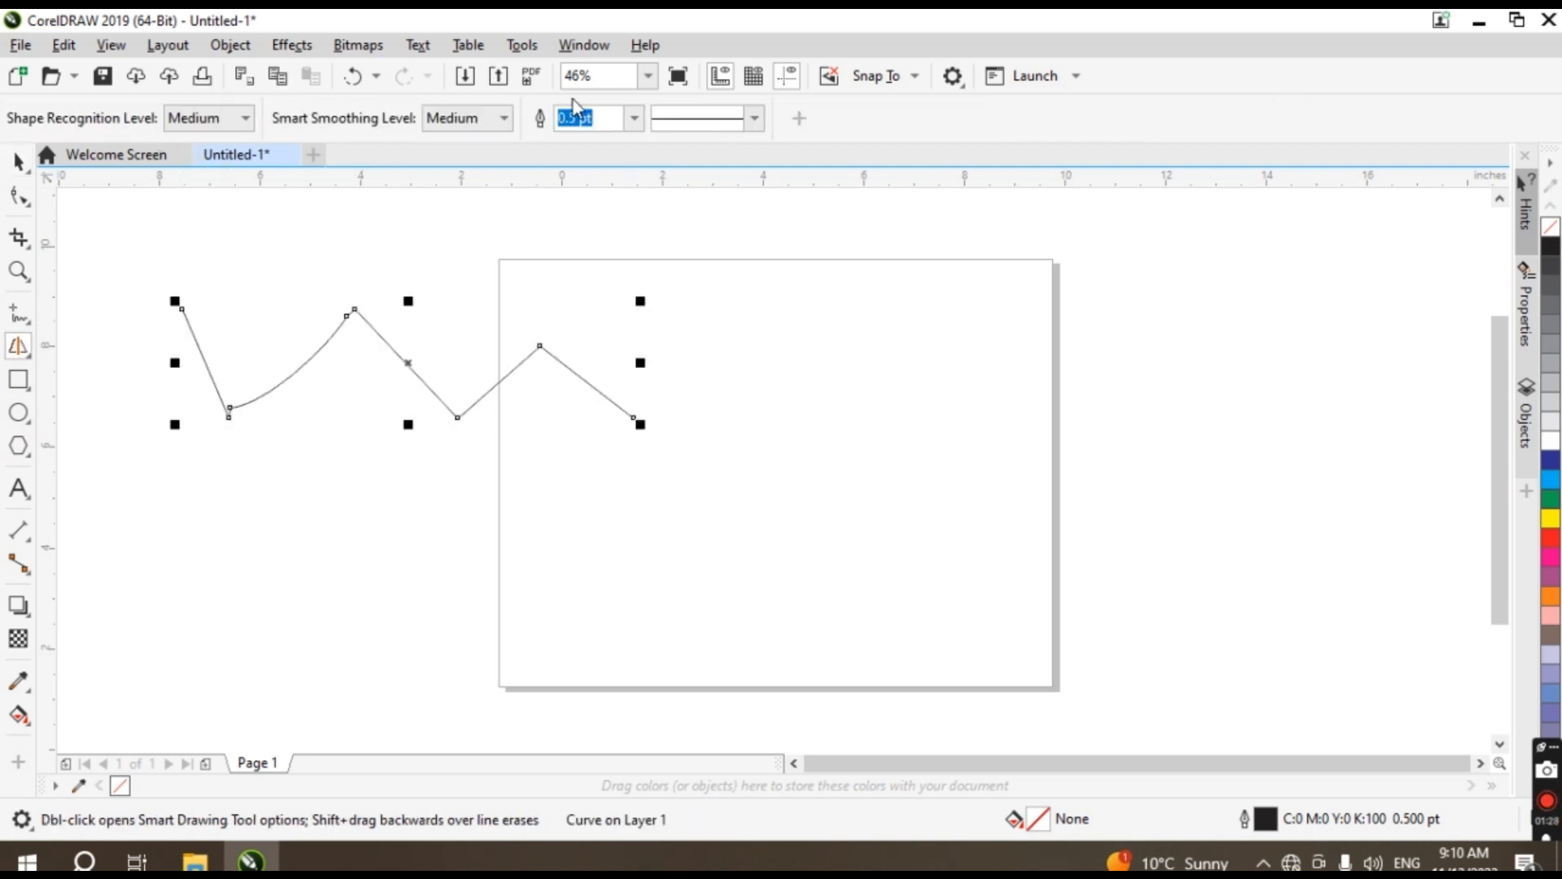
{"action": "left_click", "coordinate": [501, 119]}
{"action": "left_click", "coordinate": [490, 176]}
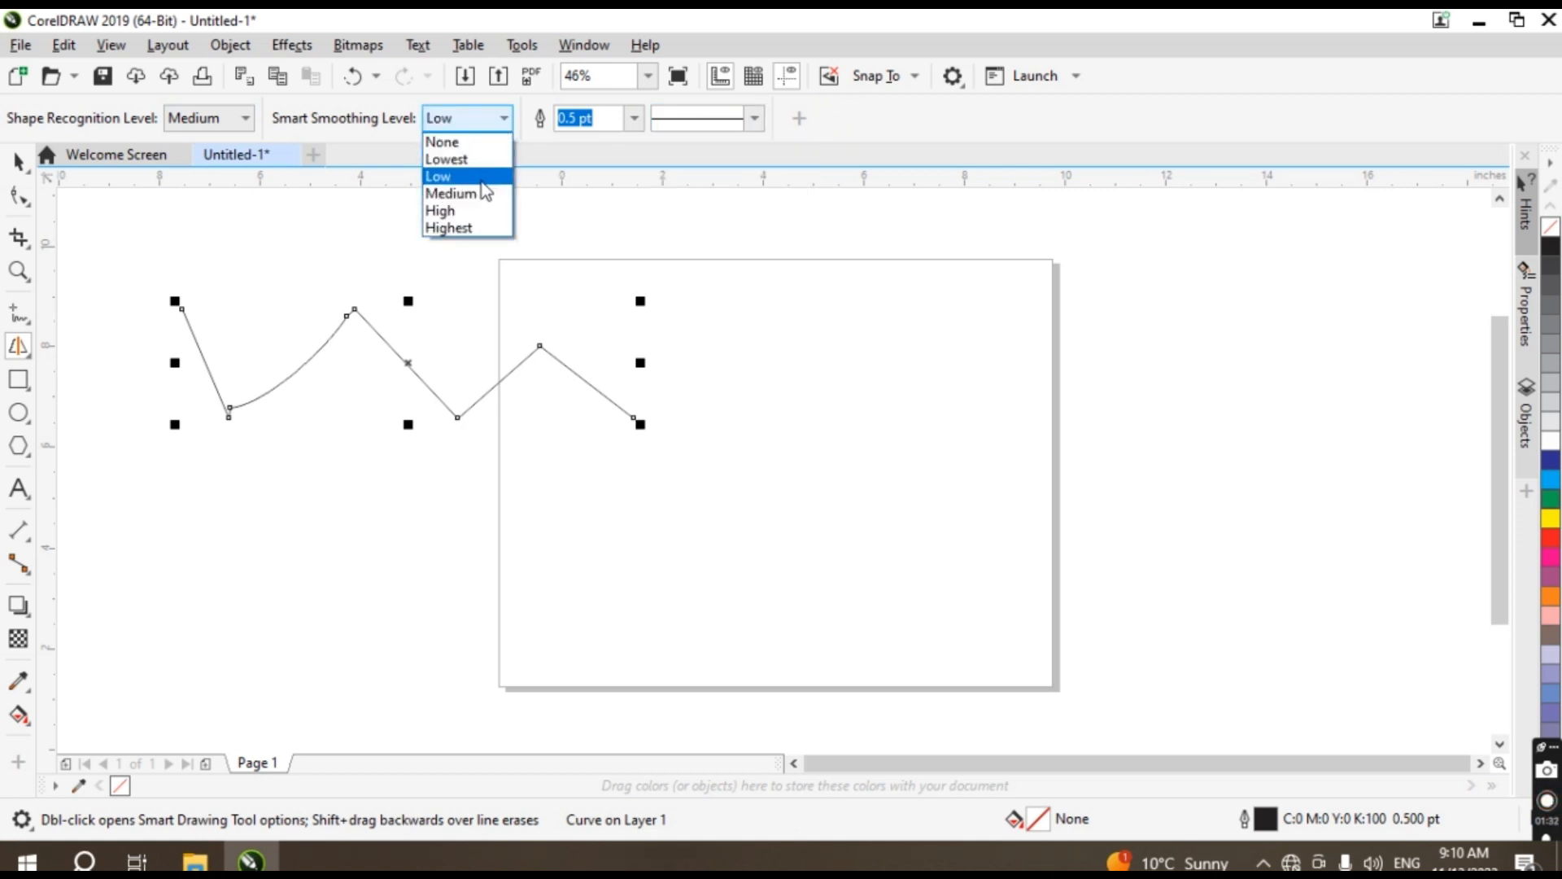
{"action": "left_click", "coordinate": [500, 121]}
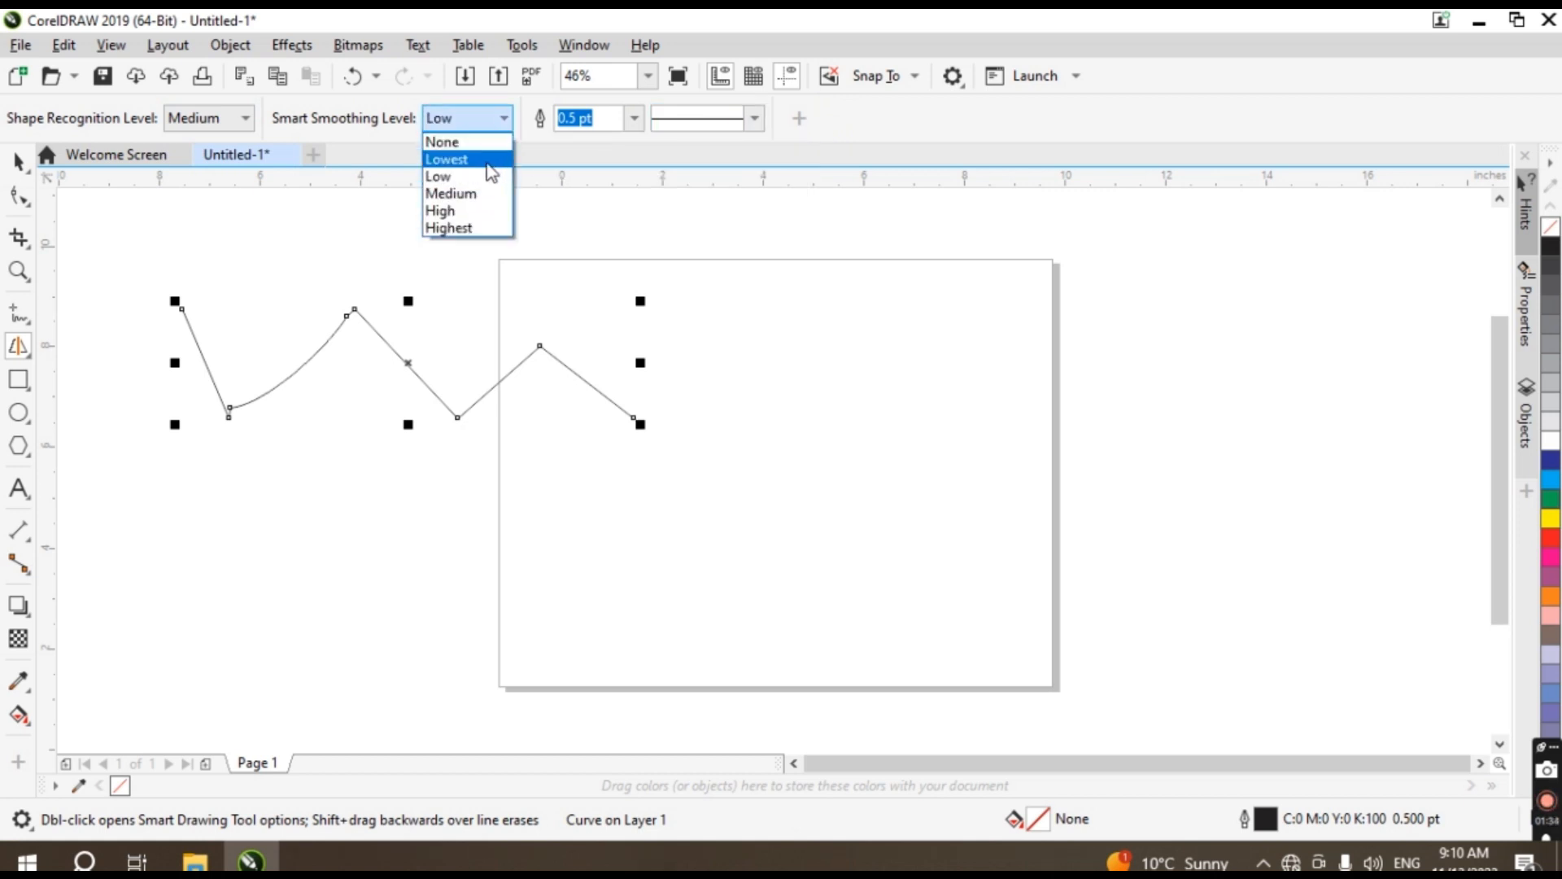
{"action": "left_click", "coordinate": [490, 159]}
{"action": "mouse_move", "coordinate": [956, 526]}
{"action": "left_mouse_down"}
{"action": "mouse_move", "coordinate": [964, 377]}
{"action": "mouse_move", "coordinate": [1104, 370]}
{"action": "left_mouse_up"}
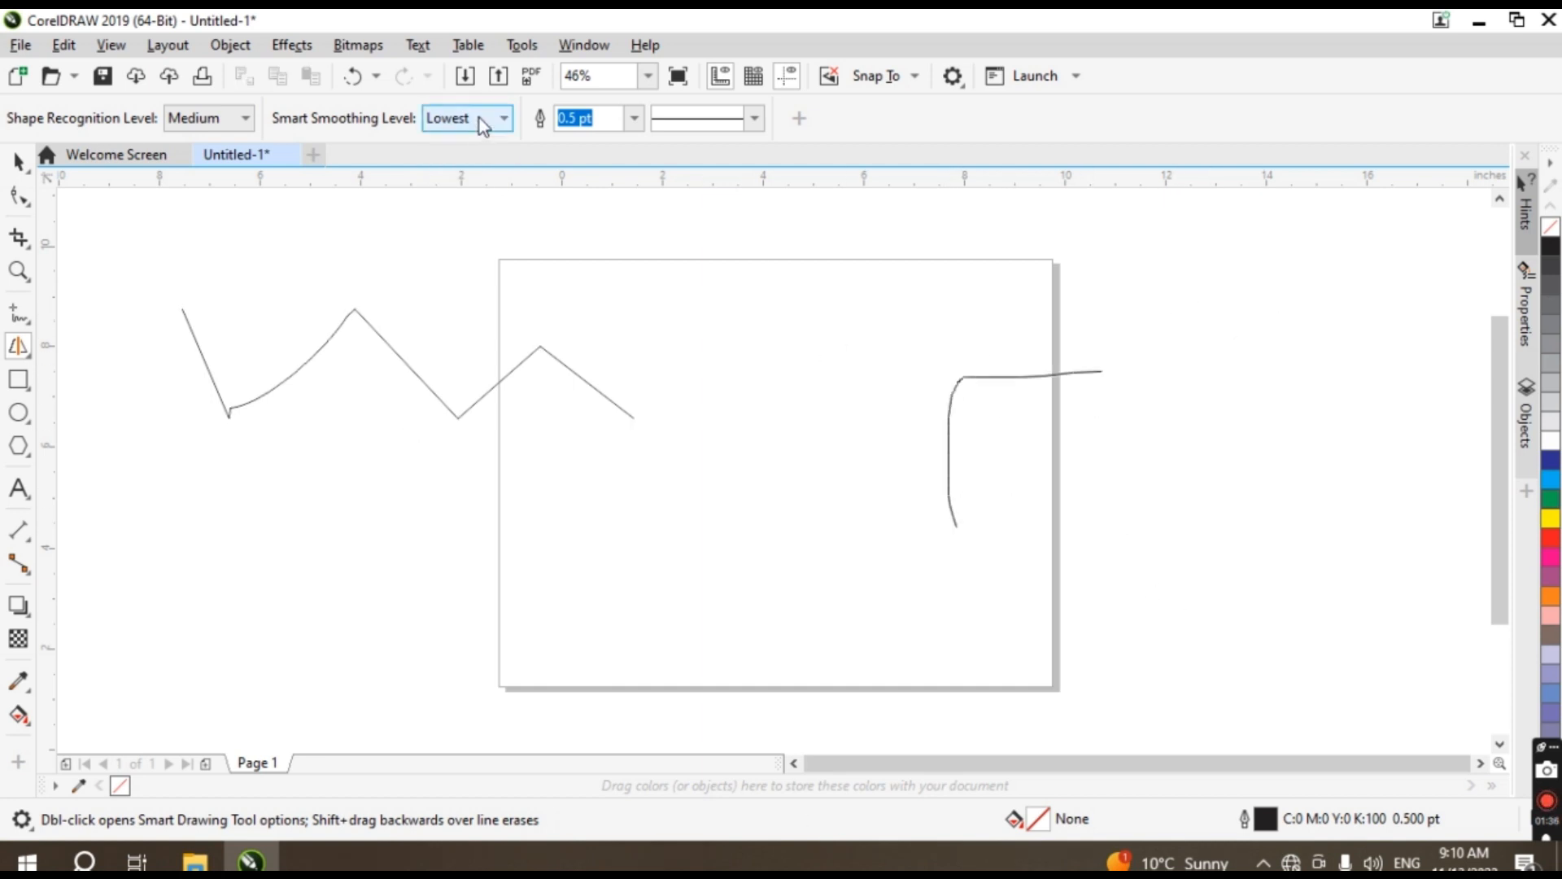
- Apply dotted outline styles to the hooked line and to a new straight diagonal line across the page's left edge
{"action": "left_click", "coordinate": [755, 121]}
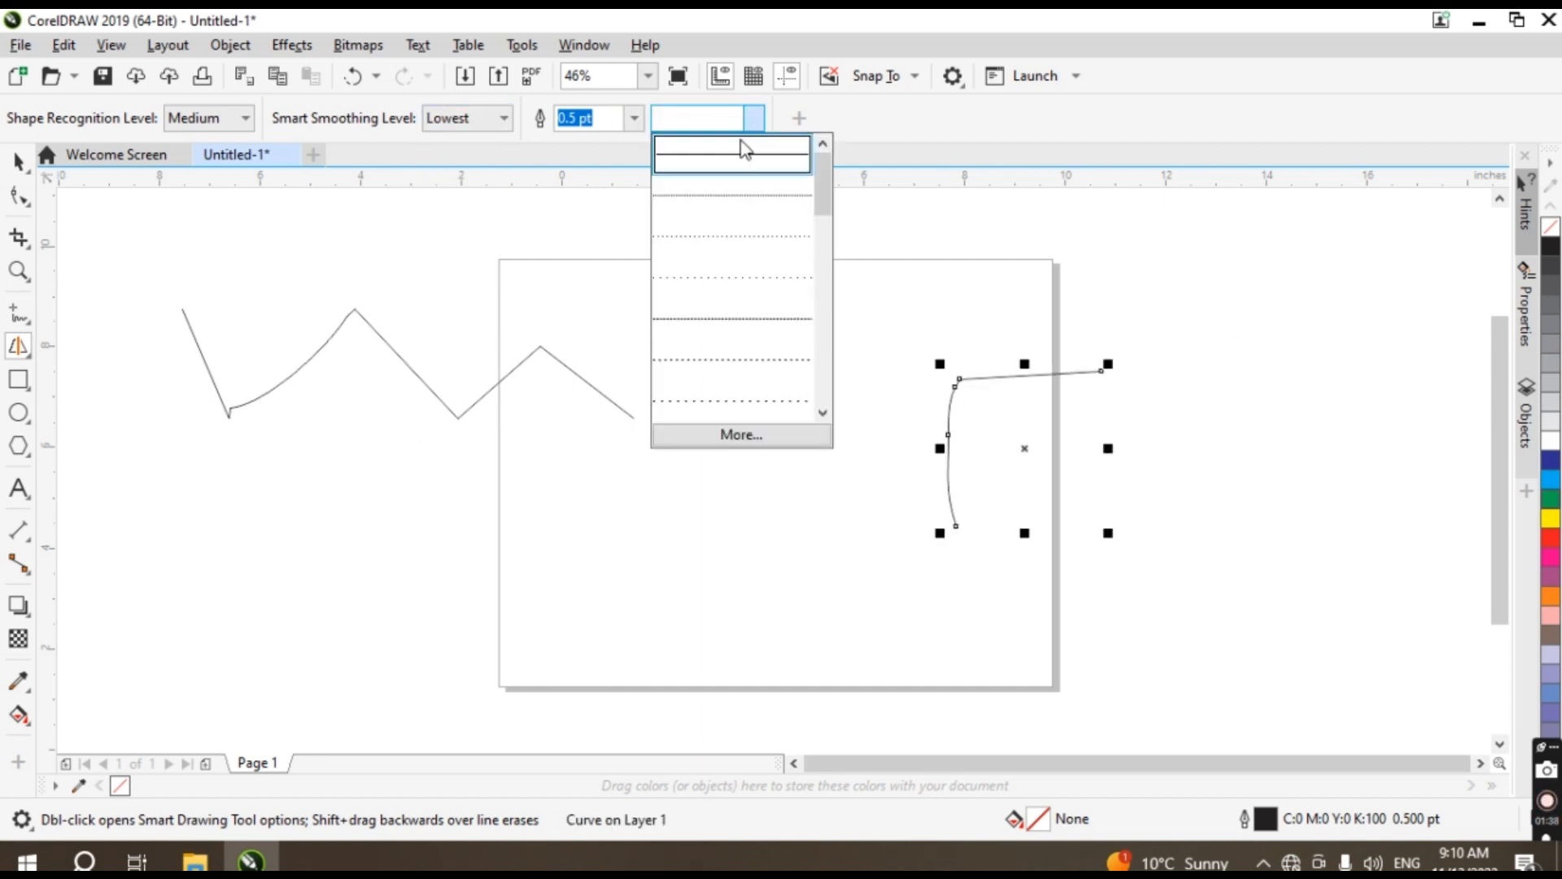
{"action": "left_click", "coordinate": [763, 366]}
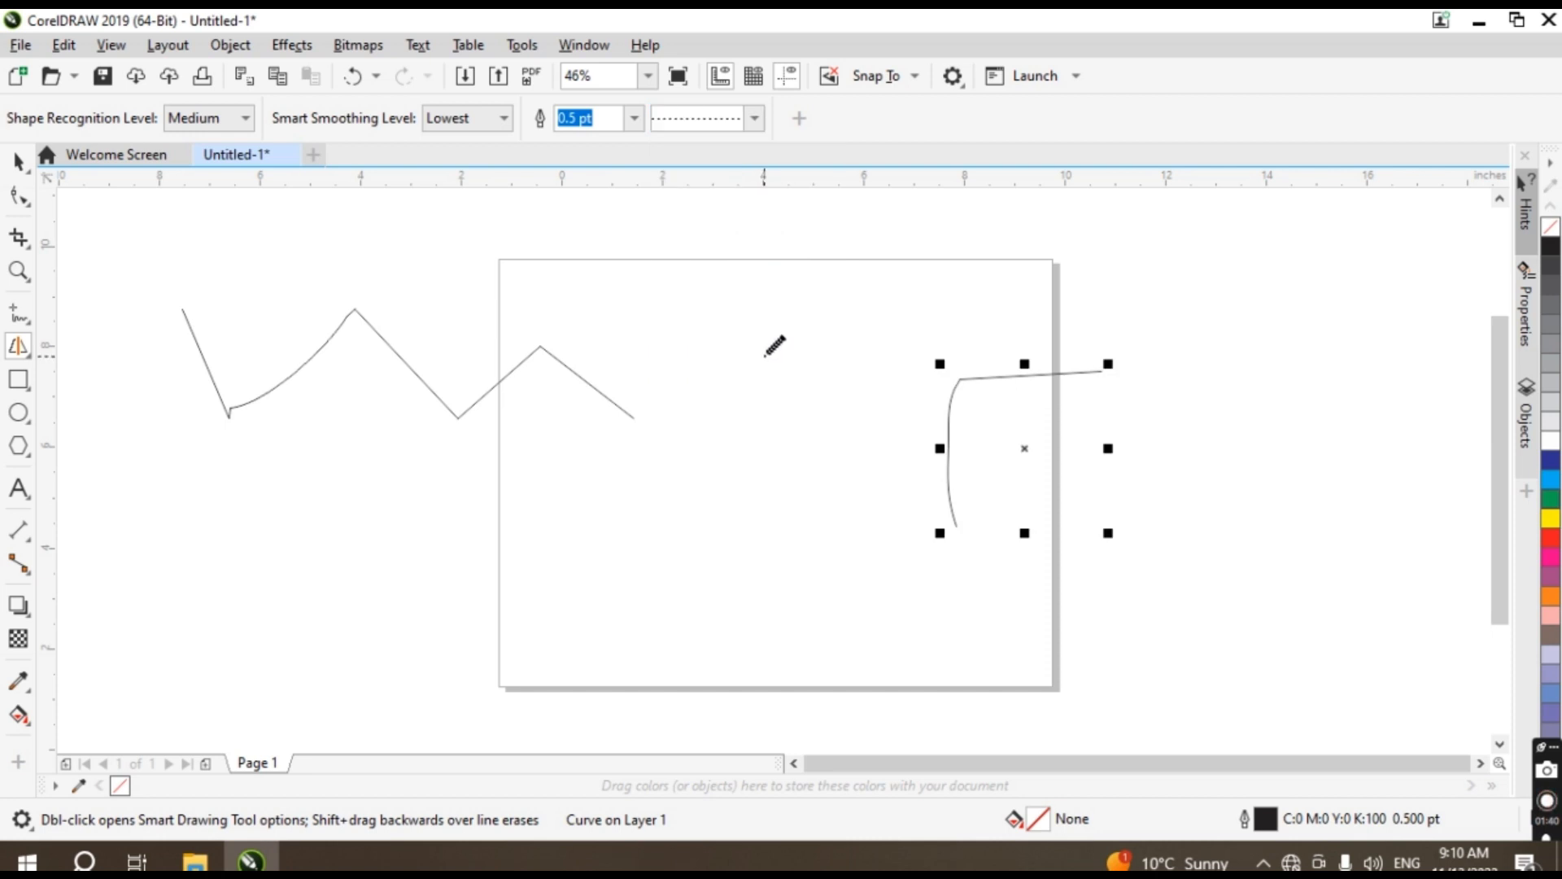
{"action": "left_click_drag", "start_coordinate": [469, 626], "coordinate": [767, 359]}
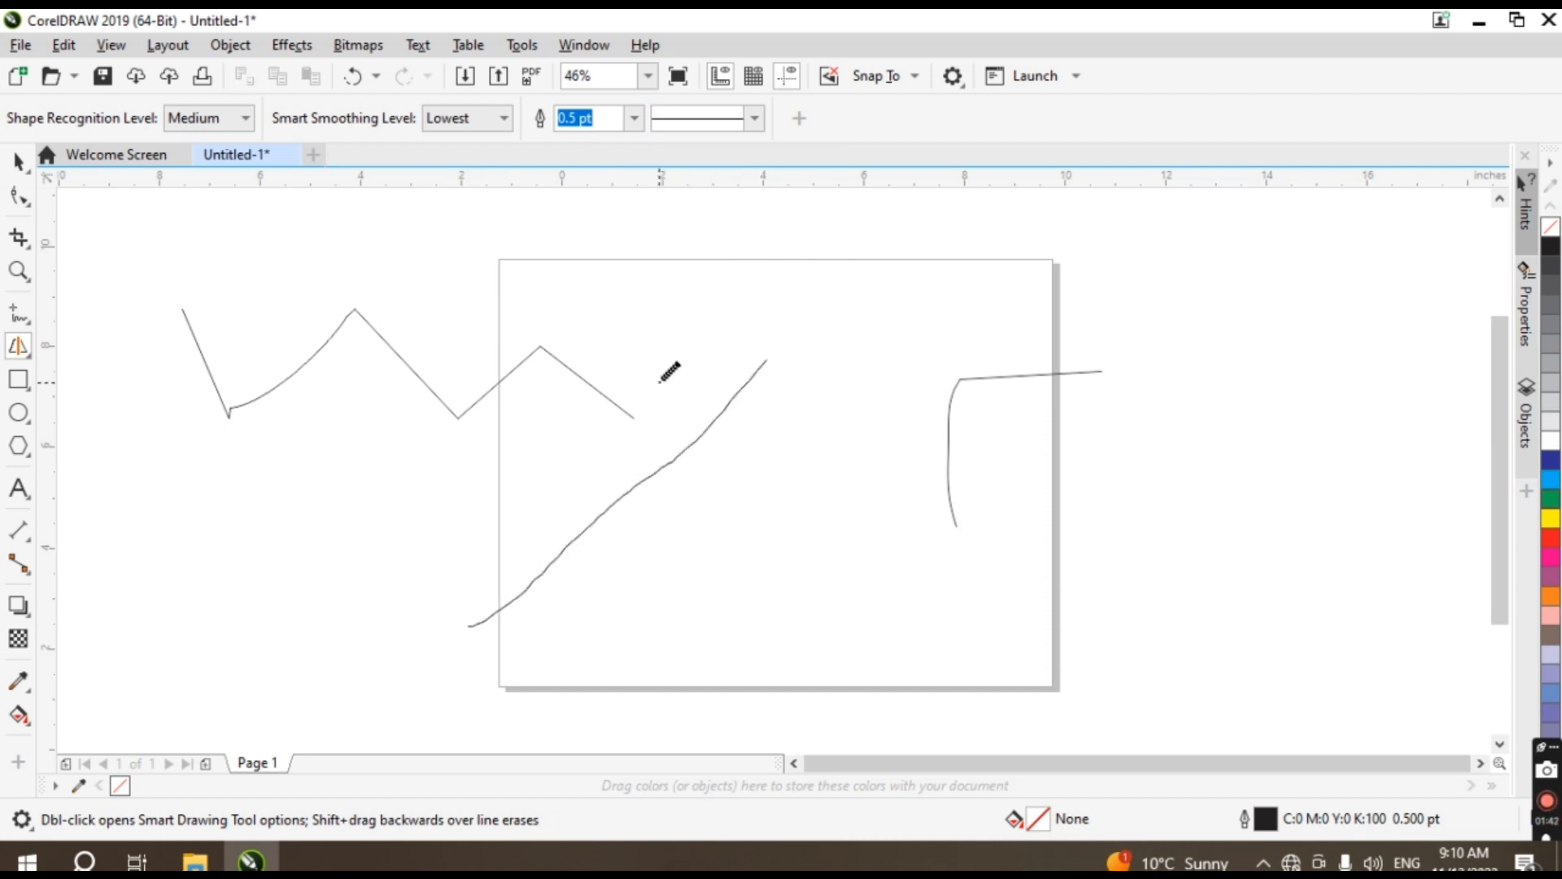
{"action": "left_click", "coordinate": [753, 119]}
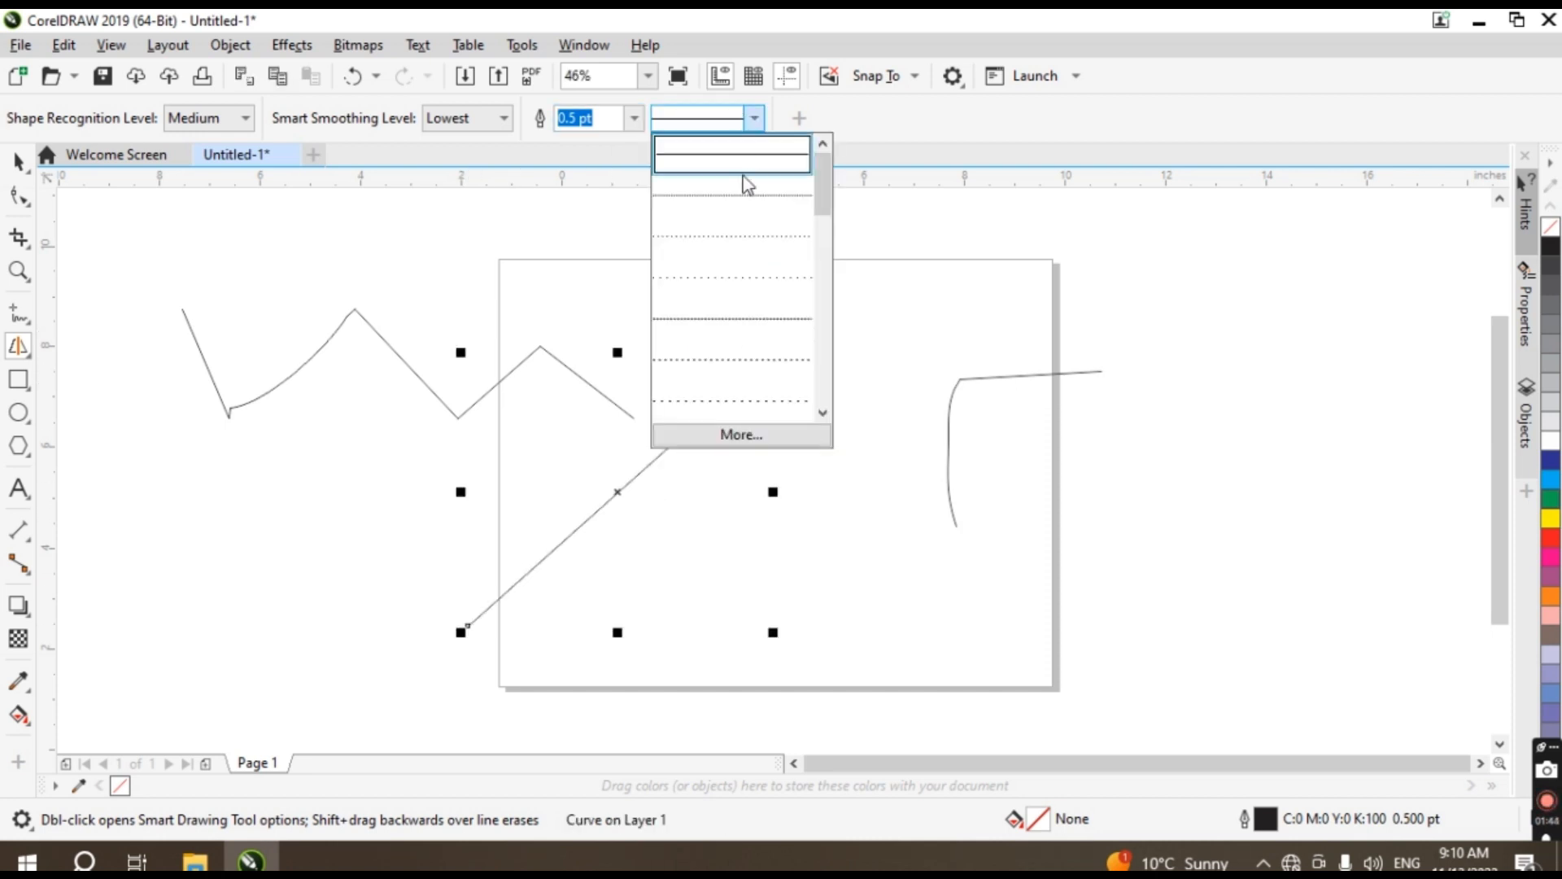
{"action": "left_click", "coordinate": [723, 392]}
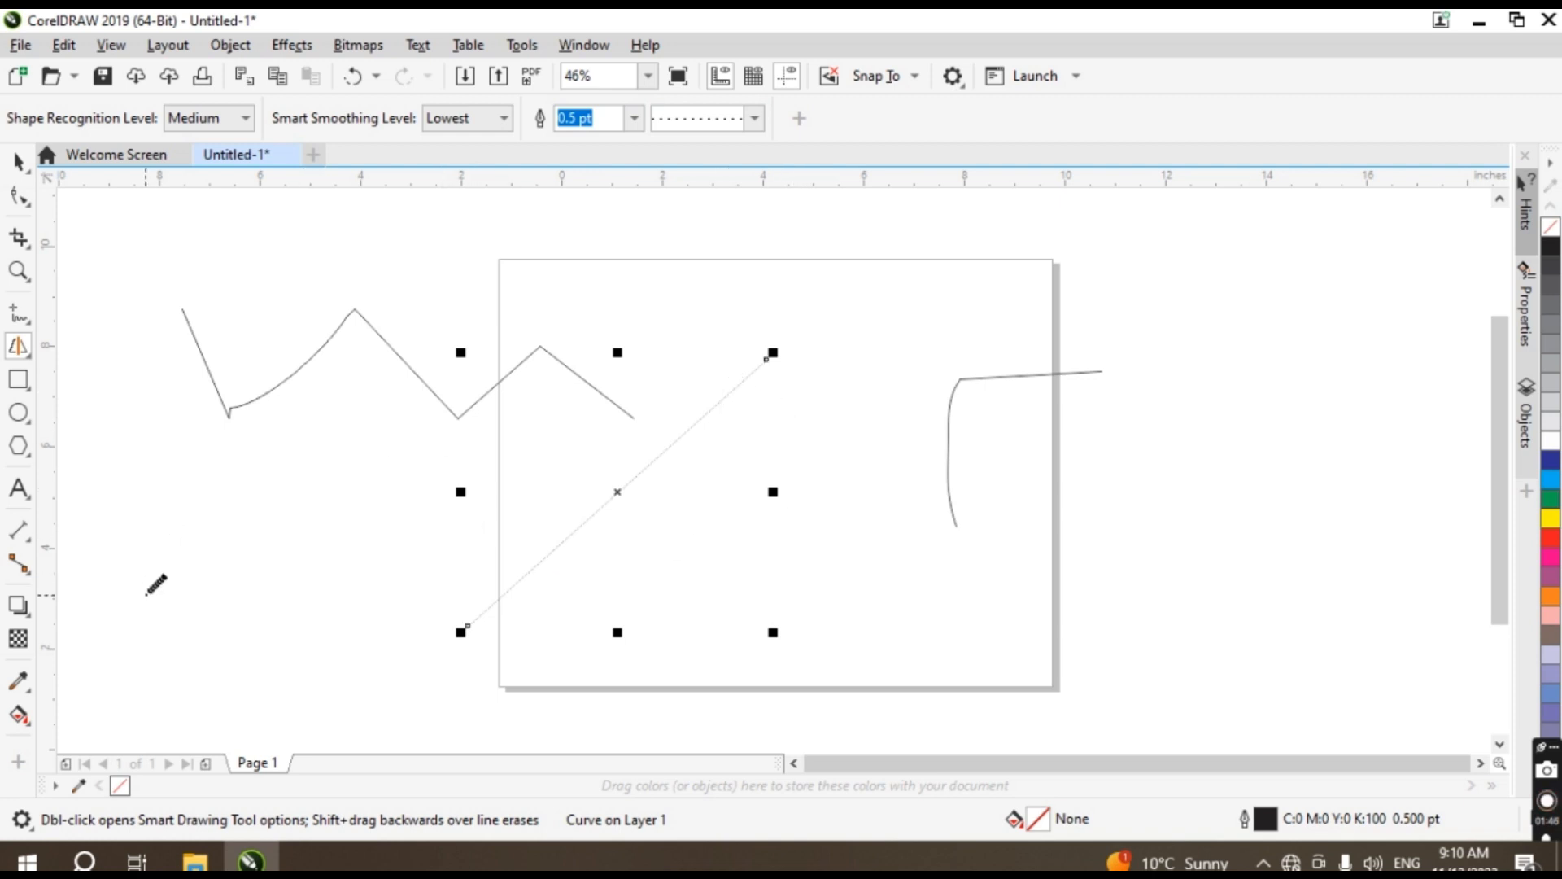
- Draw another straight diagonal line left of the page and inspect the dotted line's pattern
{"action": "left_click_drag", "start_coordinate": [145, 596], "coordinate": [353, 424]}
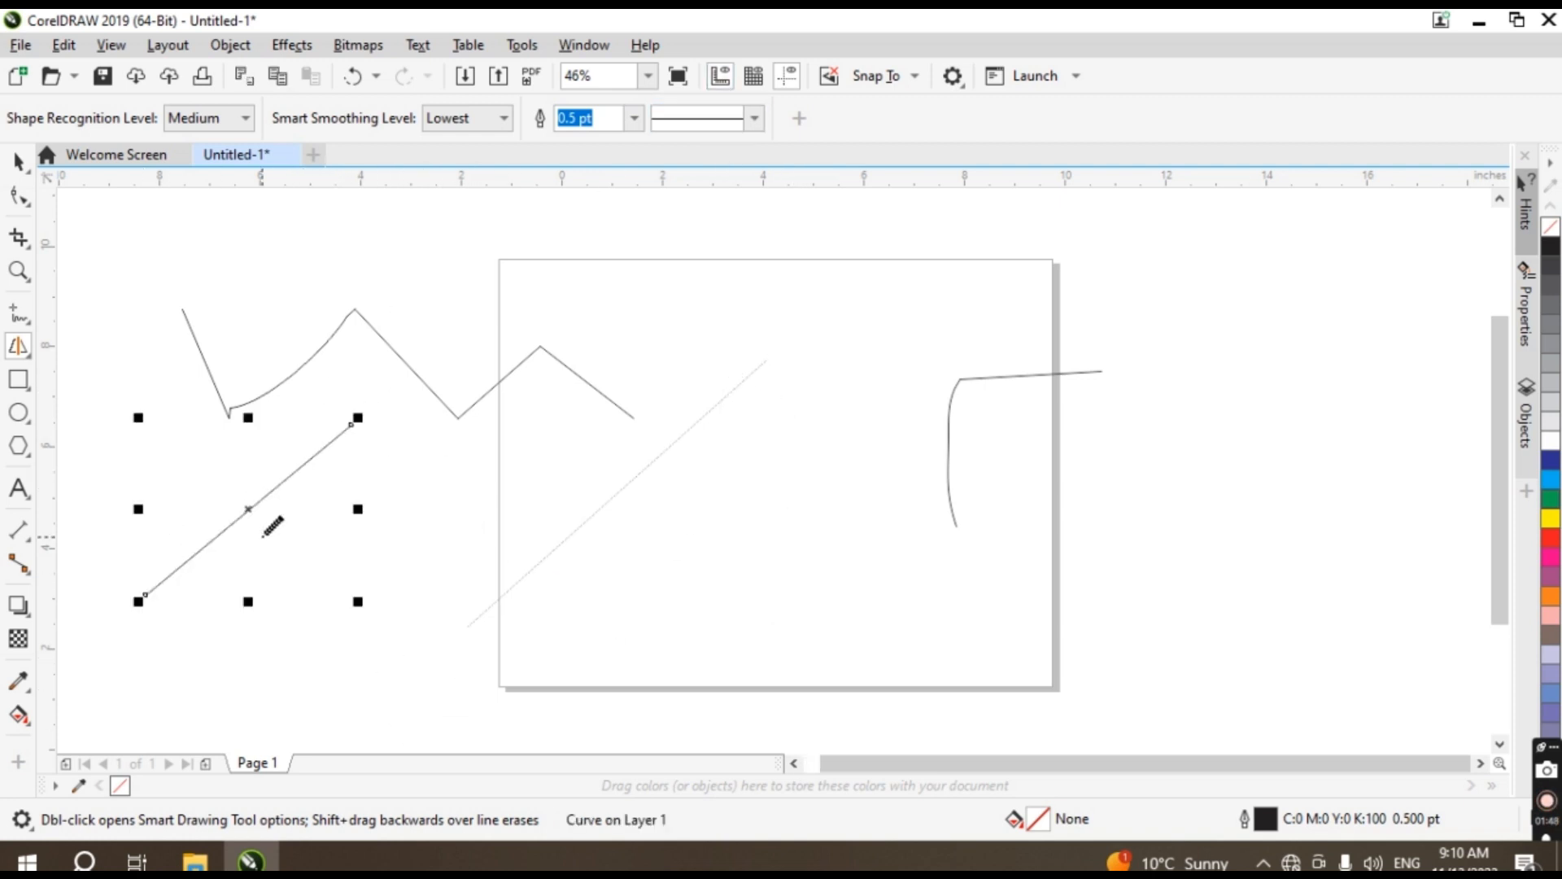
{"action": "scroll", "coordinate": [690, 448], "scroll_direction": "up", "scroll_amount": 5}
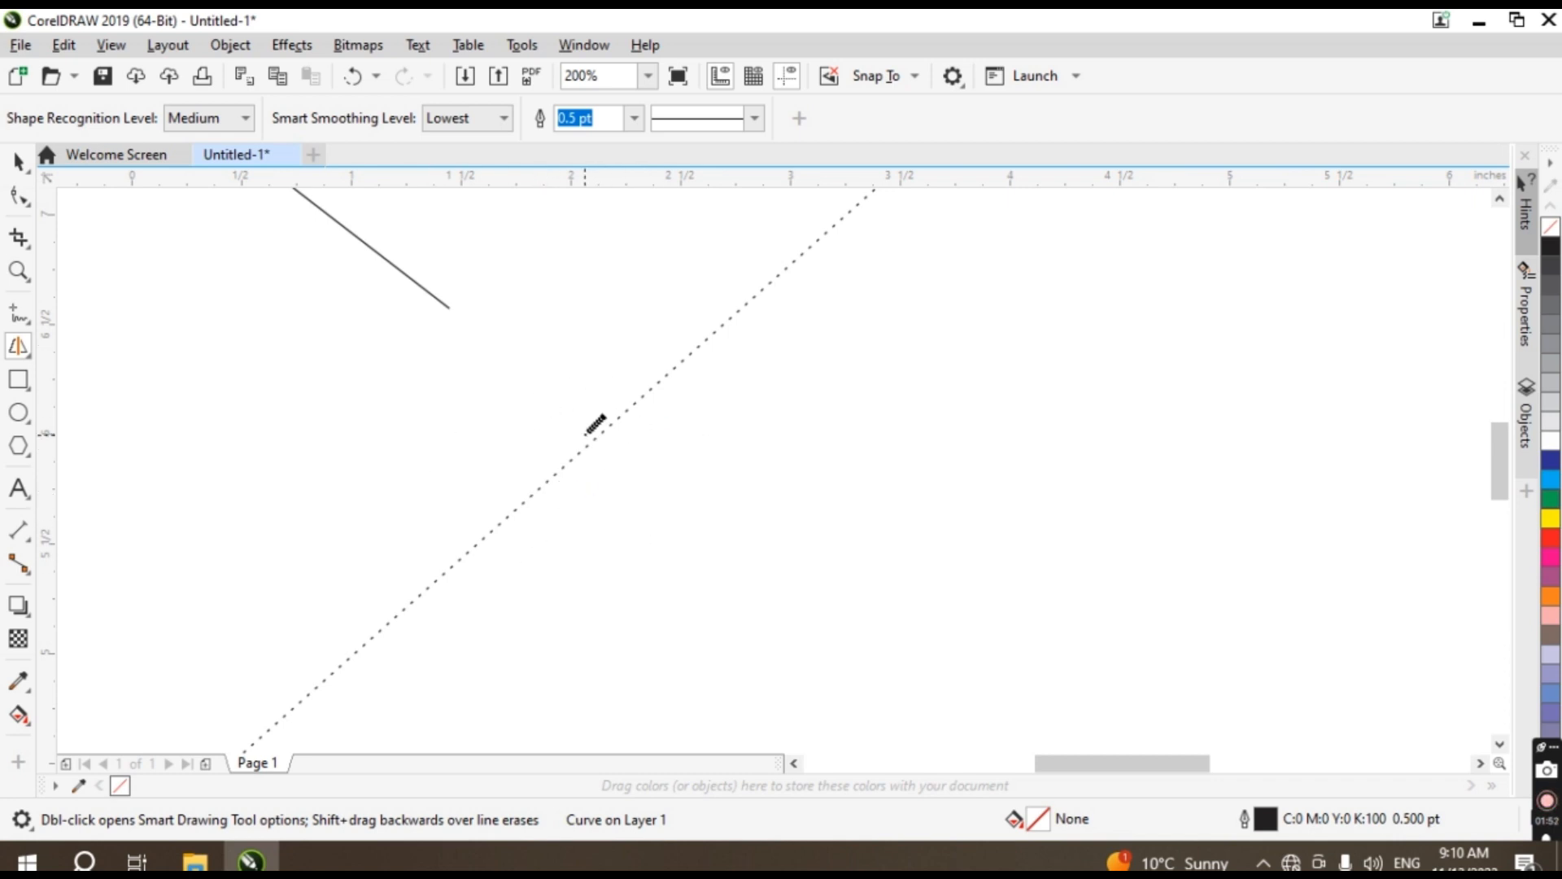
{"action": "scroll", "coordinate": [585, 434], "scroll_direction": "down", "scroll_amount": 4}
{"action": "scroll", "coordinate": [595, 424], "scroll_direction": "down", "scroll_amount": 3}
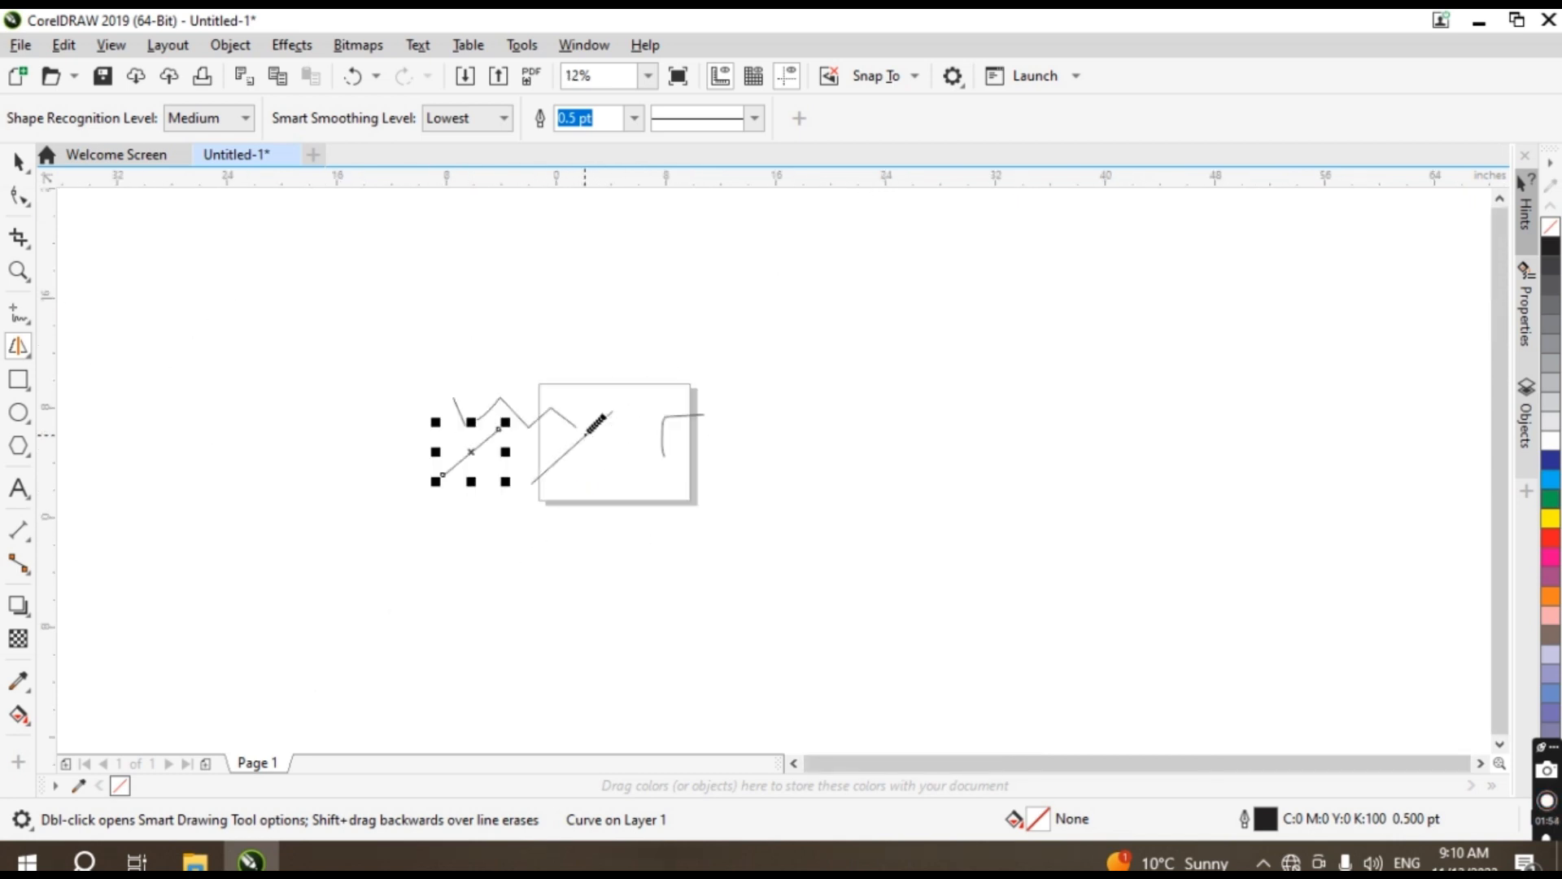
{"action": "scroll", "coordinate": [595, 424], "scroll_direction": "up", "scroll_amount": 3}
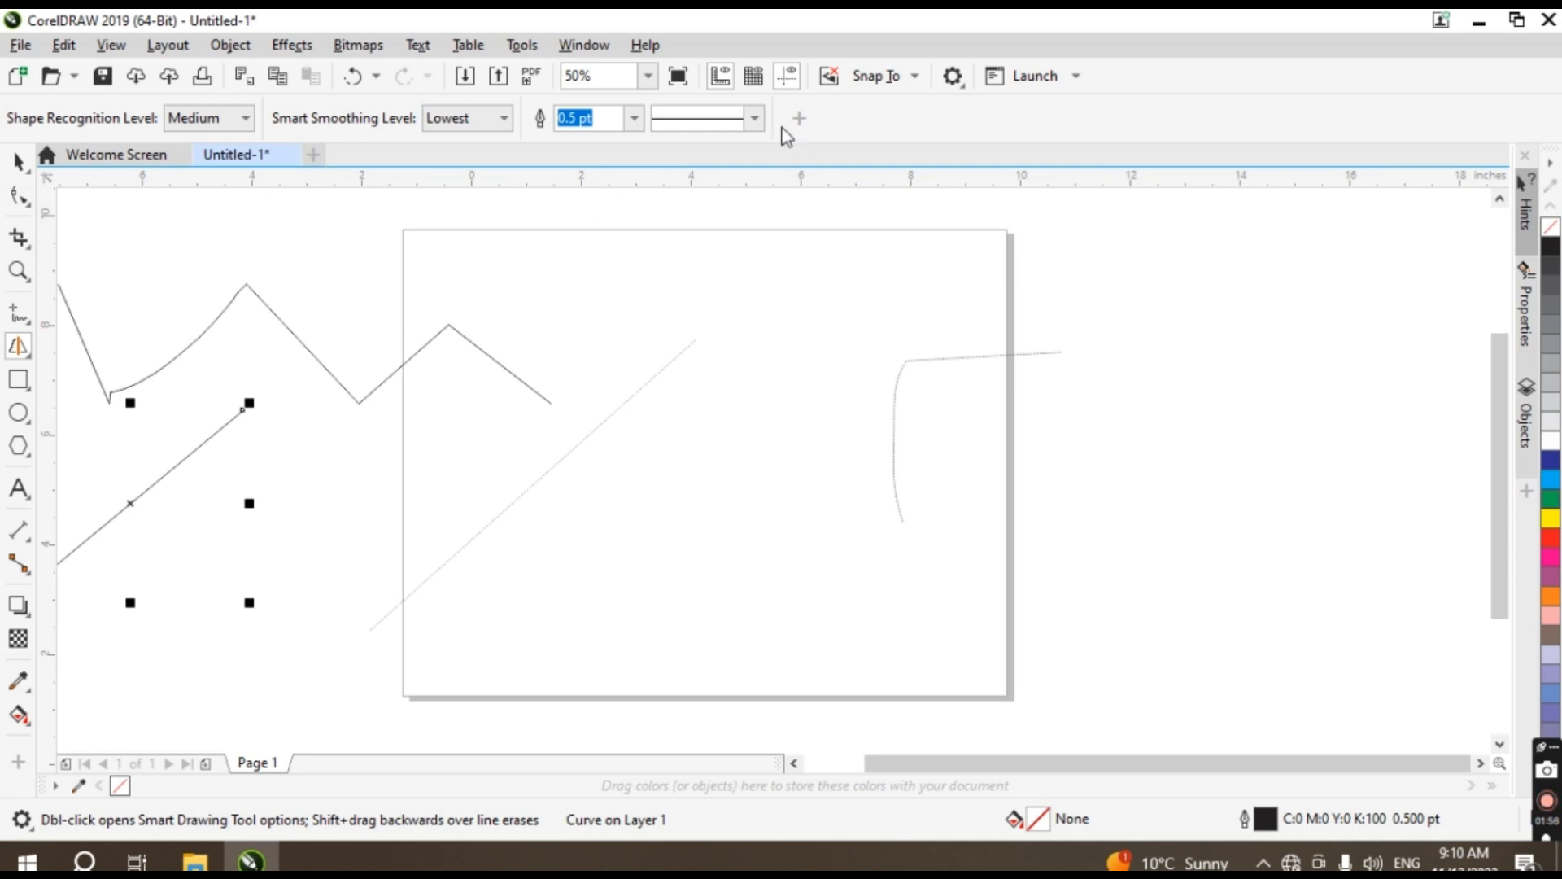
- Give the diagonal line left of the page a finely dotted outline style, and draw a steep straight line right of the page
{"action": "left_click", "coordinate": [755, 118]}
{"action": "left_click", "coordinate": [718, 328]}
{"action": "mouse_move", "coordinate": [1276, 256]}
{"action": "left_mouse_down"}
{"action": "mouse_move", "coordinate": [1266, 395]}
{"action": "mouse_move", "coordinate": [1220, 557]}
{"action": "left_mouse_up"}
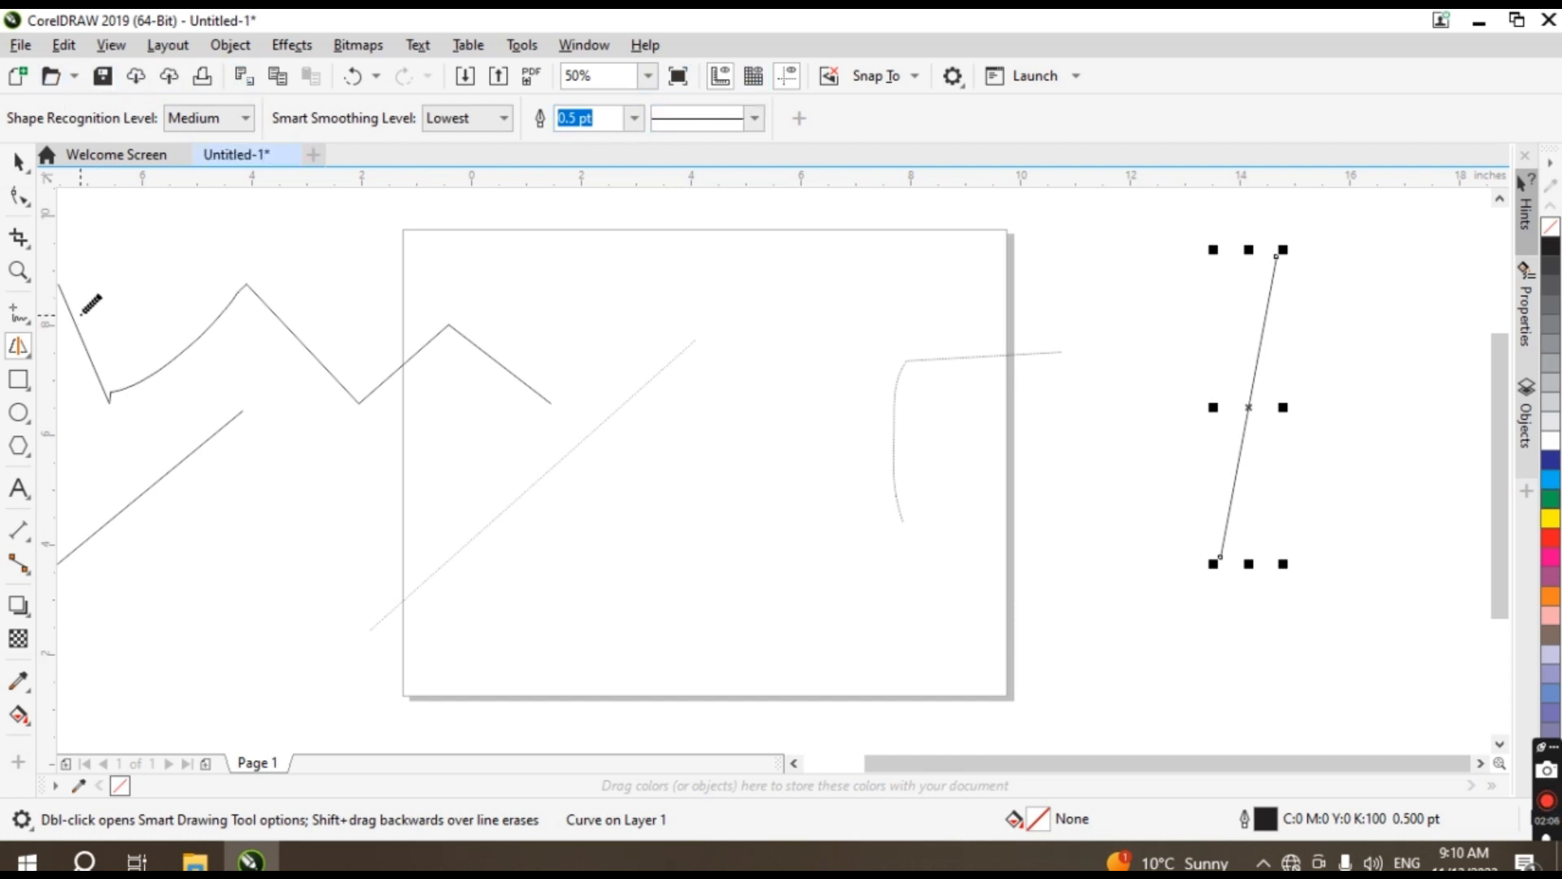
- Delete all the lines drawn on and around the page
{"action": "key", "text": "ctrl+a"}
{"action": "key", "text": "Delete"}
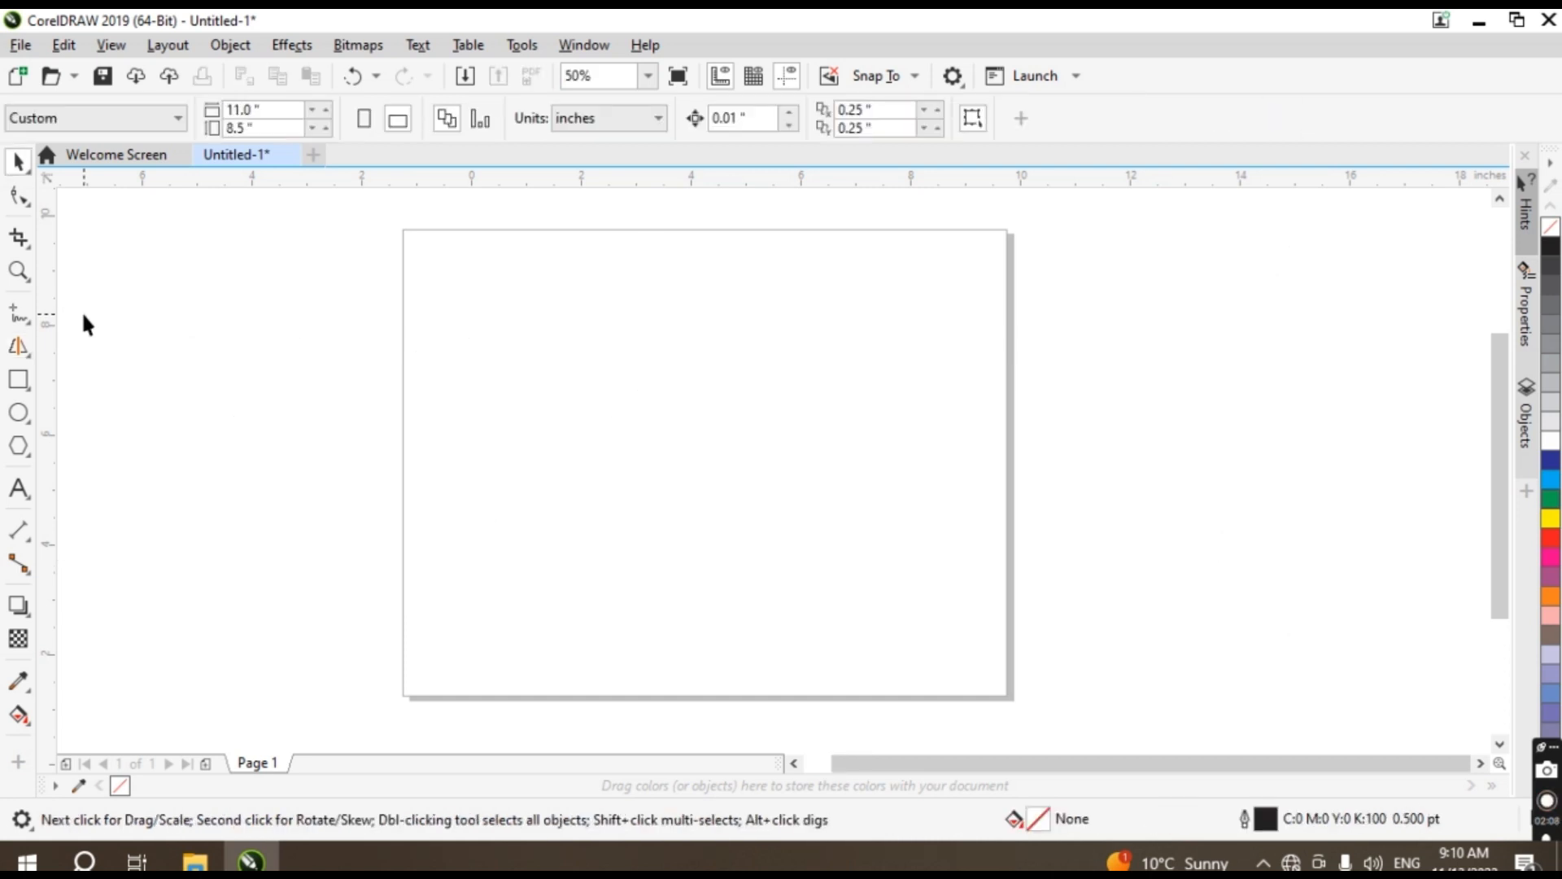
- Draw a rectangle about 2.5 by 2.9 inches in the page's upper-left area
{"action": "left_click", "coordinate": [19, 387]}
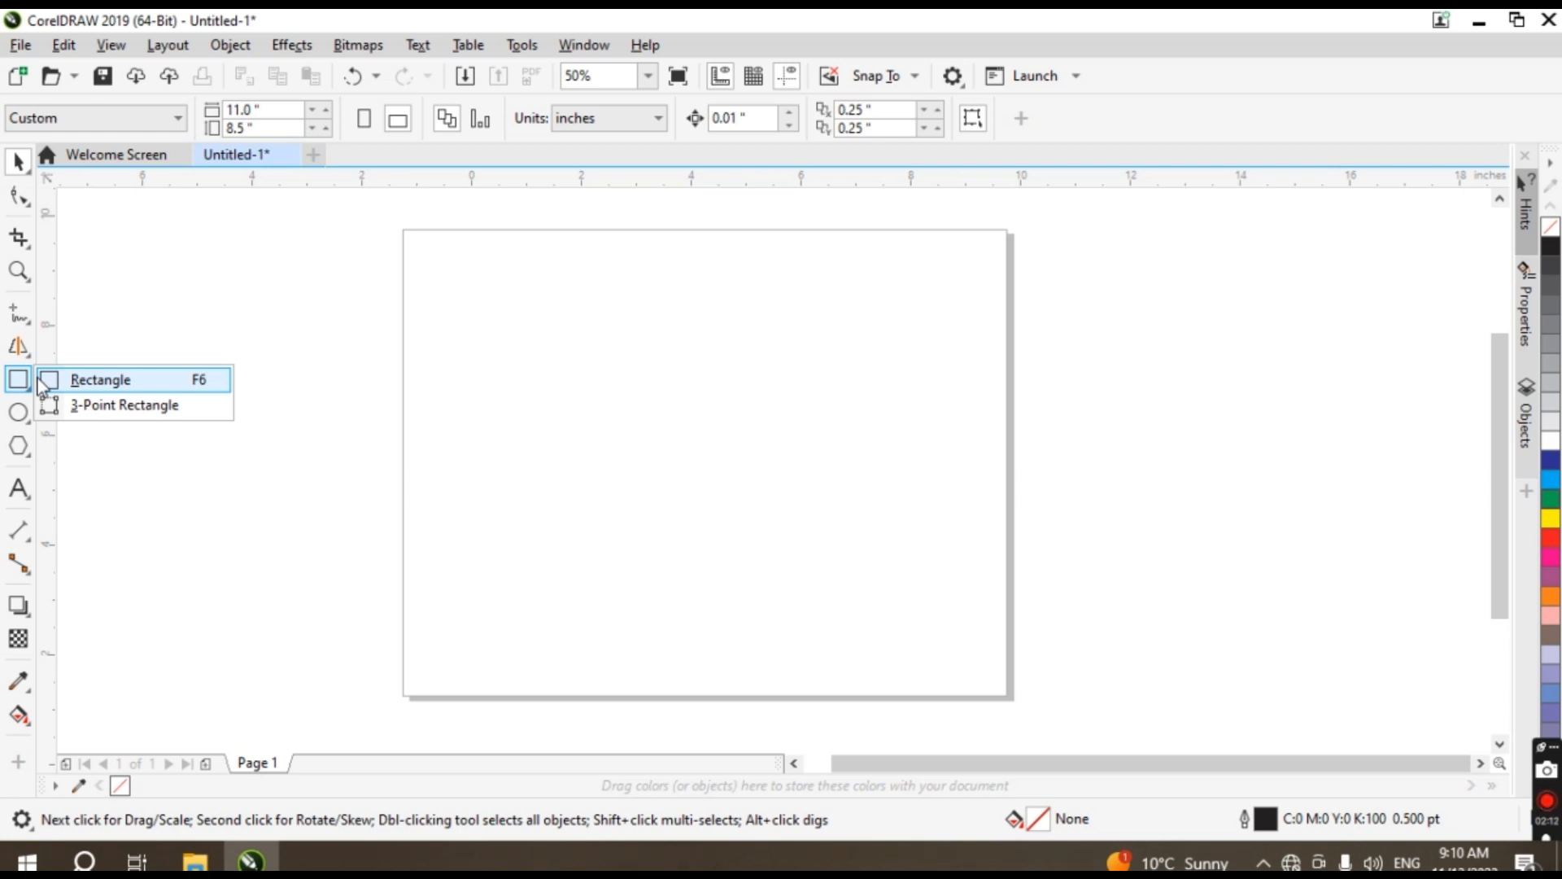
{"action": "left_click", "coordinate": [42, 383]}
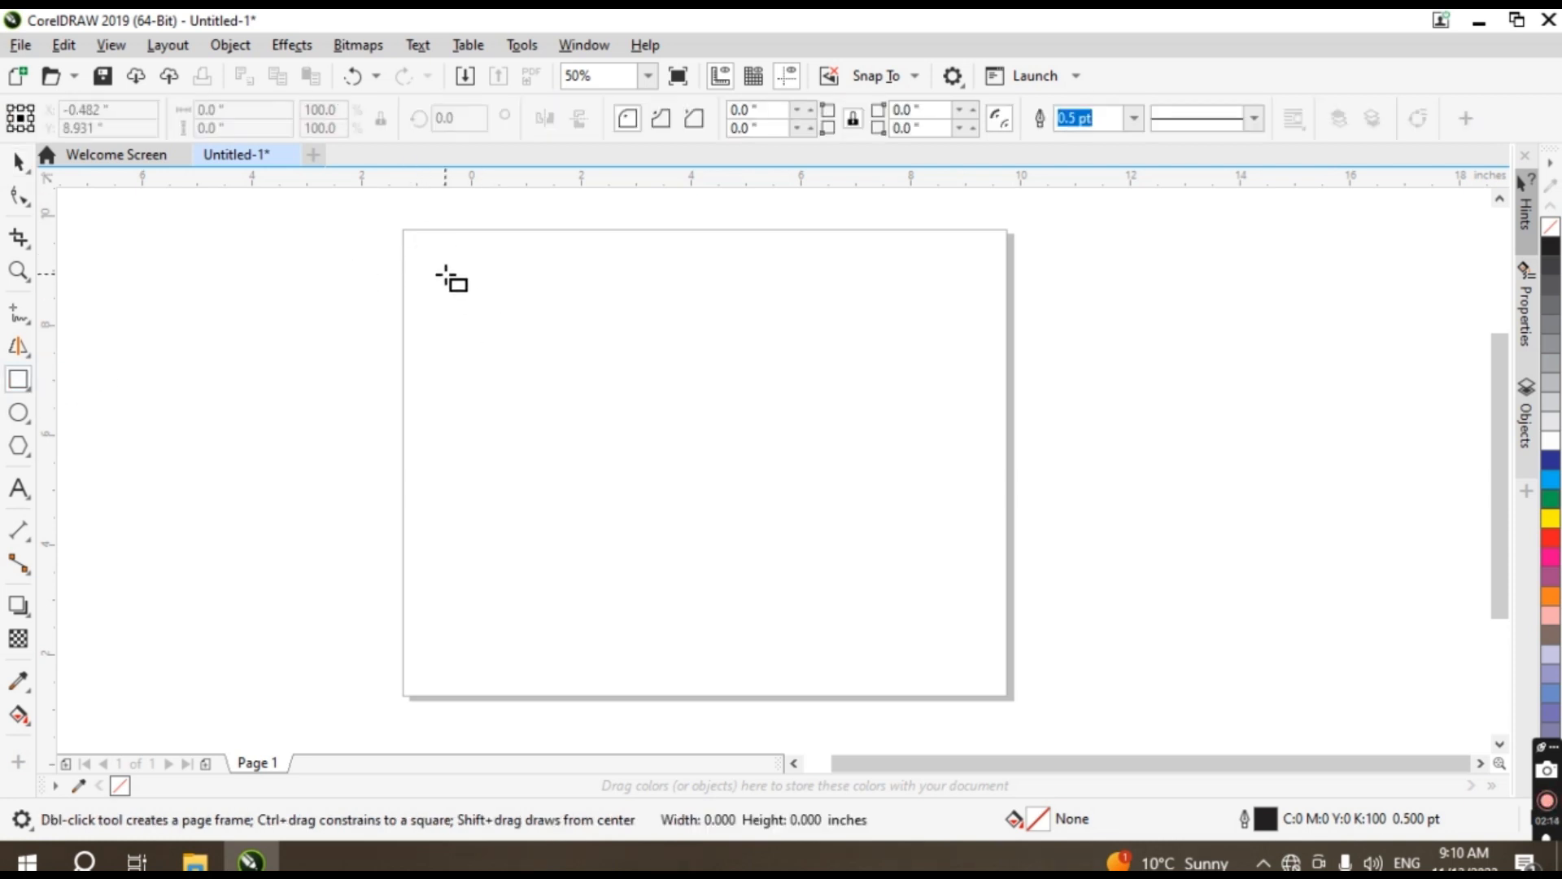
{"action": "left_click_drag", "start_coordinate": [446, 275], "coordinate": [582, 433]}
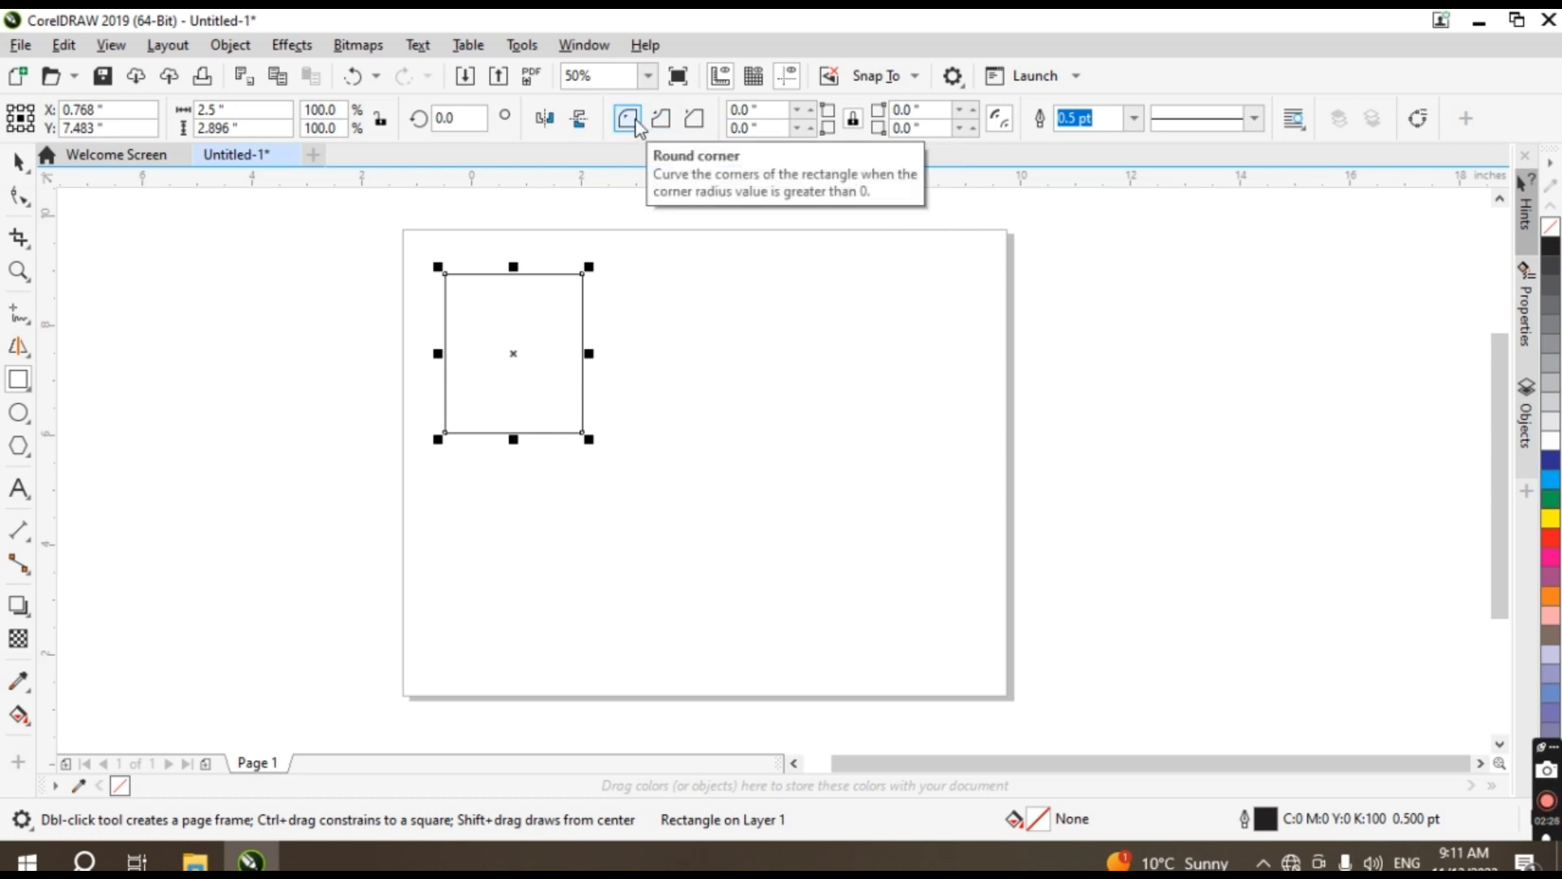
- Use the Shape tool to give only the rectangle's upper-left corner a large scalloped cut
{"action": "left_click", "coordinate": [21, 199]}
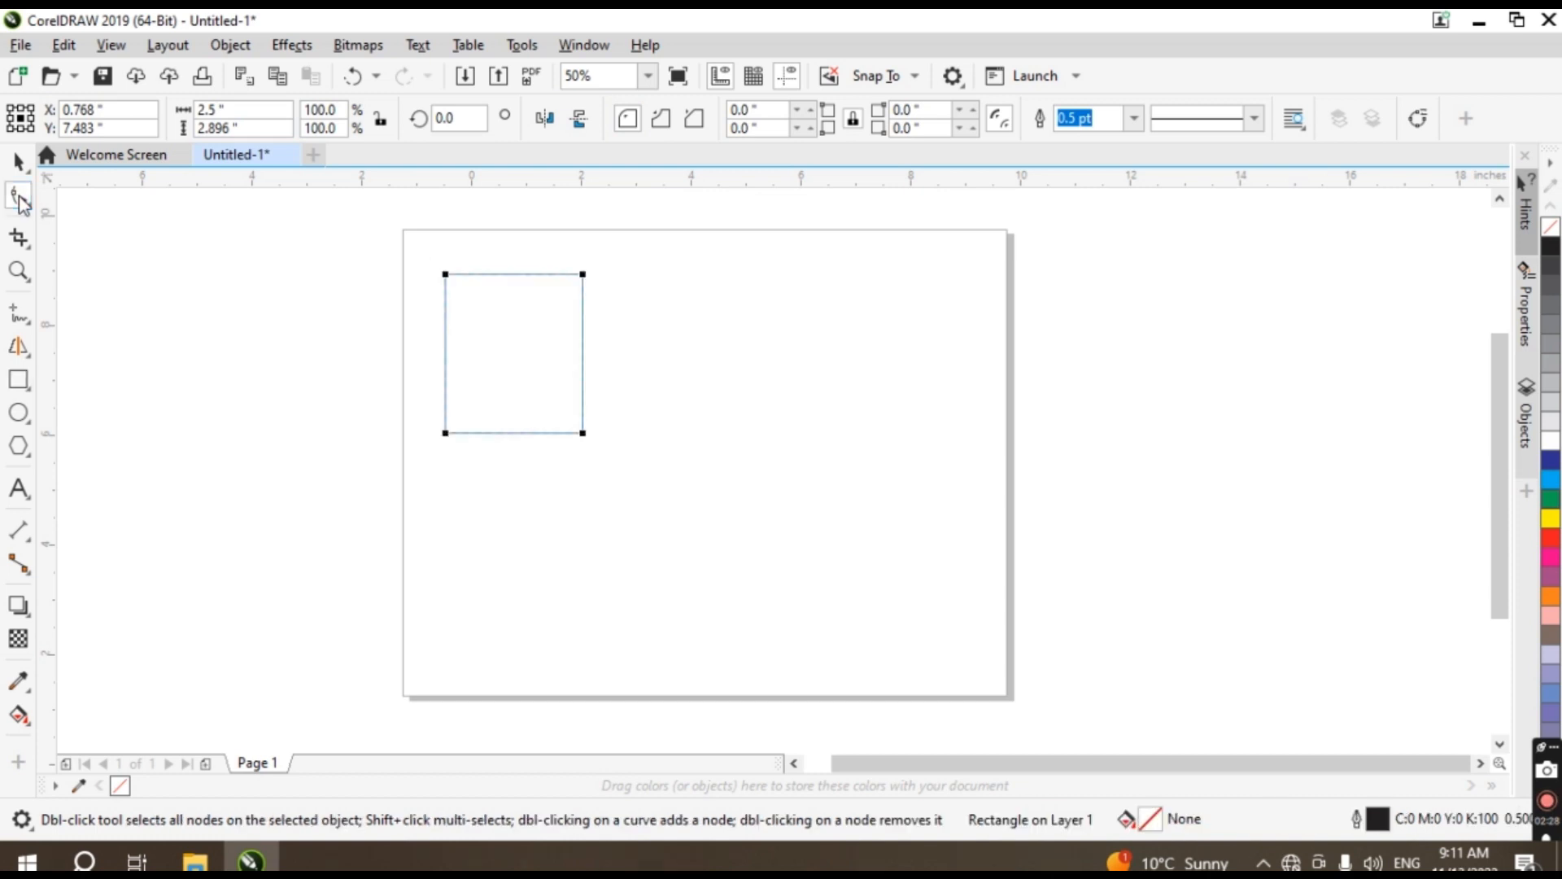
{"action": "left_click", "coordinate": [445, 274]}
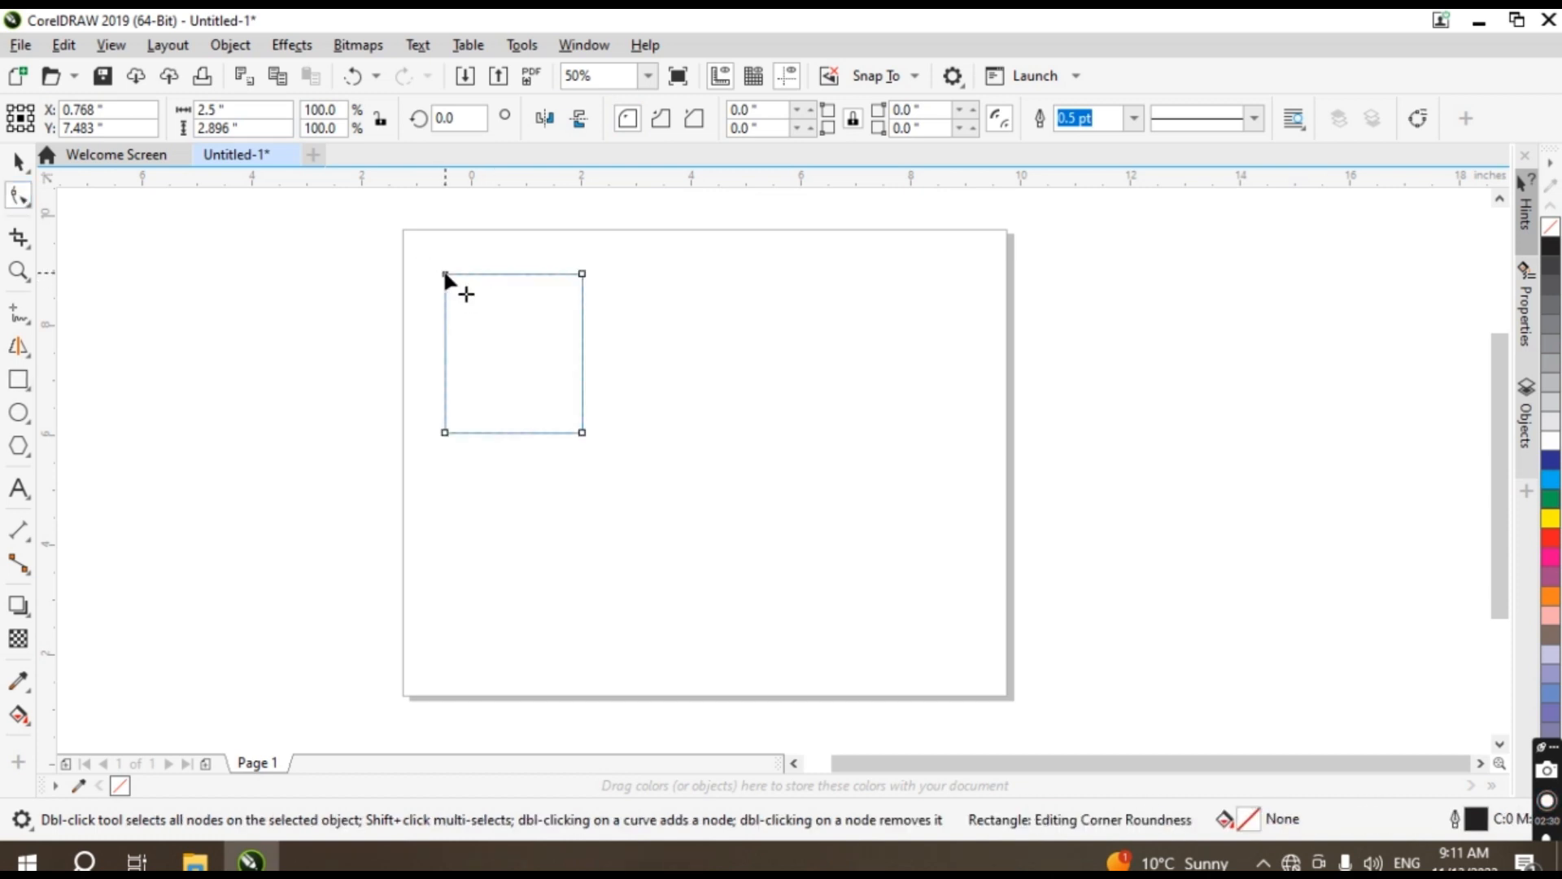
{"action": "left_click", "coordinate": [660, 118]}
{"action": "left_click_drag", "start_coordinate": [442, 276], "coordinate": [593, 471]}
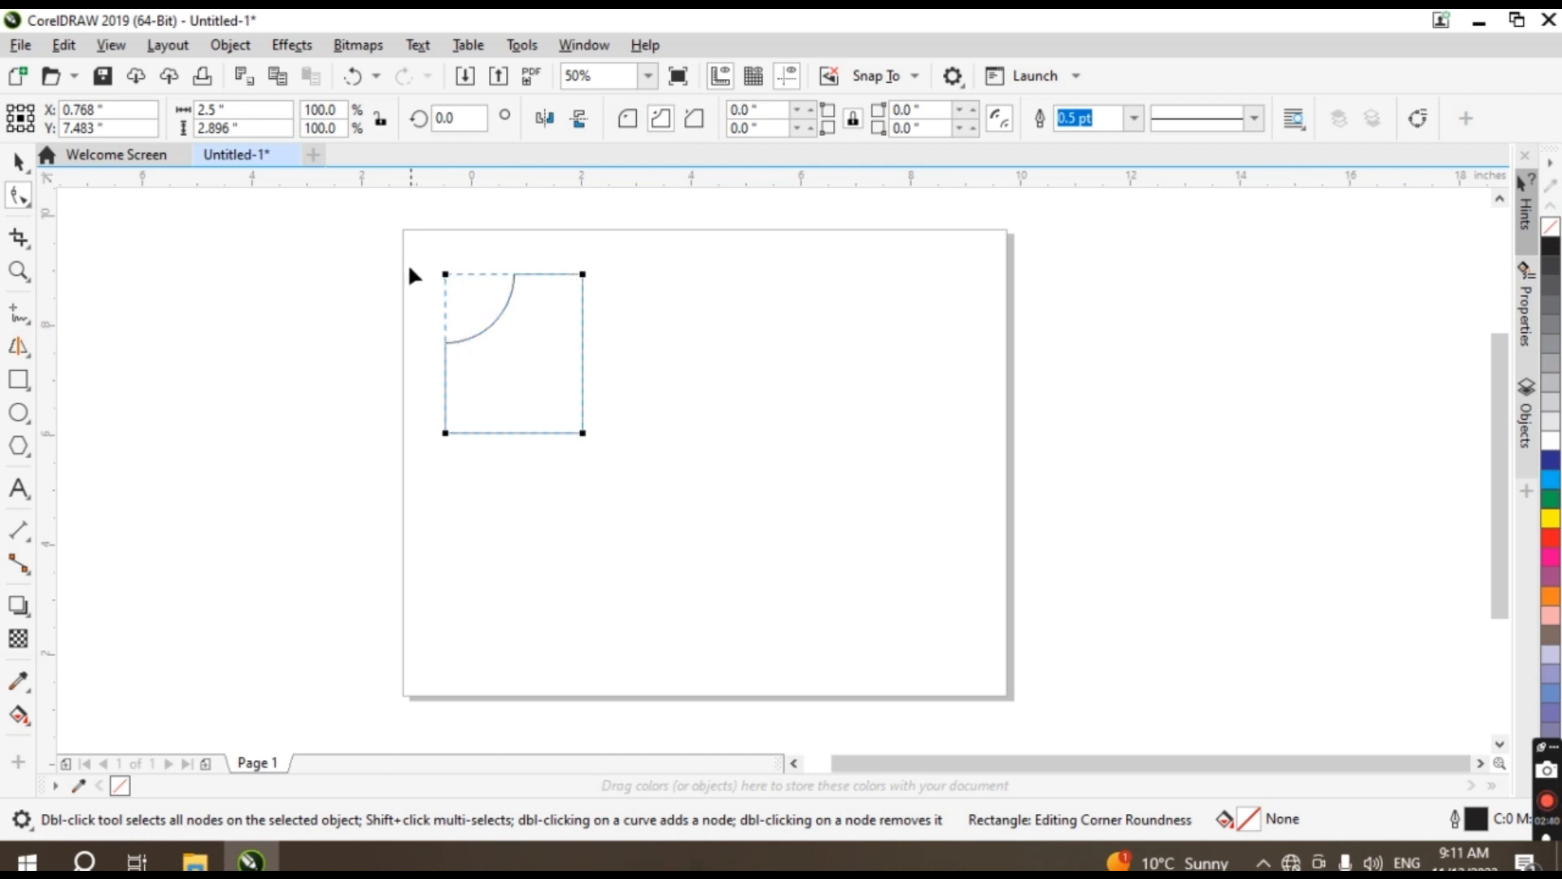
- Undo the scalloped corner cut and give all four corners of the rectangle a chamfer of about 0.5 inch
{"action": "key", "text": "ctrl+z"}
{"action": "left_click", "coordinate": [690, 125]}
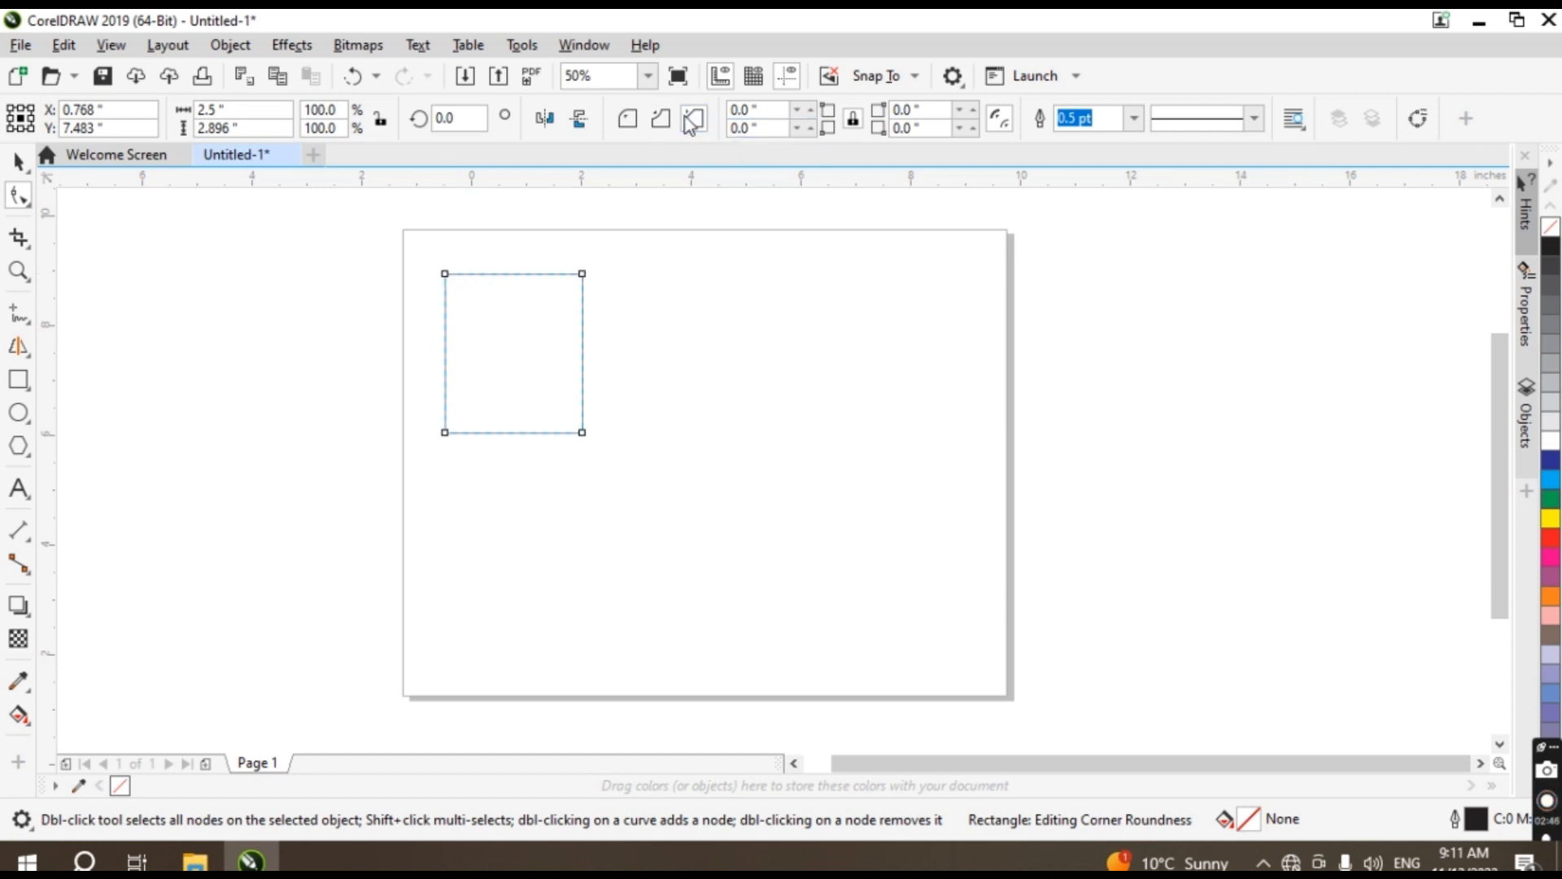
{"action": "left_click_drag", "start_coordinate": [446, 277], "coordinate": [466, 296]}
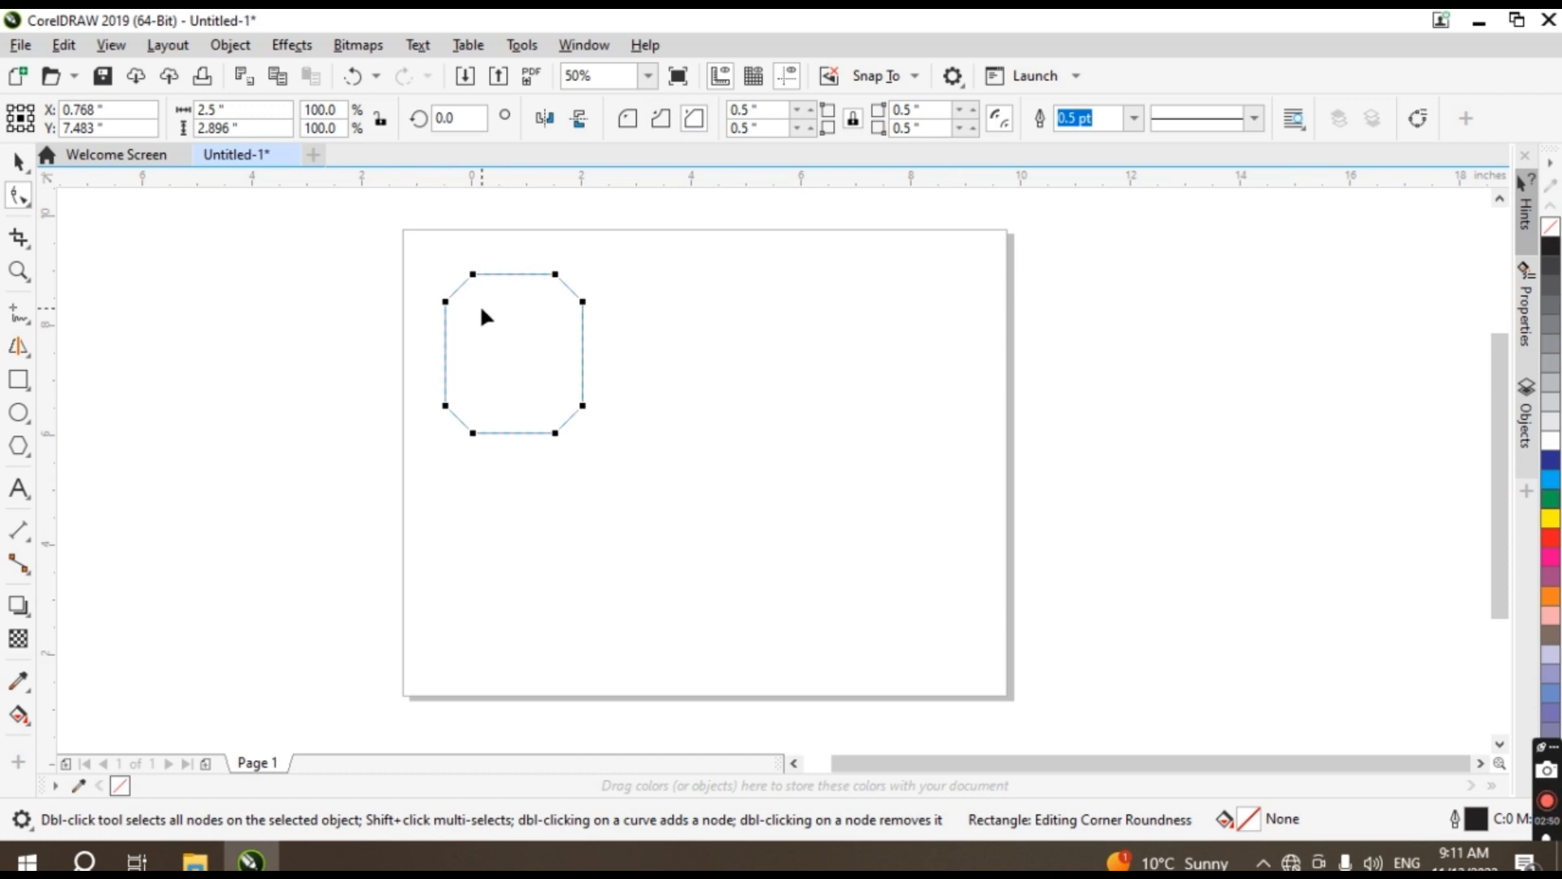
- Change the rectangle's corners to the rounded style with a radius of about 0.85 inch, and deselect it
{"action": "left_click", "coordinate": [626, 120]}
{"action": "left_click_drag", "start_coordinate": [472, 277], "coordinate": [451, 320]}
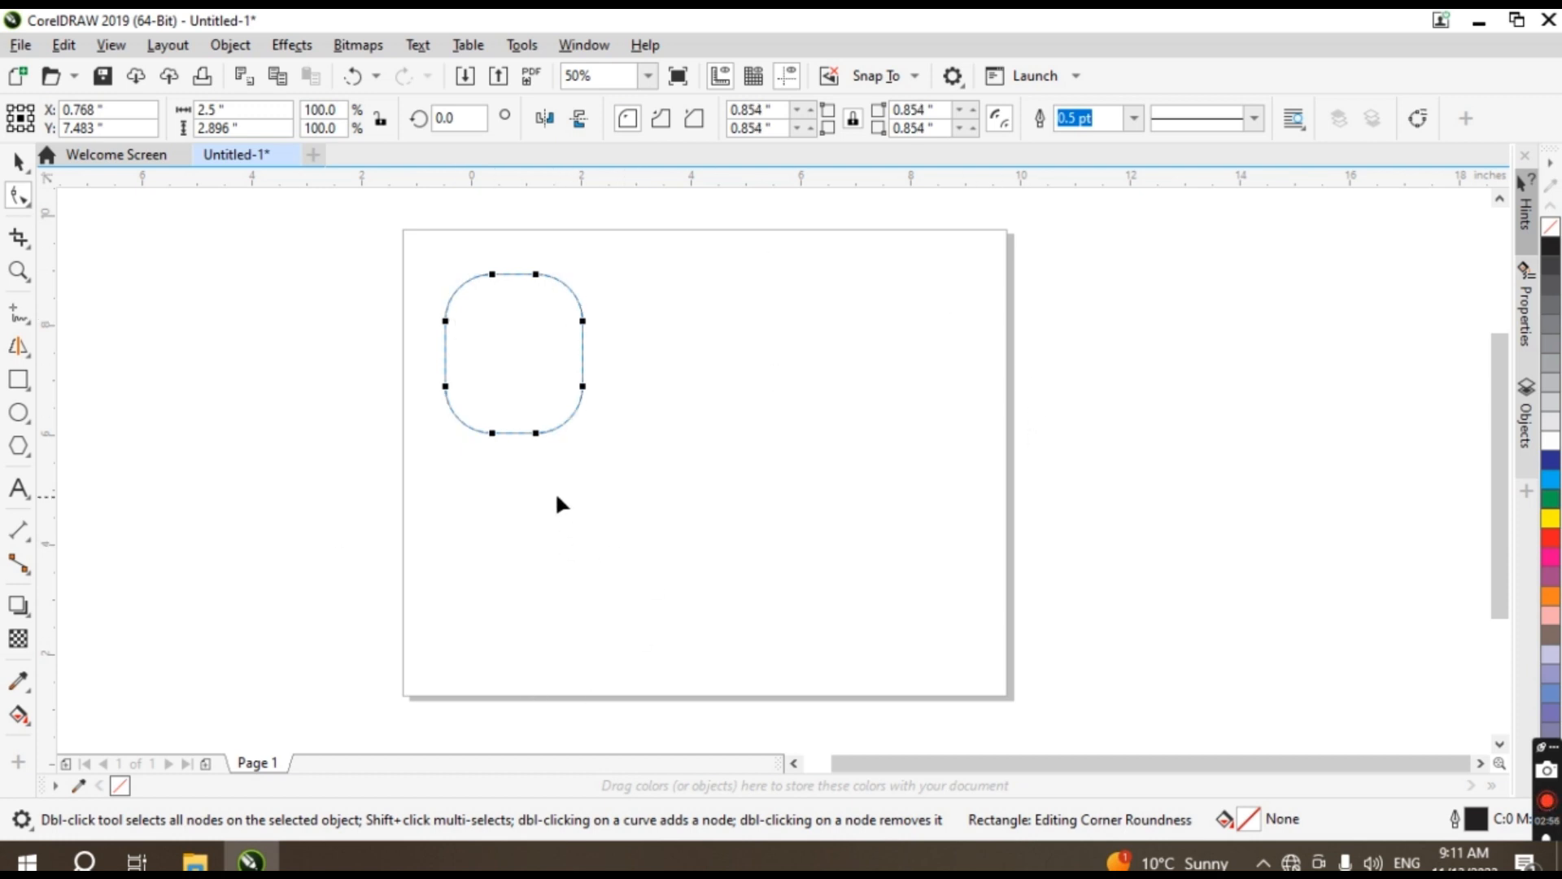
{"action": "left_click", "coordinate": [18, 162]}
{"action": "left_click", "coordinate": [796, 443]}
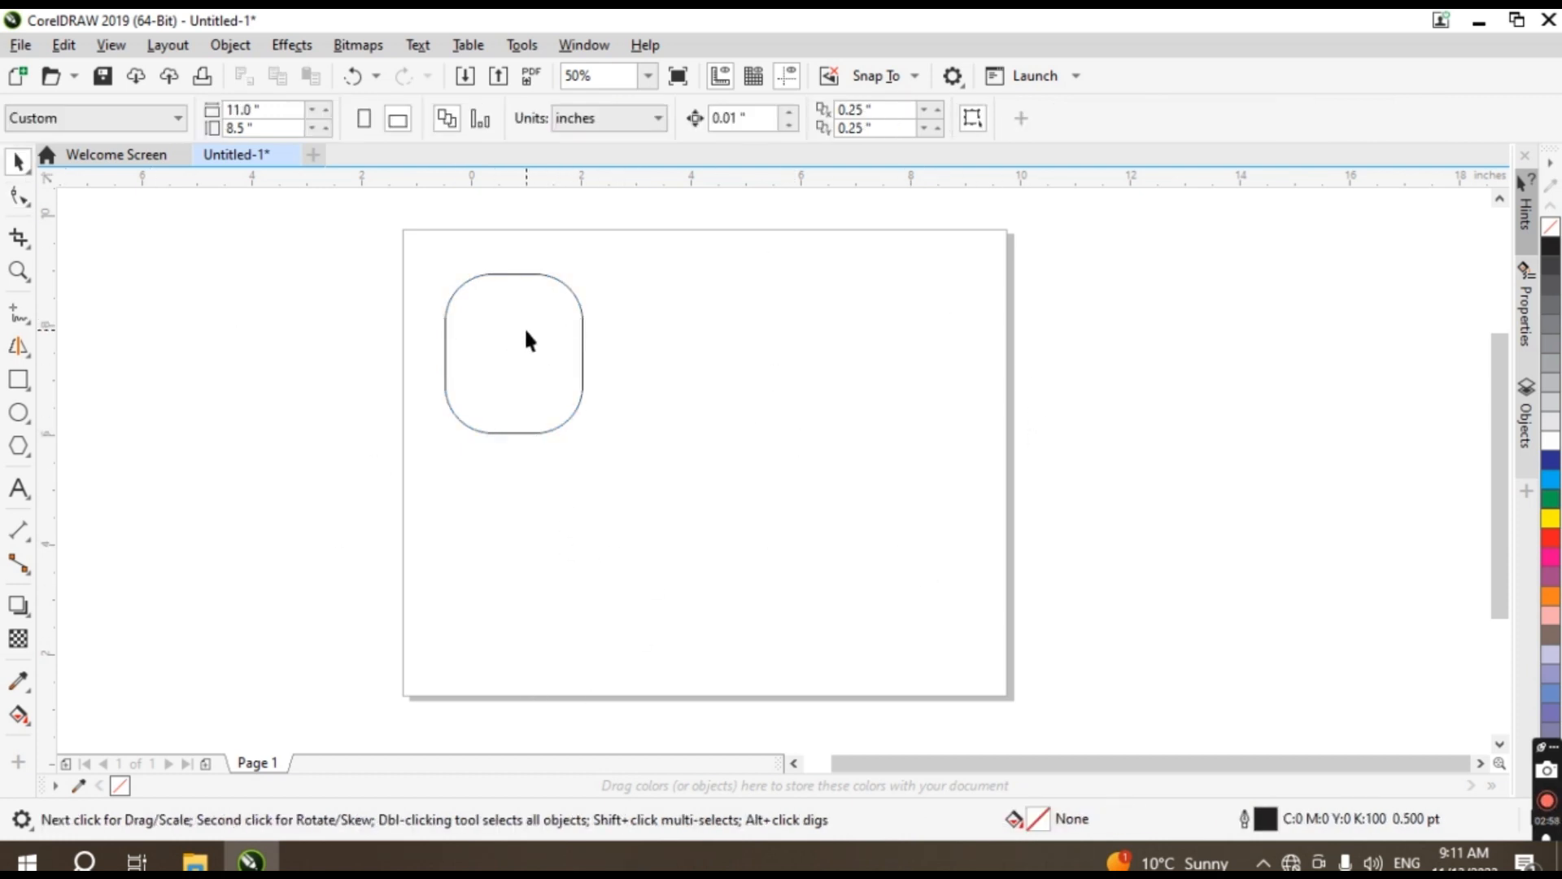
- Move the rounded rectangle to the page's upper-right area and place a copy of it in the upper-left half
{"action": "left_click", "coordinate": [524, 326]}
{"action": "left_click_drag", "start_coordinate": [547, 372], "coordinate": [903, 424]}
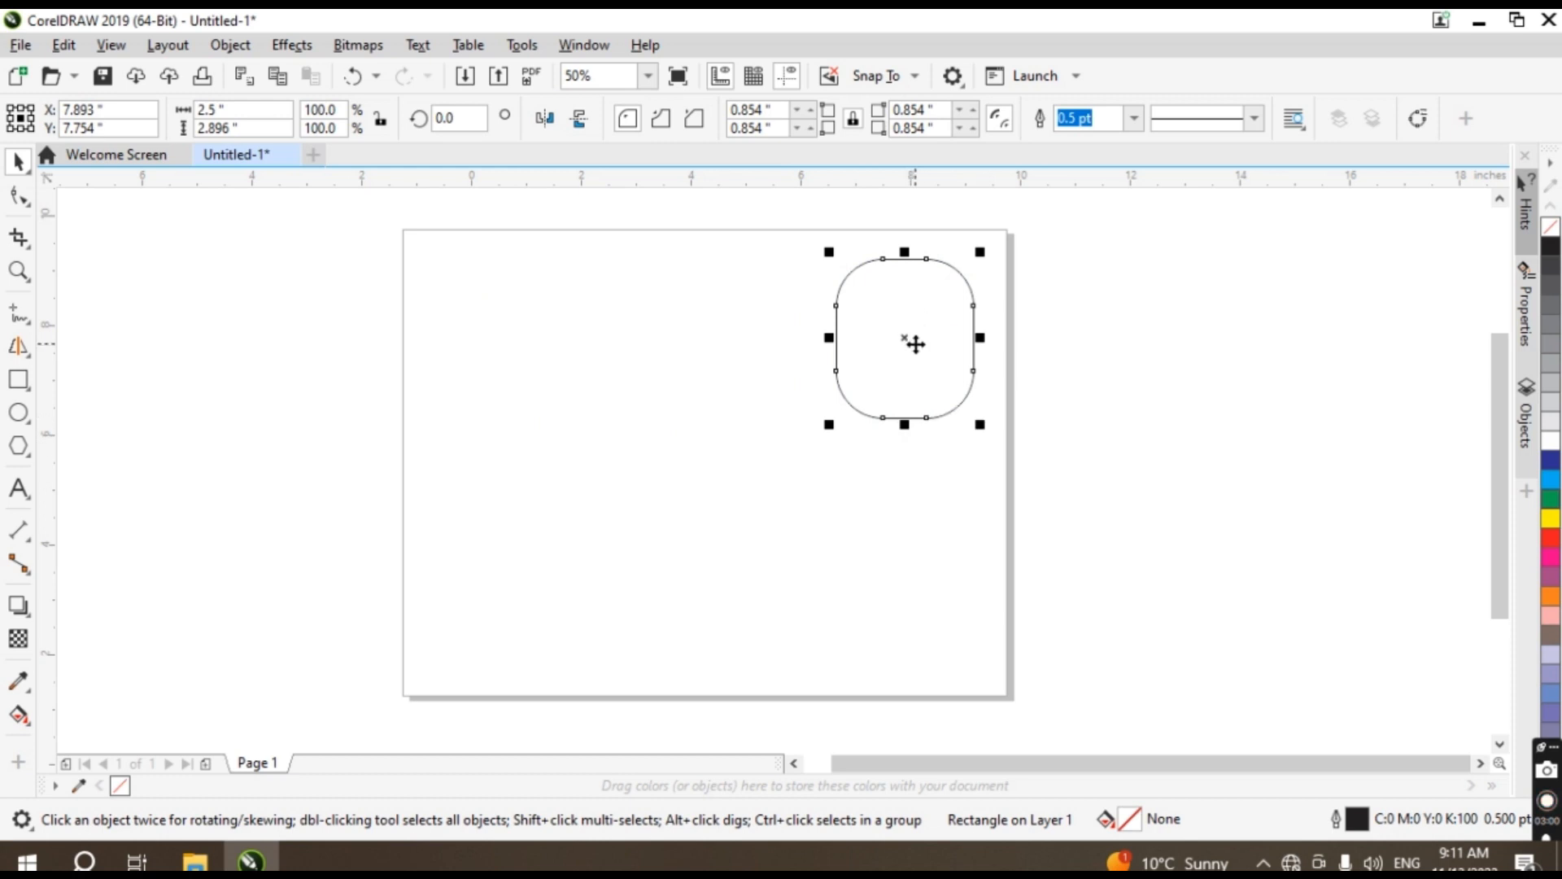
{"action": "left_click_drag", "start_coordinate": [907, 340], "coordinate": [627, 351]}
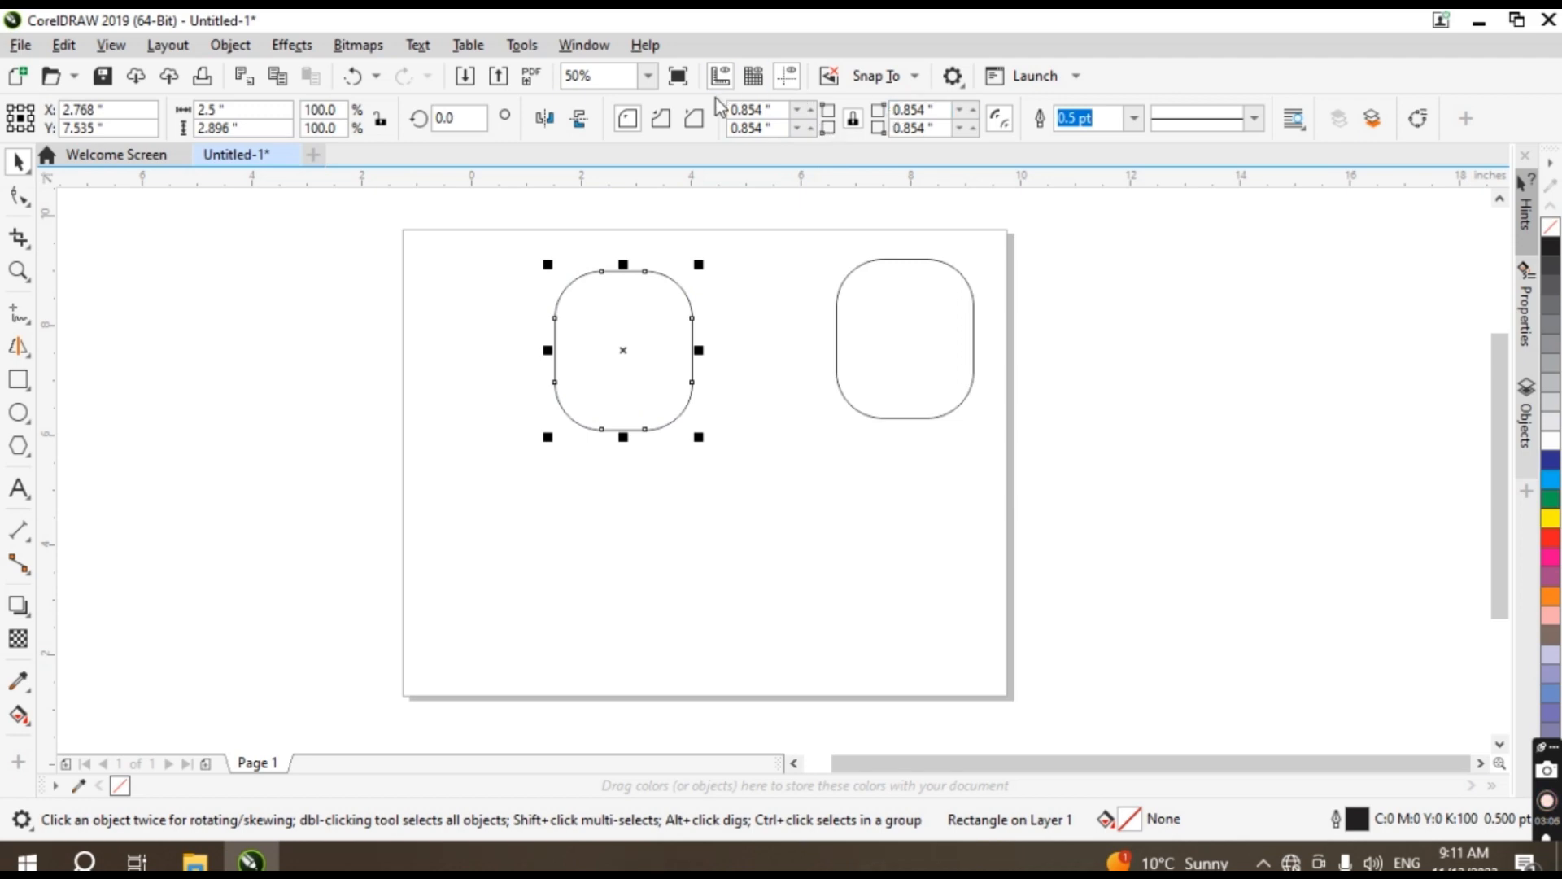
- Reduce the copy's corner radius to 0.824 inch, unlink its corners and set the upper-left and lower-right radii to 1 inch
{"action": "left_click", "coordinate": [799, 117]}
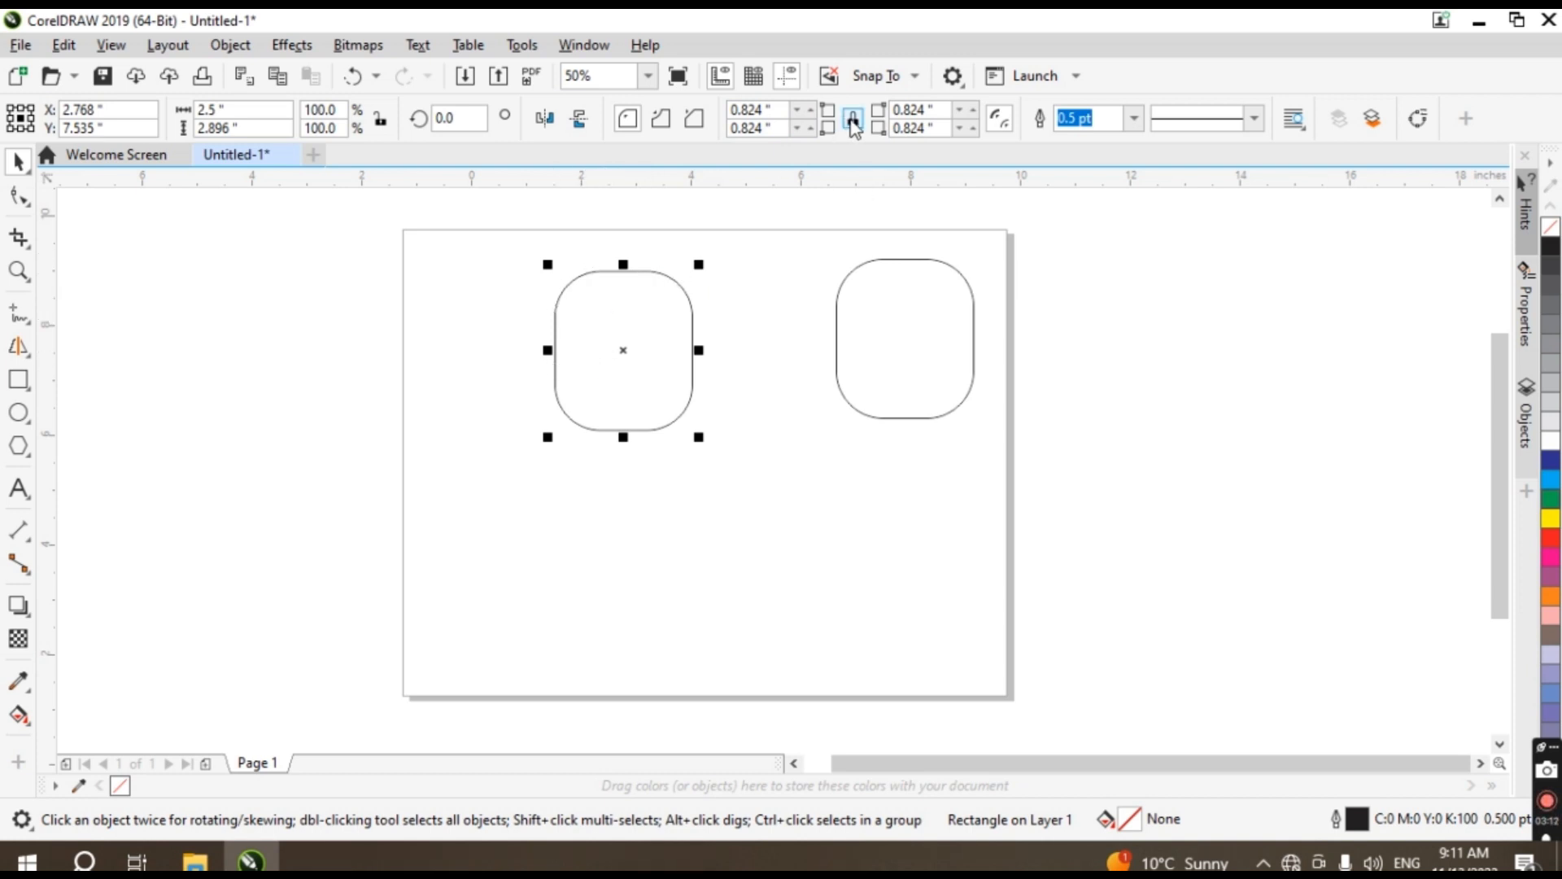
{"action": "left_click", "coordinate": [853, 122]}
{"action": "double_click", "coordinate": [749, 109]}
{"action": "type", "text": "1"}
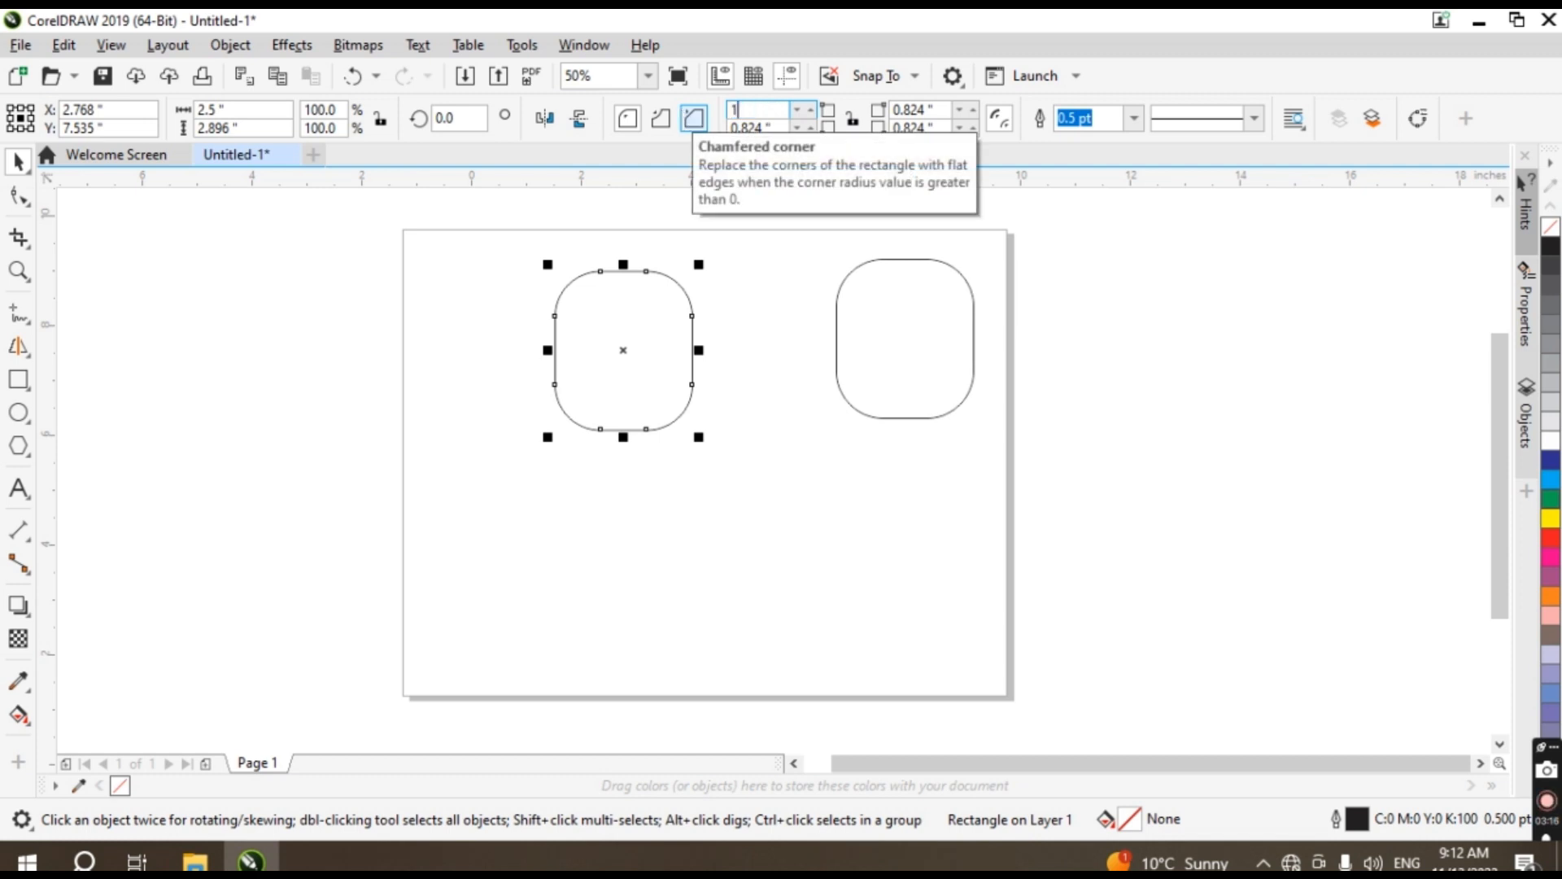
{"action": "left_click", "coordinate": [932, 128]}
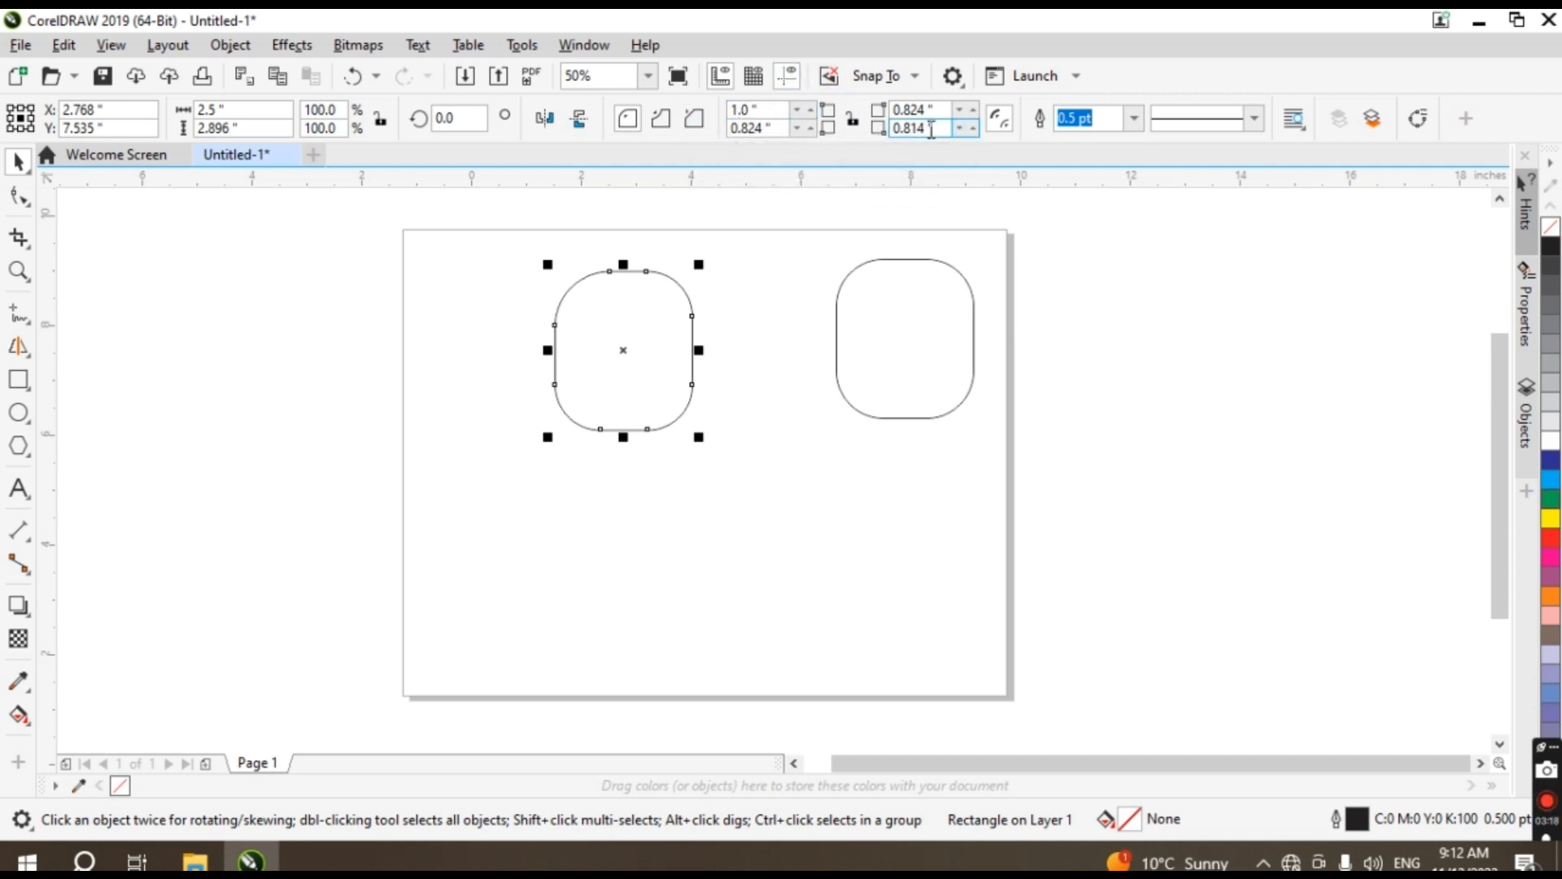
{"action": "double_click", "coordinate": [919, 128]}
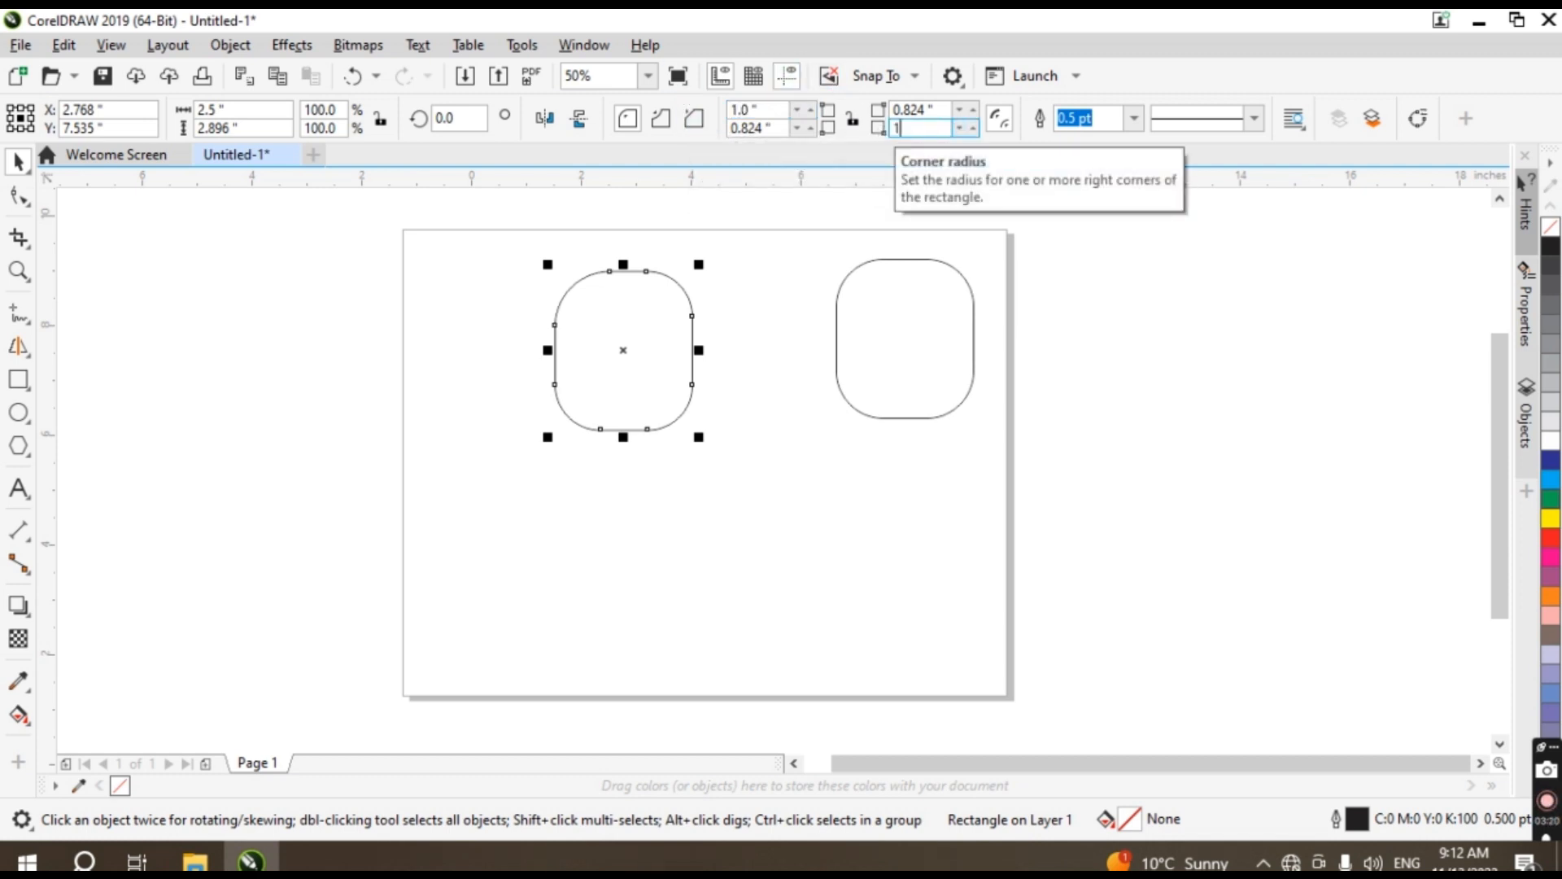
{"action": "type", "text": "1"}
{"action": "left_click", "coordinate": [745, 295]}
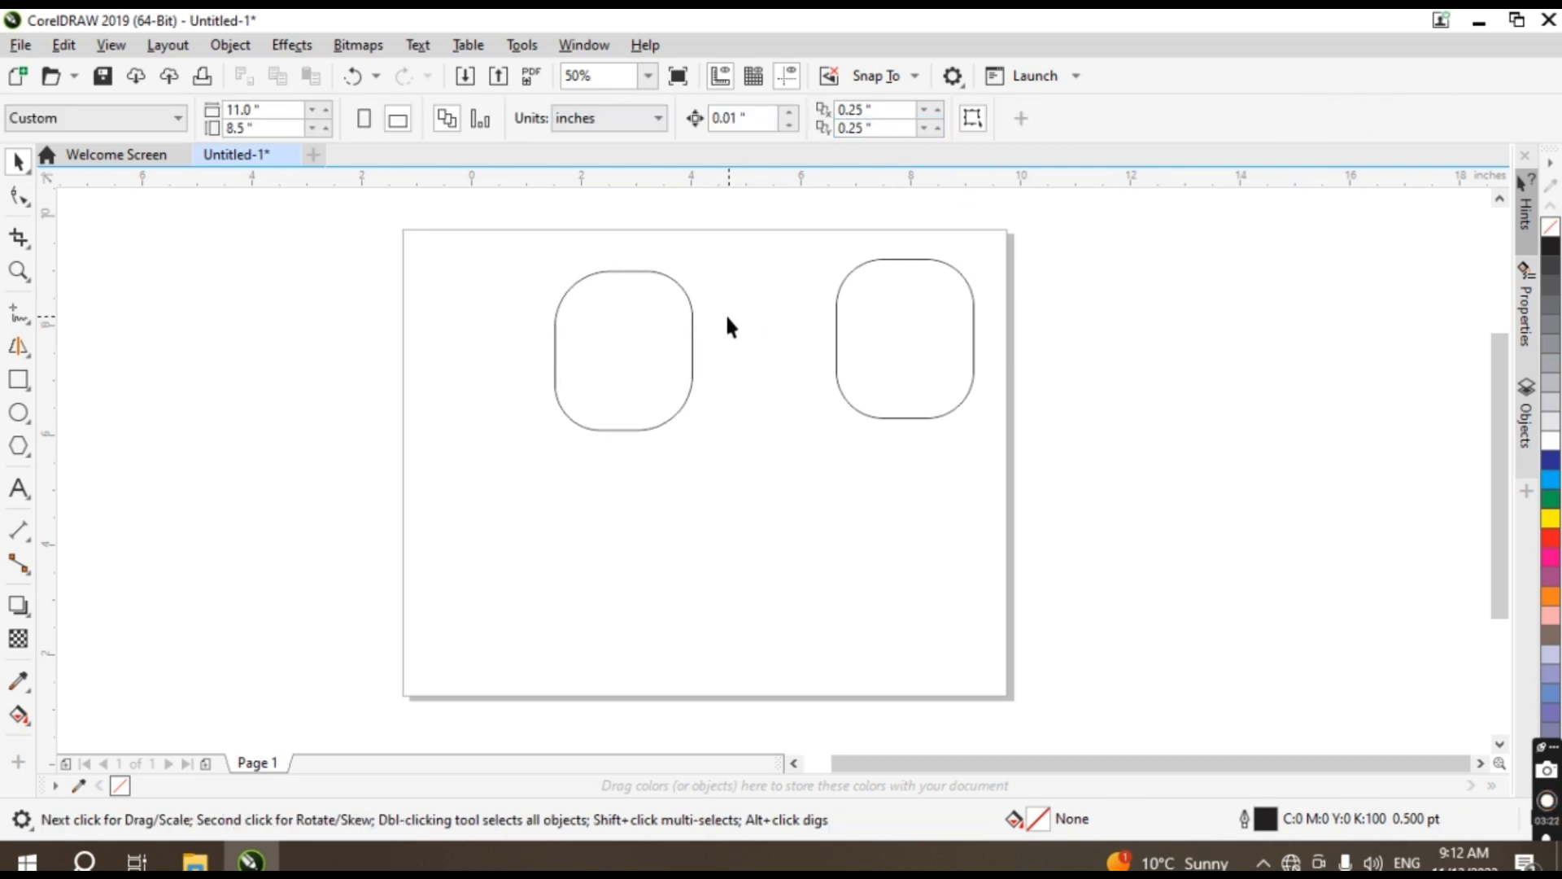
- Make the upper-right and lower-left corners of the left shape square by setting their radii to 0
{"action": "left_click_drag", "start_coordinate": [717, 252], "coordinate": [388, 482]}
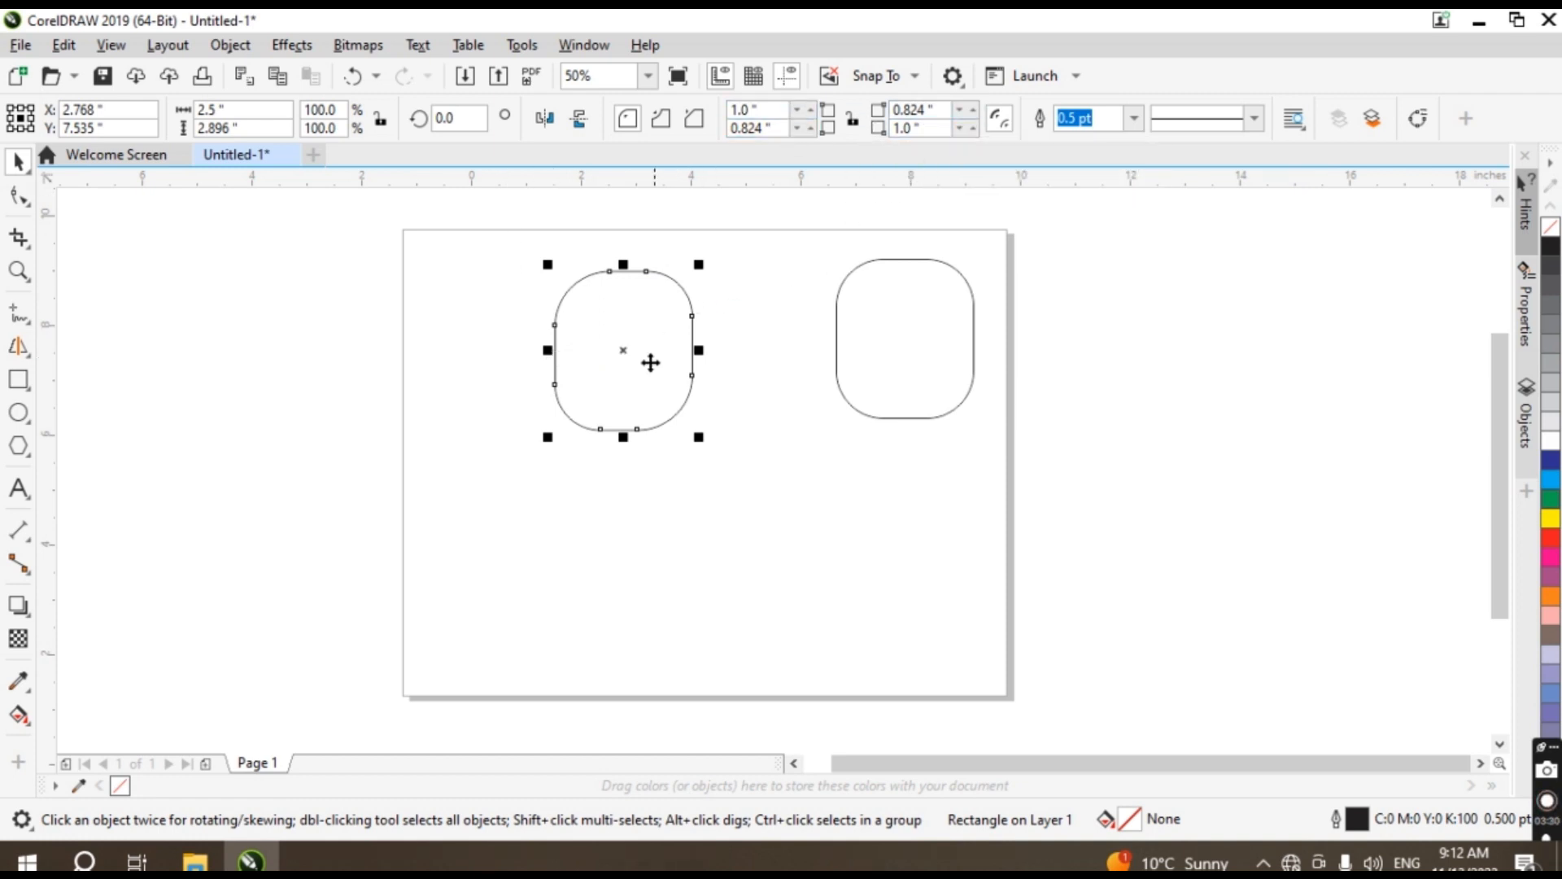
{"action": "left_click", "coordinate": [948, 110]}
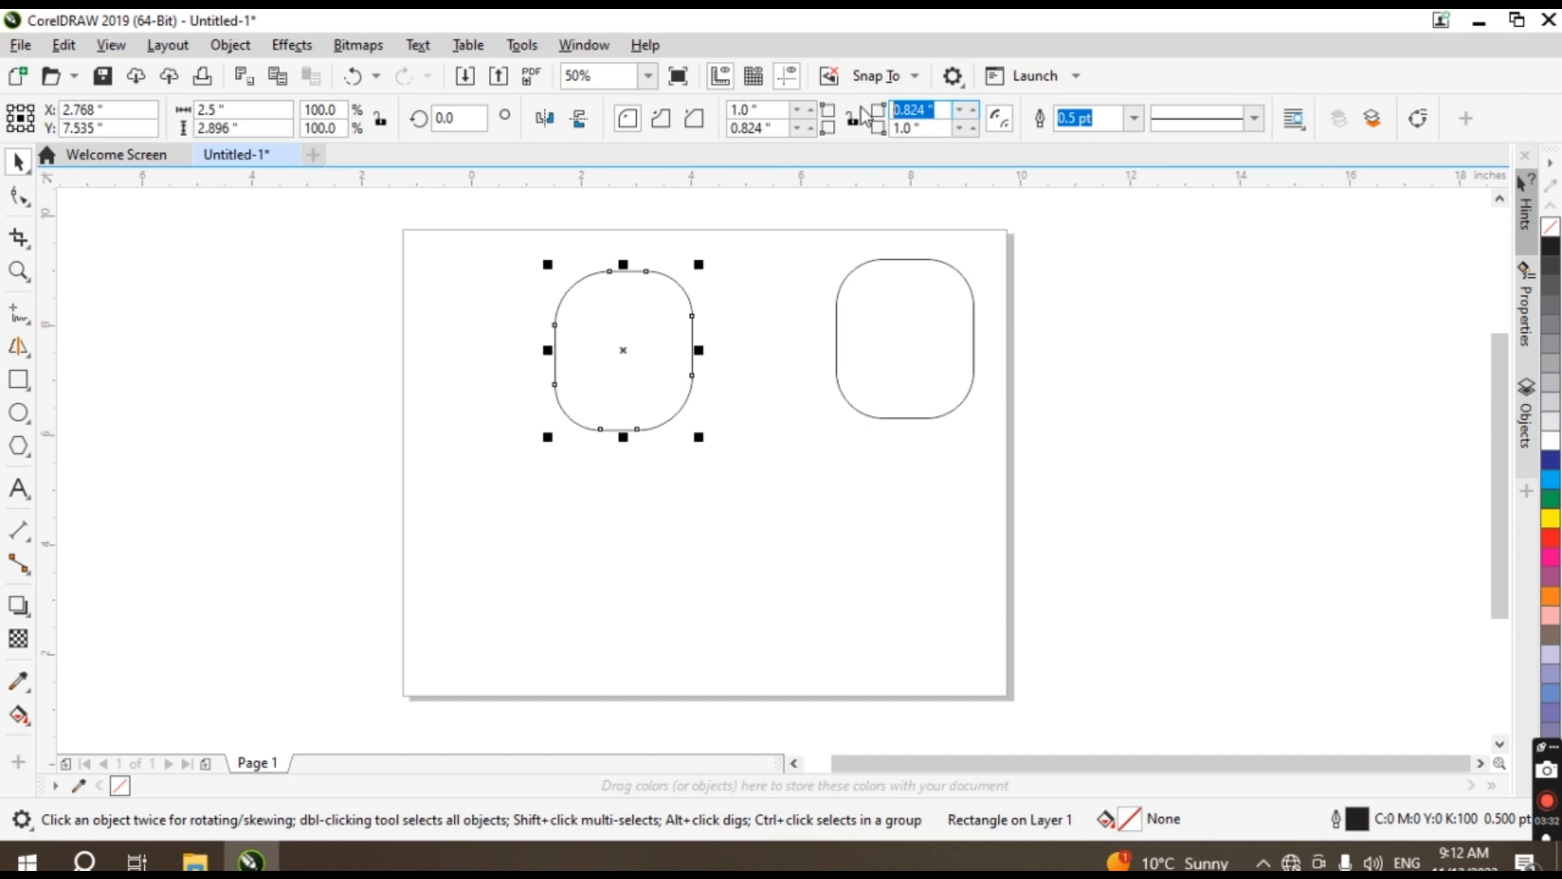
{"action": "type", "text": "0"}
{"action": "left_click", "coordinate": [719, 130]}
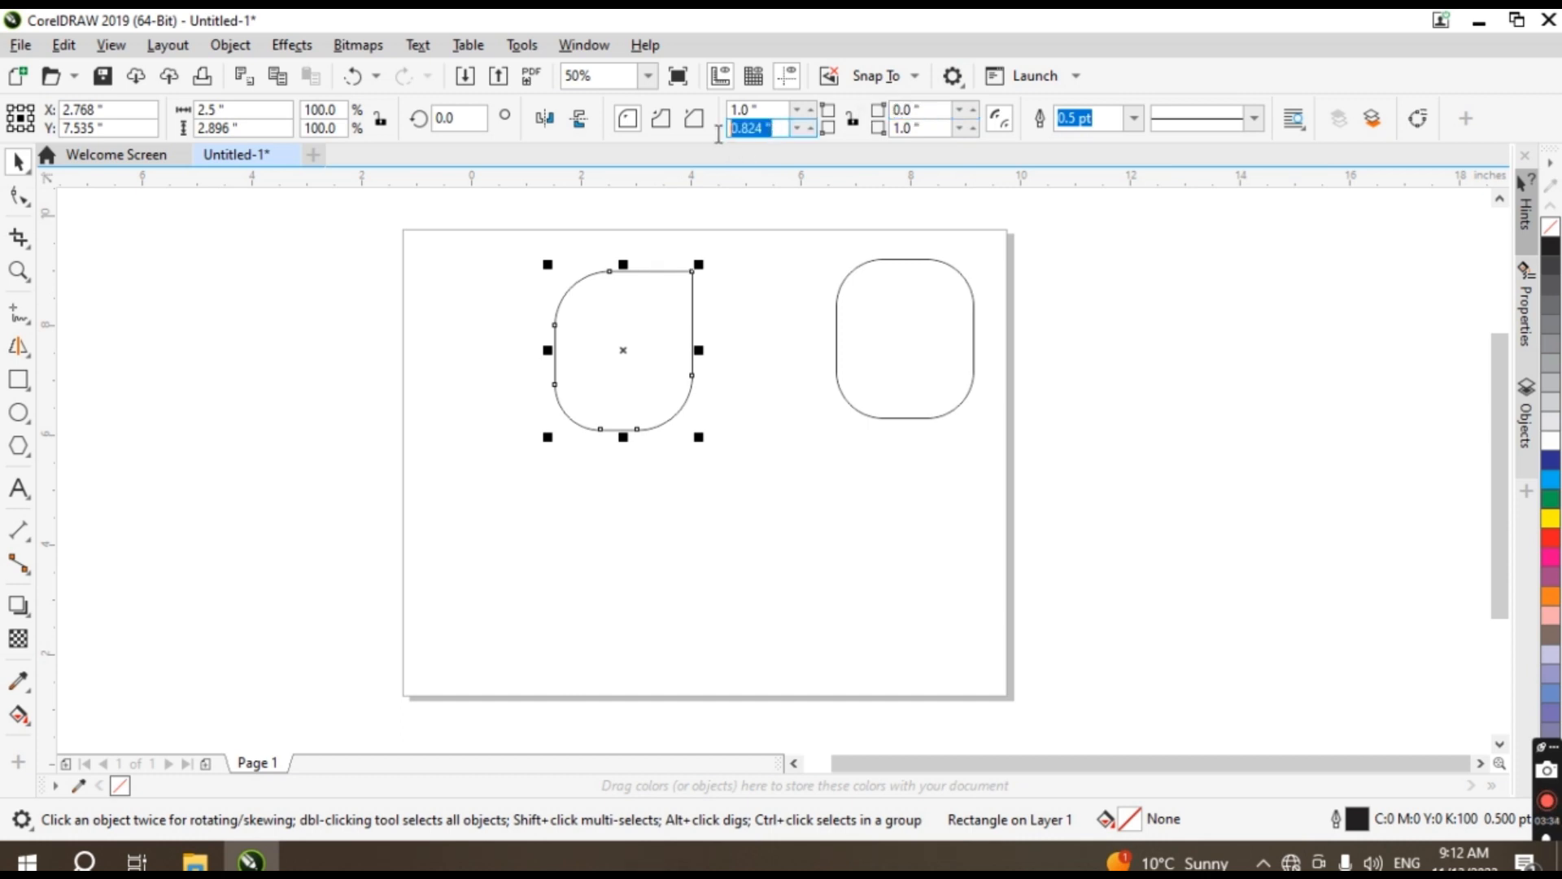
{"action": "type", "text": "0"}
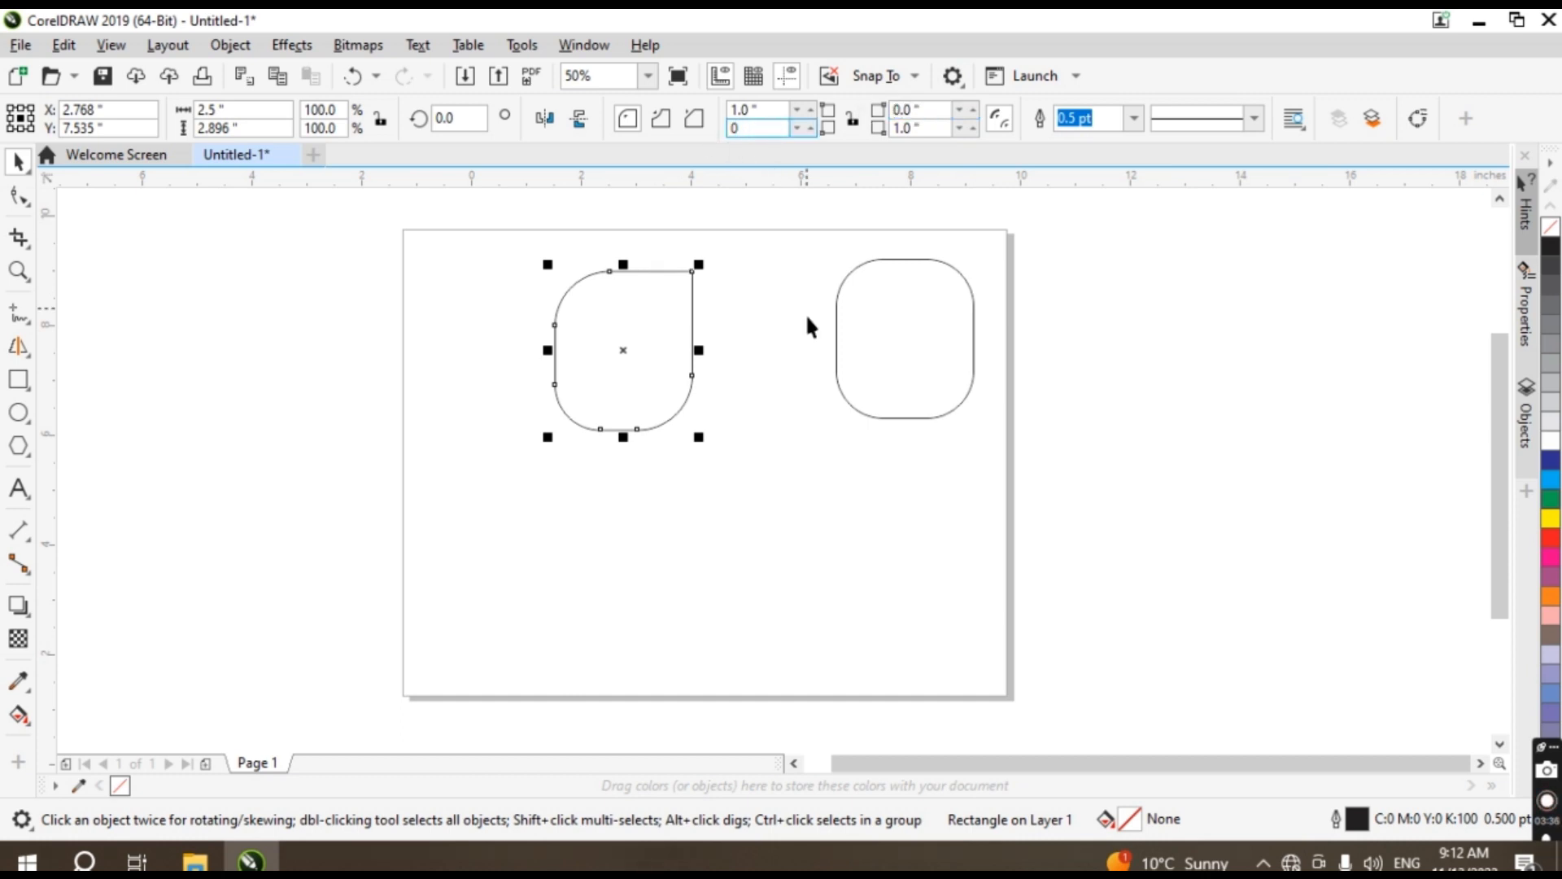
{"action": "left_click", "coordinate": [742, 375]}
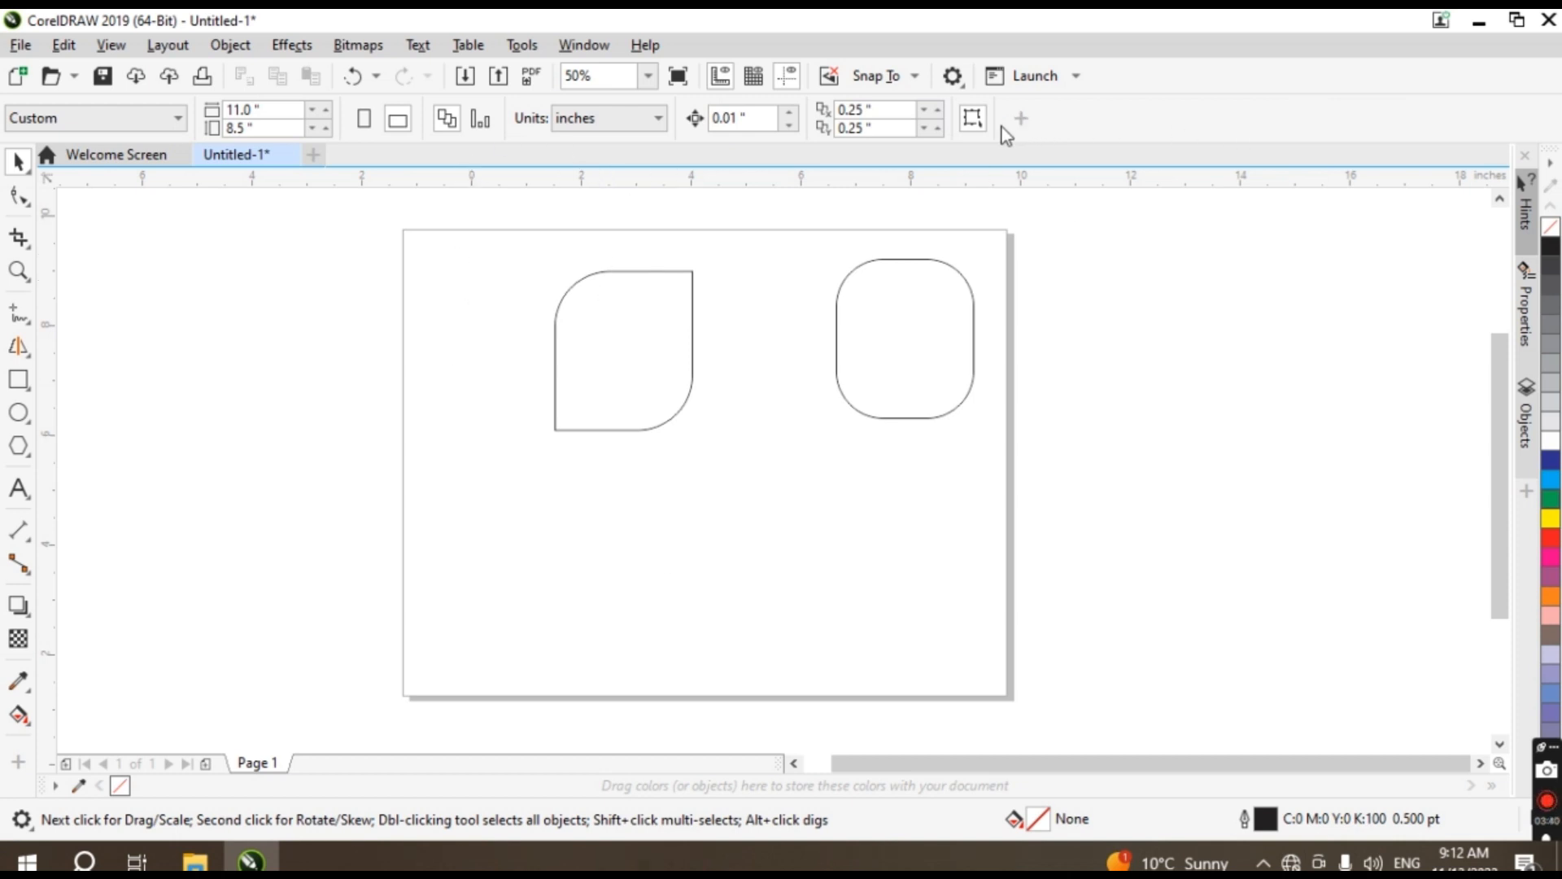
- Give the leaf-like shape a 12 pt outline in dark blue
{"action": "left_click", "coordinate": [684, 336]}
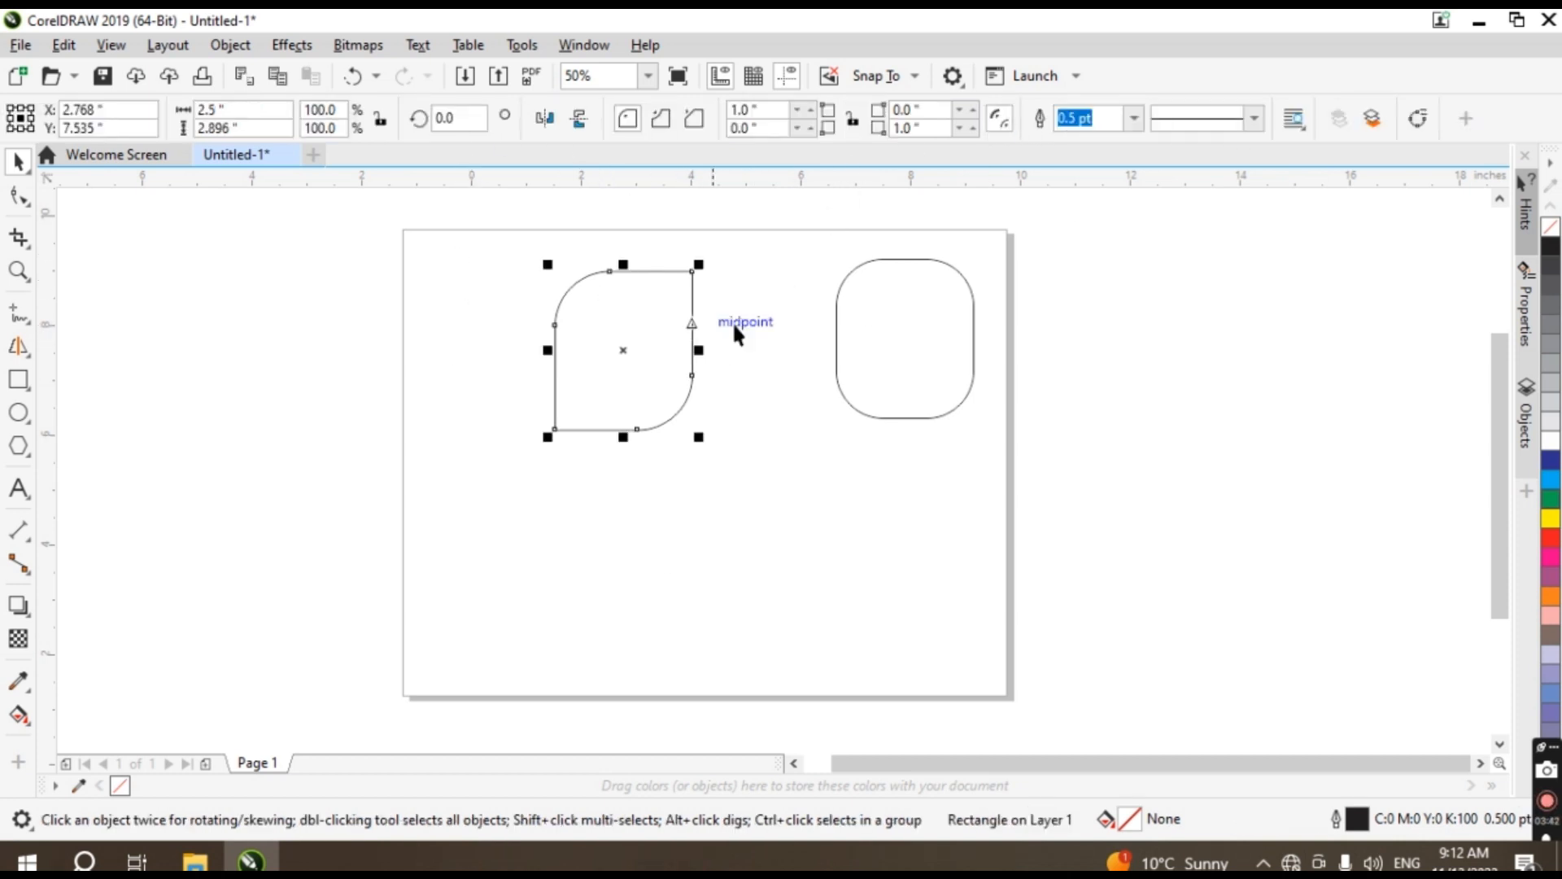
{"action": "left_click", "coordinate": [1133, 118]}
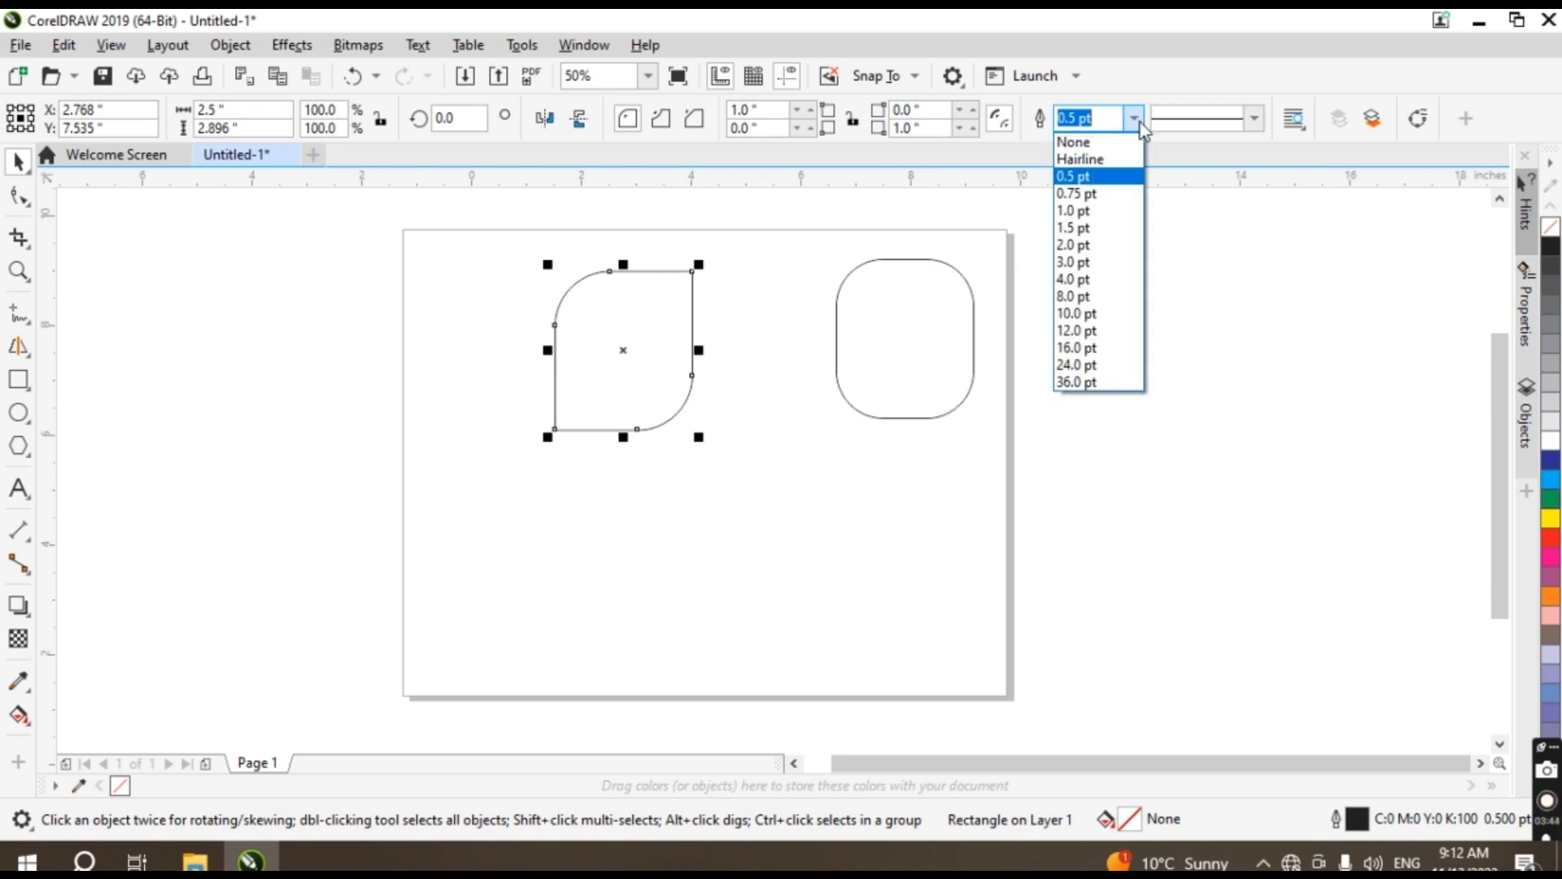
{"action": "left_click", "coordinate": [1089, 336]}
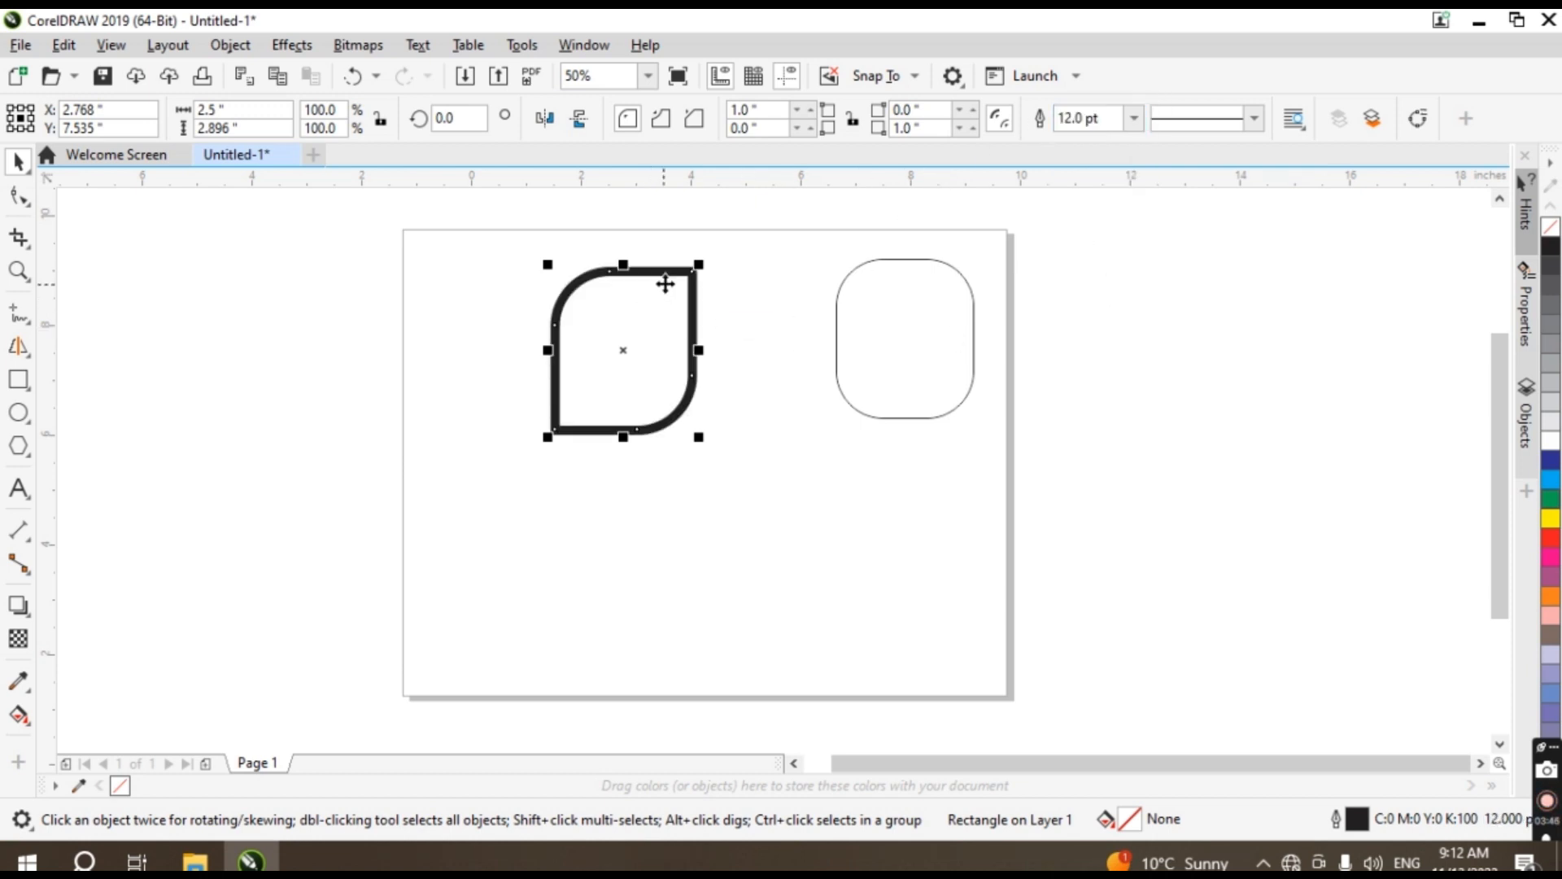
{"action": "right_click", "coordinate": [1549, 460]}
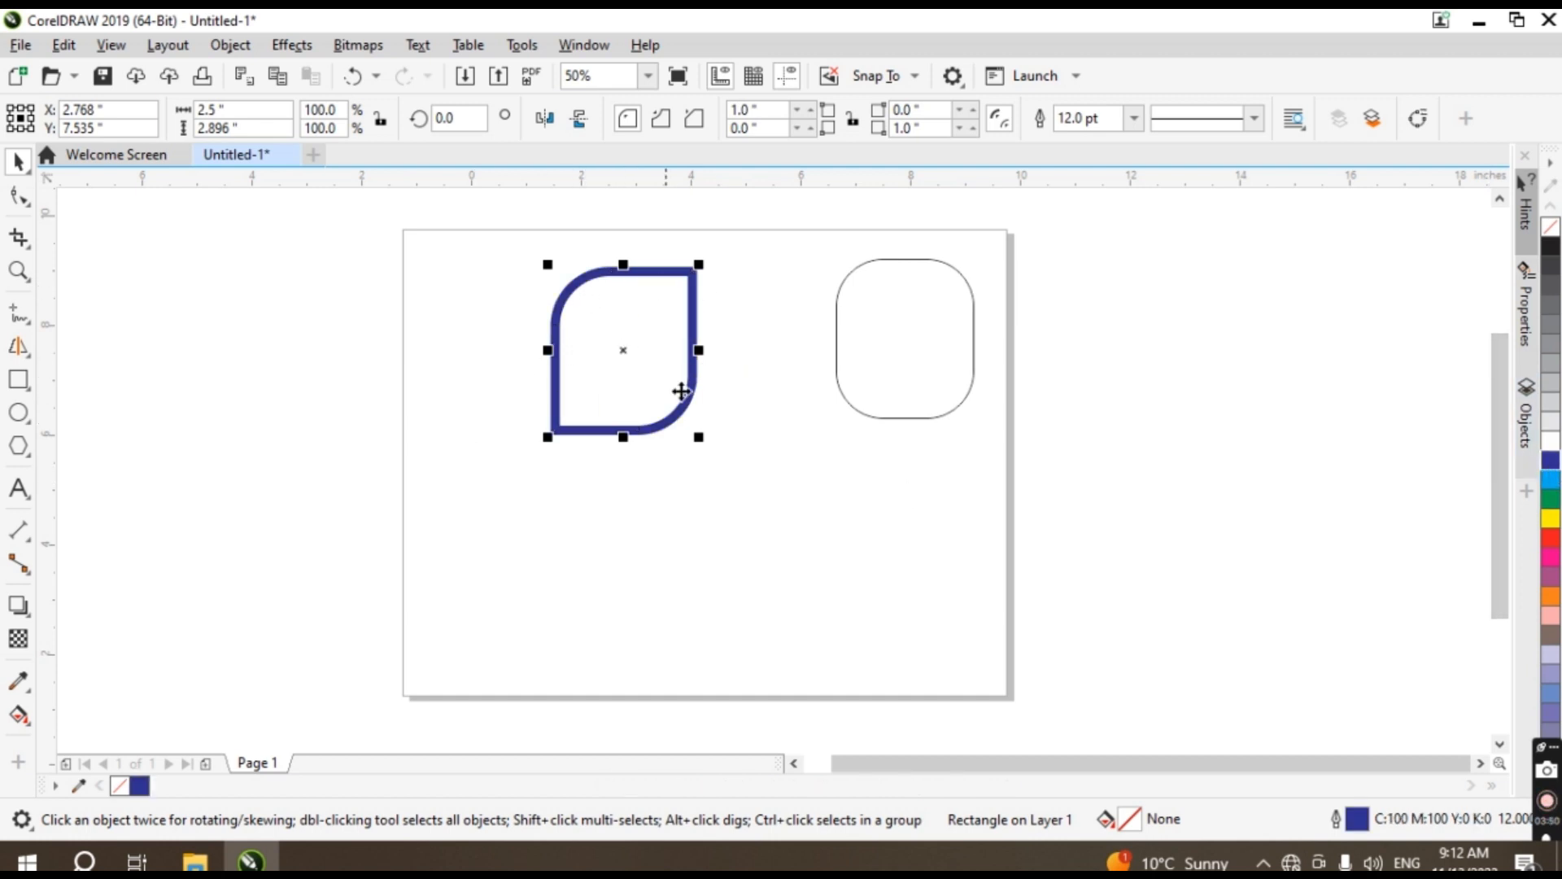
- Try several dotted and dashed line styles on the blue outline, ending with the most closely spaced dotted style
{"action": "left_click", "coordinate": [1258, 116]}
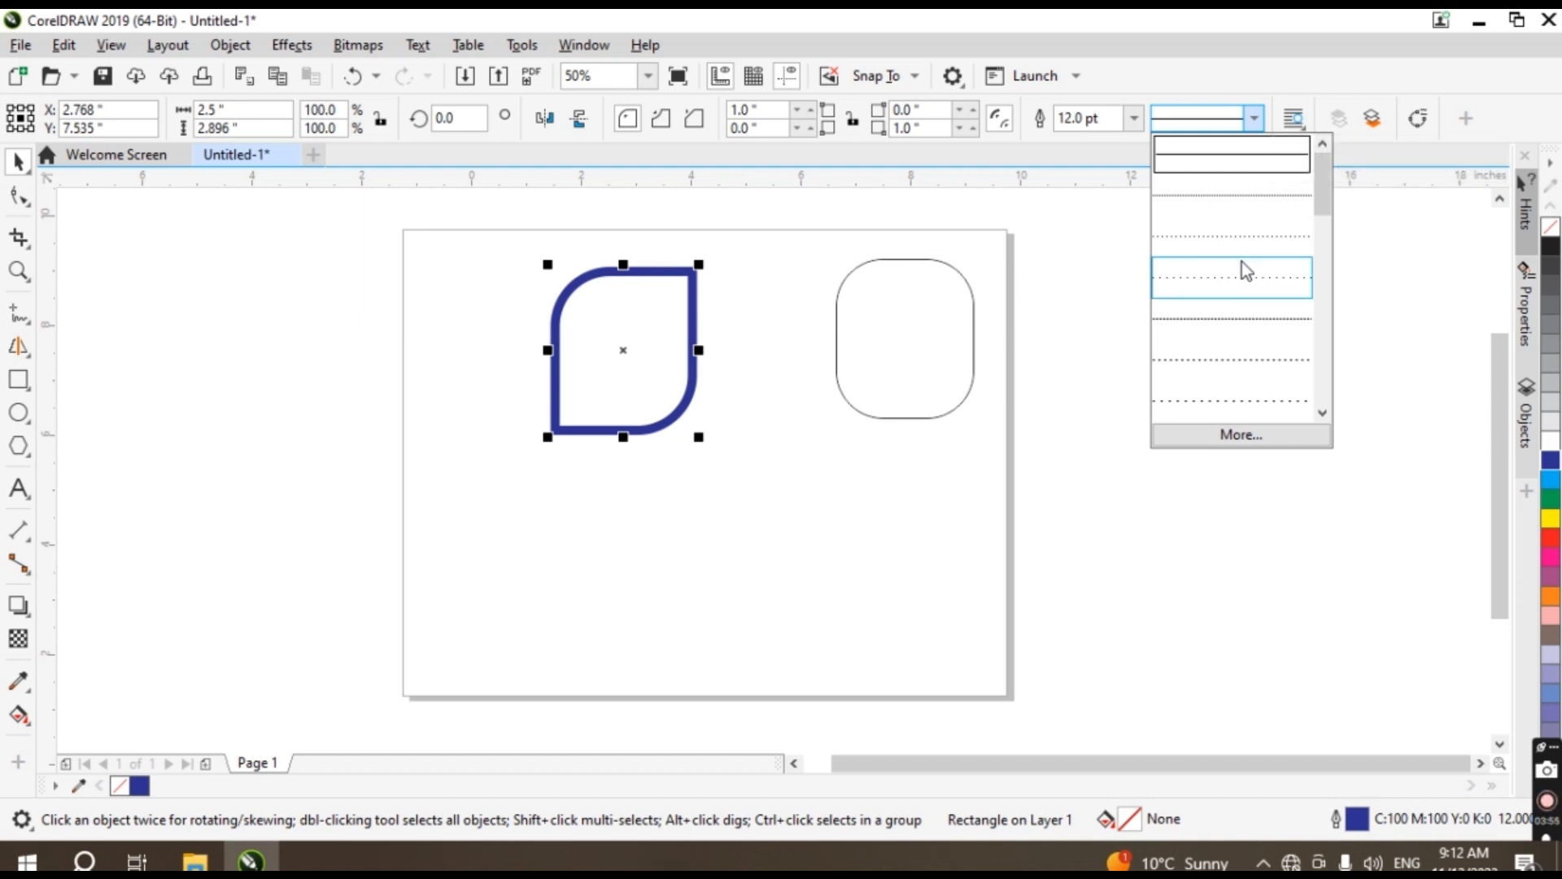
{"action": "left_click", "coordinate": [1242, 262]}
{"action": "left_click", "coordinate": [1258, 119]}
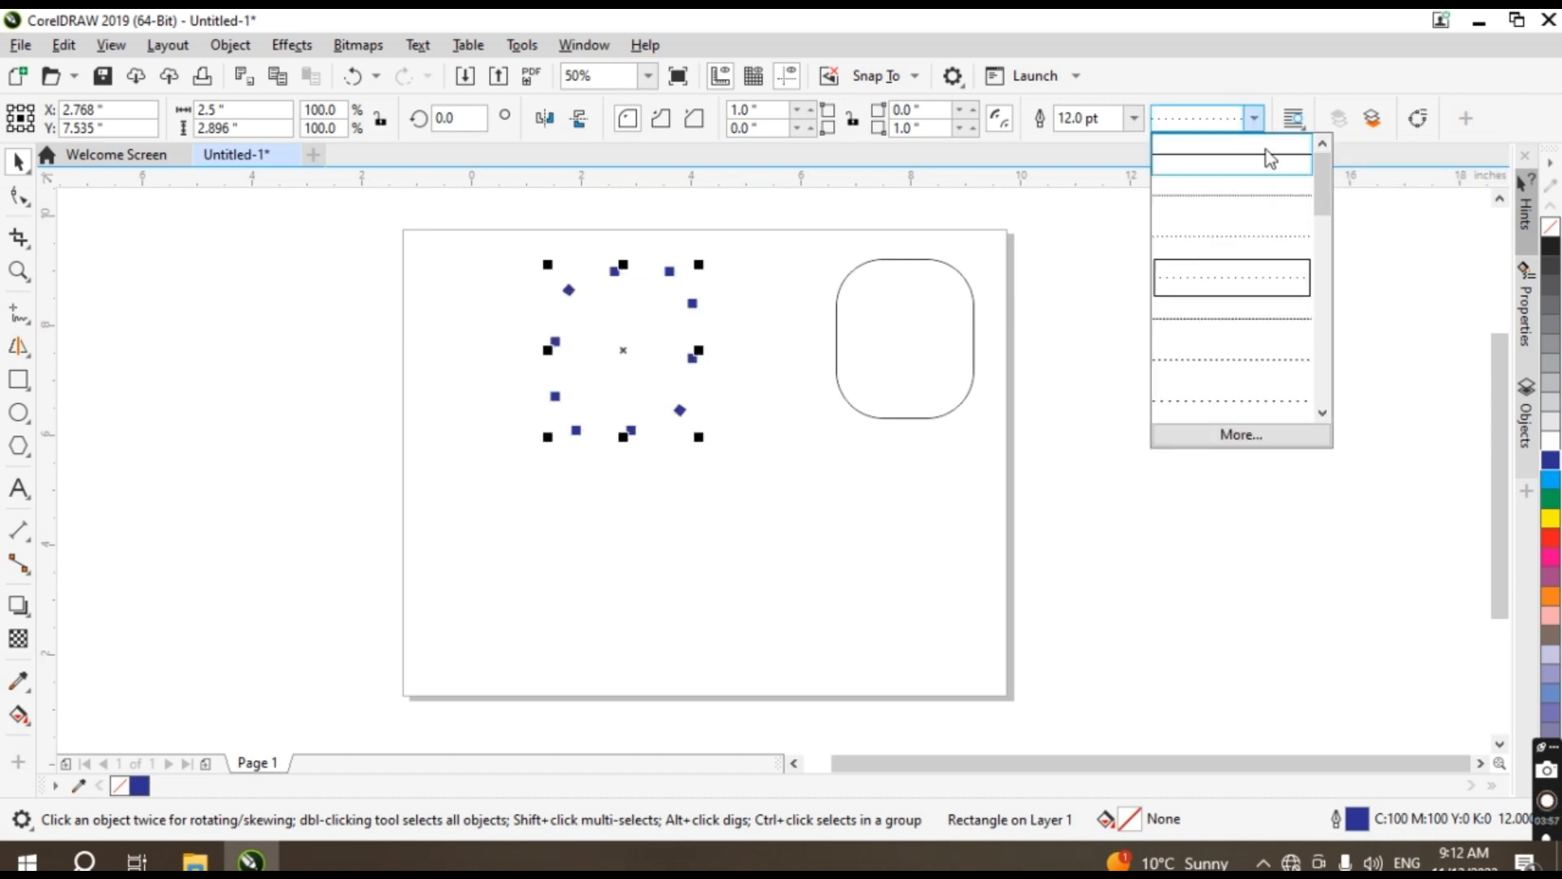
{"action": "left_click", "coordinate": [1238, 314]}
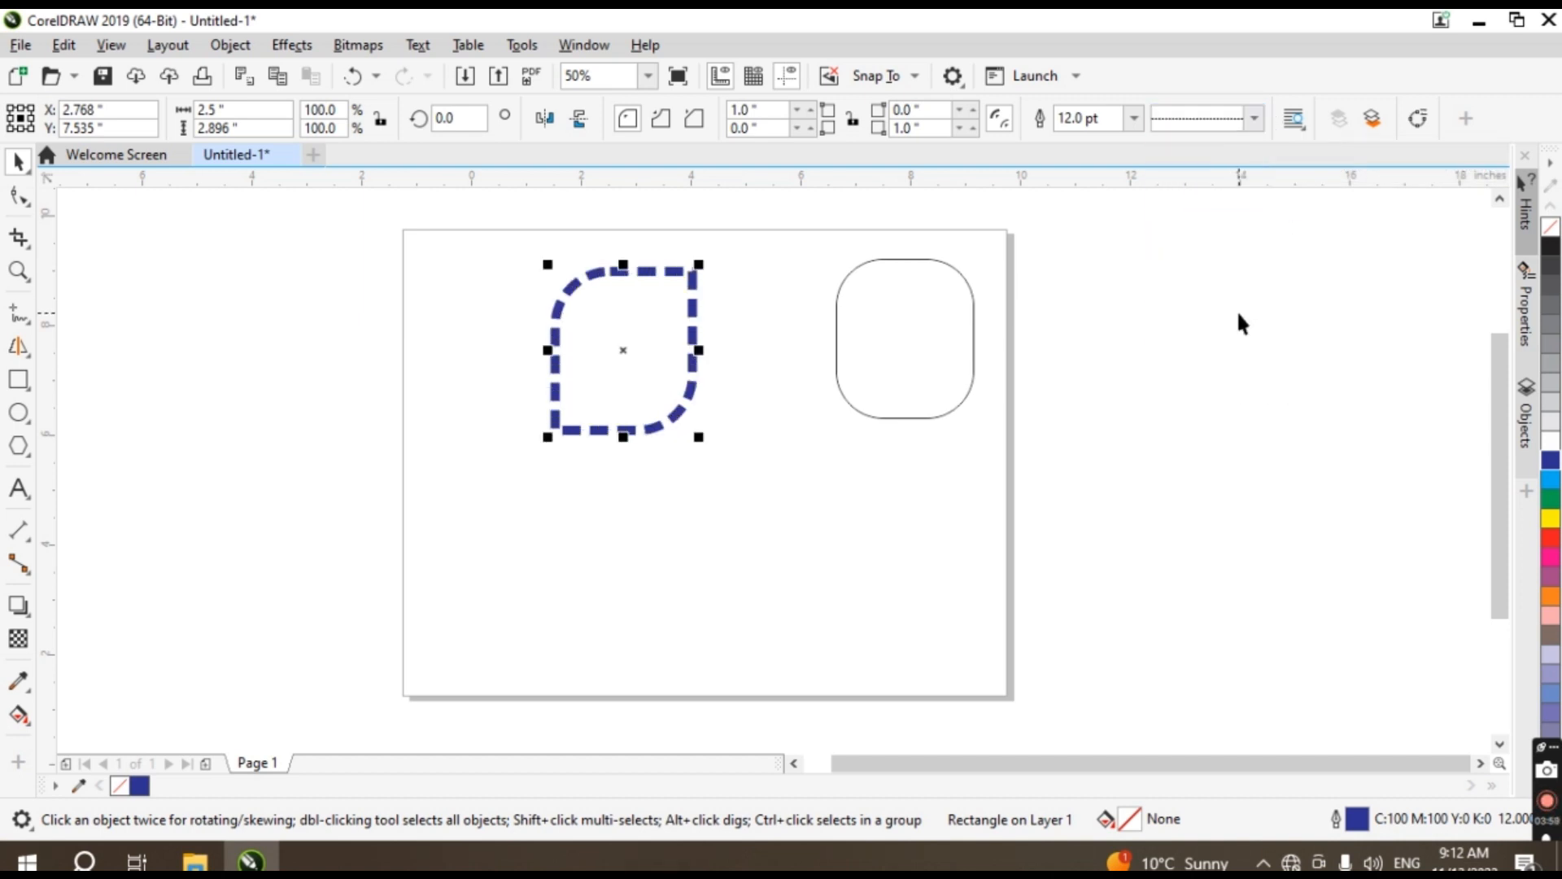
{"action": "left_click", "coordinate": [1256, 120]}
{"action": "left_click", "coordinate": [1258, 235]}
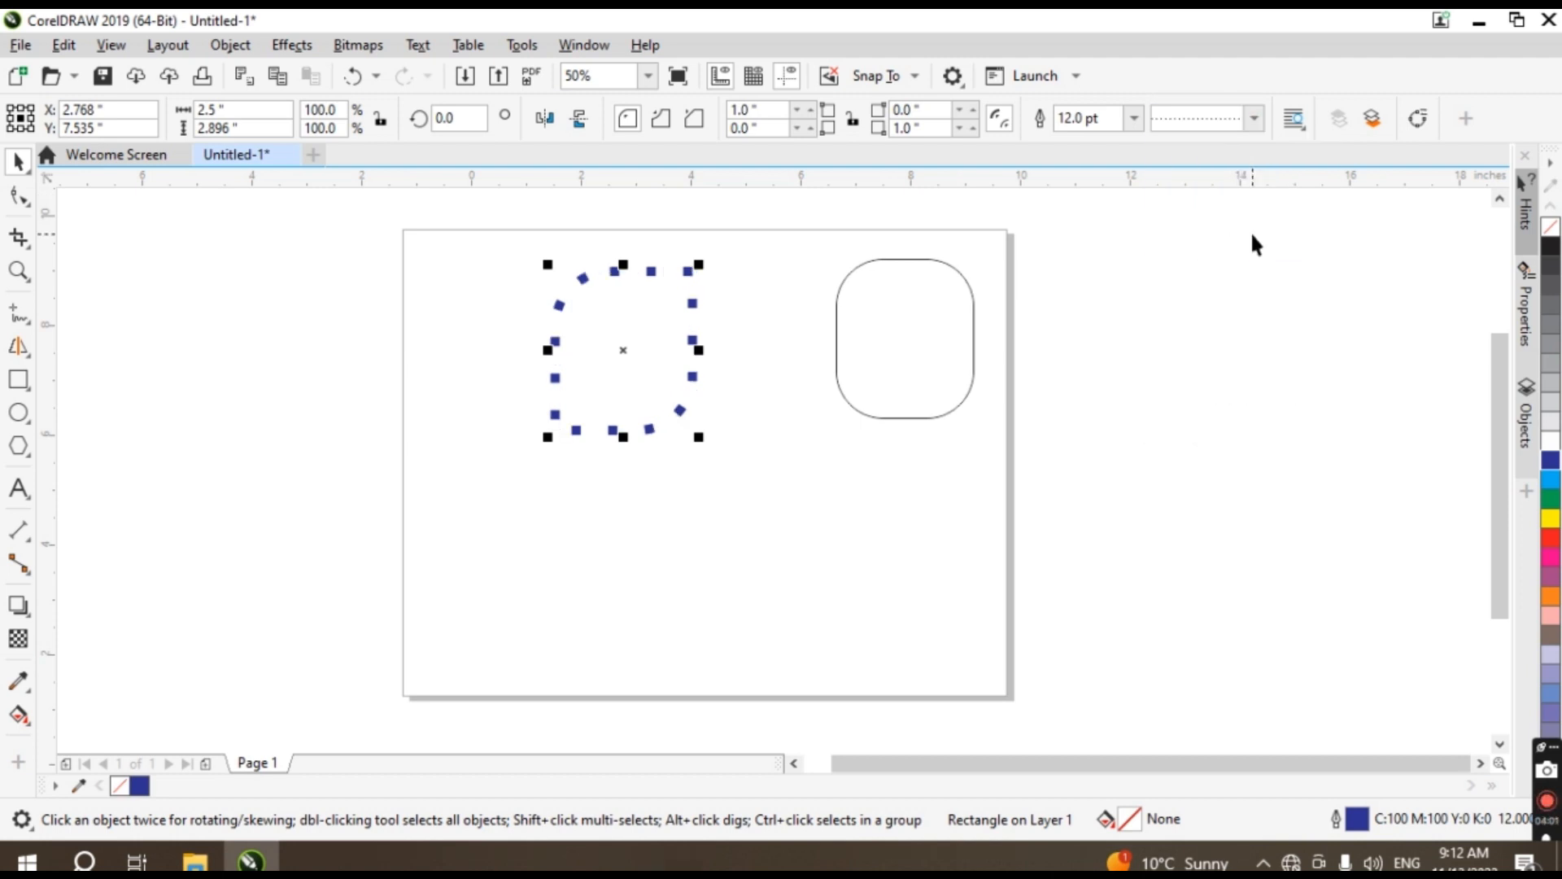
{"action": "left_click", "coordinate": [1255, 119]}
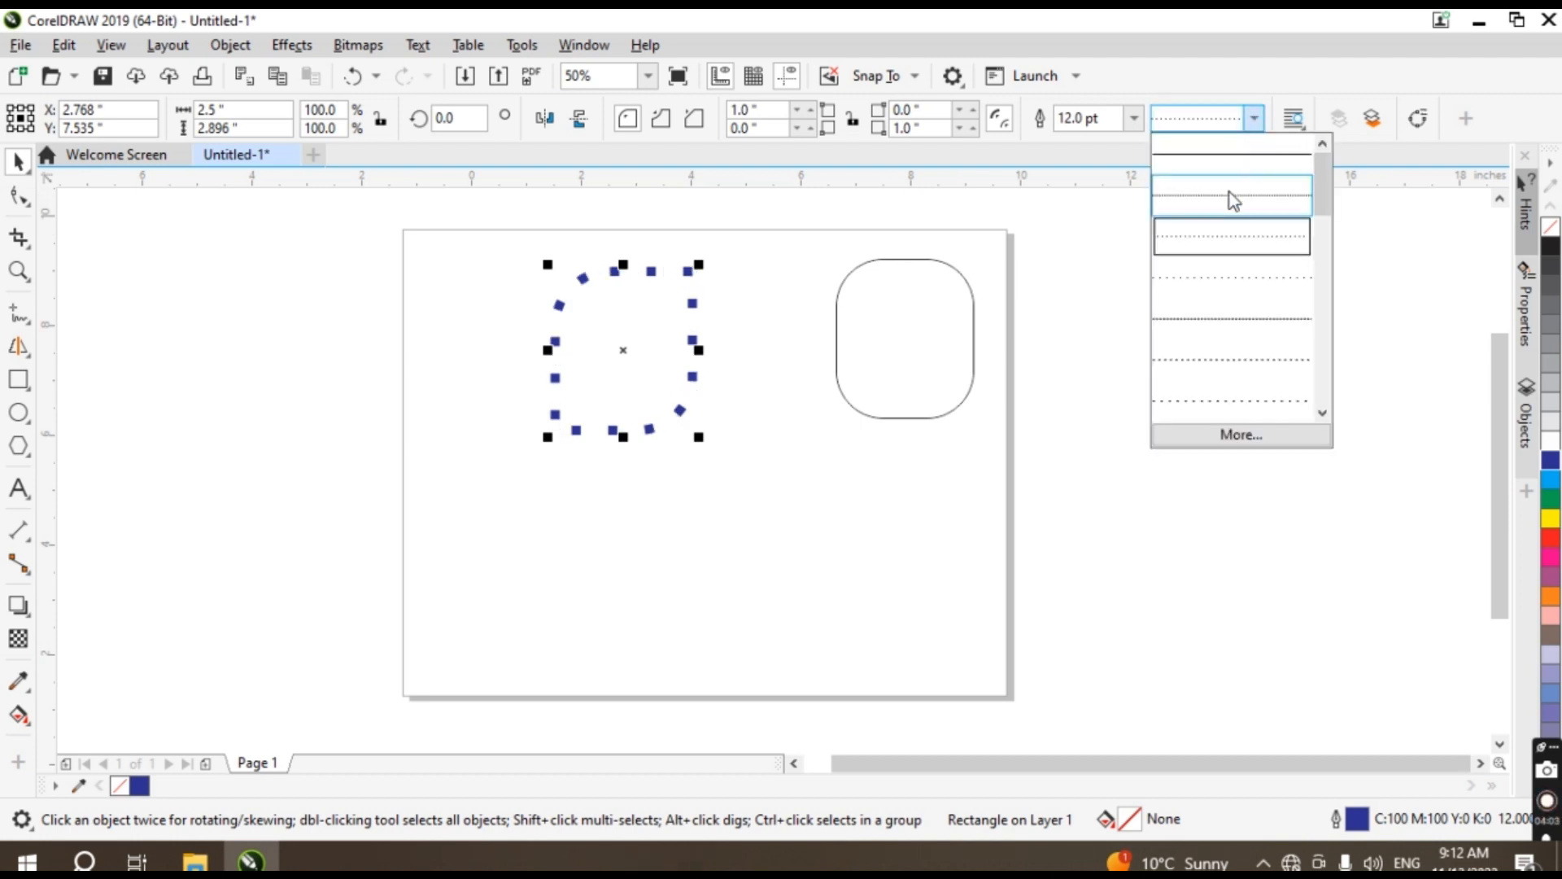
{"action": "left_click", "coordinate": [1228, 193]}
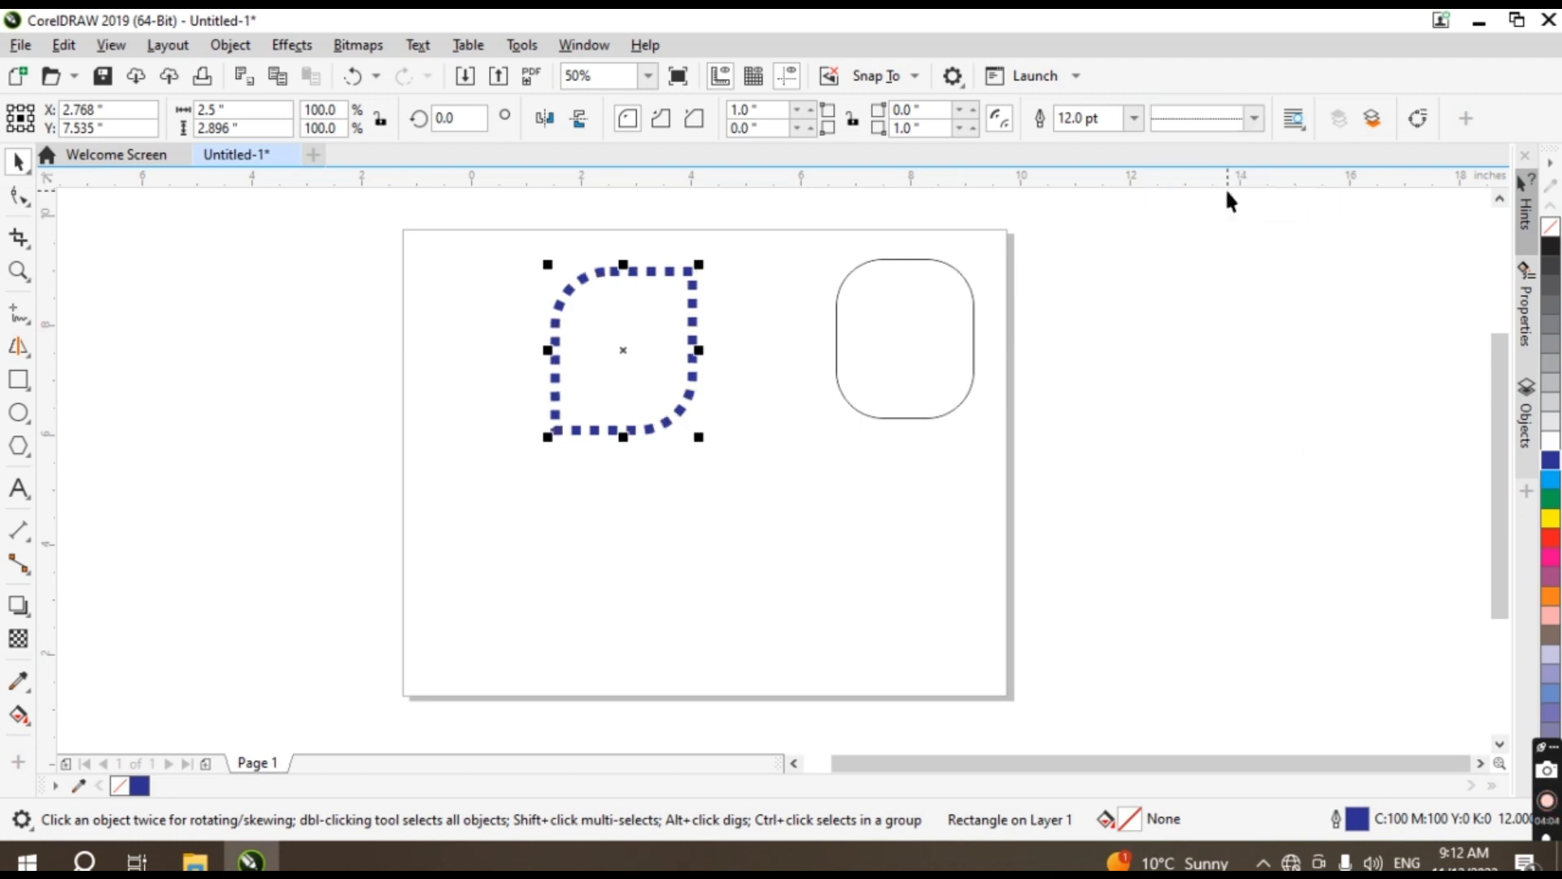
- Examine the text wrapping styles and the Order commands available for the blue shape
{"action": "left_click", "coordinate": [1299, 131]}
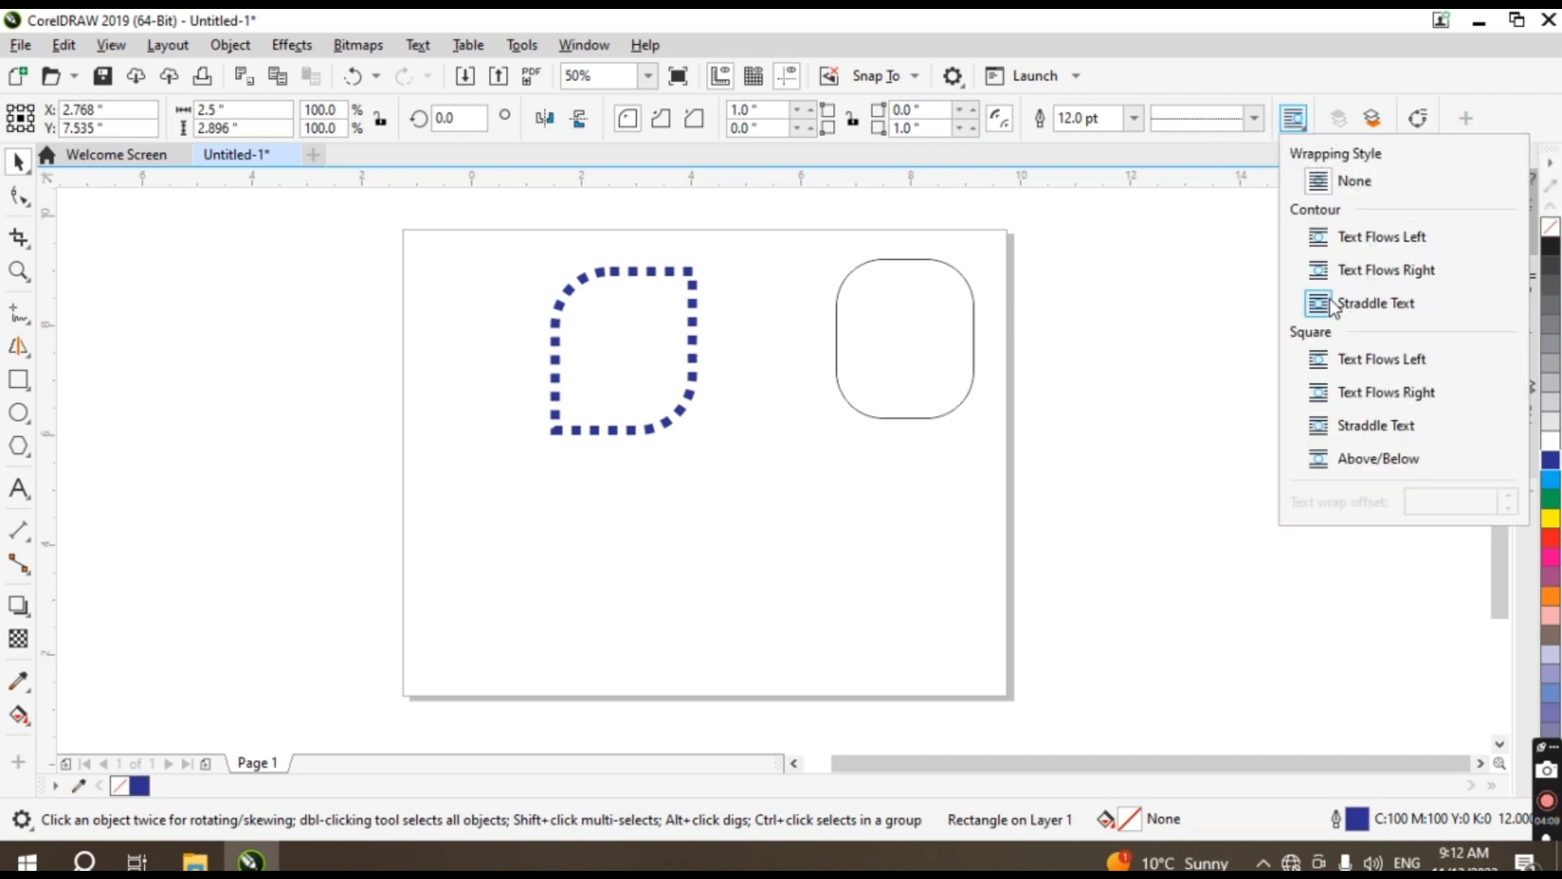
{"action": "left_click", "coordinate": [568, 300]}
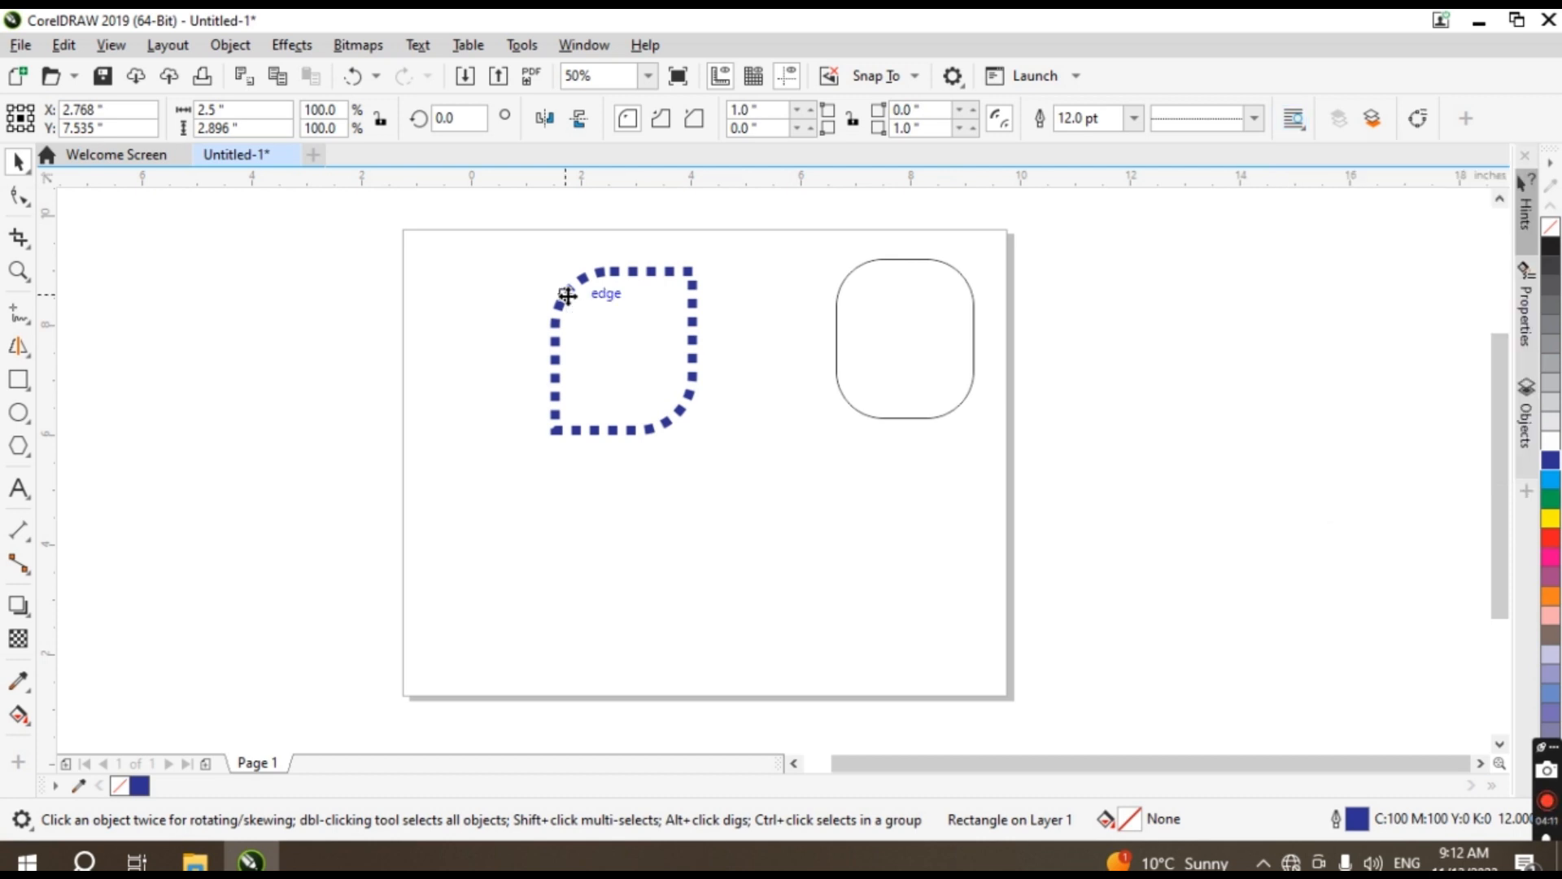
{"action": "right_click", "coordinate": [654, 331]}
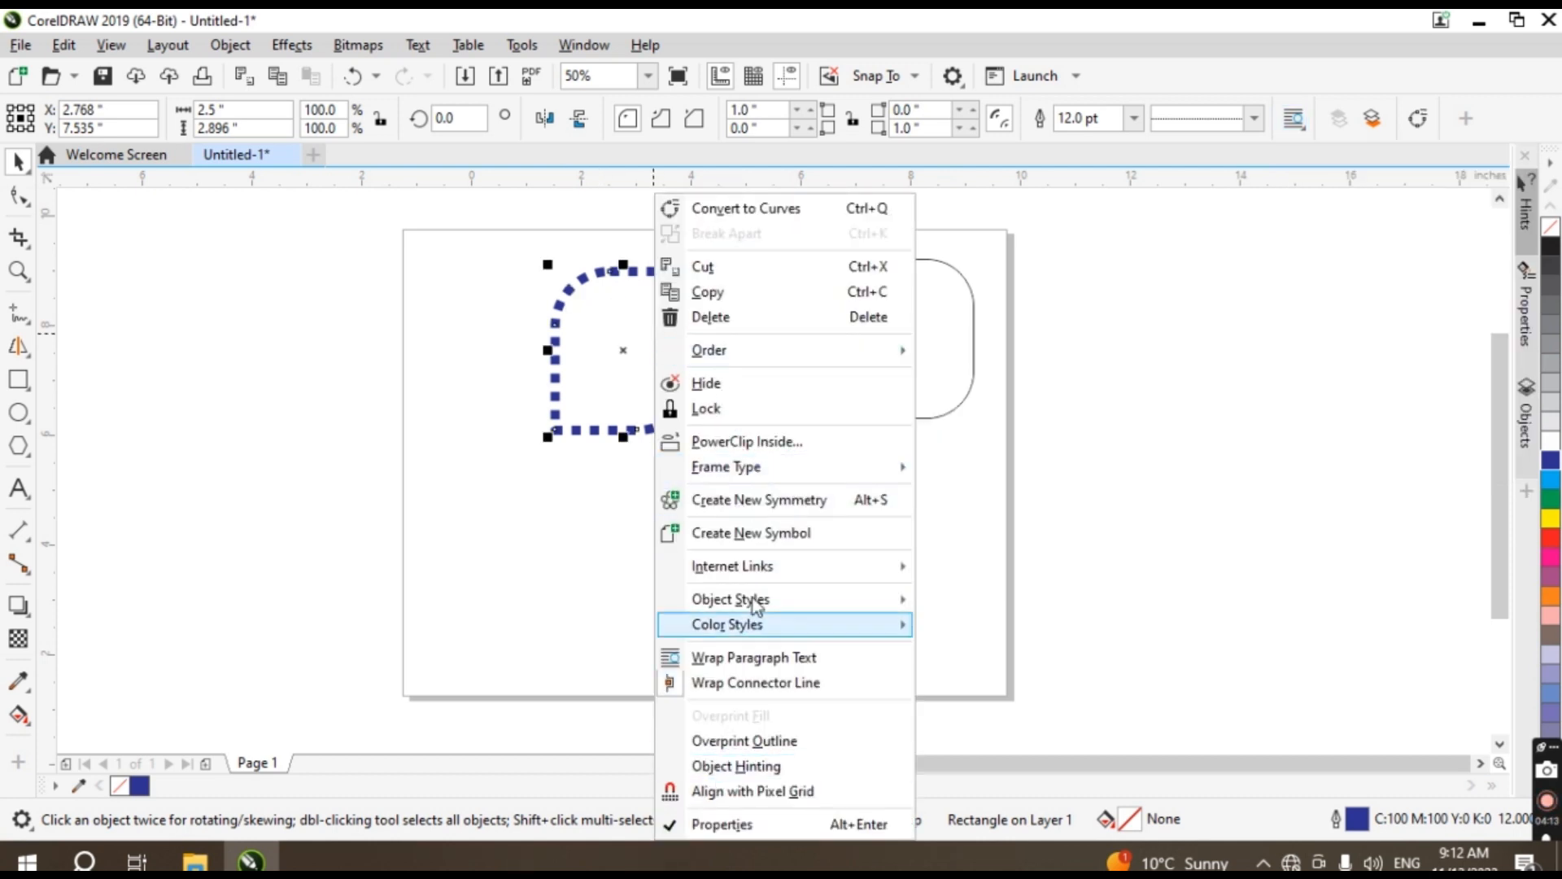
{"action": "mouse_move", "coordinate": [828, 355]}
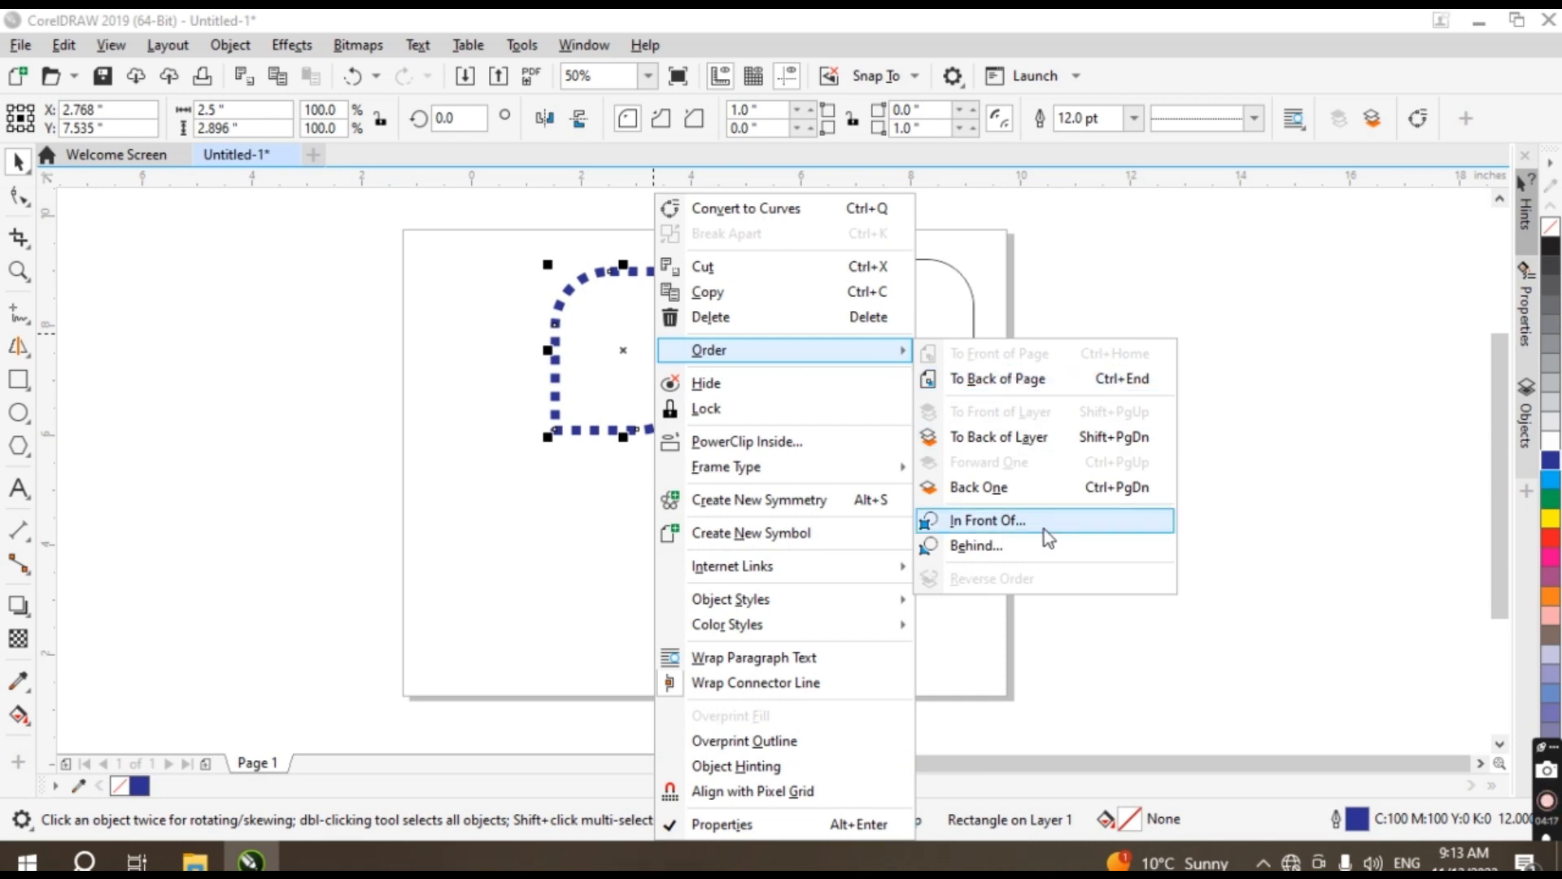
{"action": "key", "text": "Escape"}
{"action": "key", "text": "Escape"}
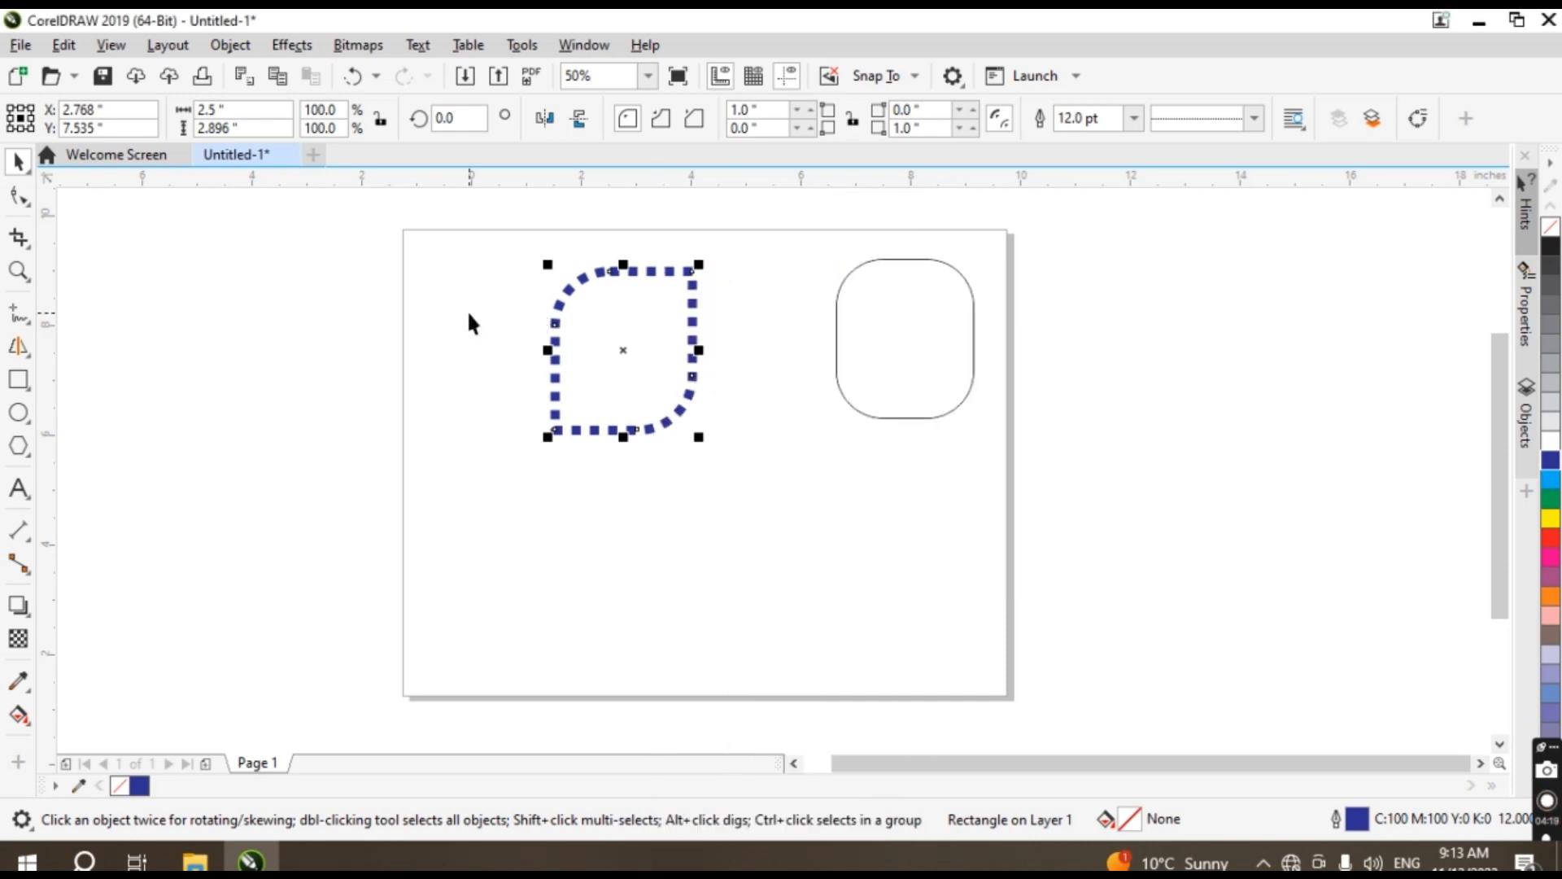
- Delete both rectangles from the page
{"action": "left_click_drag", "start_coordinate": [429, 204], "coordinate": [1004, 518]}
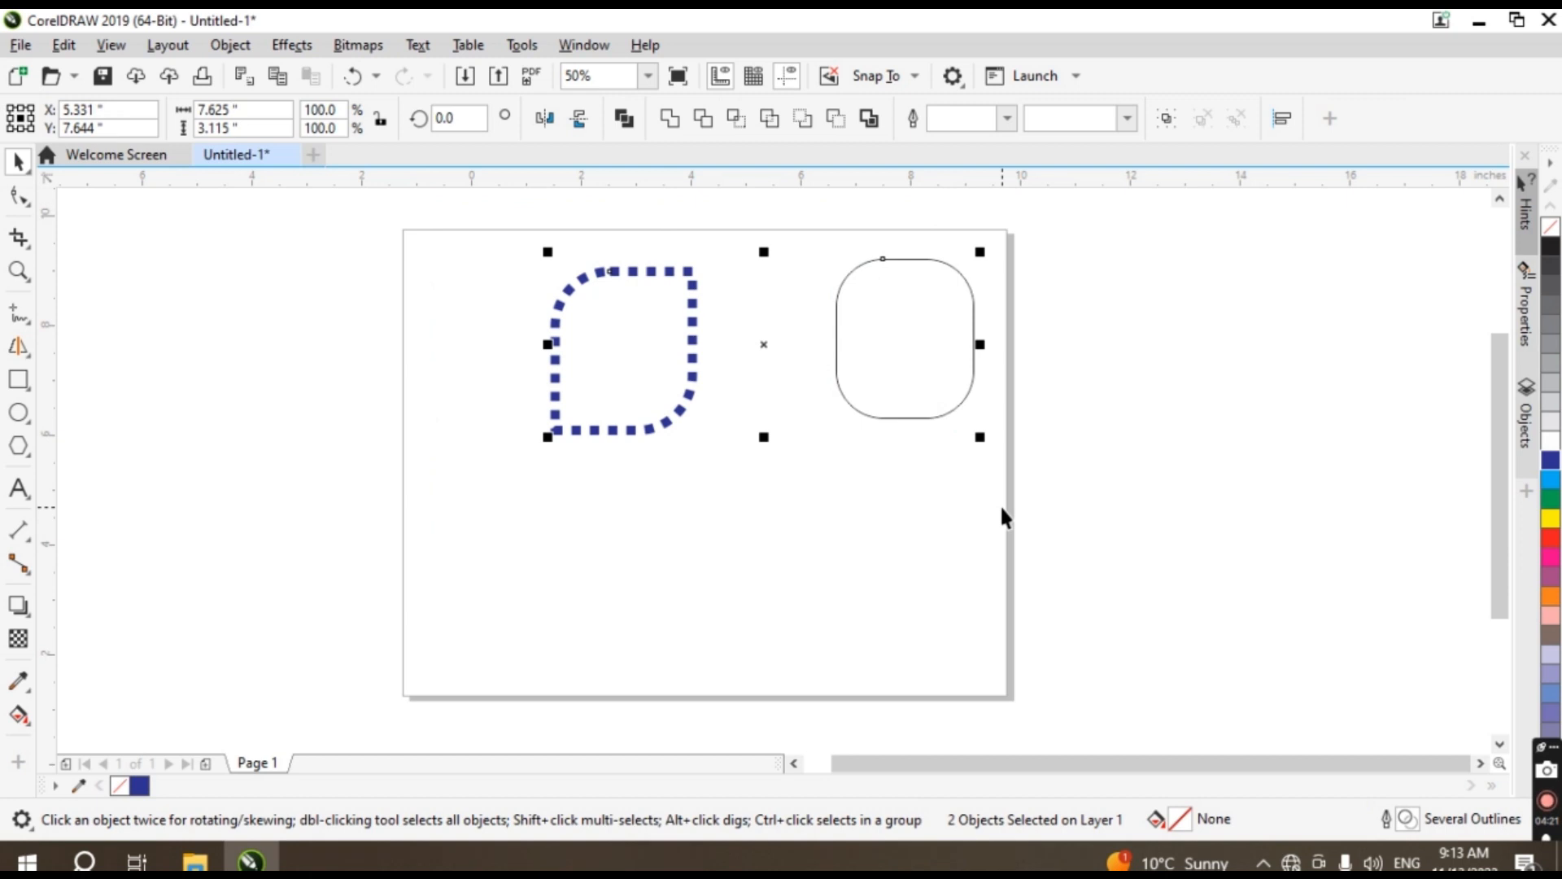
{"action": "key", "text": "Delete"}
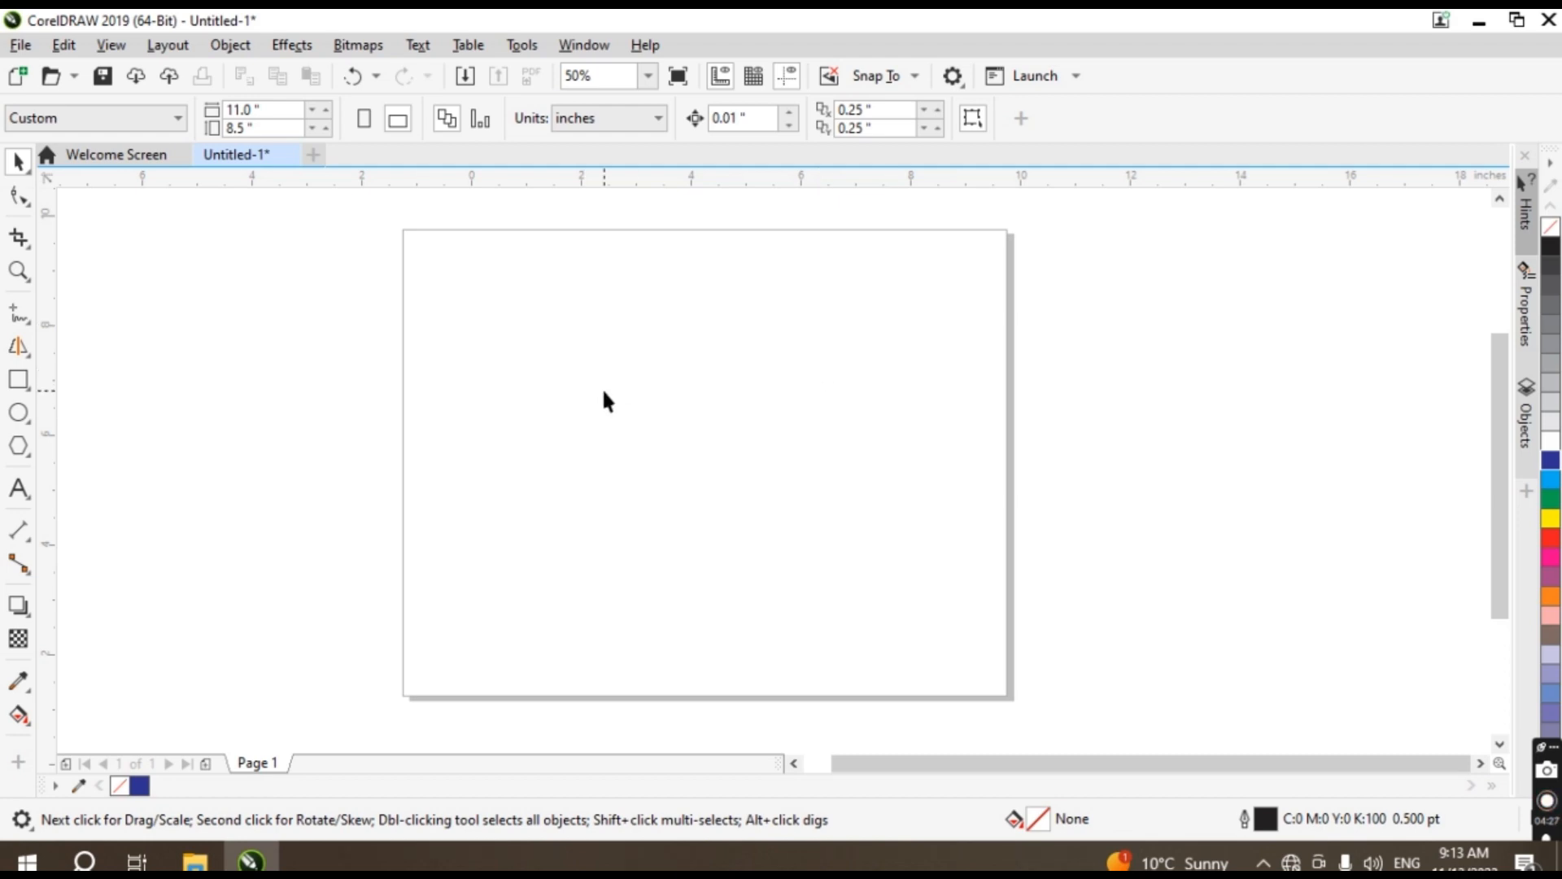
- Draw a nearly level rectangle about 4.49 by 2.91 inches in the page's upper left area with the 3-Point Rectangle tool
{"action": "left_click", "coordinate": [30, 392]}
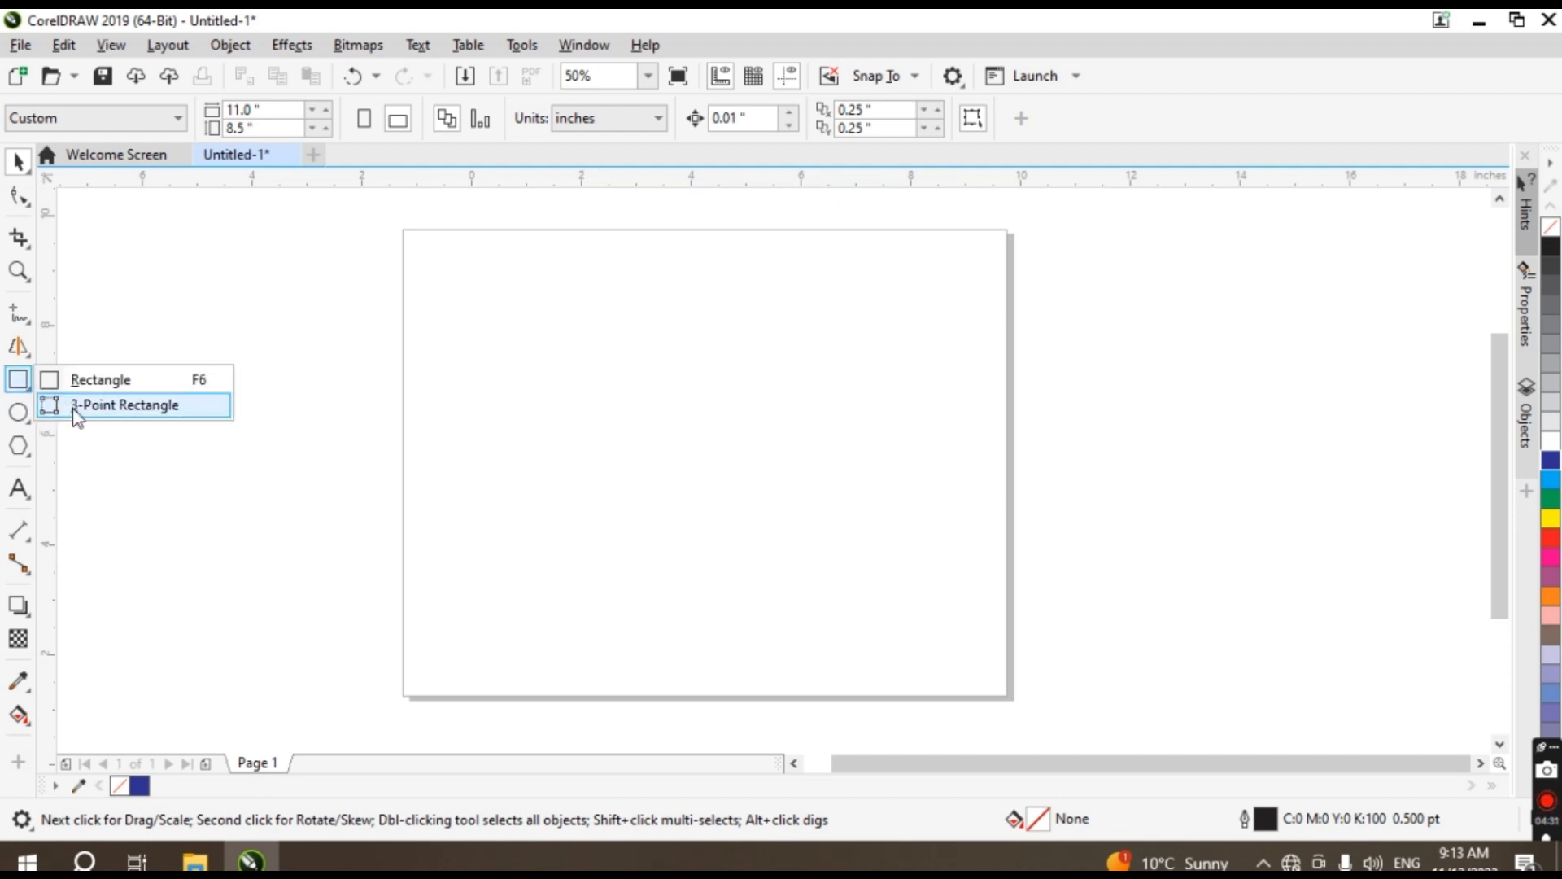
{"action": "left_click", "coordinate": [77, 405]}
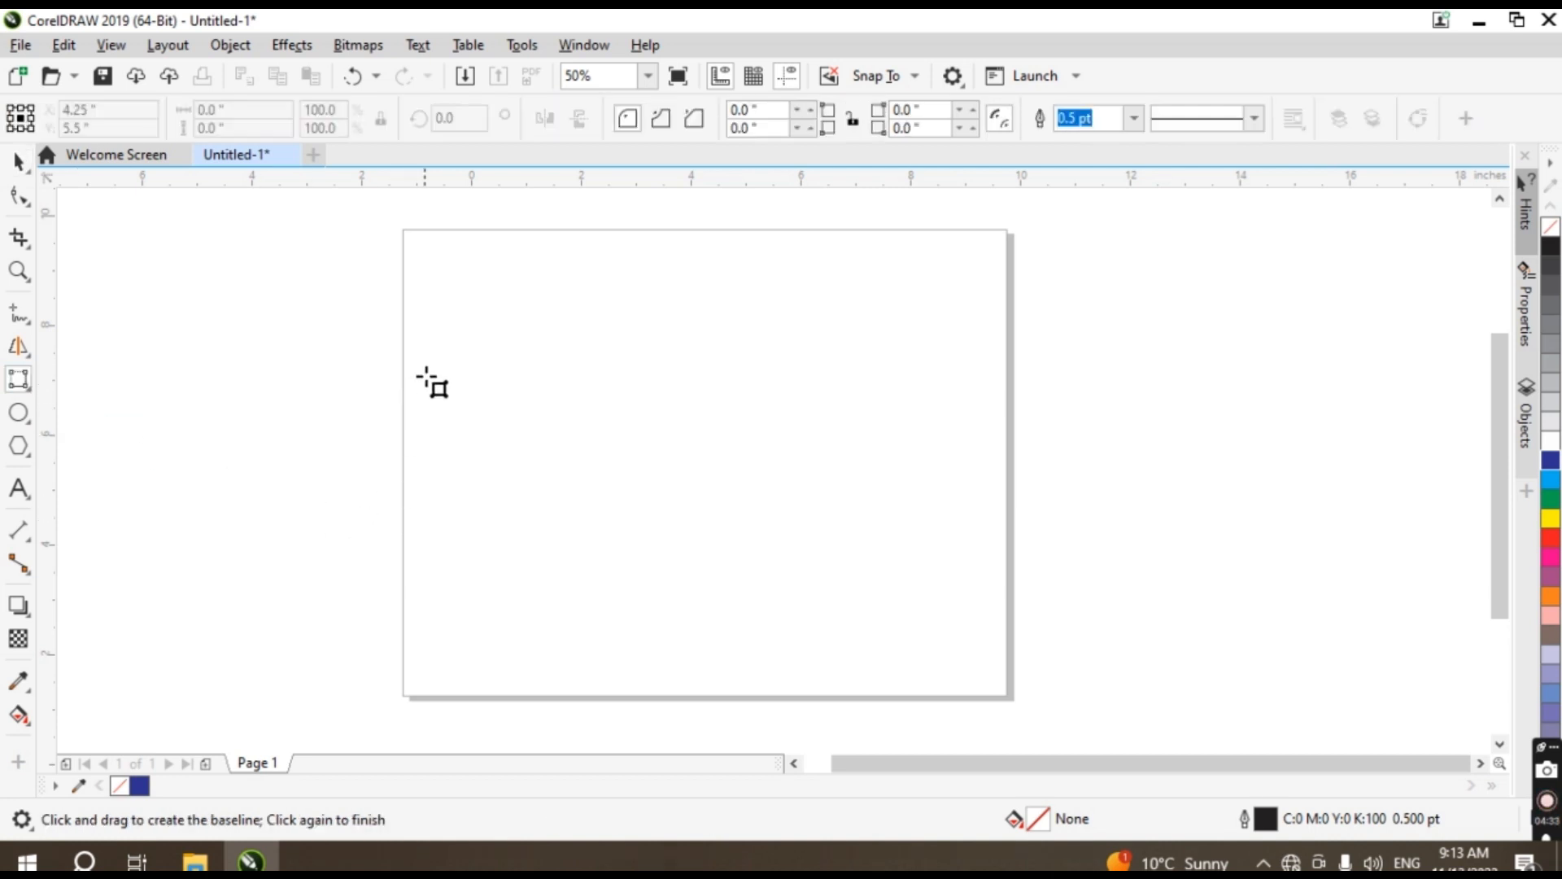
{"action": "left_click_drag", "start_coordinate": [482, 431], "coordinate": [727, 430]}
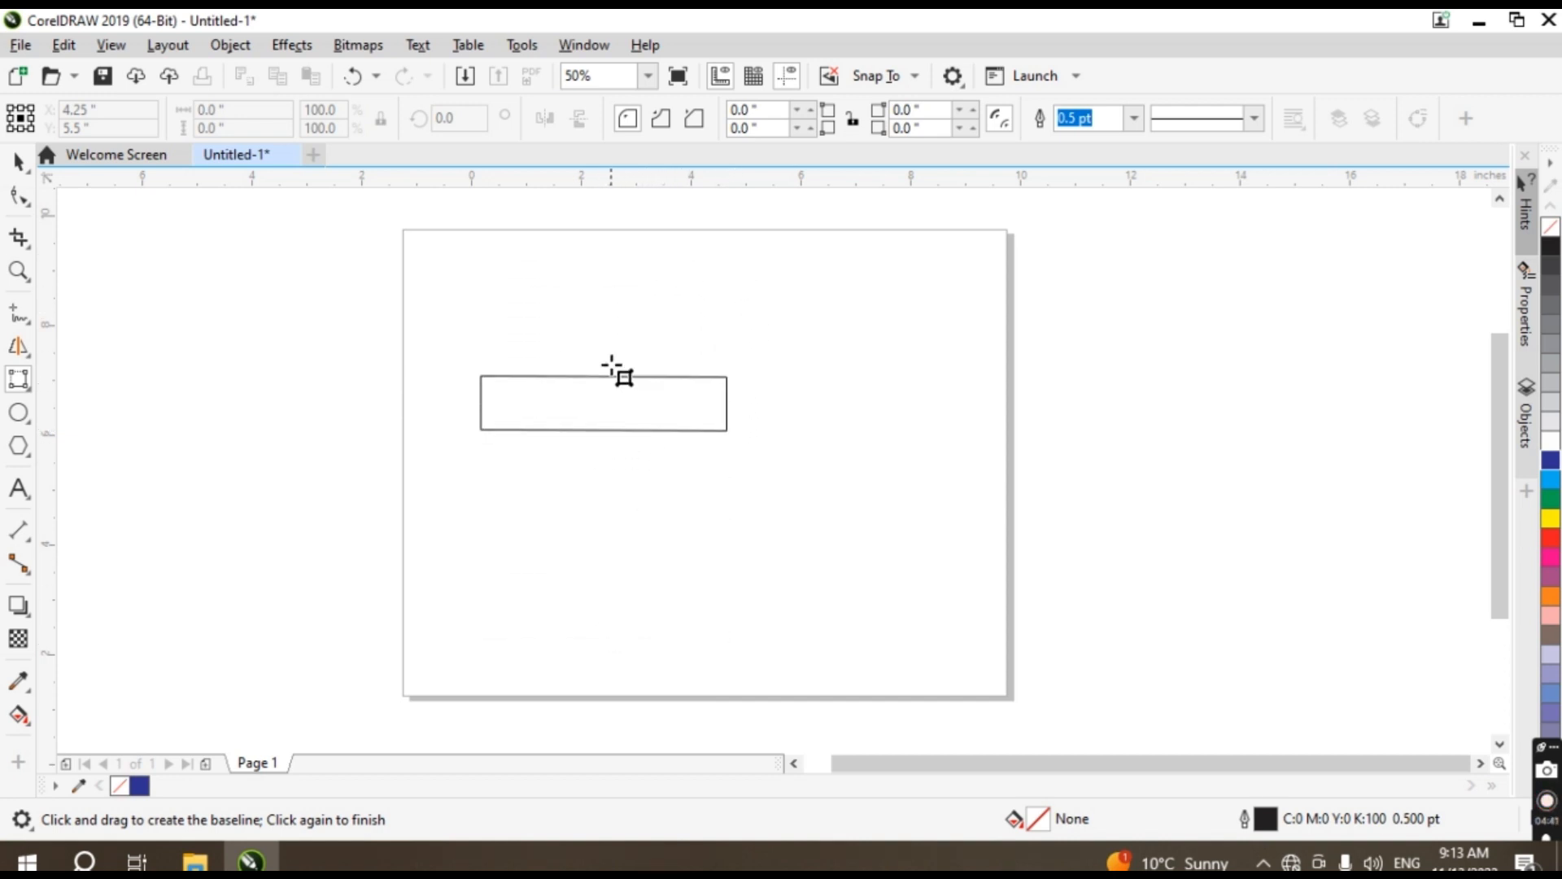
{"action": "left_click", "coordinate": [641, 271]}
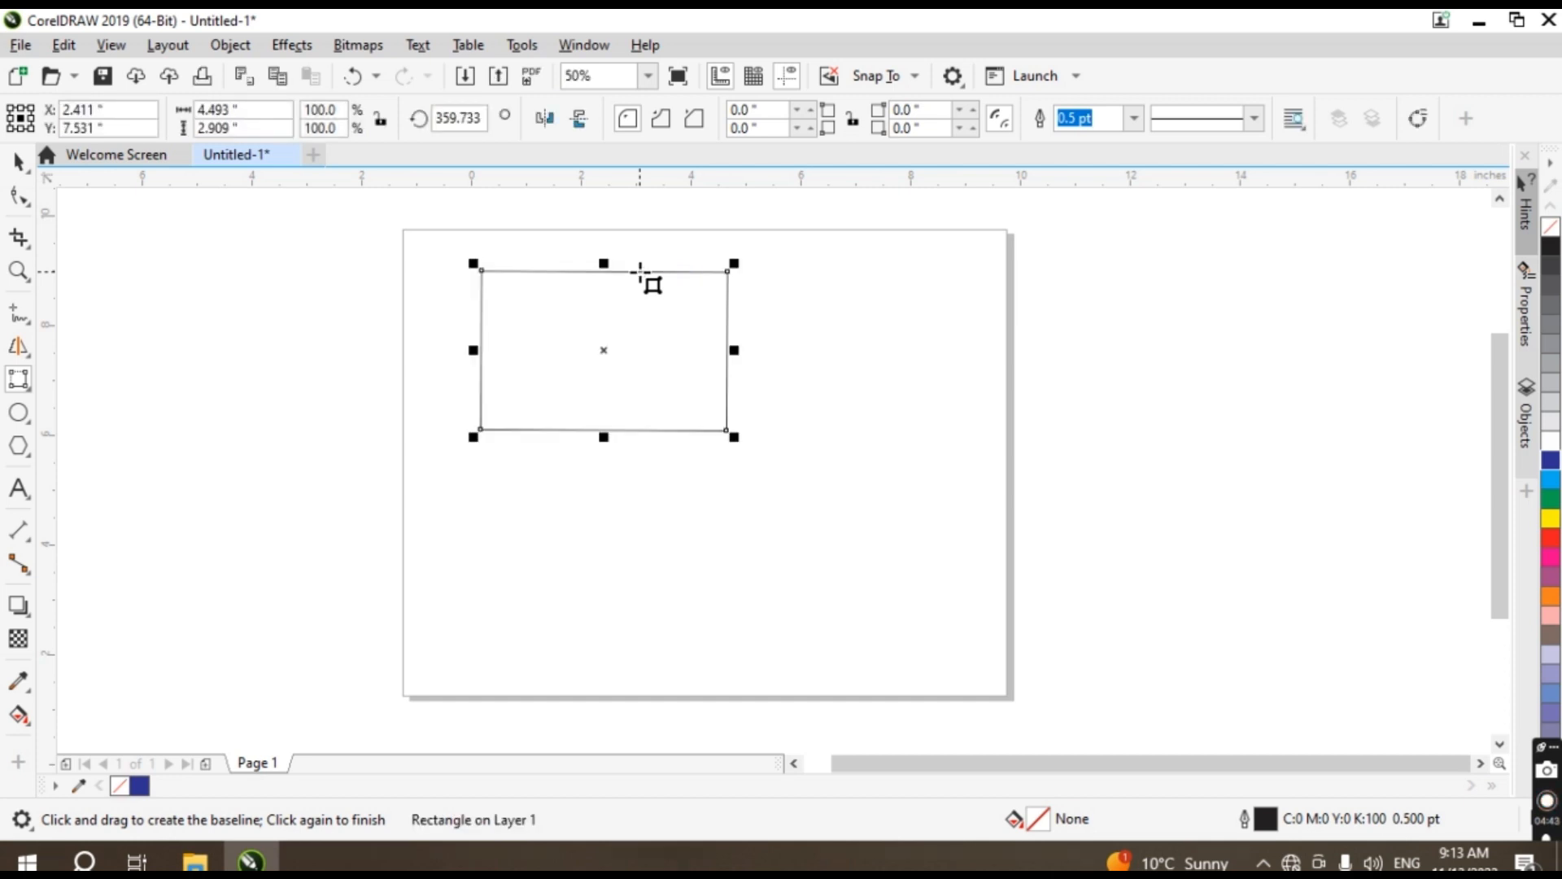
- Draw two tilted 3-point rectangles, one crossing the page's right edge and one about 3.83 by 3.74 inches beyond its left edge
{"action": "left_click_drag", "start_coordinate": [823, 473], "coordinate": [936, 608]}
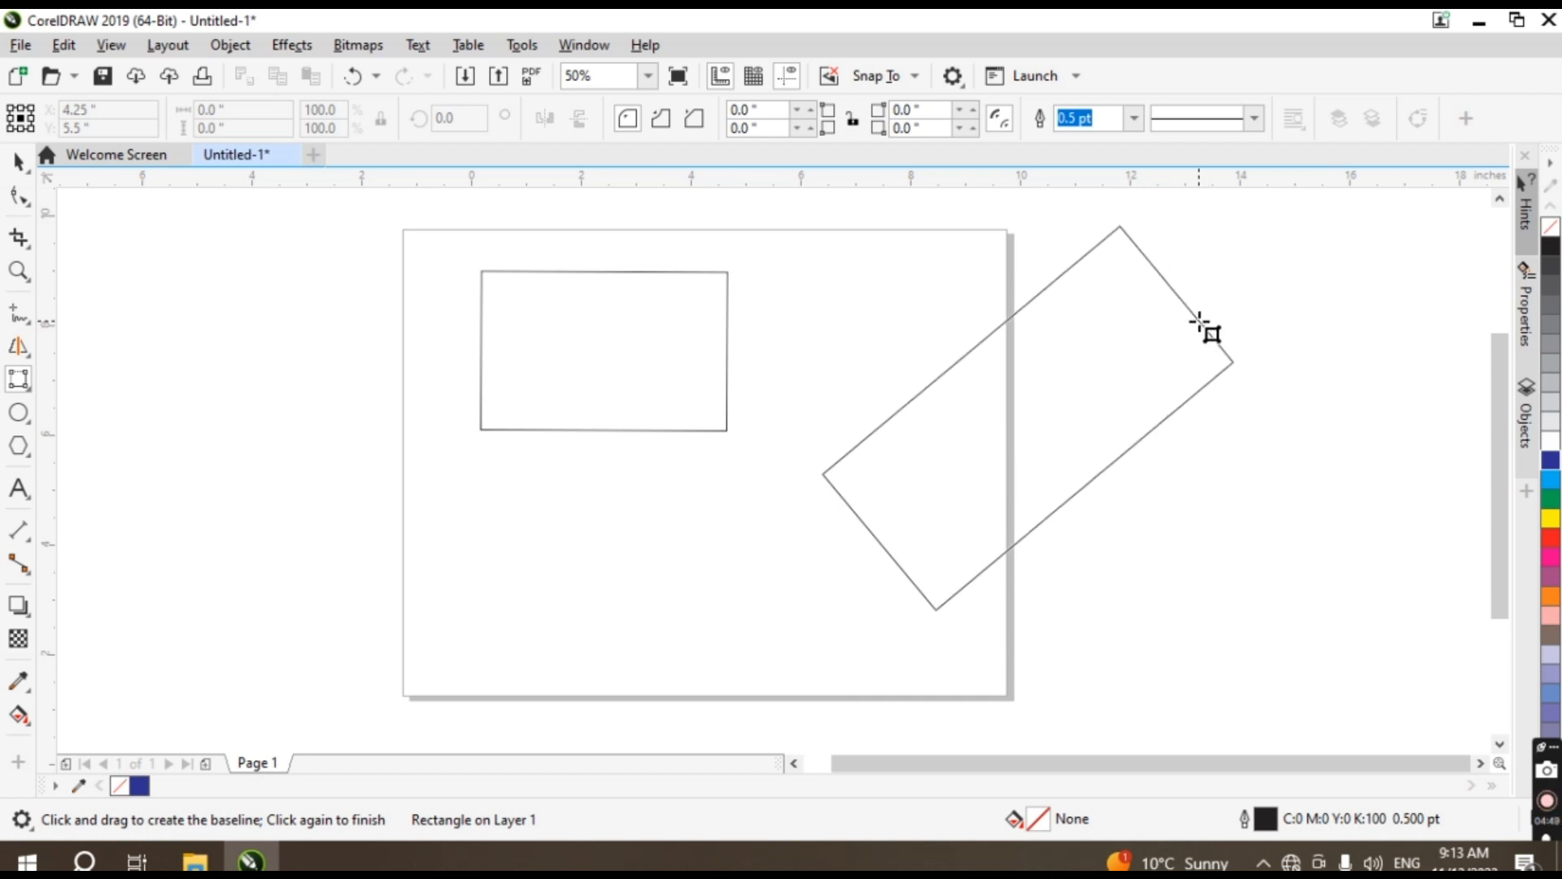
{"action": "left_click", "coordinate": [1200, 323]}
{"action": "left_click", "coordinate": [279, 504]}
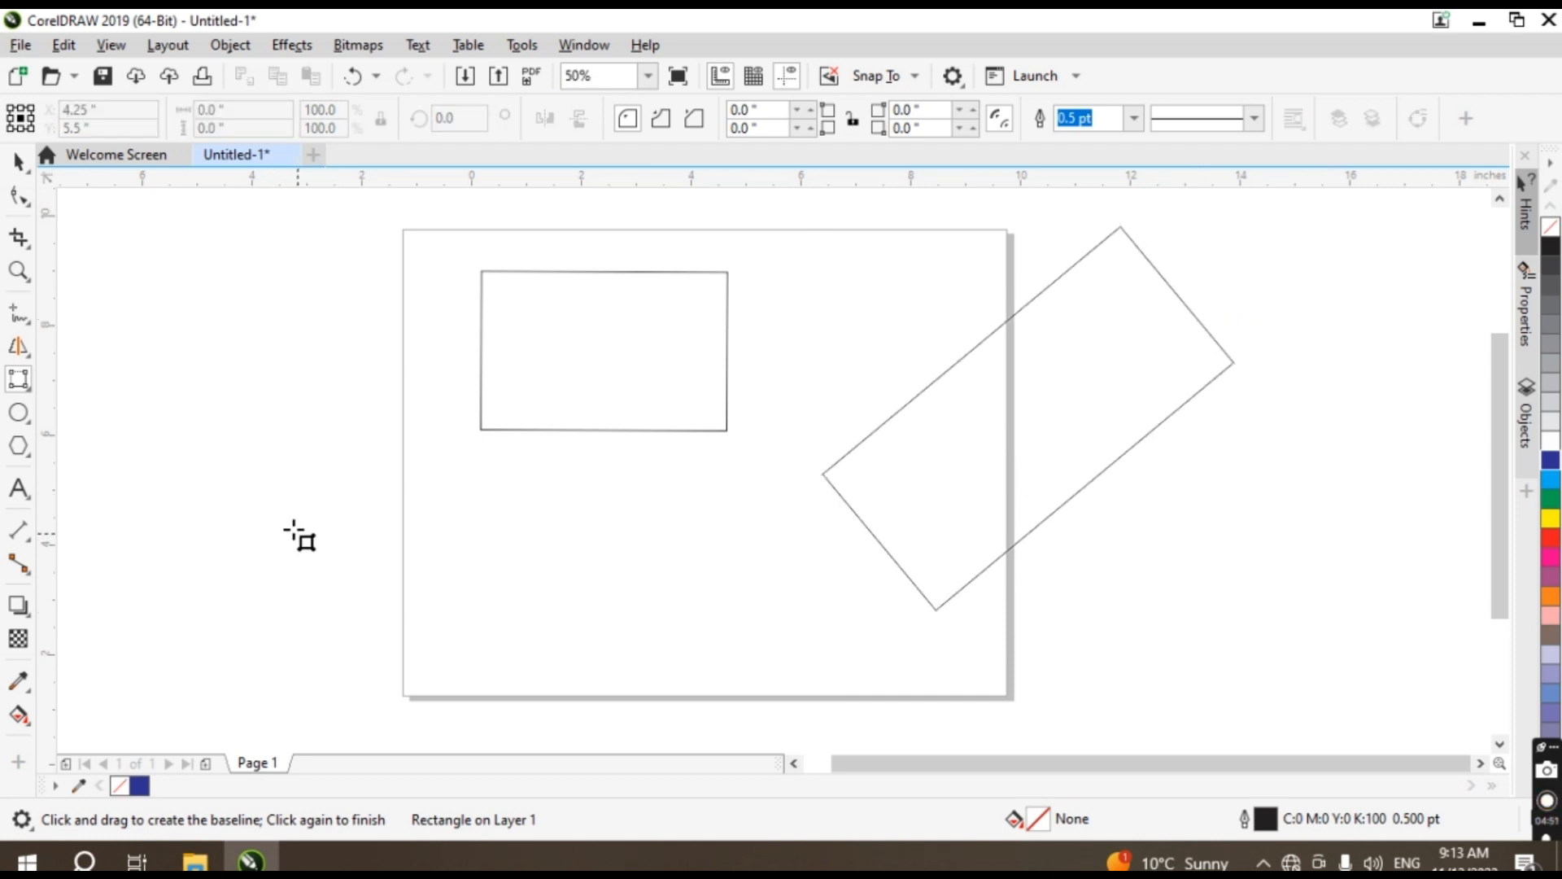
{"action": "left_click_drag", "start_coordinate": [209, 447], "coordinate": [289, 551]}
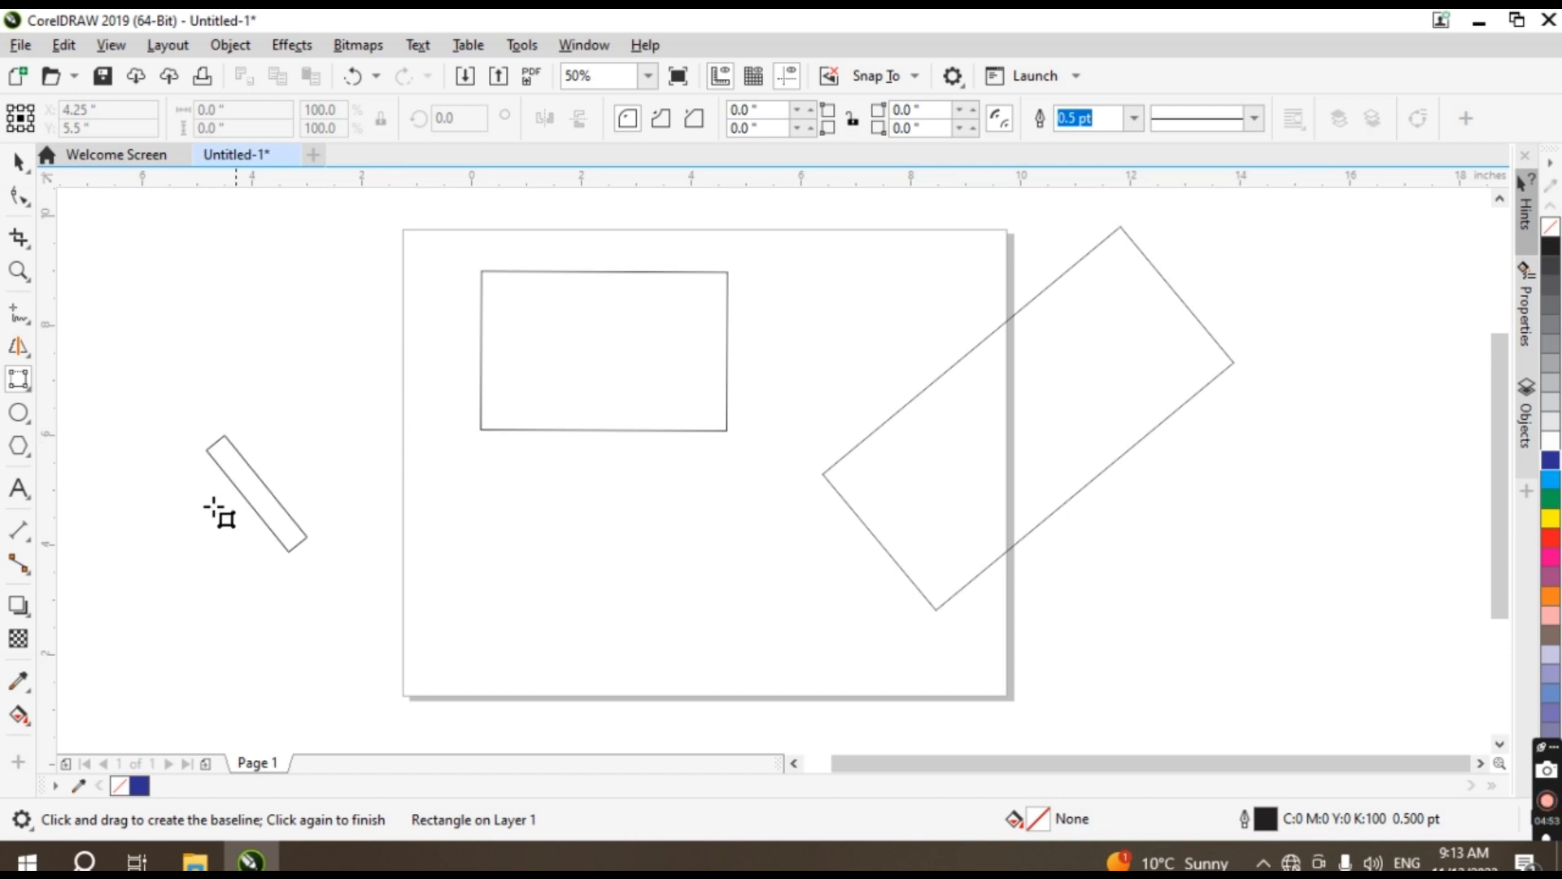
{"action": "scroll", "coordinate": [219, 512], "scroll_direction": "left", "scroll_amount": 3}
{"action": "left_click", "coordinate": [230, 600]}
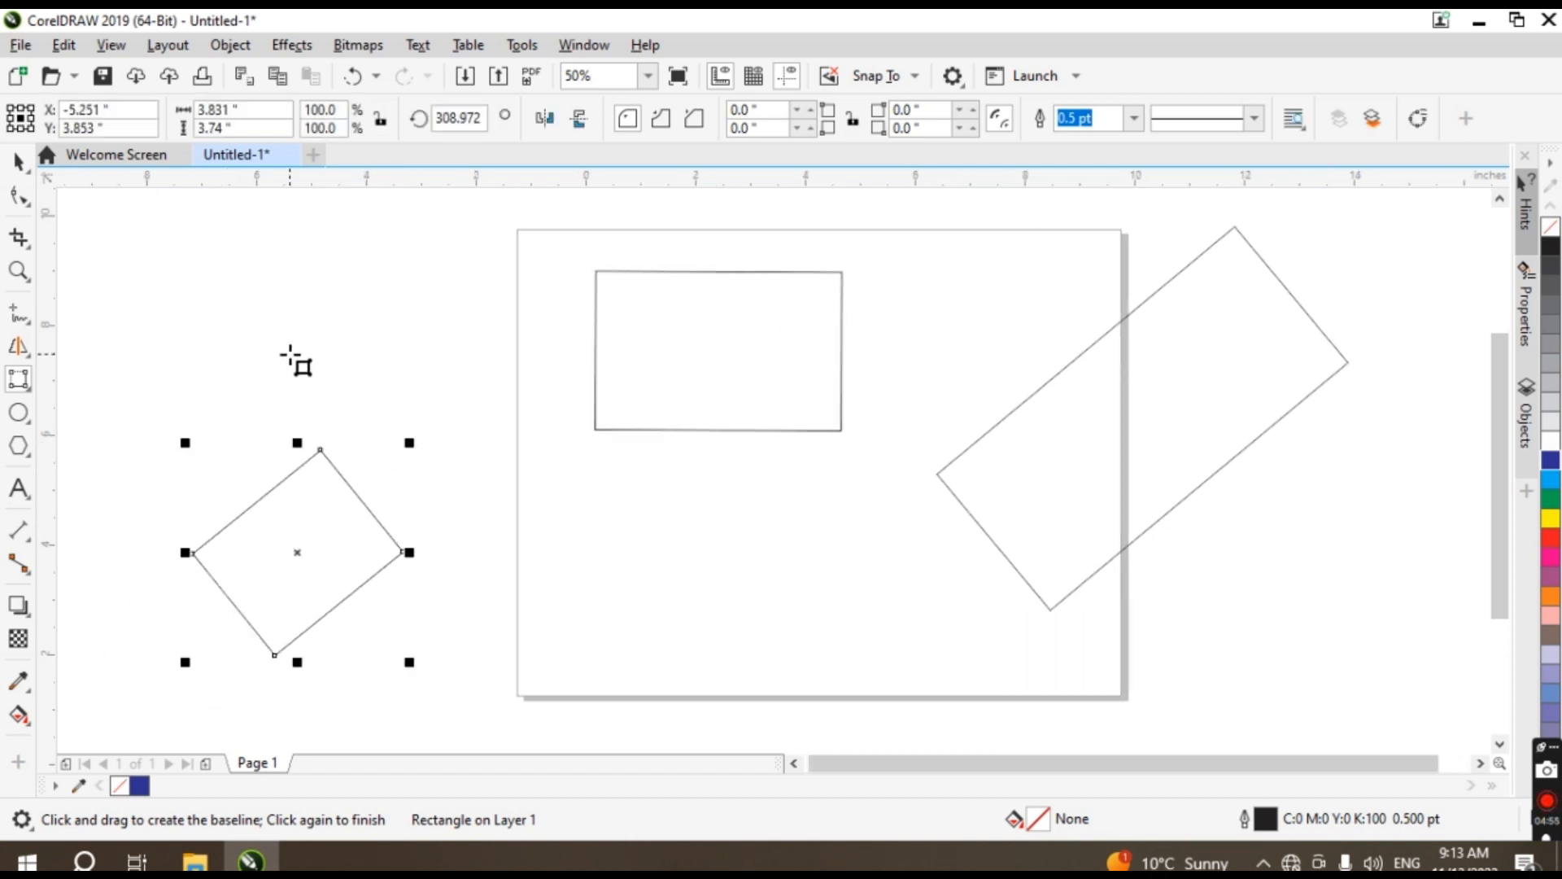
- Delete all three rectangles from the drawing
{"action": "key", "text": "ctrl+a"}
{"action": "key", "text": "Delete"}
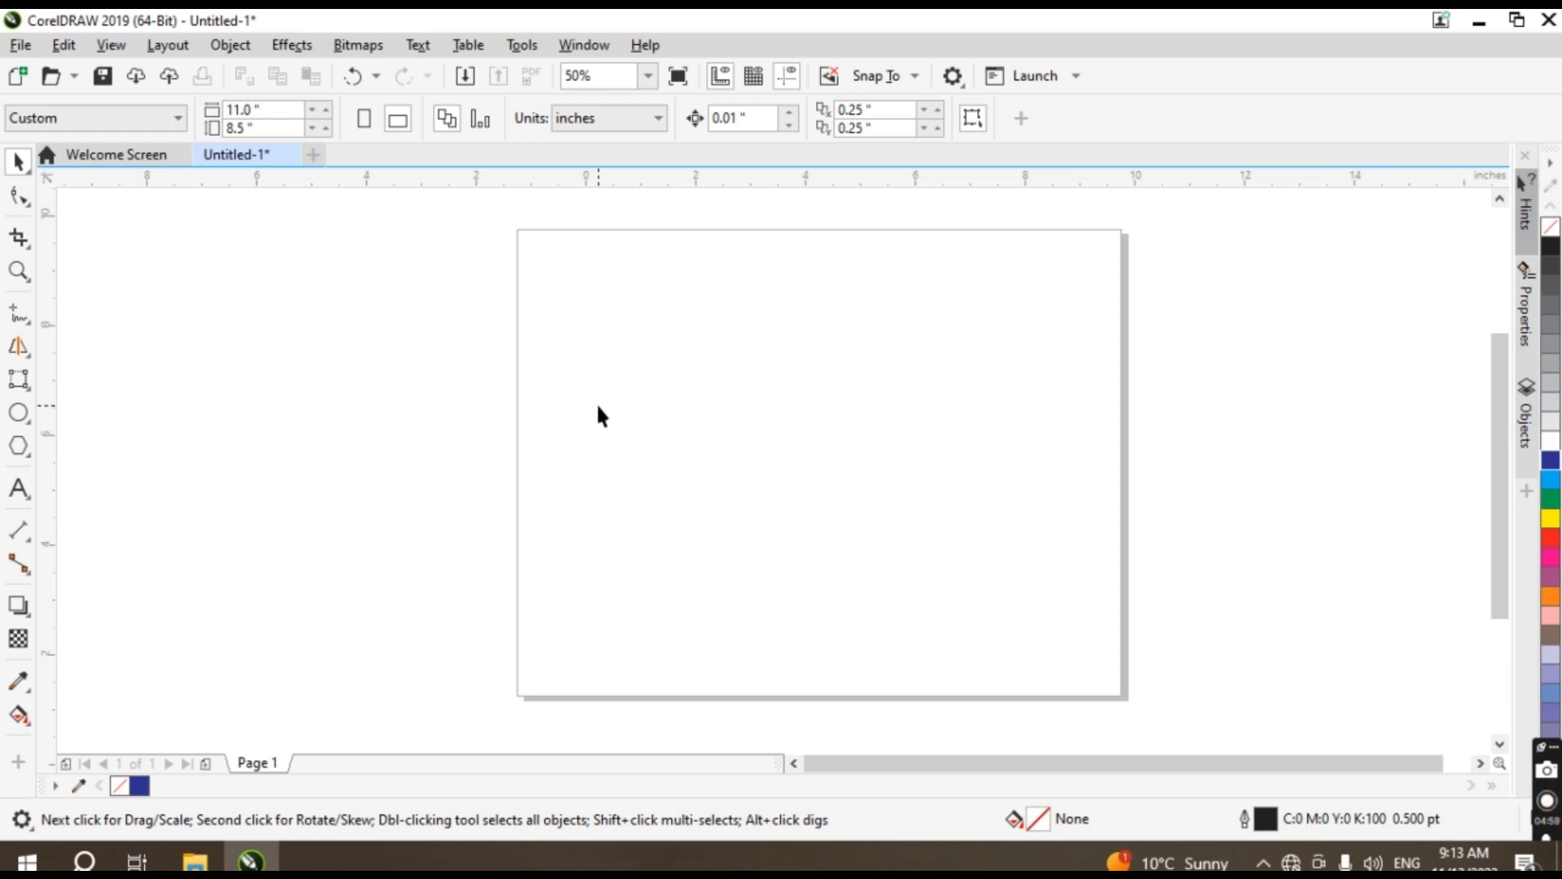
{"action": "key", "text": "h"}
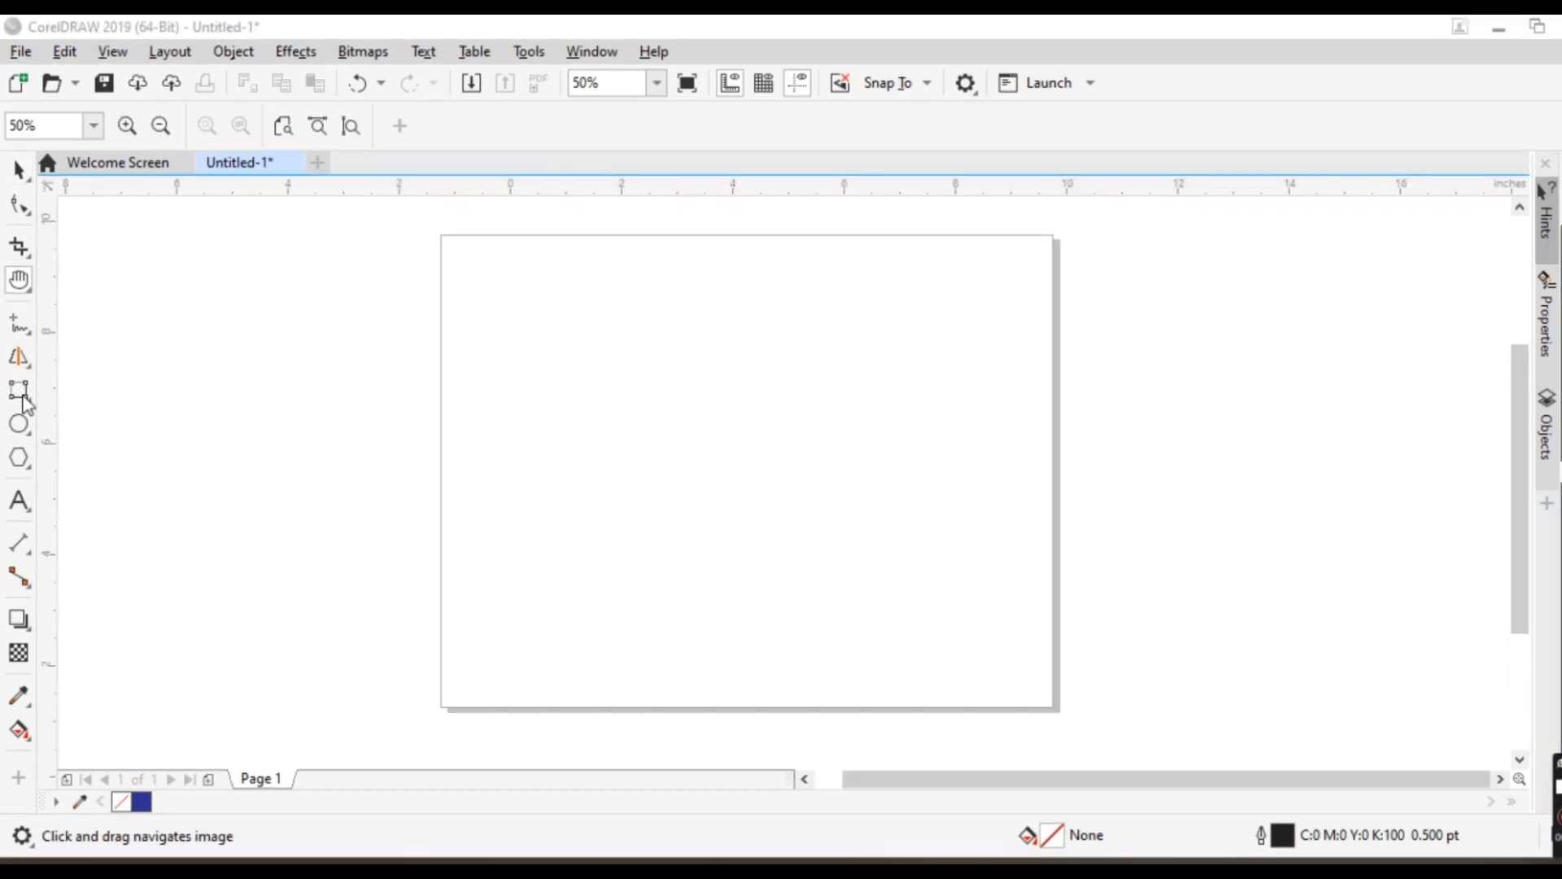
- Draw a 3-point rectangle about 5.62 by 2.76 inches in the page's upper half and delete it
{"action": "left_click", "coordinate": [24, 400]}
{"action": "left_click", "coordinate": [24, 400]}
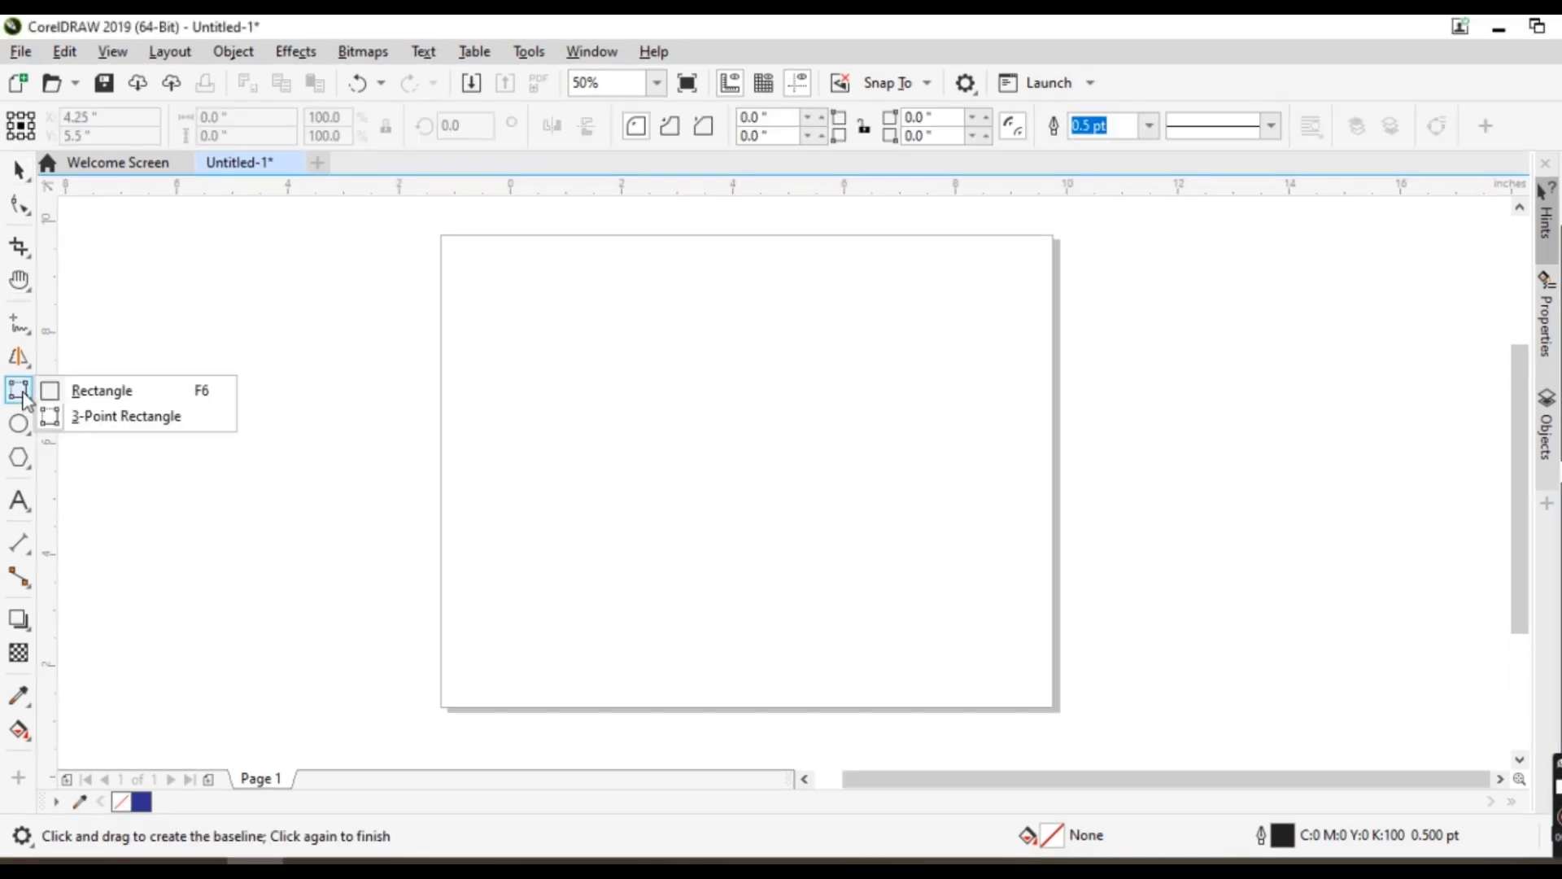
{"action": "left_click", "coordinate": [113, 415]}
{"action": "left_click_drag", "start_coordinate": [530, 429], "coordinate": [840, 434]}
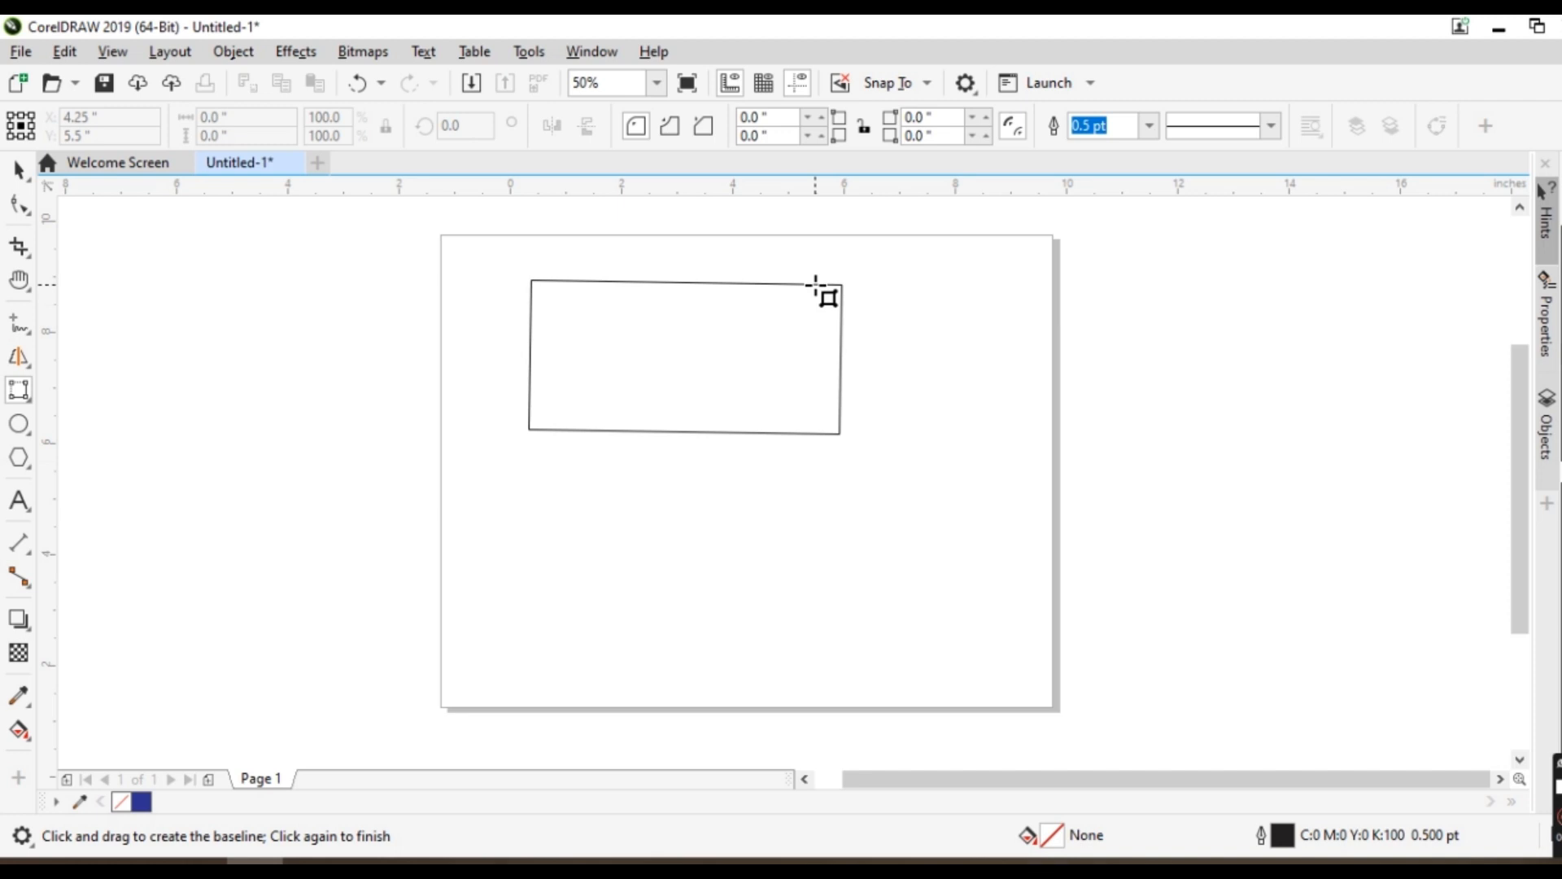
{"action": "left_click", "coordinate": [816, 284]}
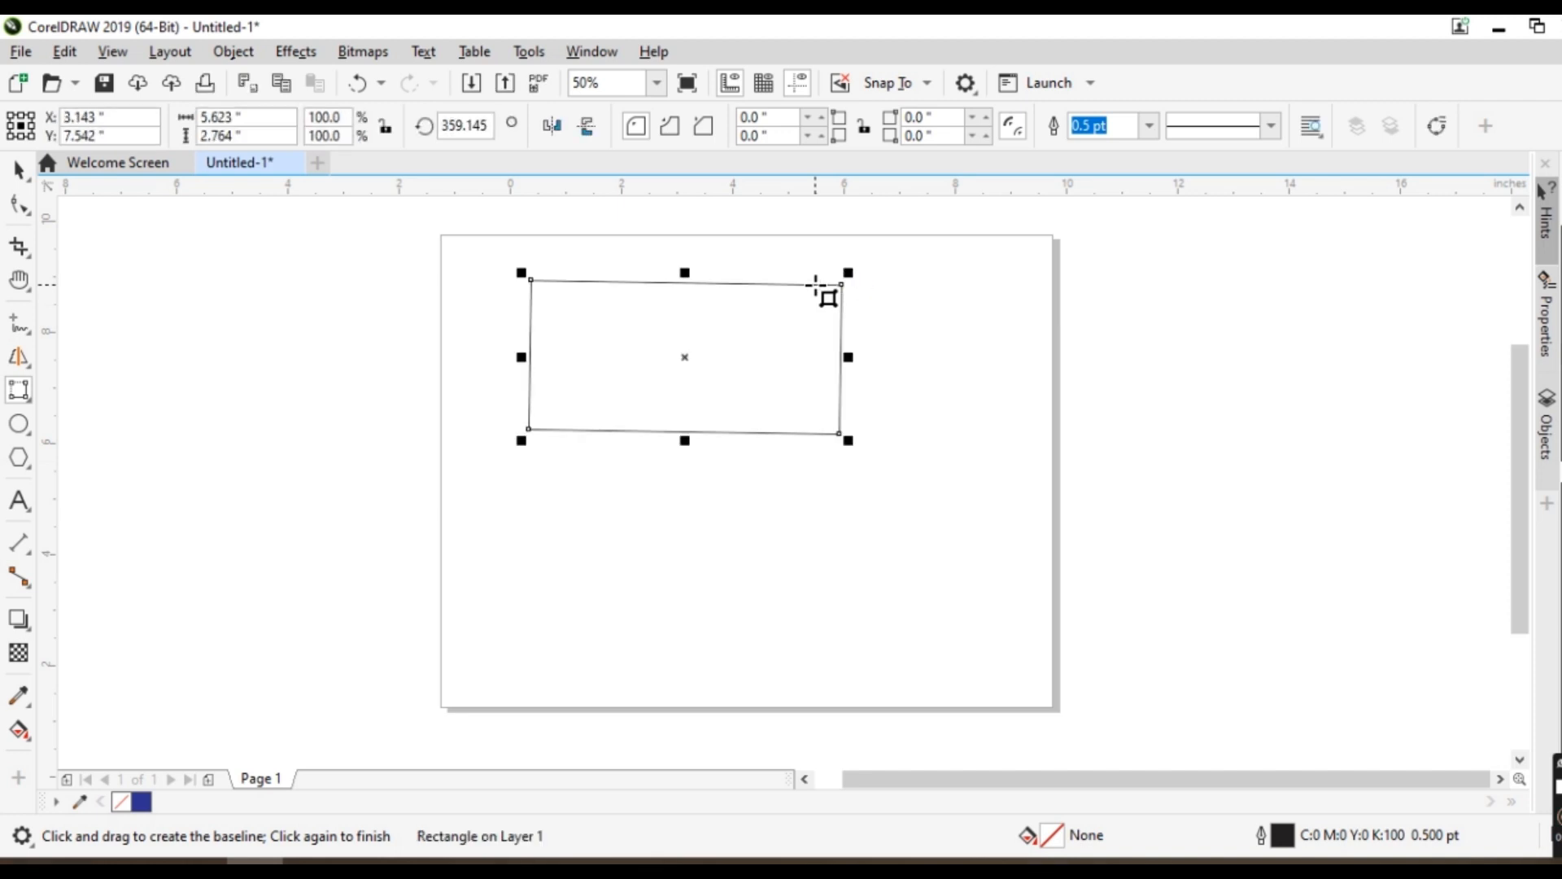
{"action": "key", "text": "space"}
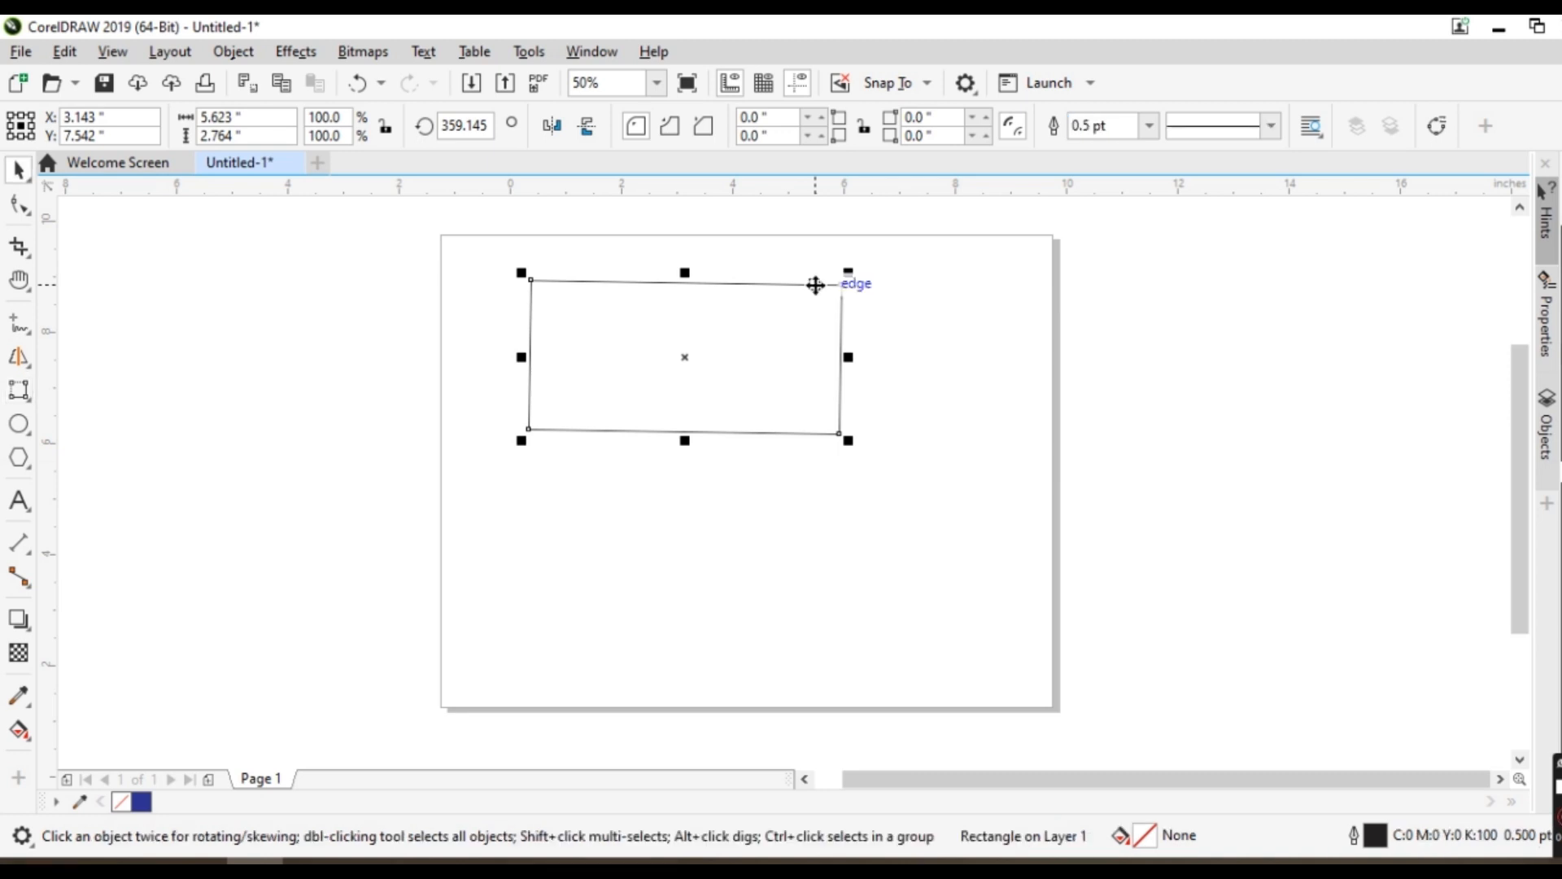
{"action": "key", "text": "Delete"}
- Draw an ellipse about 3.33 by 3.46 inches in the page's upper left area and convert it to a pie, then an arc
{"action": "left_click", "coordinate": [25, 426]}
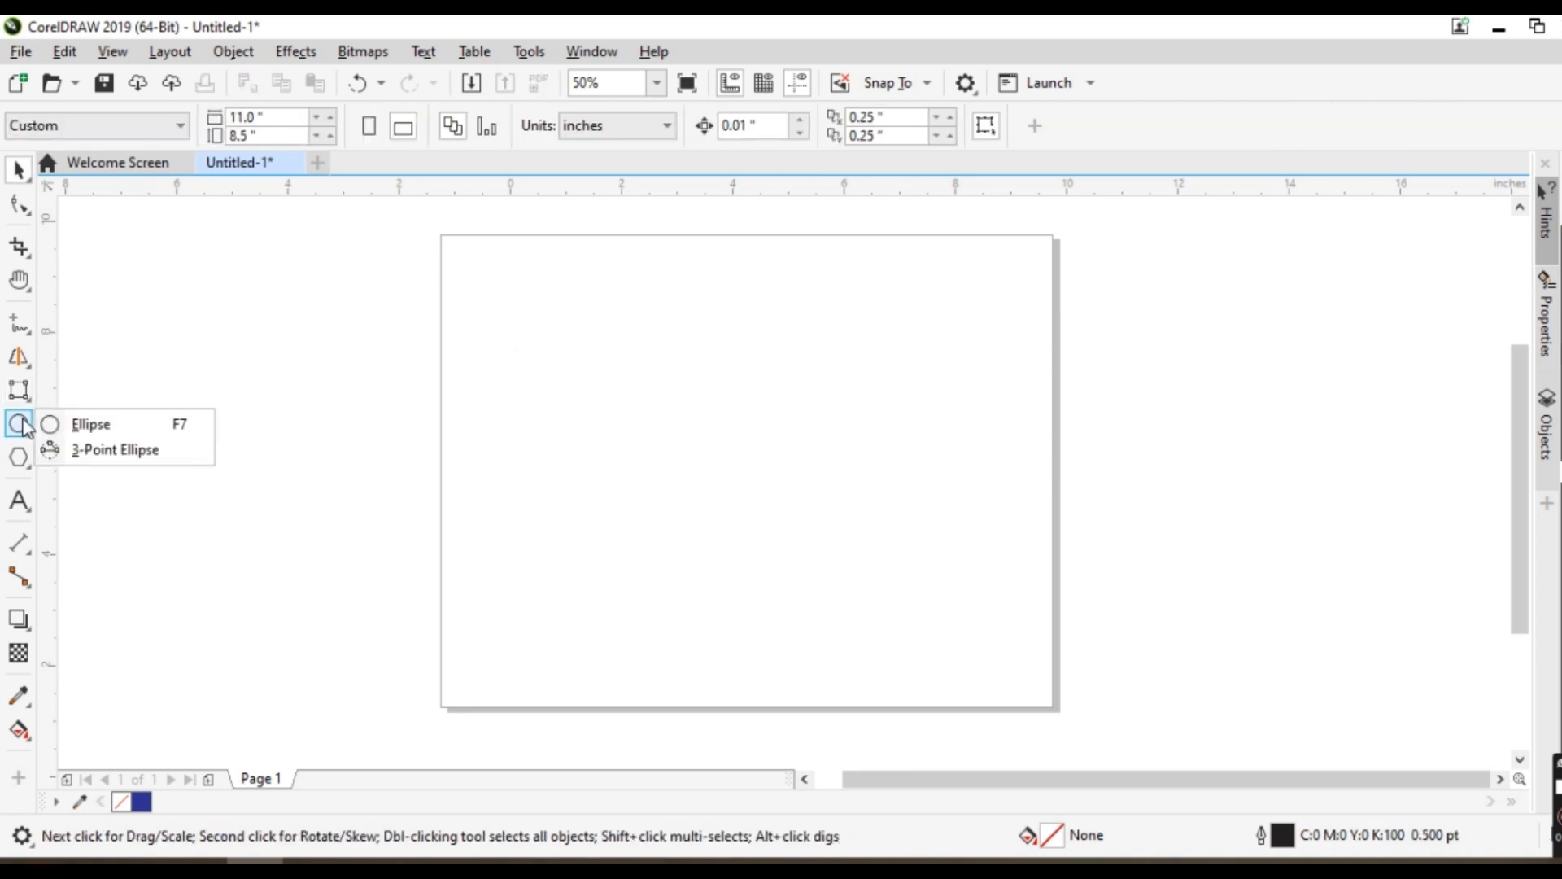
{"action": "left_click", "coordinate": [54, 424]}
{"action": "left_click_drag", "start_coordinate": [539, 312], "coordinate": [729, 509]}
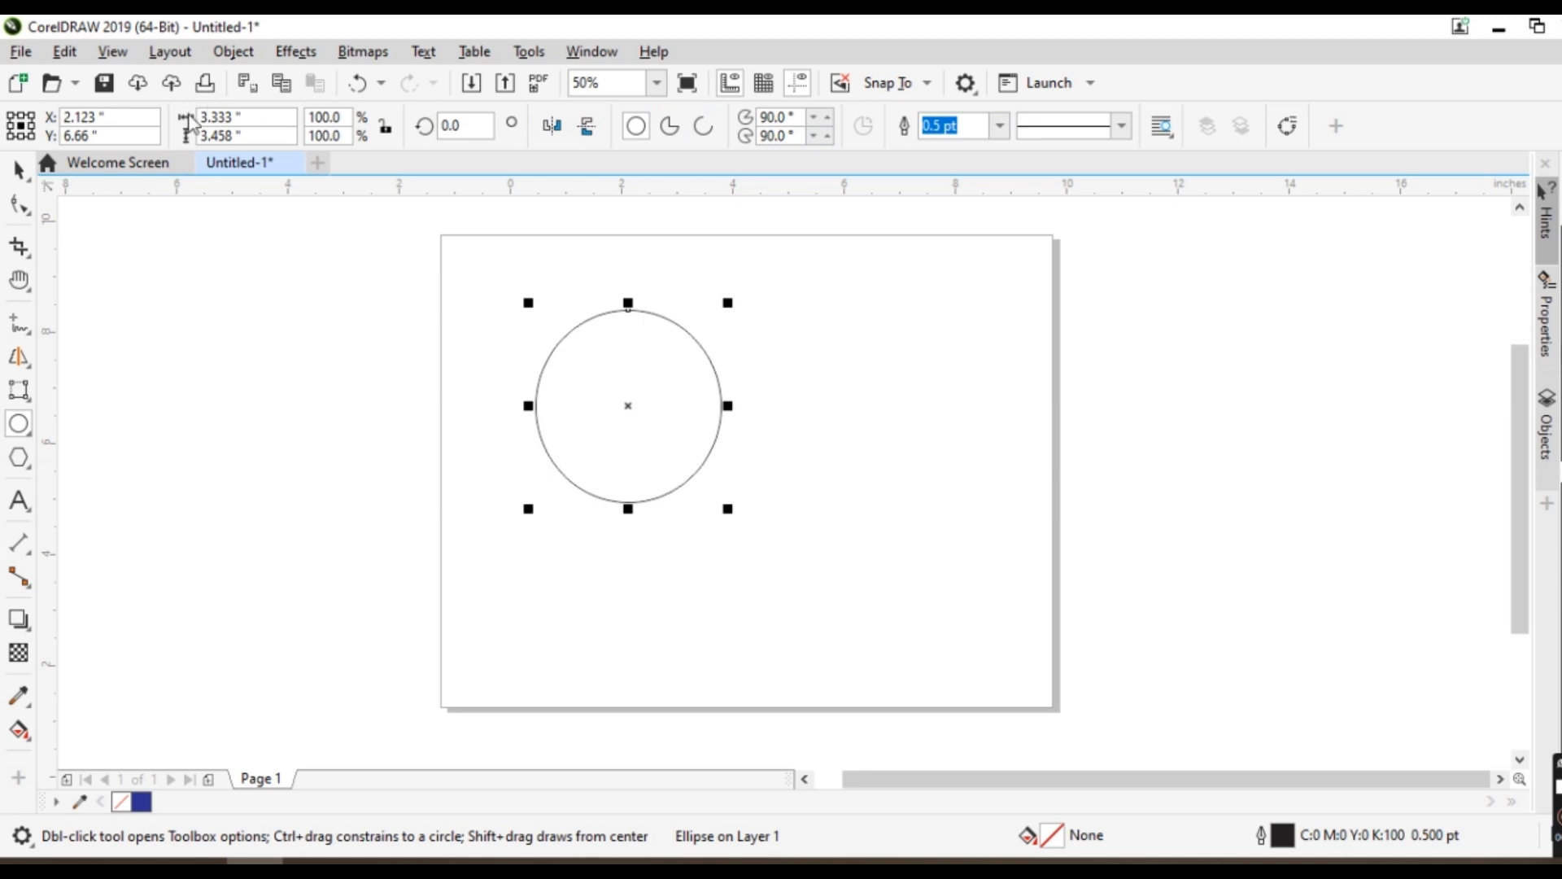
{"action": "left_click", "coordinate": [670, 128]}
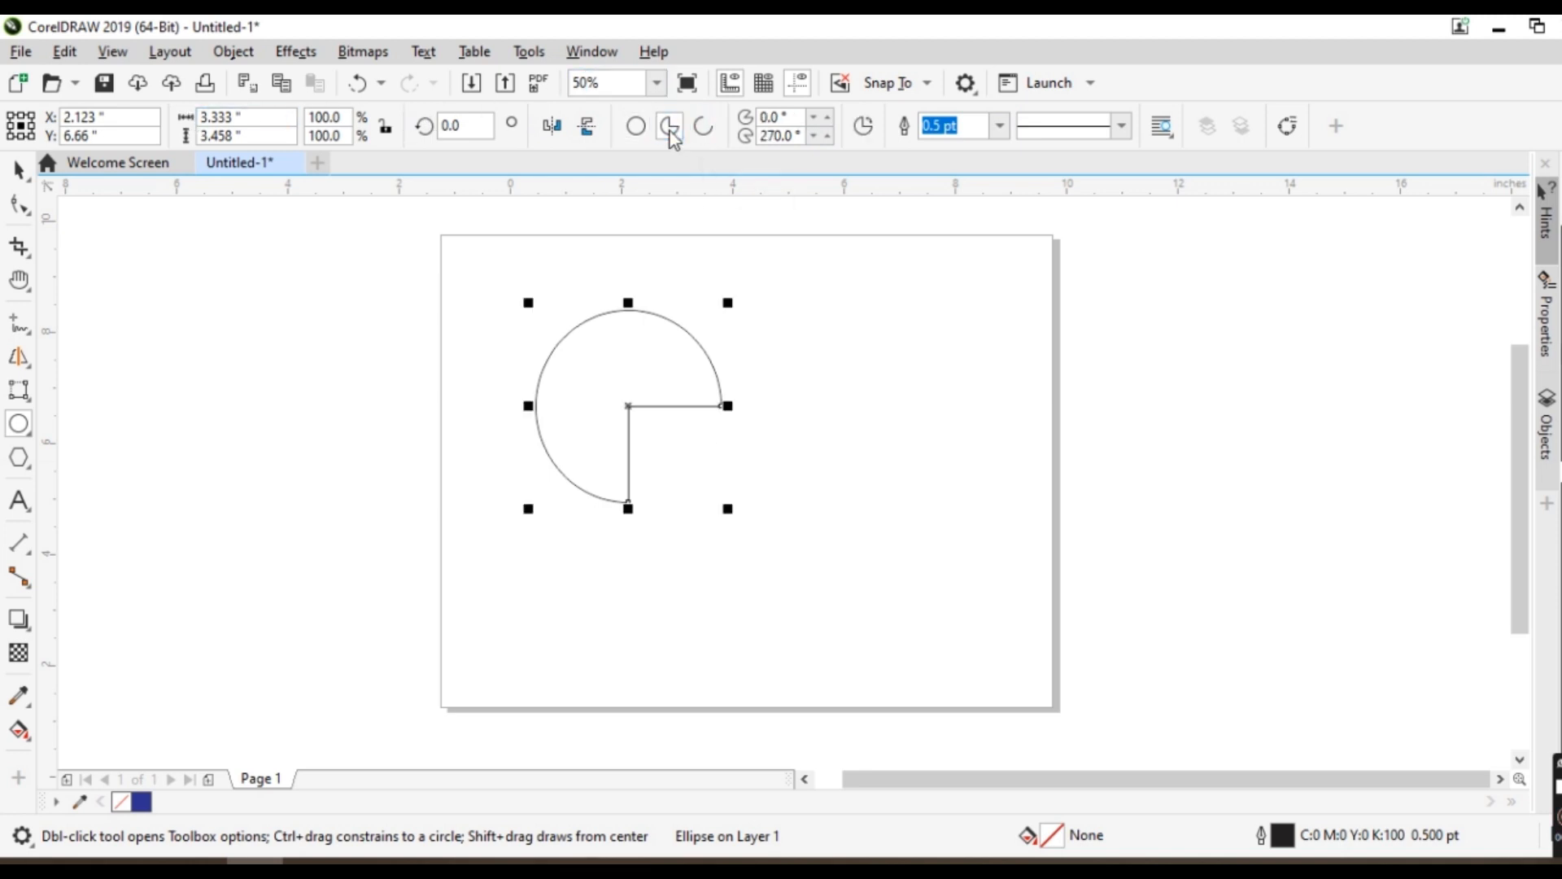
{"action": "left_click", "coordinate": [701, 131]}
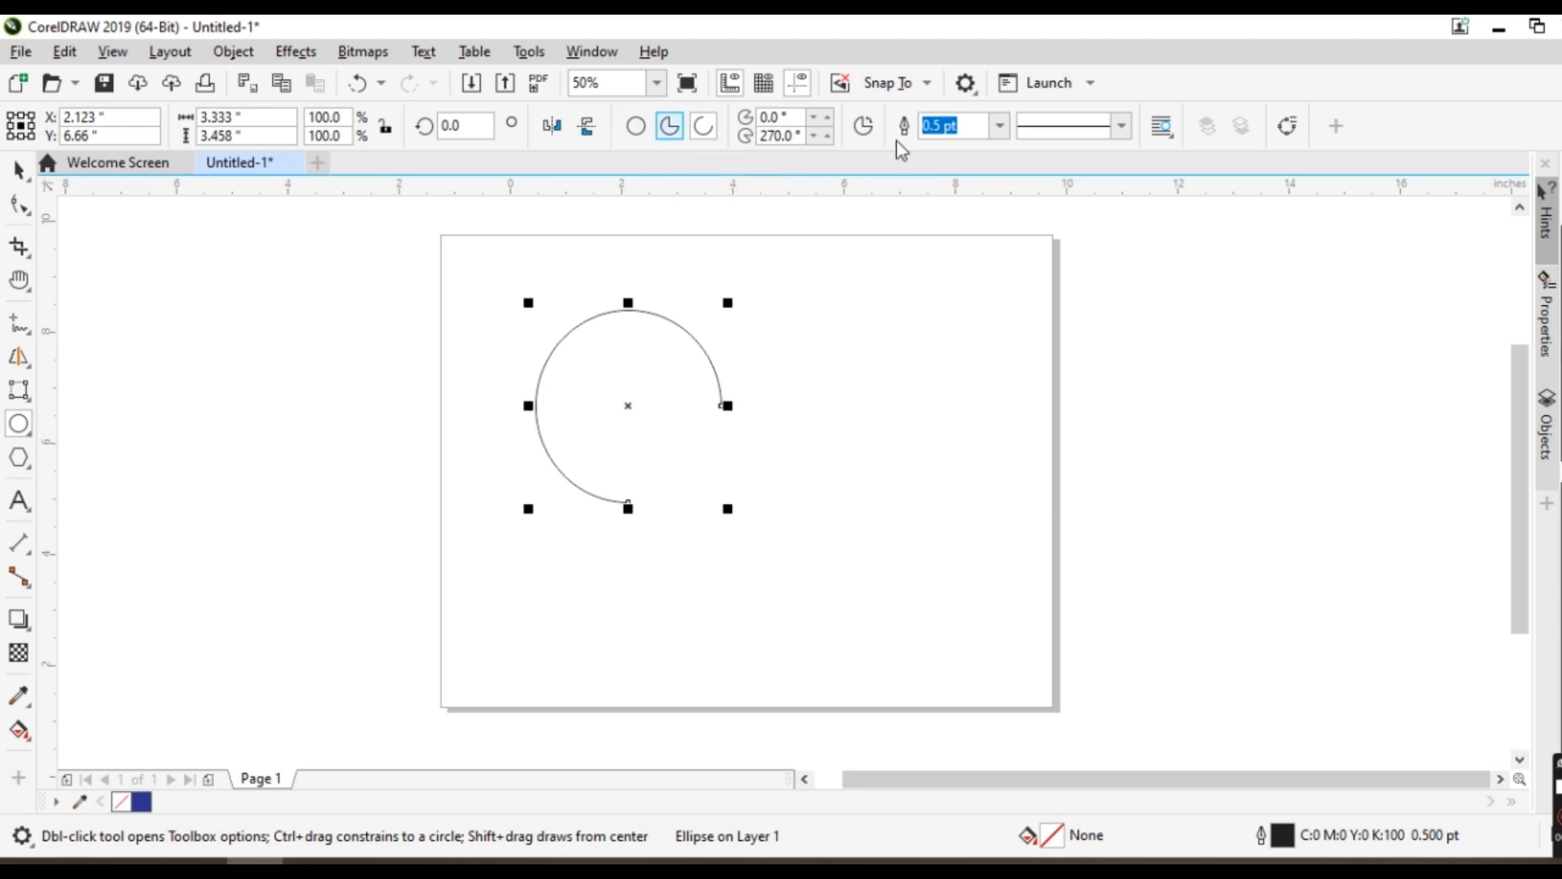
- Try two dotted line styles on the arc's outline and delete the arc
{"action": "left_click", "coordinate": [1121, 127]}
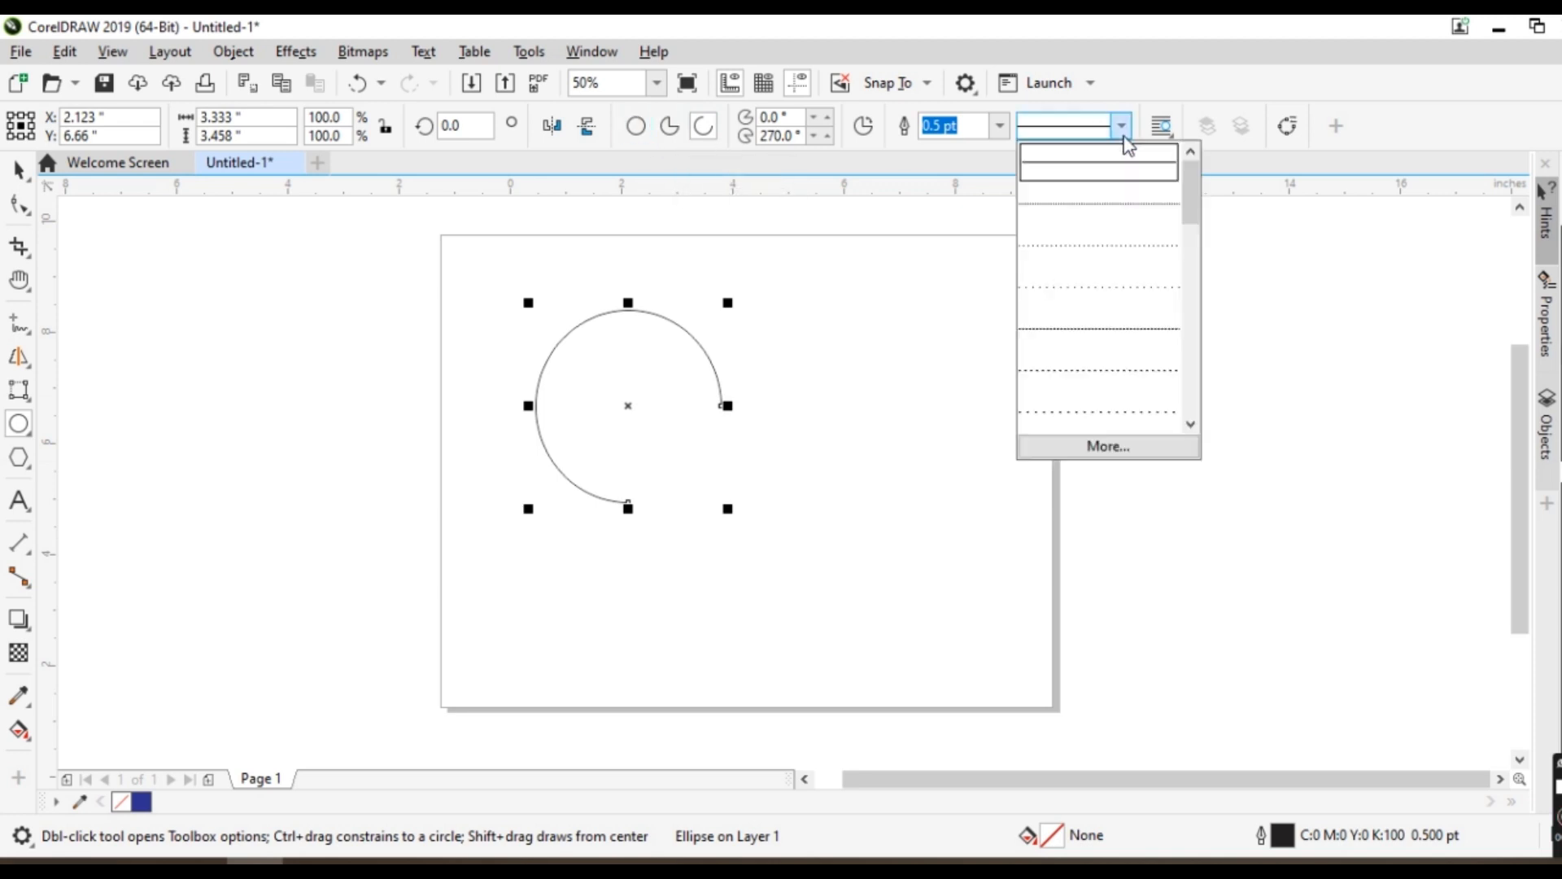
{"action": "left_click", "coordinate": [1124, 299]}
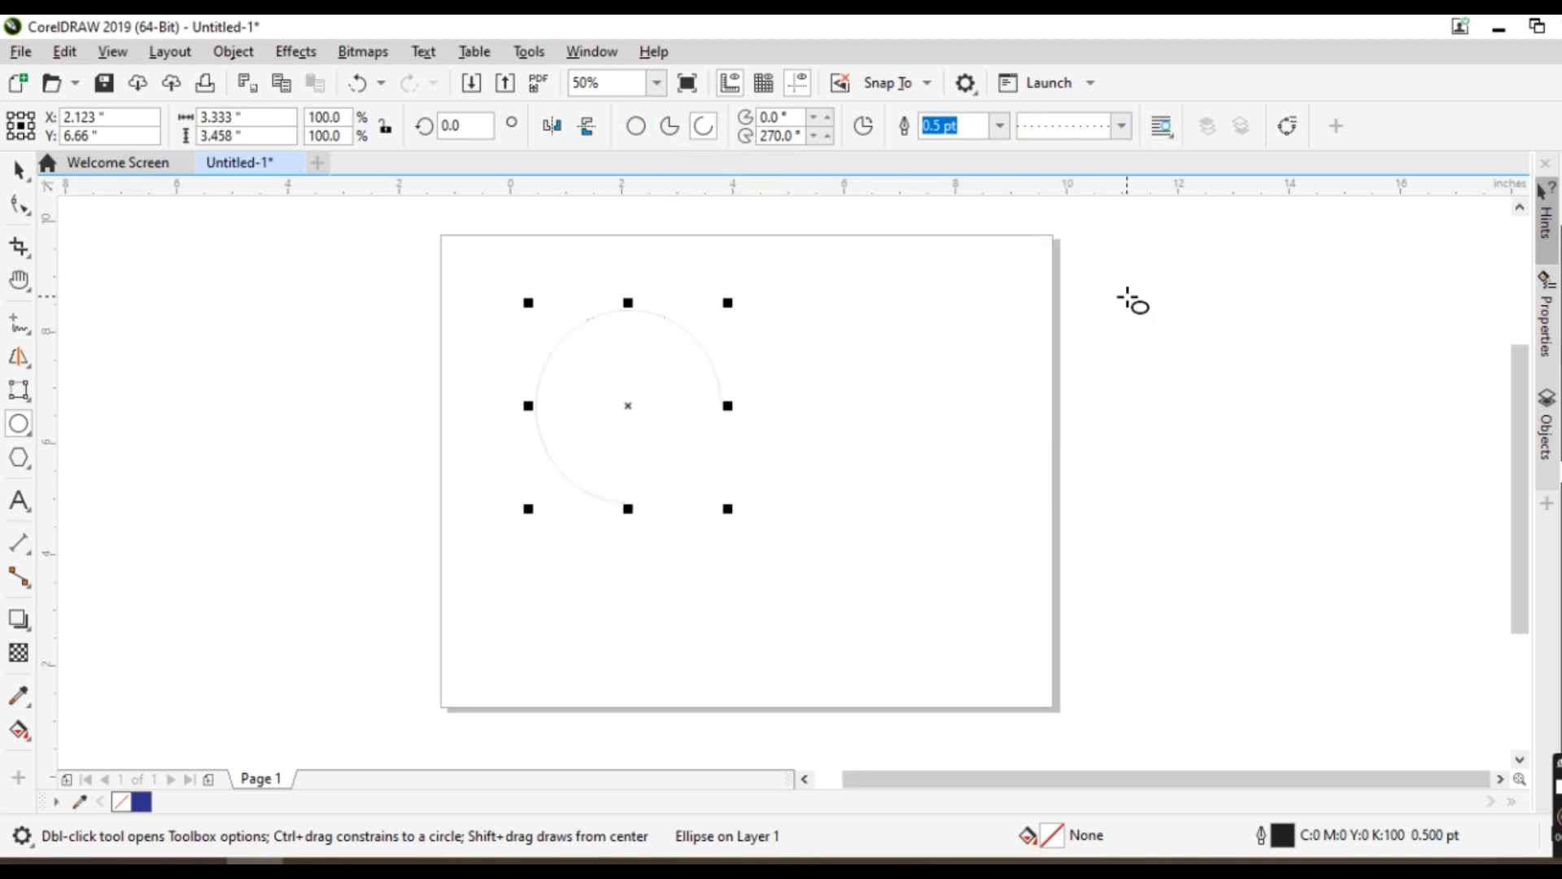
{"action": "left_click", "coordinate": [1121, 126]}
{"action": "left_click", "coordinate": [1127, 240]}
{"action": "key", "text": "Delete"}
- Draw an ellipse about 3.71 by 4 inches near the middle of the page with the 3-Point Ellipse tool
{"action": "left_click", "coordinate": [20, 424]}
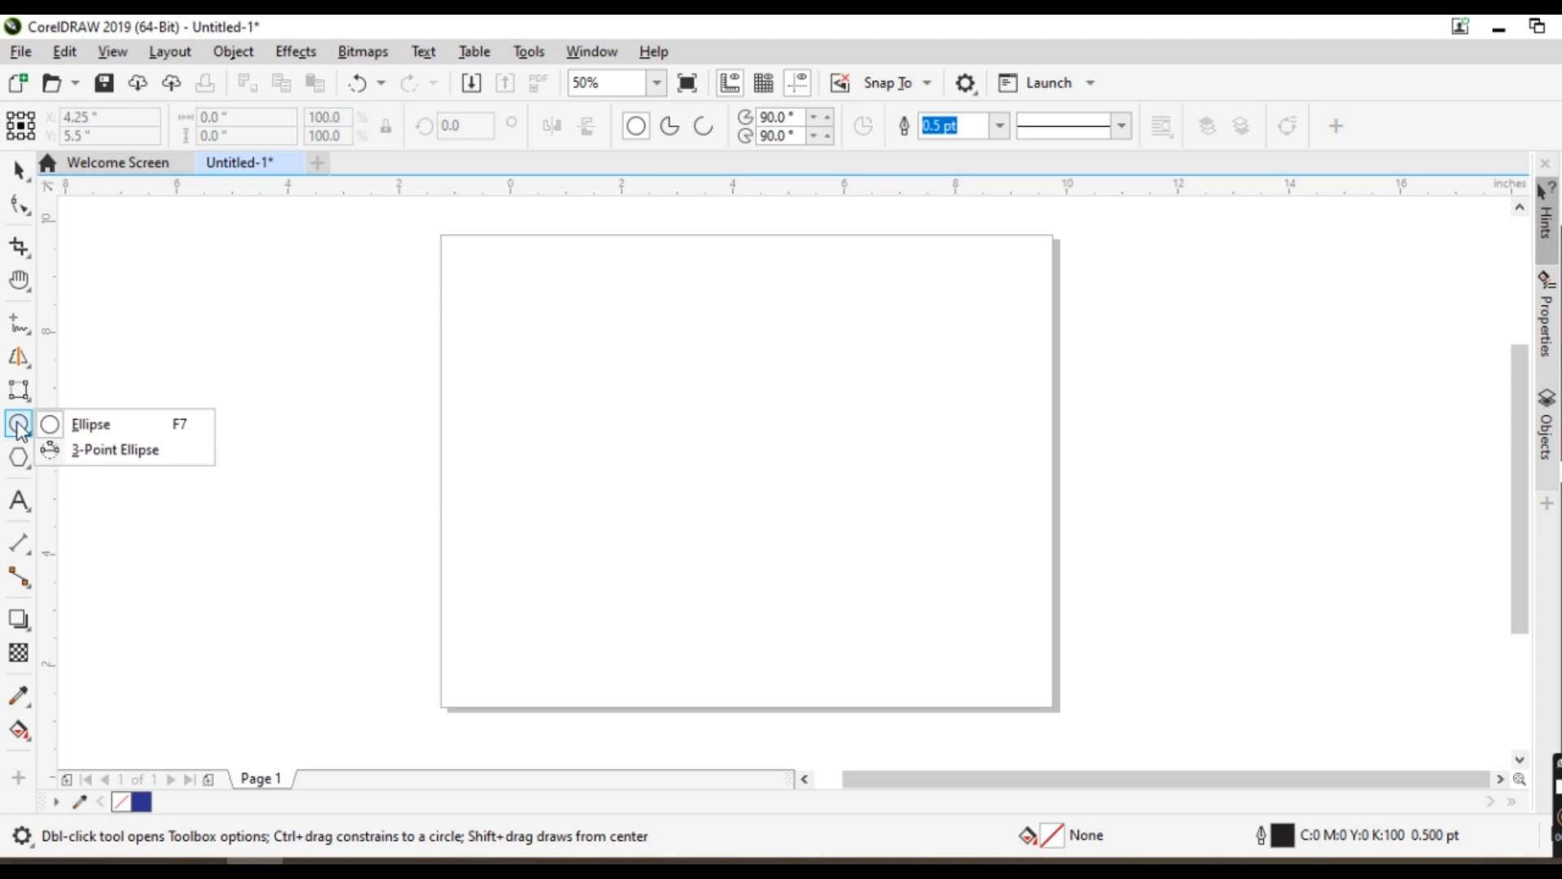
{"action": "left_click", "coordinate": [65, 449]}
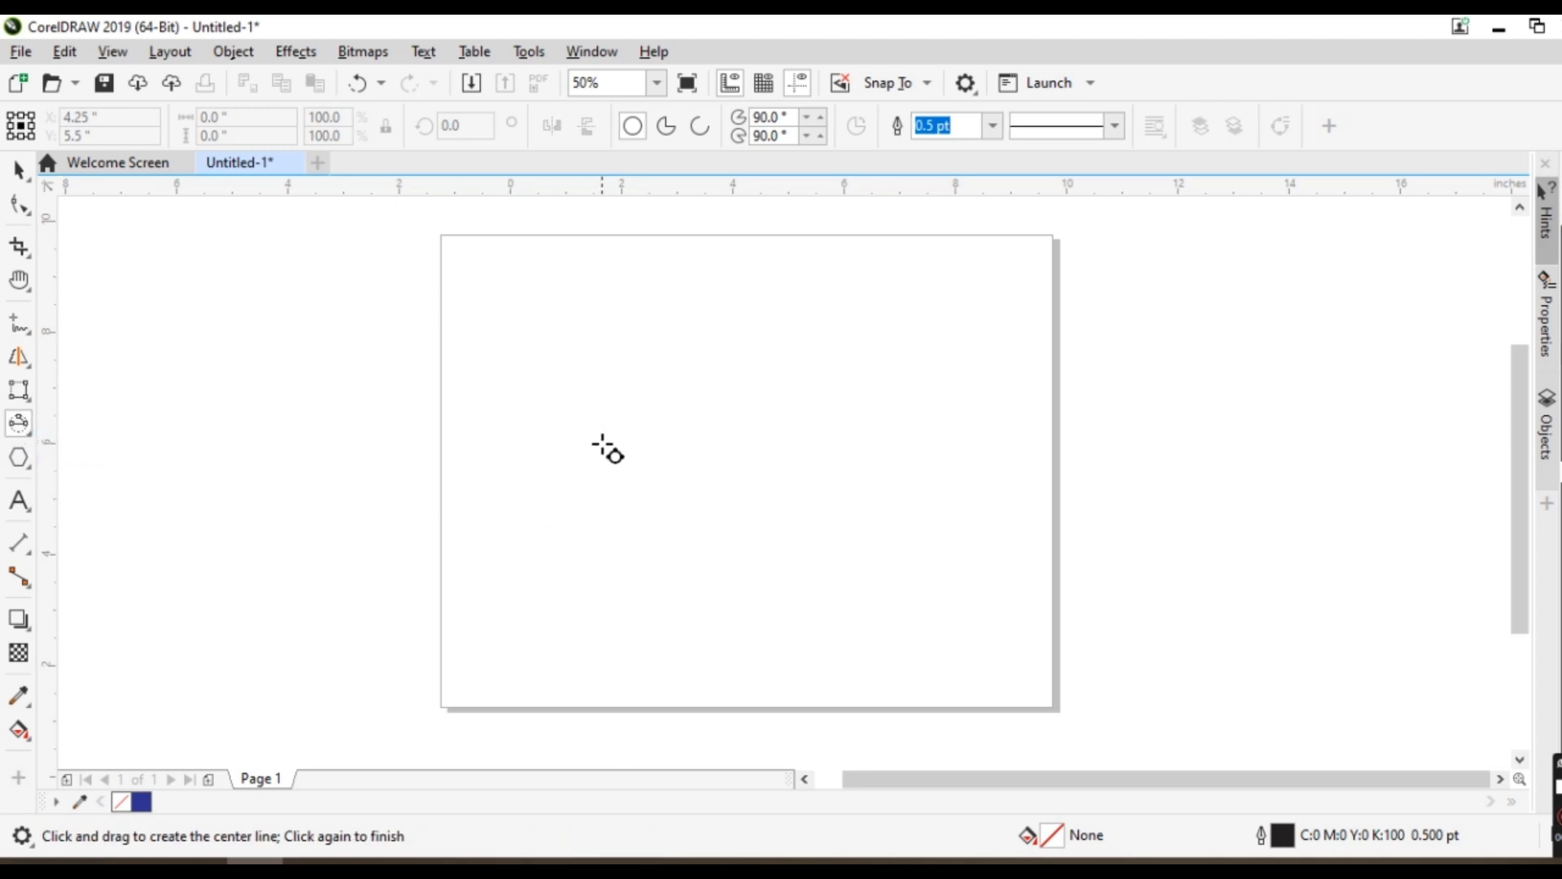
{"action": "left_click_drag", "start_coordinate": [600, 446], "coordinate": [807, 445]}
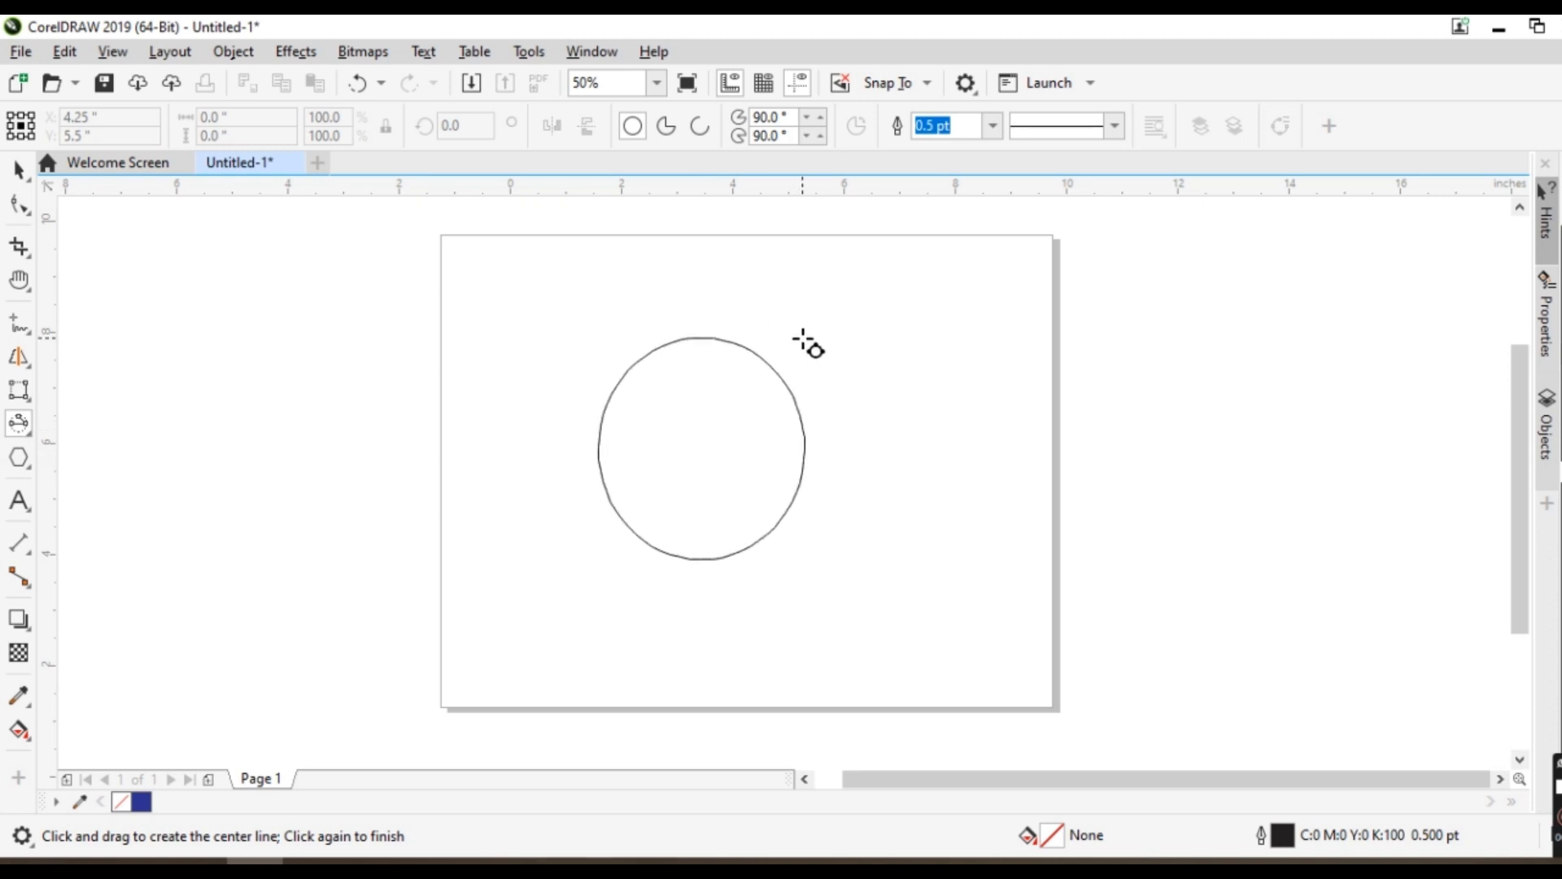
{"action": "left_click", "coordinate": [799, 334]}
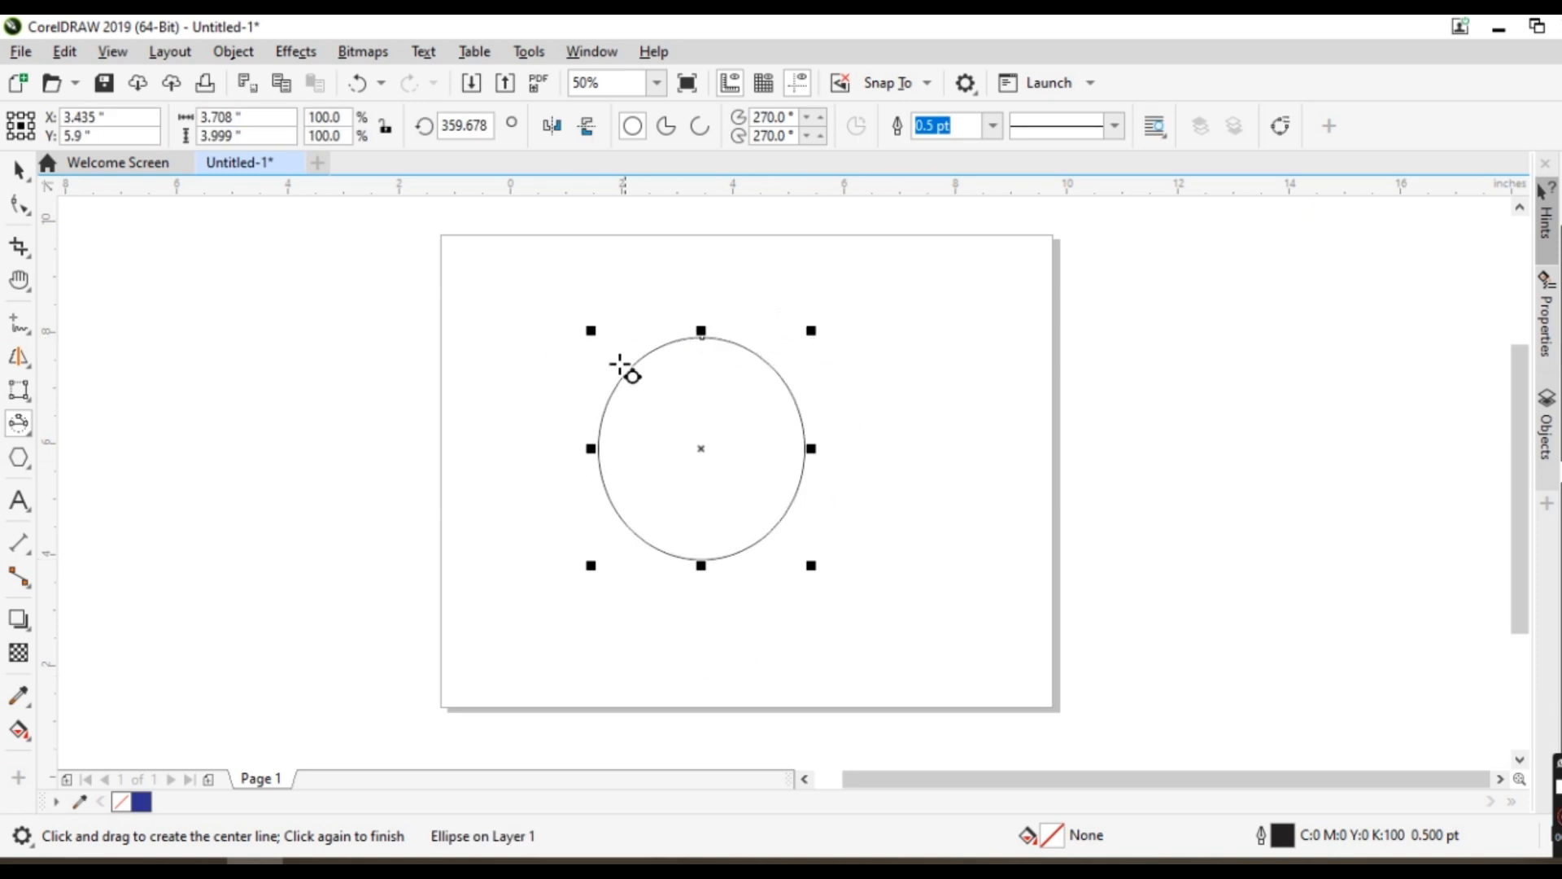
- Draw two more 3-point ellipses, about 1.38 by 1.17 inches outside the page's left edge and about 5.96 by 6.07 inches across its right edge
{"action": "left_click_drag", "start_coordinate": [241, 419], "coordinate": [317, 420]}
{"action": "left_click", "coordinate": [350, 395]}
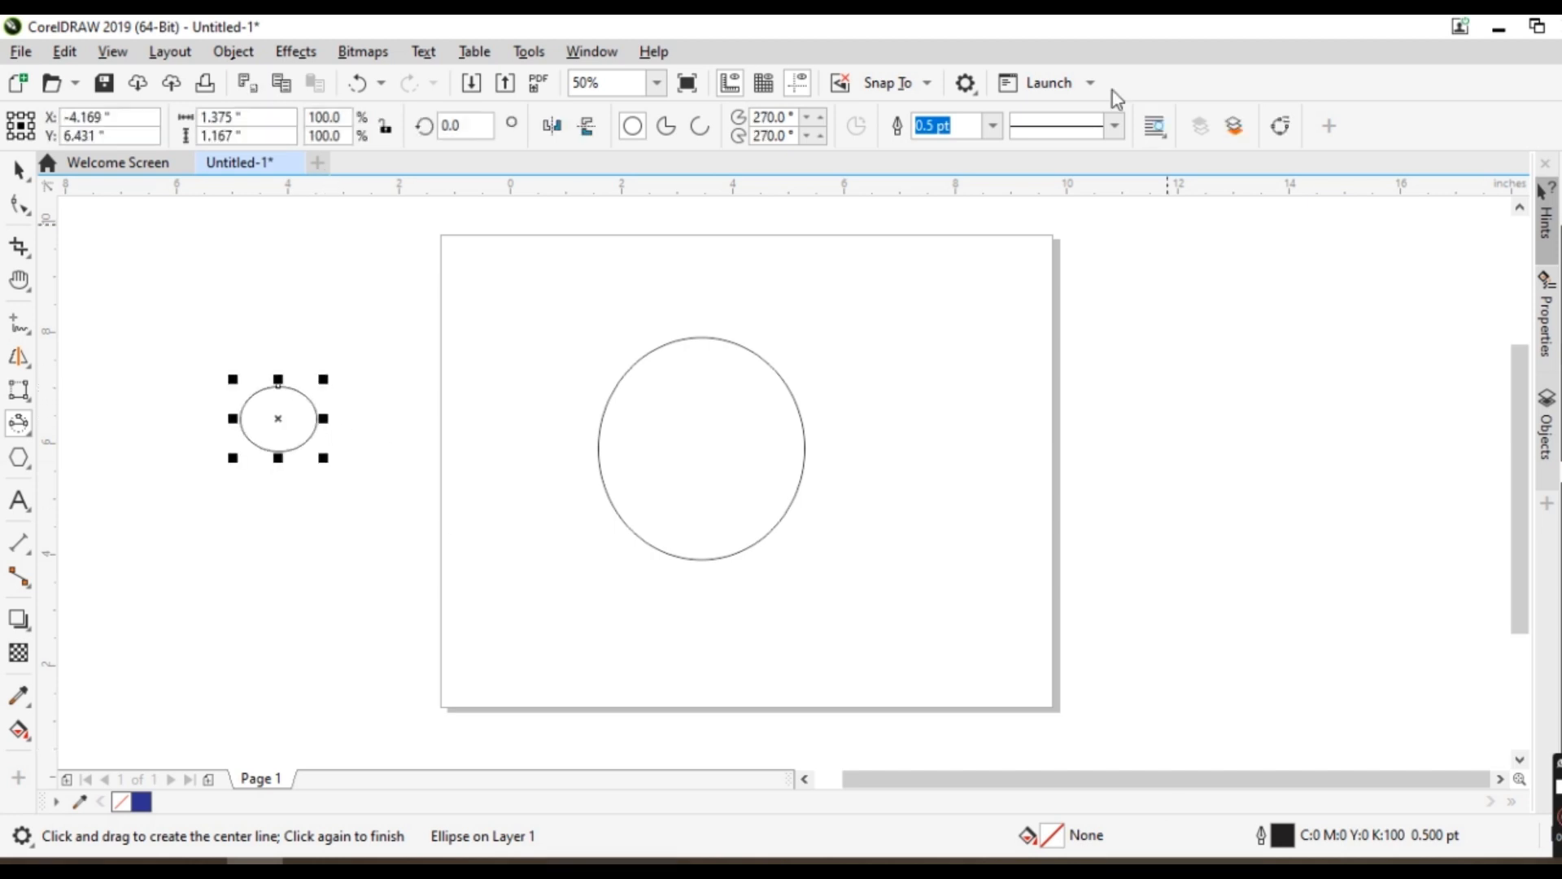
{"action": "left_click", "coordinate": [1013, 455]}
{"action": "left_click_drag", "start_coordinate": [1013, 455], "coordinate": [1342, 461]}
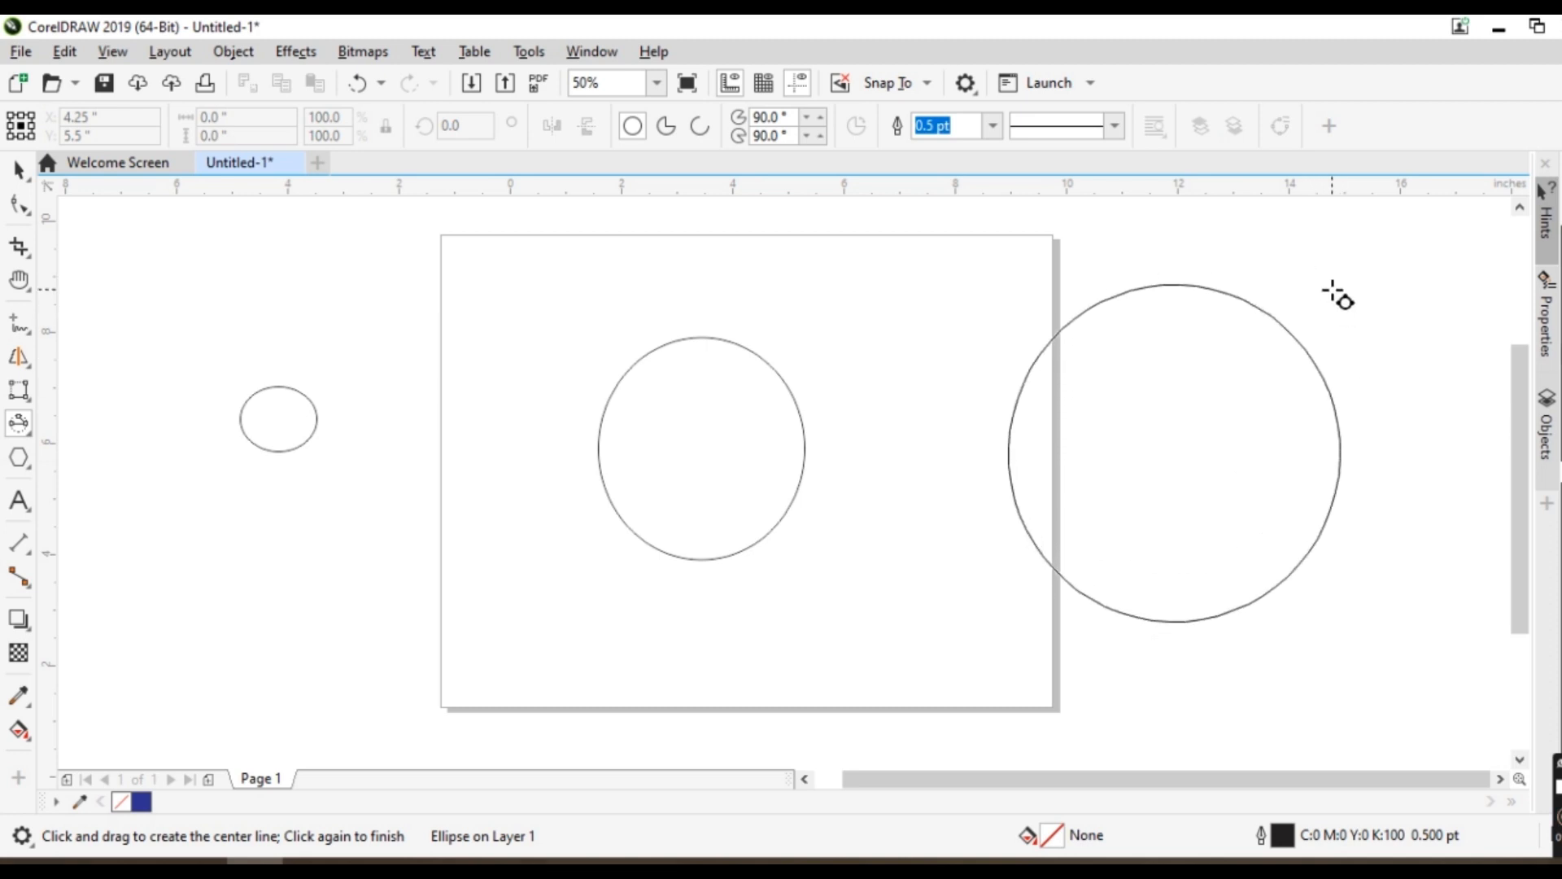
{"action": "left_click", "coordinate": [1335, 291]}
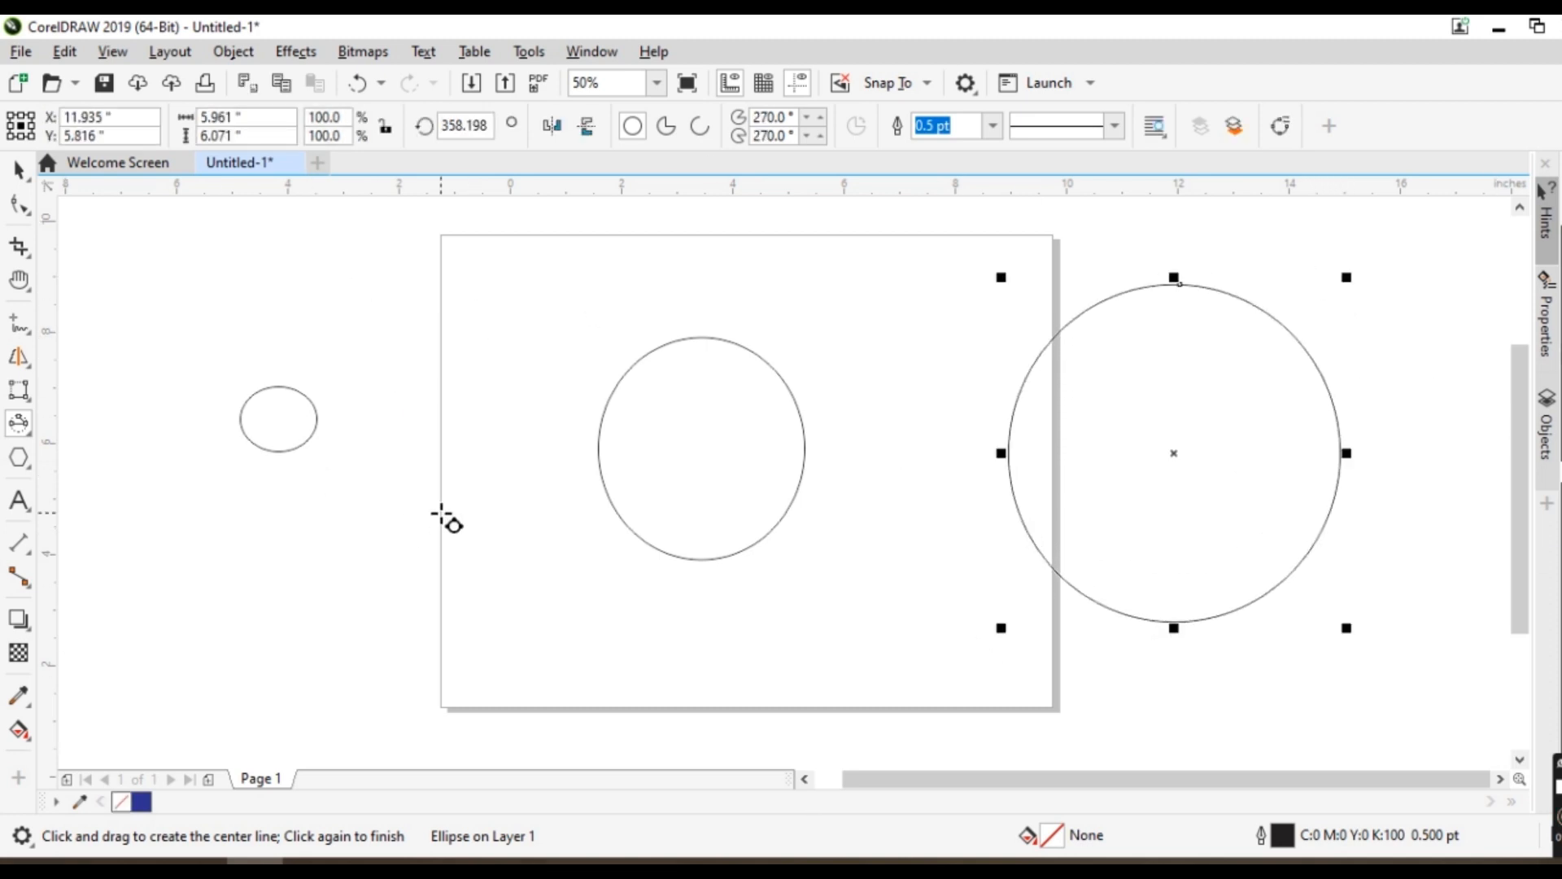
- Delete all three ellipses from the drawing
{"action": "key", "text": "ctrl+a"}
{"action": "key", "text": "Delete"}
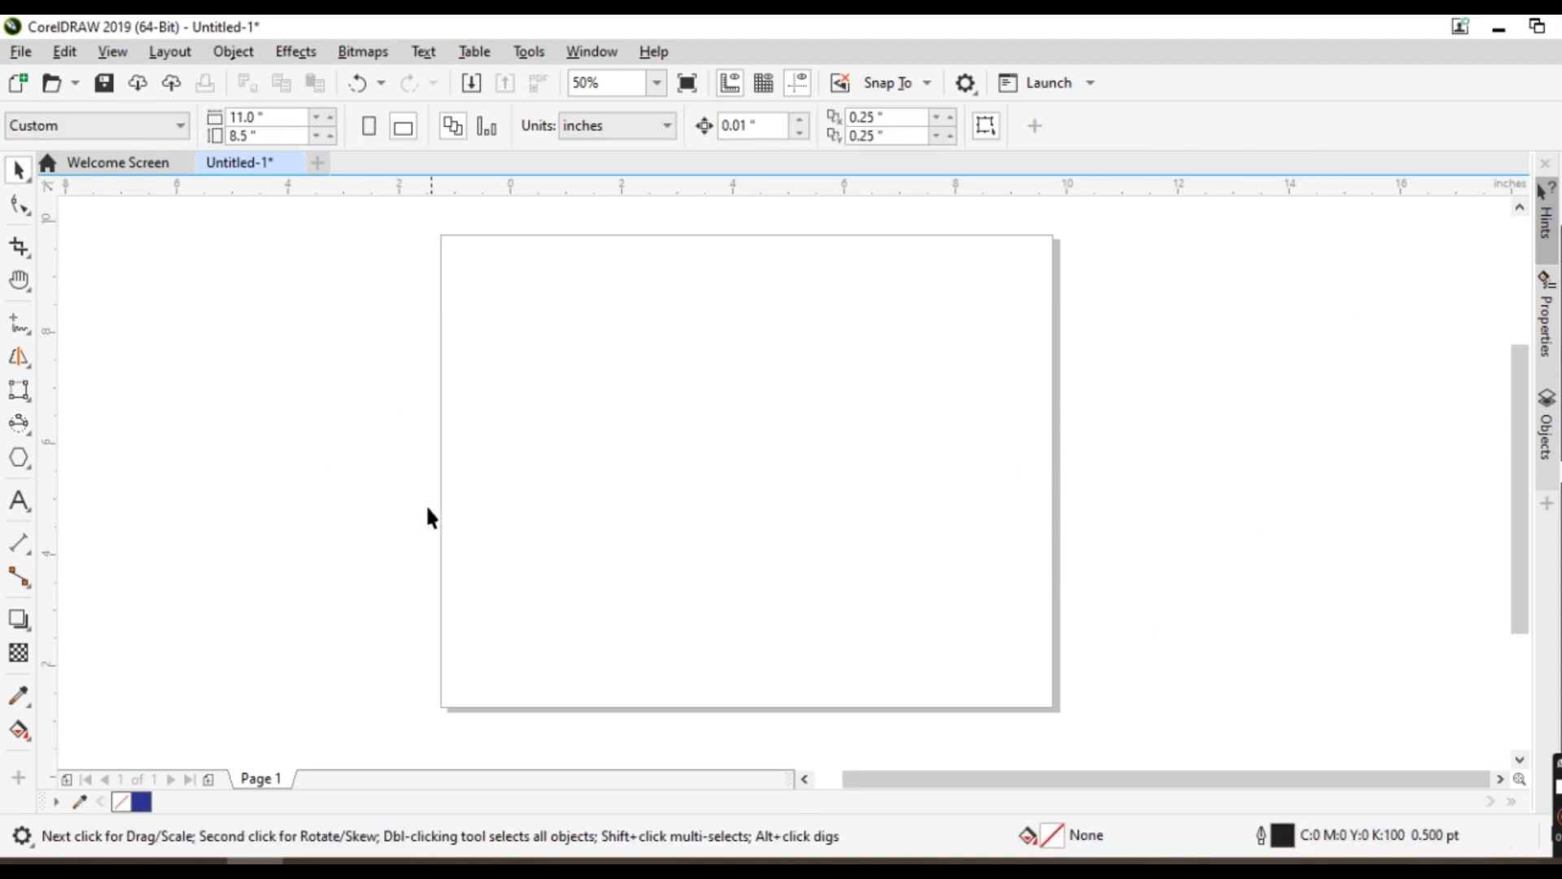
{"action": "left_click_drag", "start_coordinate": [414, 473], "coordinate": [577, 475]}
- Draw an upright 3-point ellipse about 3.17 by 4.03 inches on the page and delete it
{"action": "left_click", "coordinate": [18, 422]}
{"action": "left_click_drag", "start_coordinate": [652, 421], "coordinate": [829, 422]}
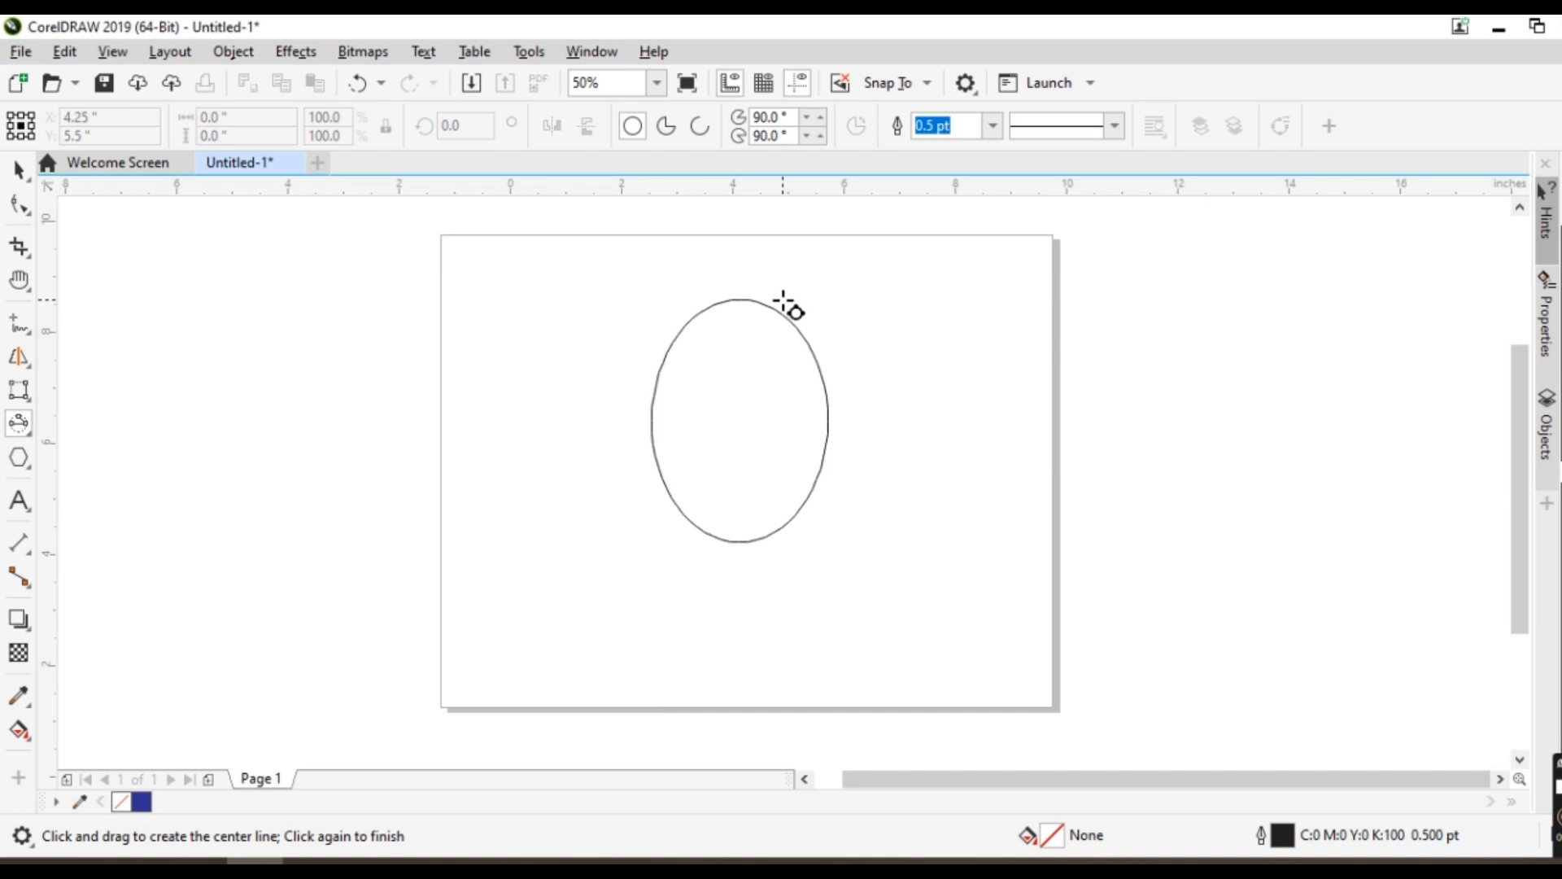
{"action": "left_click", "coordinate": [783, 312]}
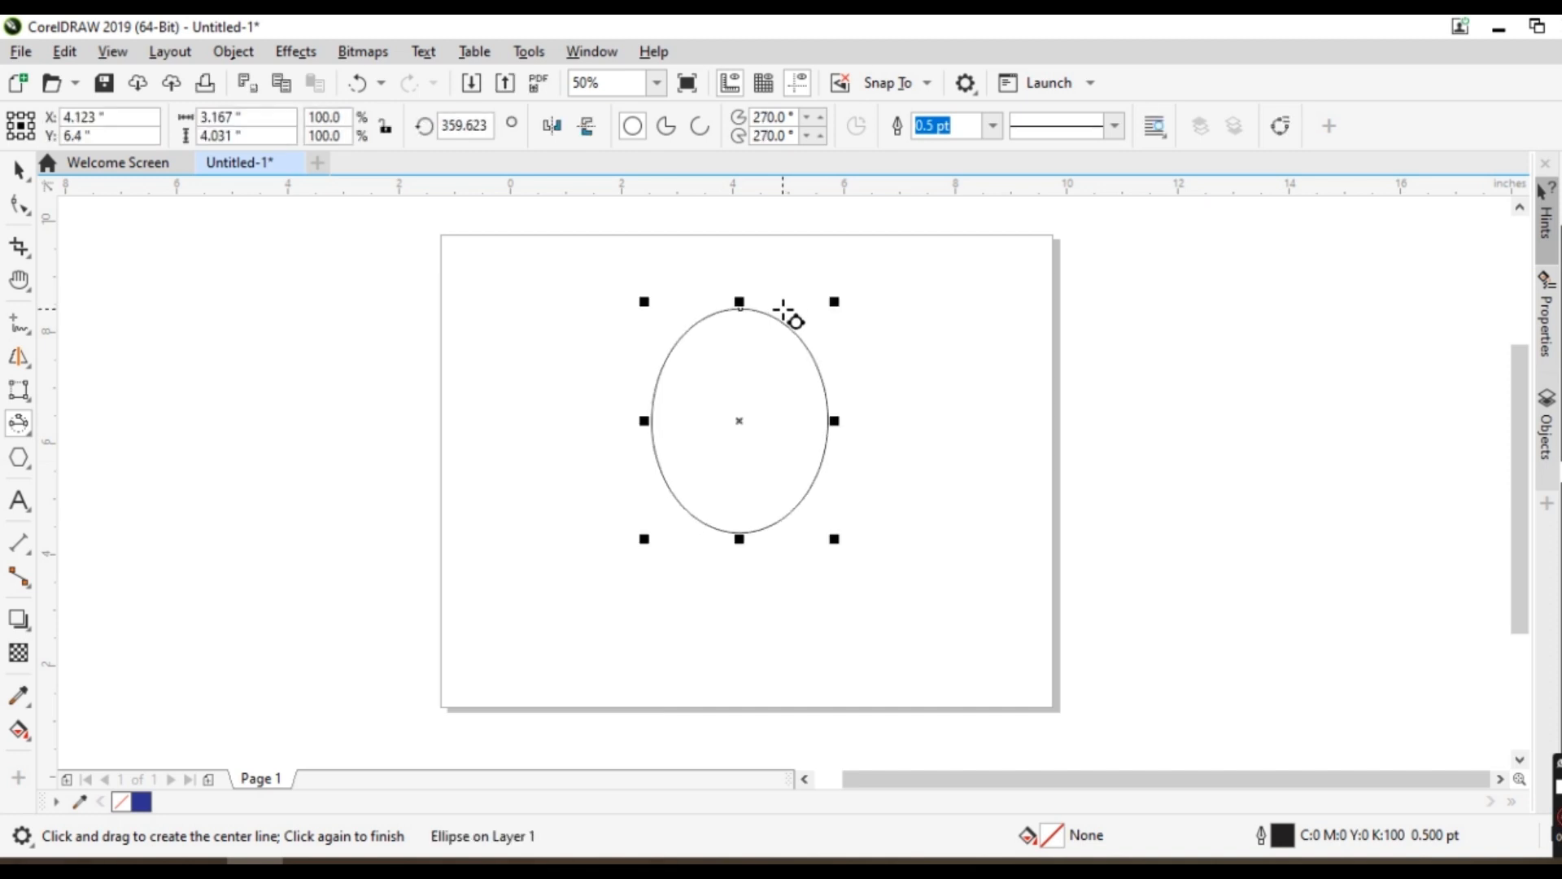
{"action": "key", "text": "space"}
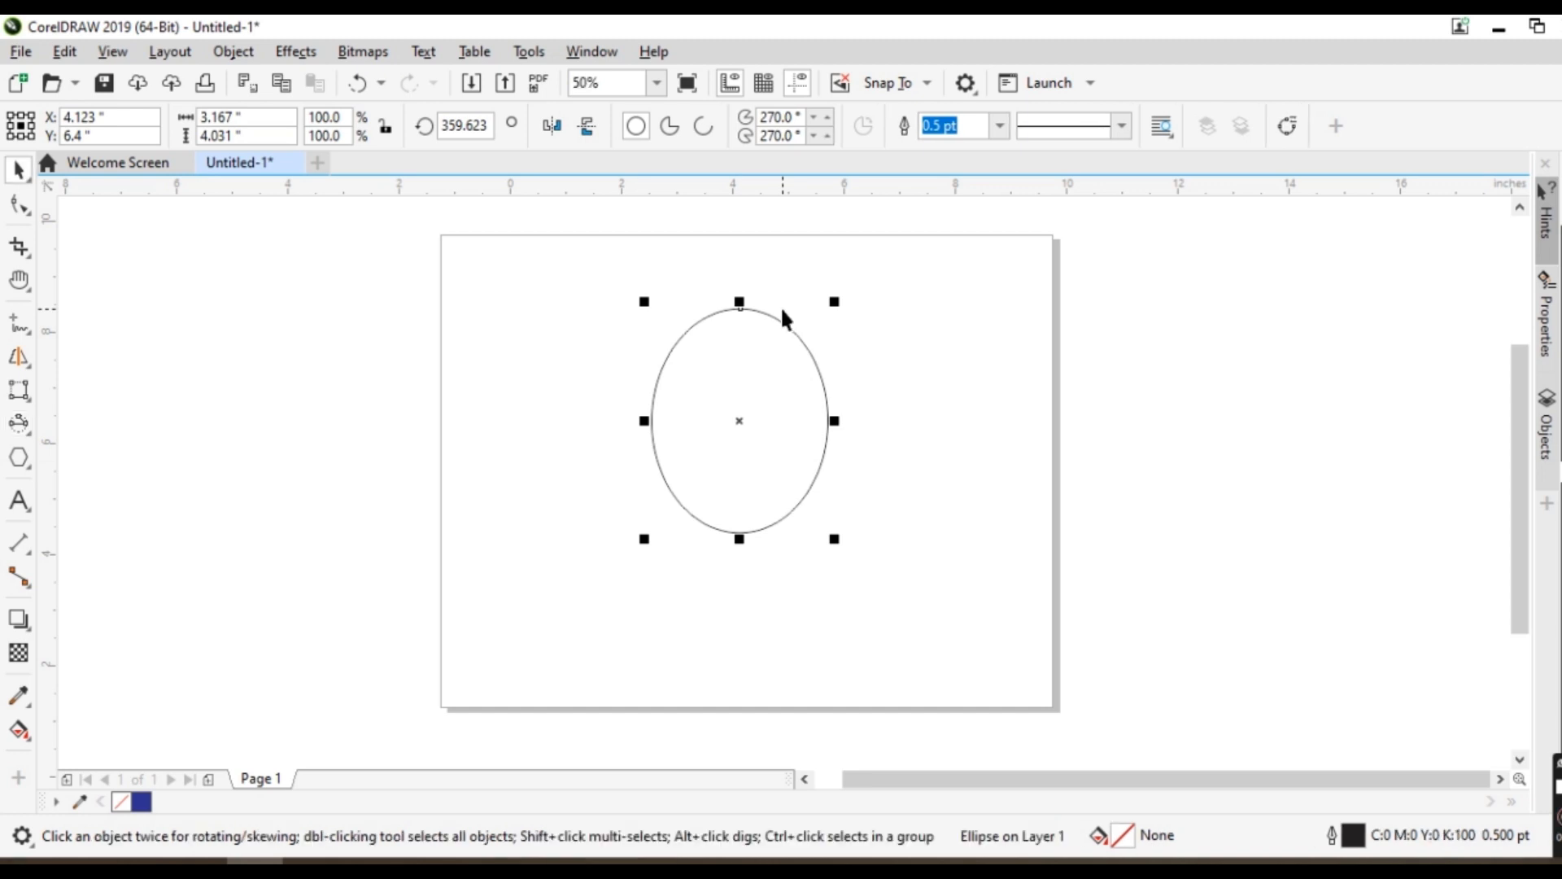
{"action": "key", "text": "Delete"}
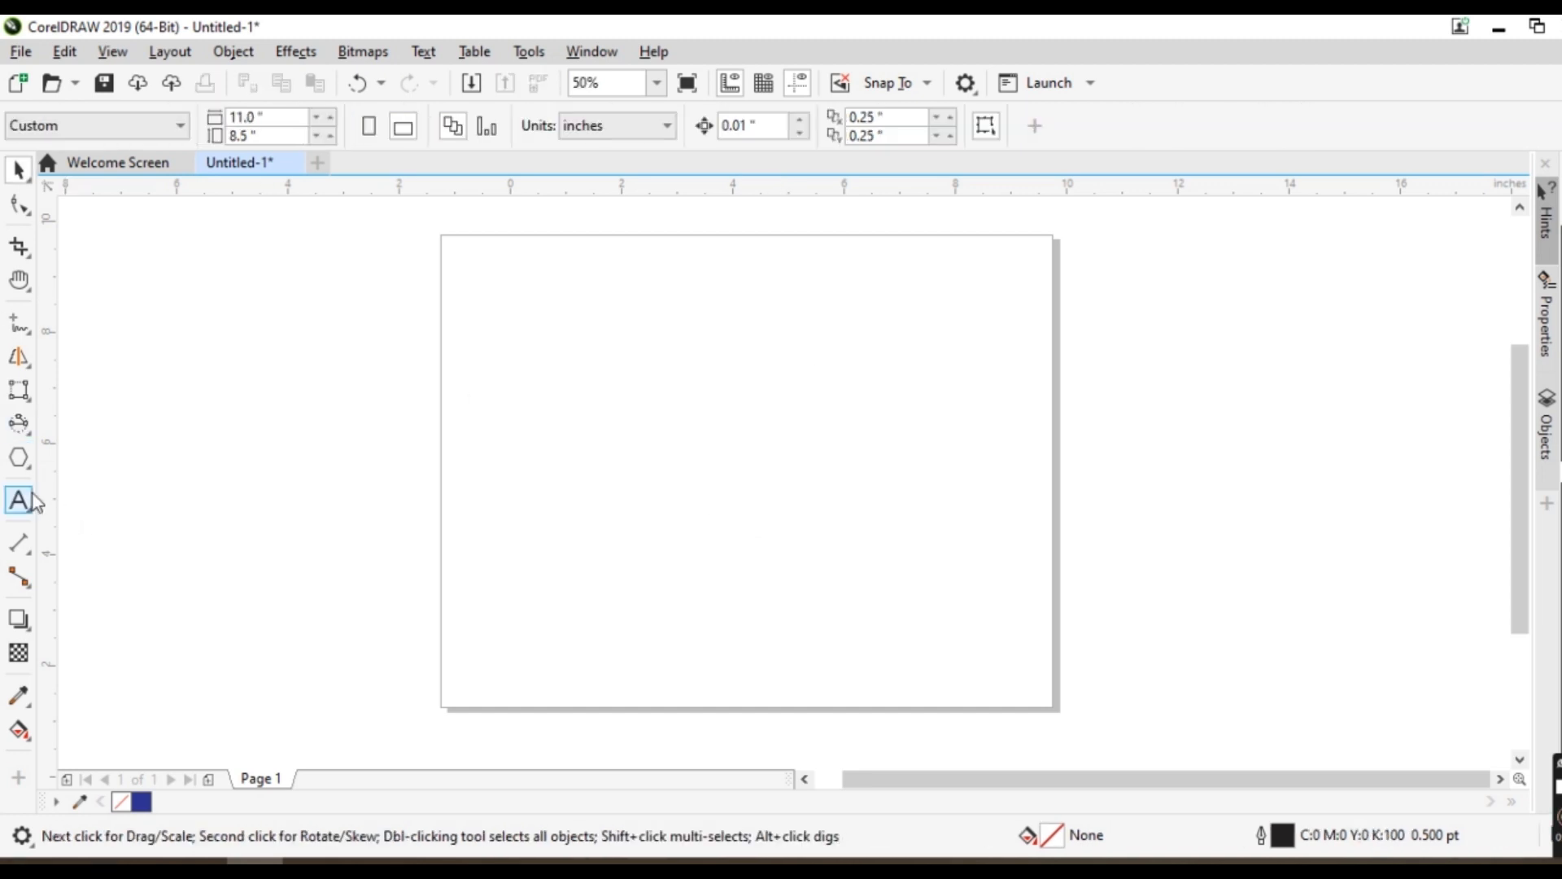
- Draw a five-sided polygon about 4.04 by 3.45 inches in the middle of the page and set its number of sides to 6
{"action": "left_click", "coordinate": [19, 458]}
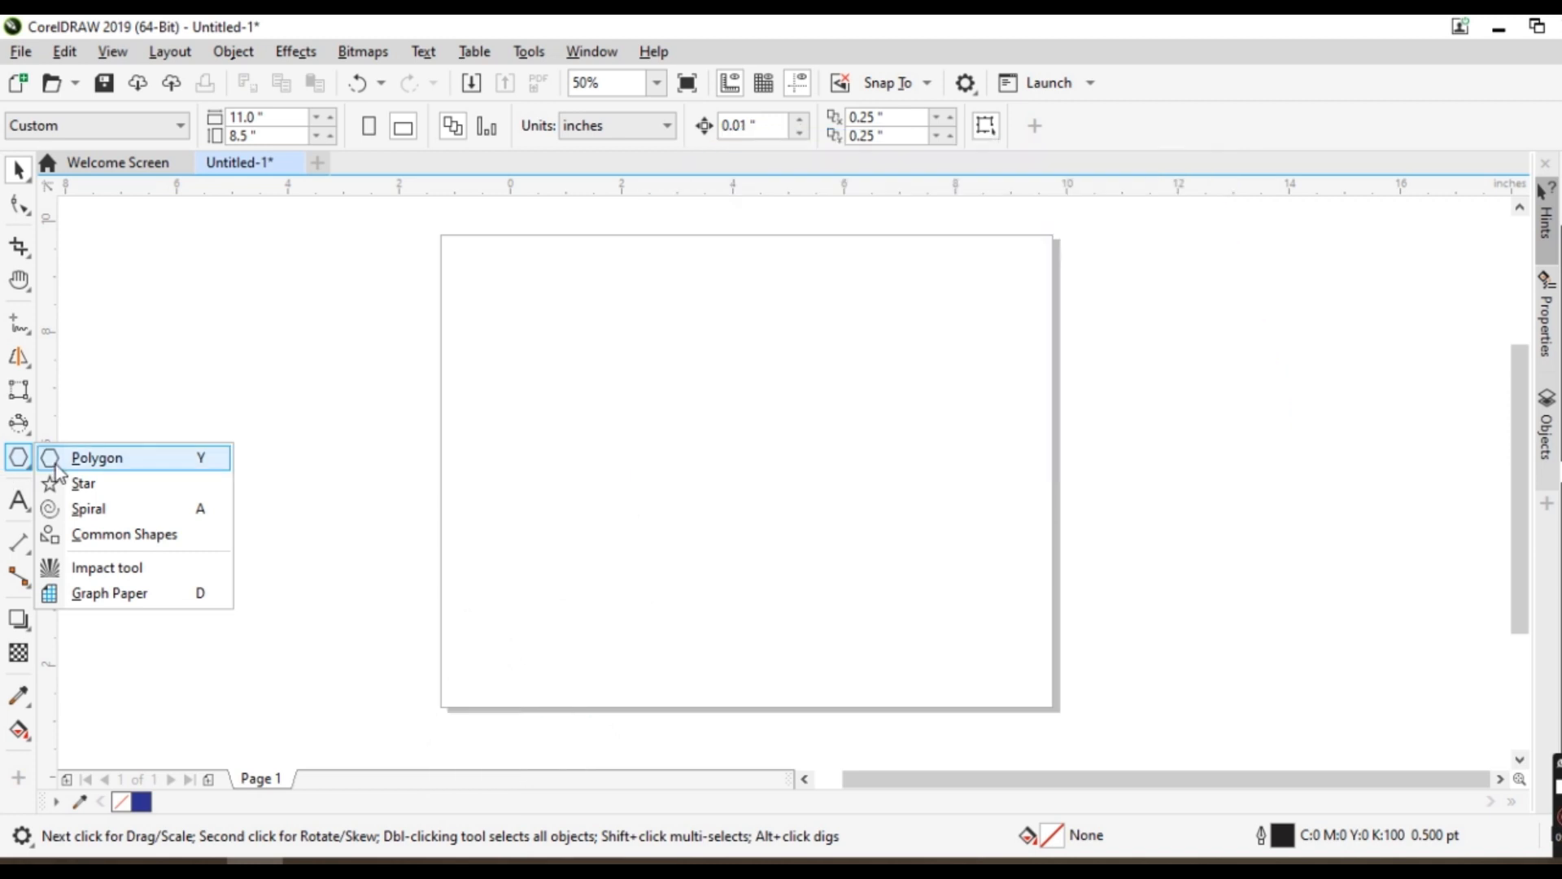
{"action": "left_click", "coordinate": [57, 465]}
{"action": "mouse_move", "coordinate": [630, 365]}
{"action": "left_mouse_down"}
{"action": "mouse_move", "coordinate": [741, 482]}
{"action": "mouse_move", "coordinate": [859, 563]}
{"action": "left_mouse_up"}
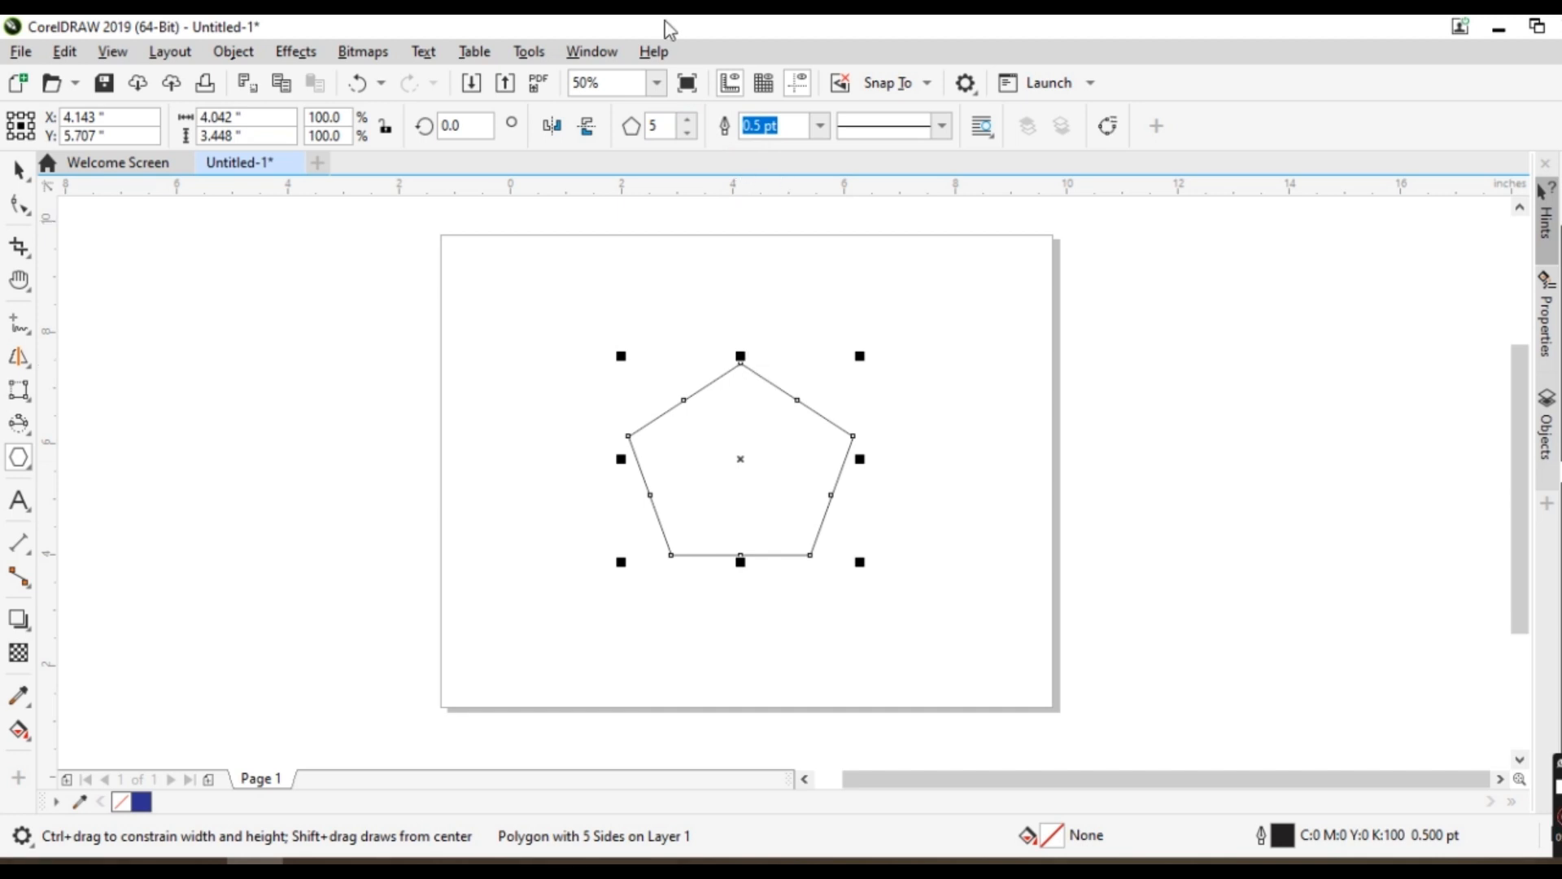
{"action": "left_click", "coordinate": [685, 122]}
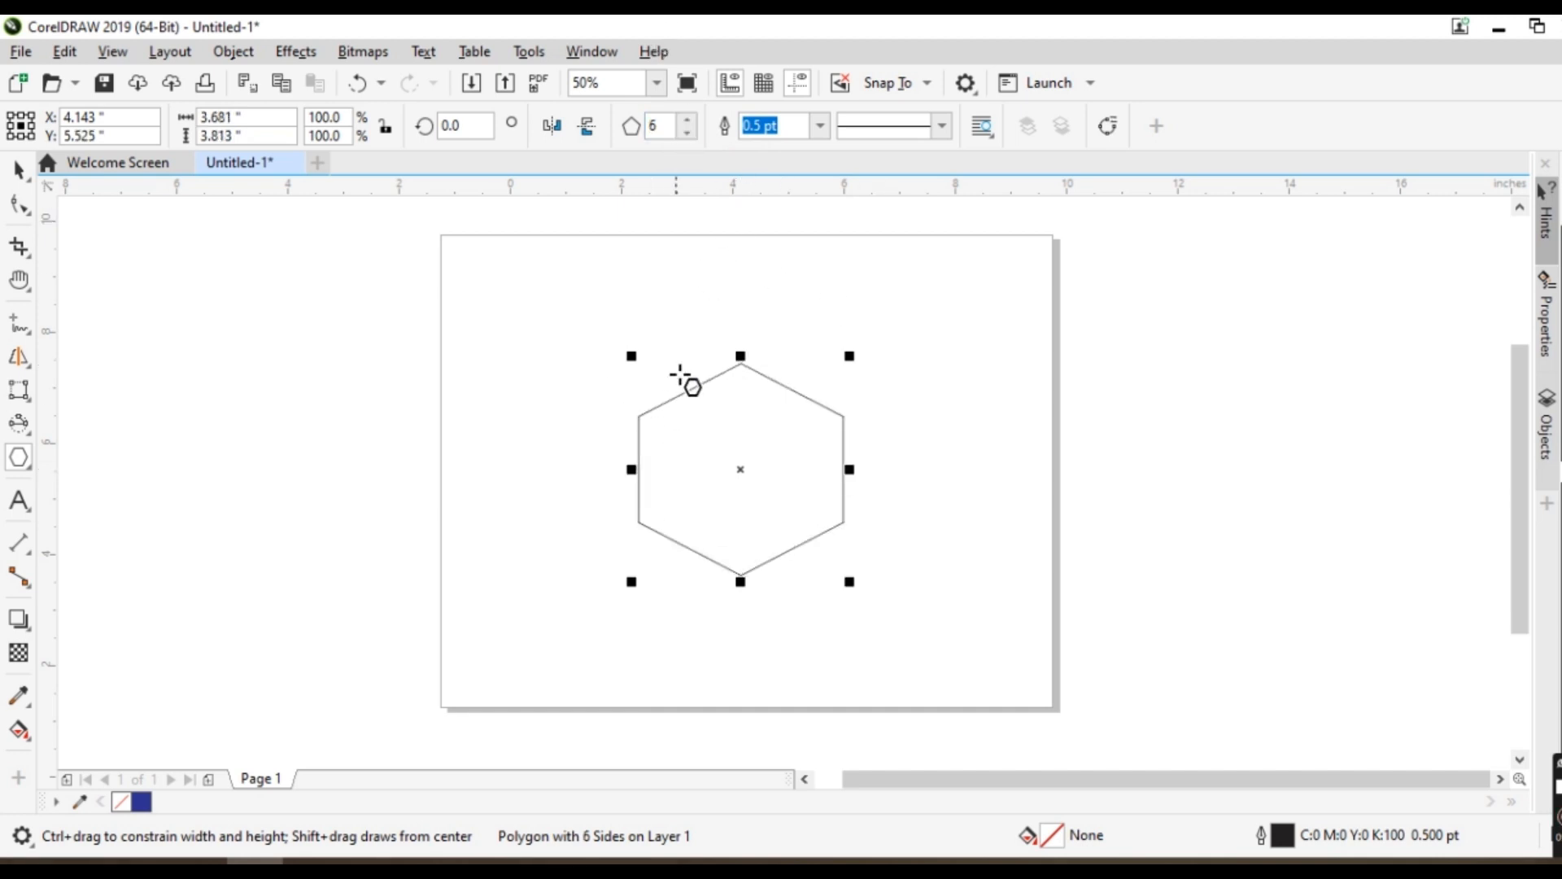
- Set the polygon's number of sides to 7 and its outline width to 10 pt
{"action": "left_click", "coordinate": [688, 122]}
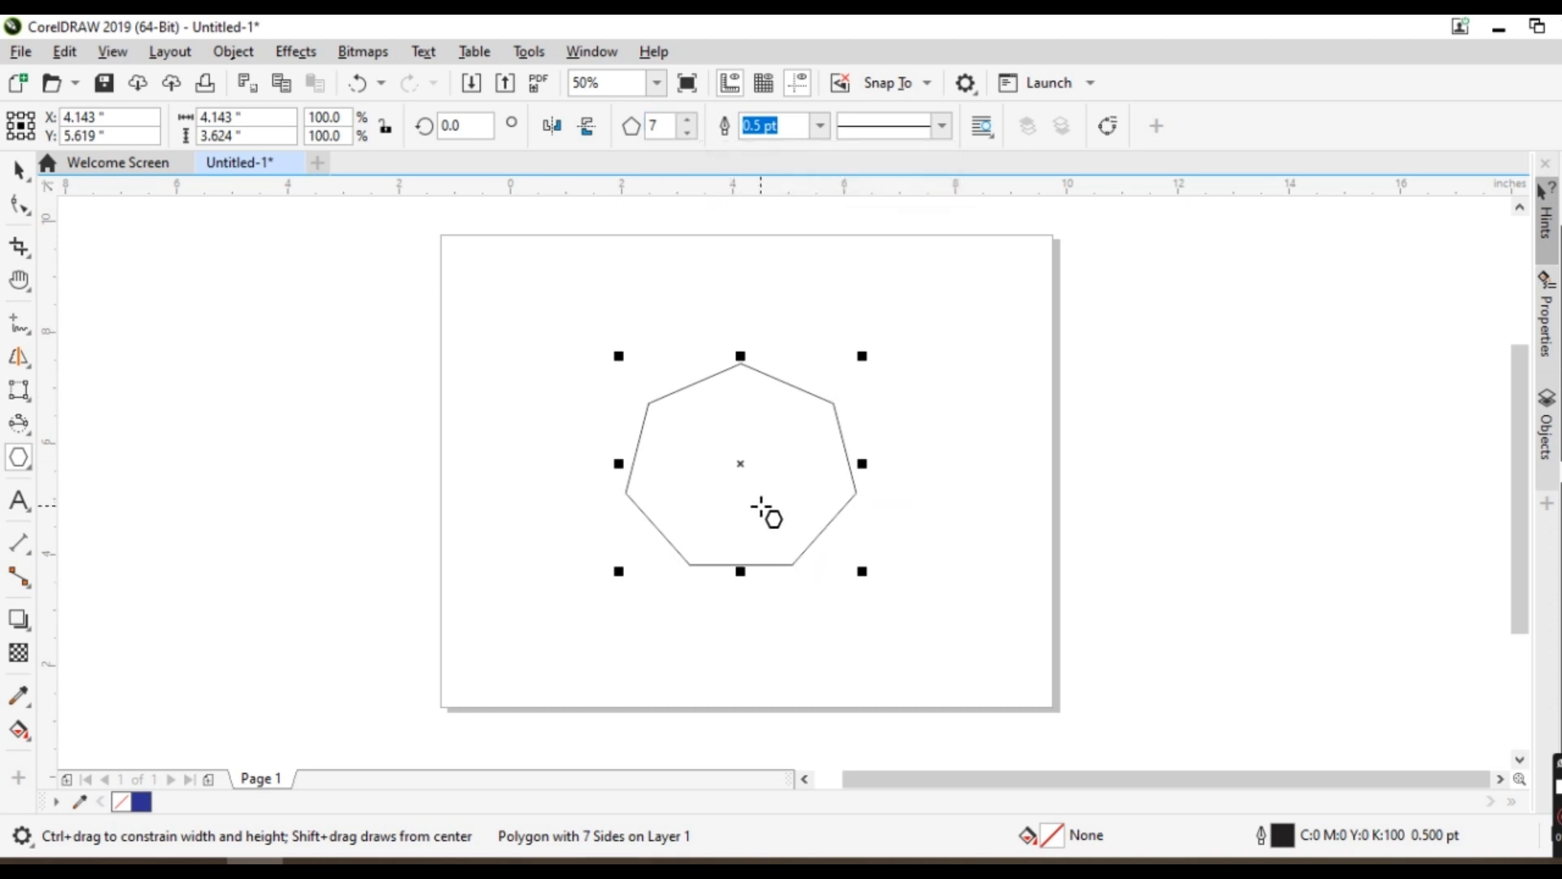
{"action": "left_click", "coordinate": [820, 125]}
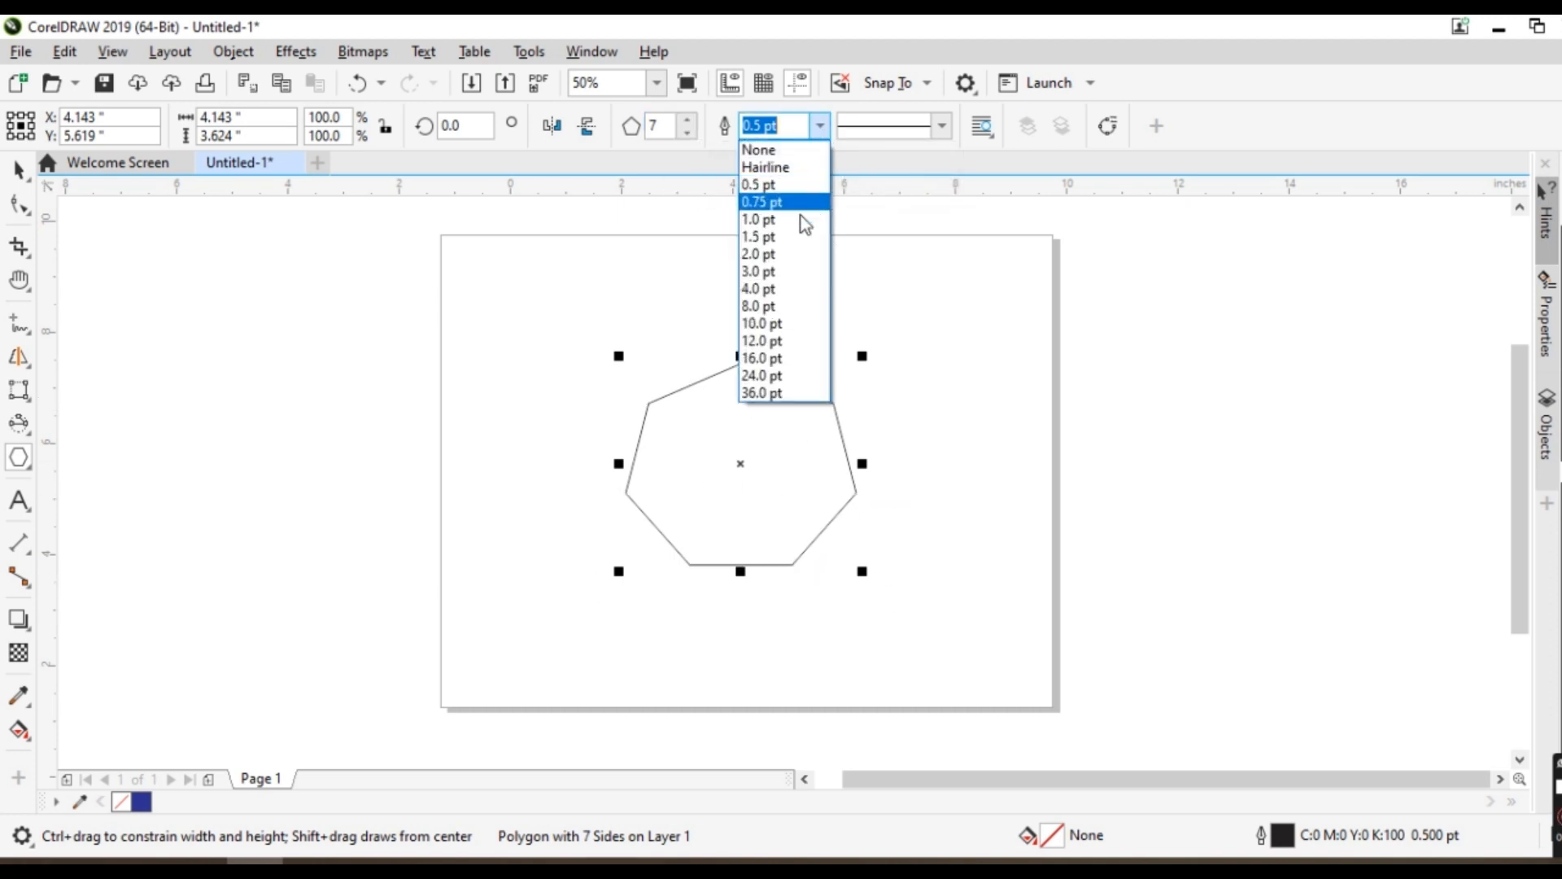
{"action": "left_click", "coordinate": [795, 324]}
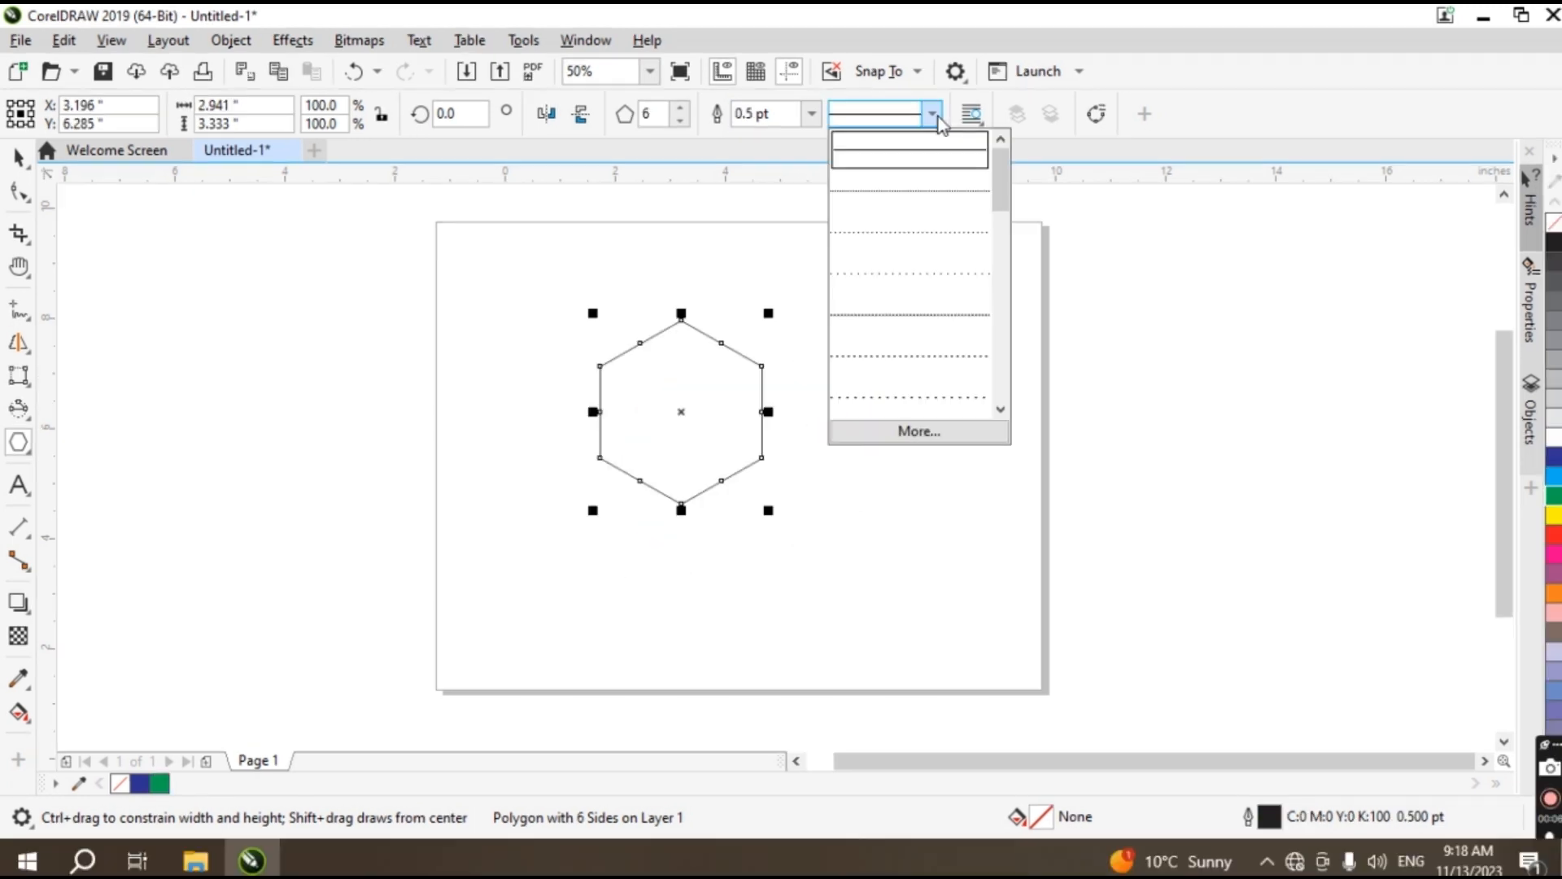
- Give the hexagon a fine dotted outline and set its number of sides to 10
{"action": "left_click", "coordinate": [974, 236]}
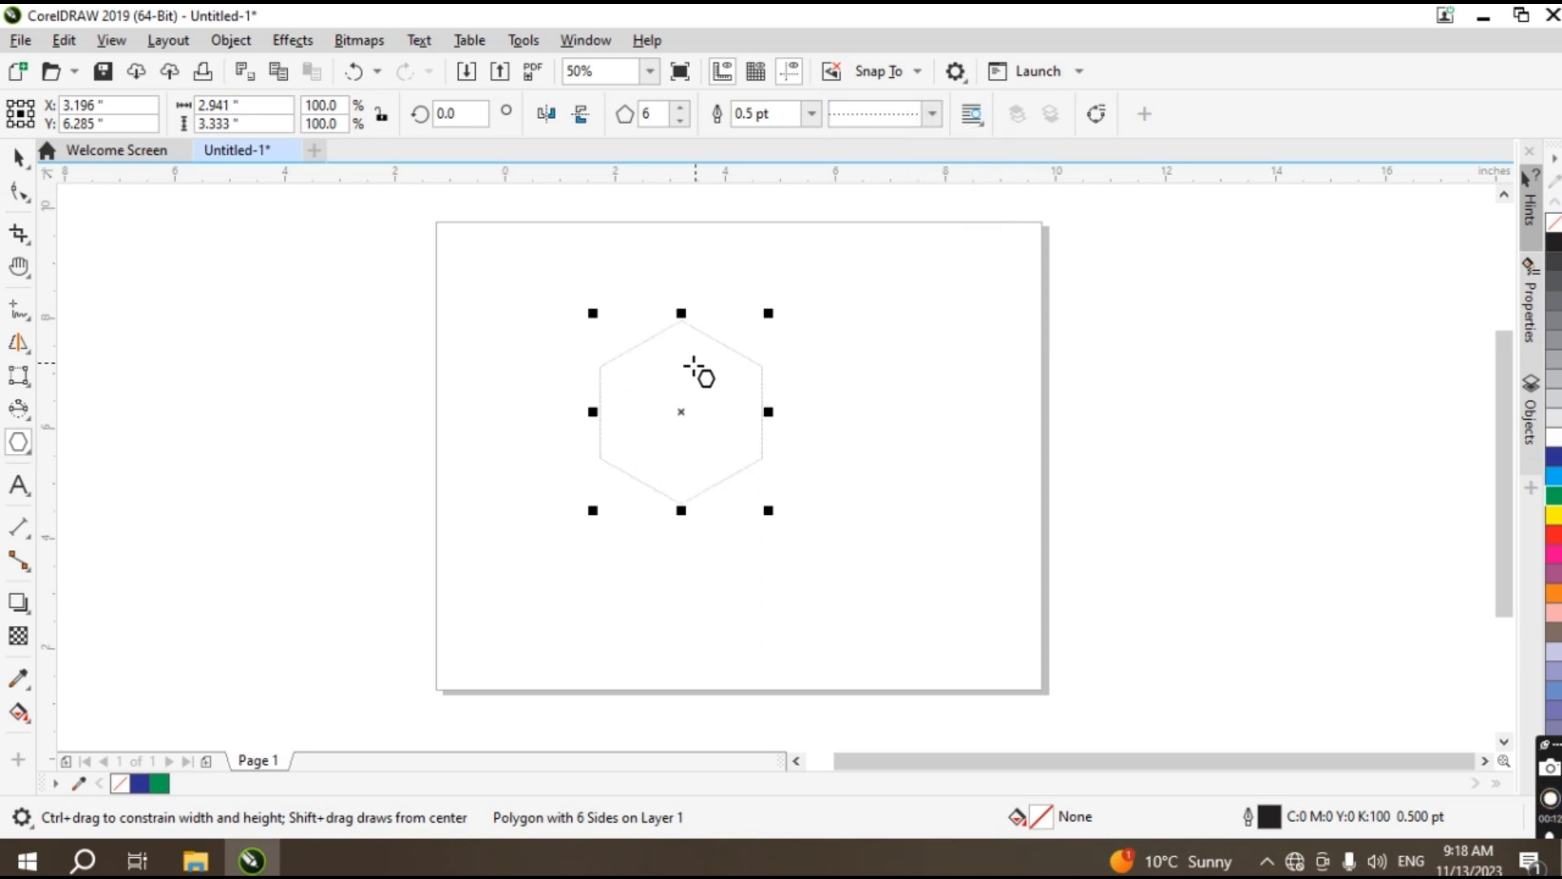
{"action": "left_click", "coordinate": [683, 109]}
{"action": "left_click", "coordinate": [684, 109]}
{"action": "left_click", "coordinate": [684, 109]}
{"action": "left_click", "coordinate": [683, 109]}
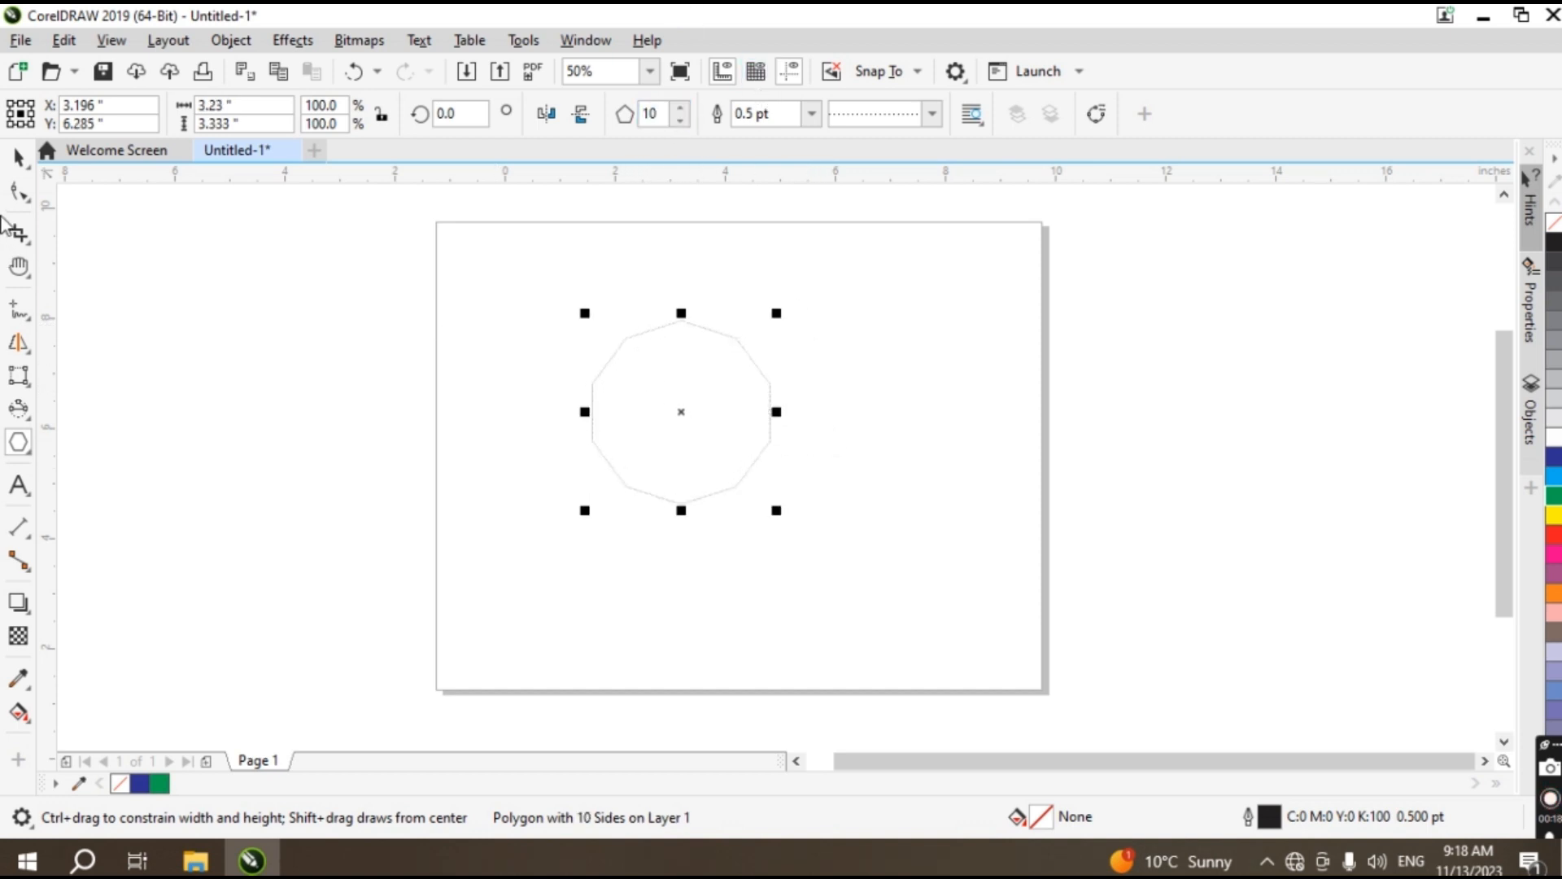
- Try reshaping the ten-sided polygon into a spiked starburst by pulling a corner node inward, and undo it
{"action": "left_click", "coordinate": [19, 192]}
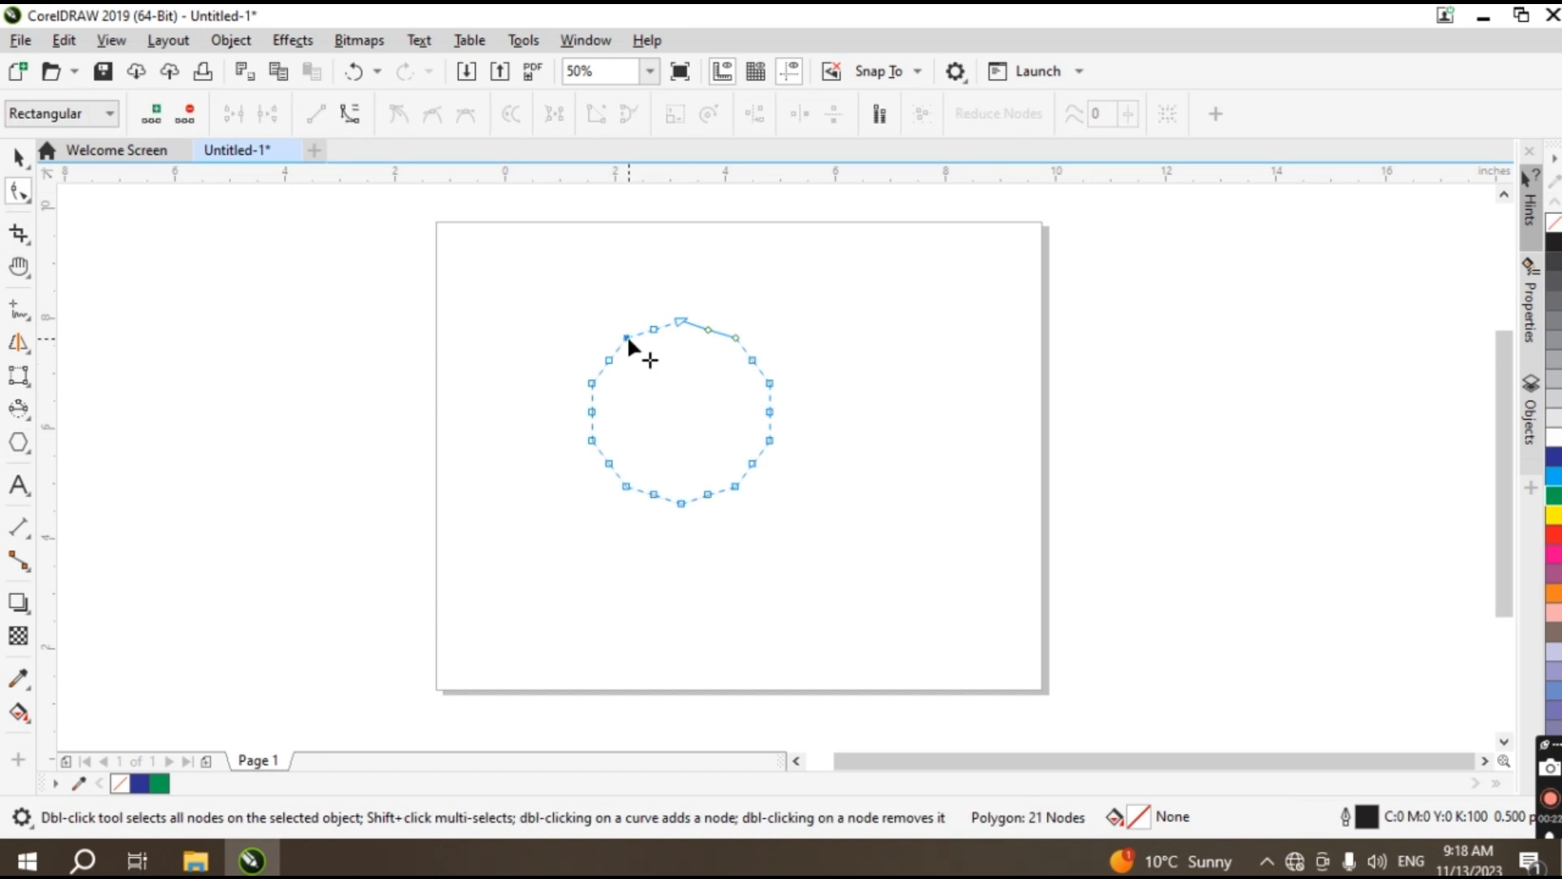
{"action": "left_click_drag", "start_coordinate": [627, 338], "coordinate": [657, 384]}
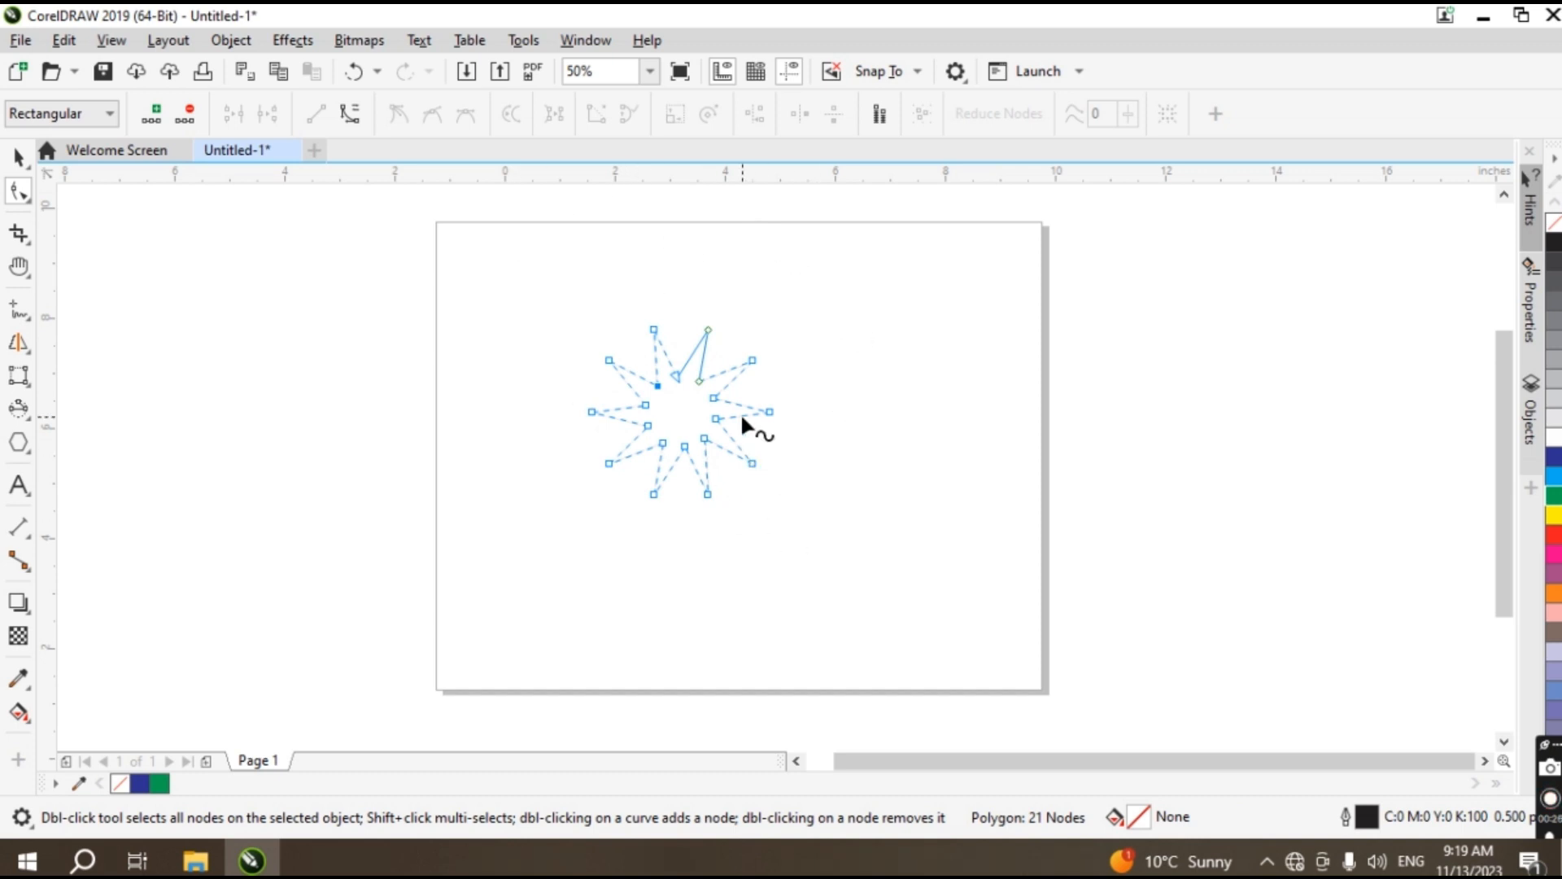
{"action": "key", "text": "ctrl+z"}
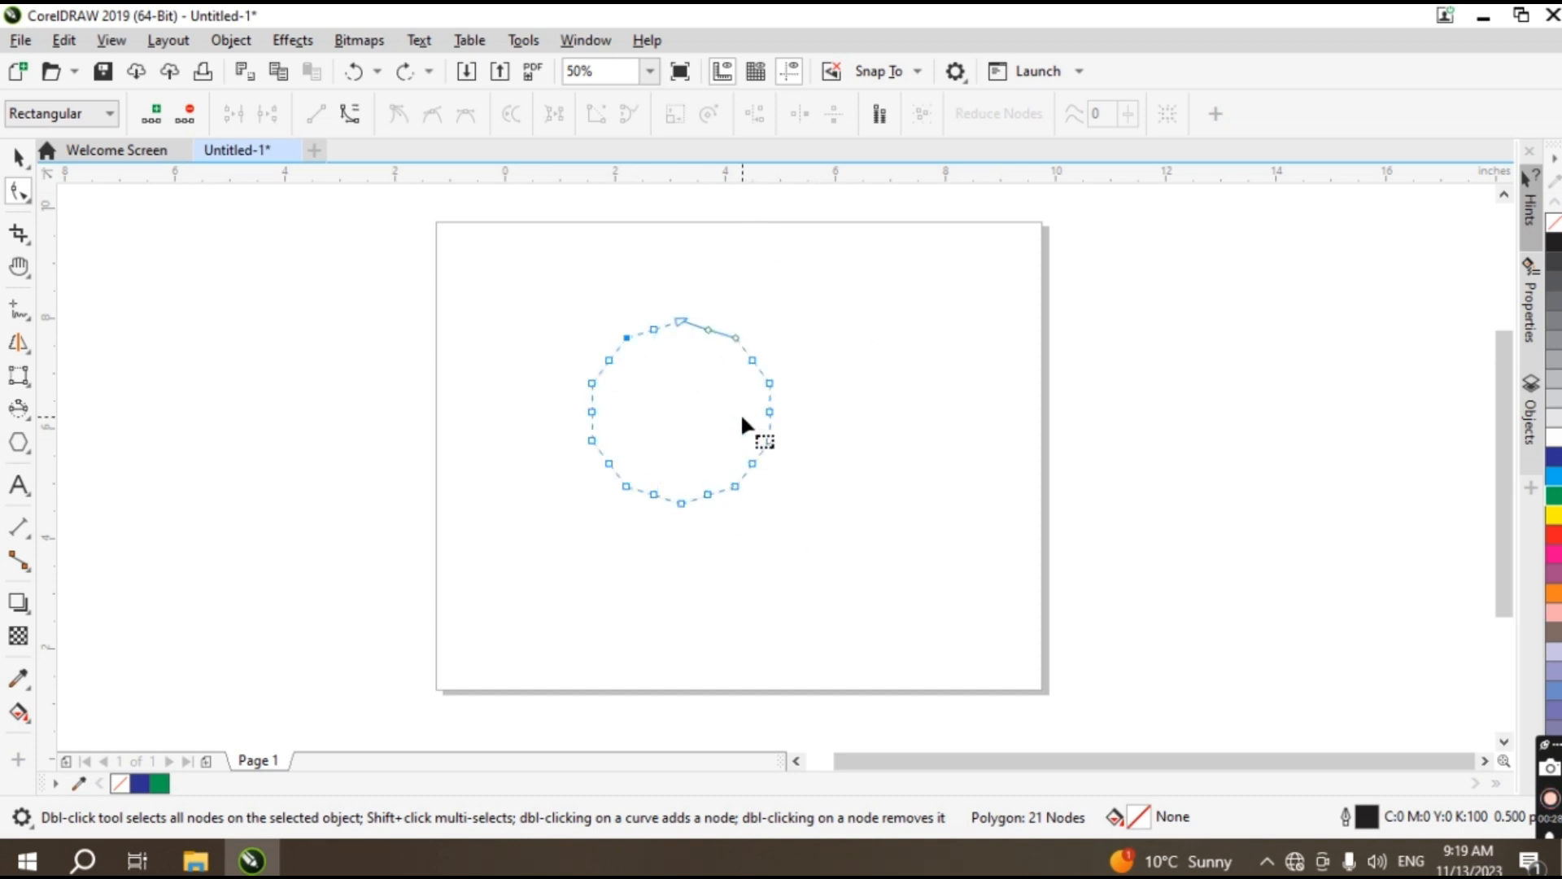
- Reshape the ten-sided polygon into a swirled pinwheel by pulling a mid-side node near its top inward and sideways, and deselect it
{"action": "left_click_drag", "start_coordinate": [657, 336], "coordinate": [695, 382]}
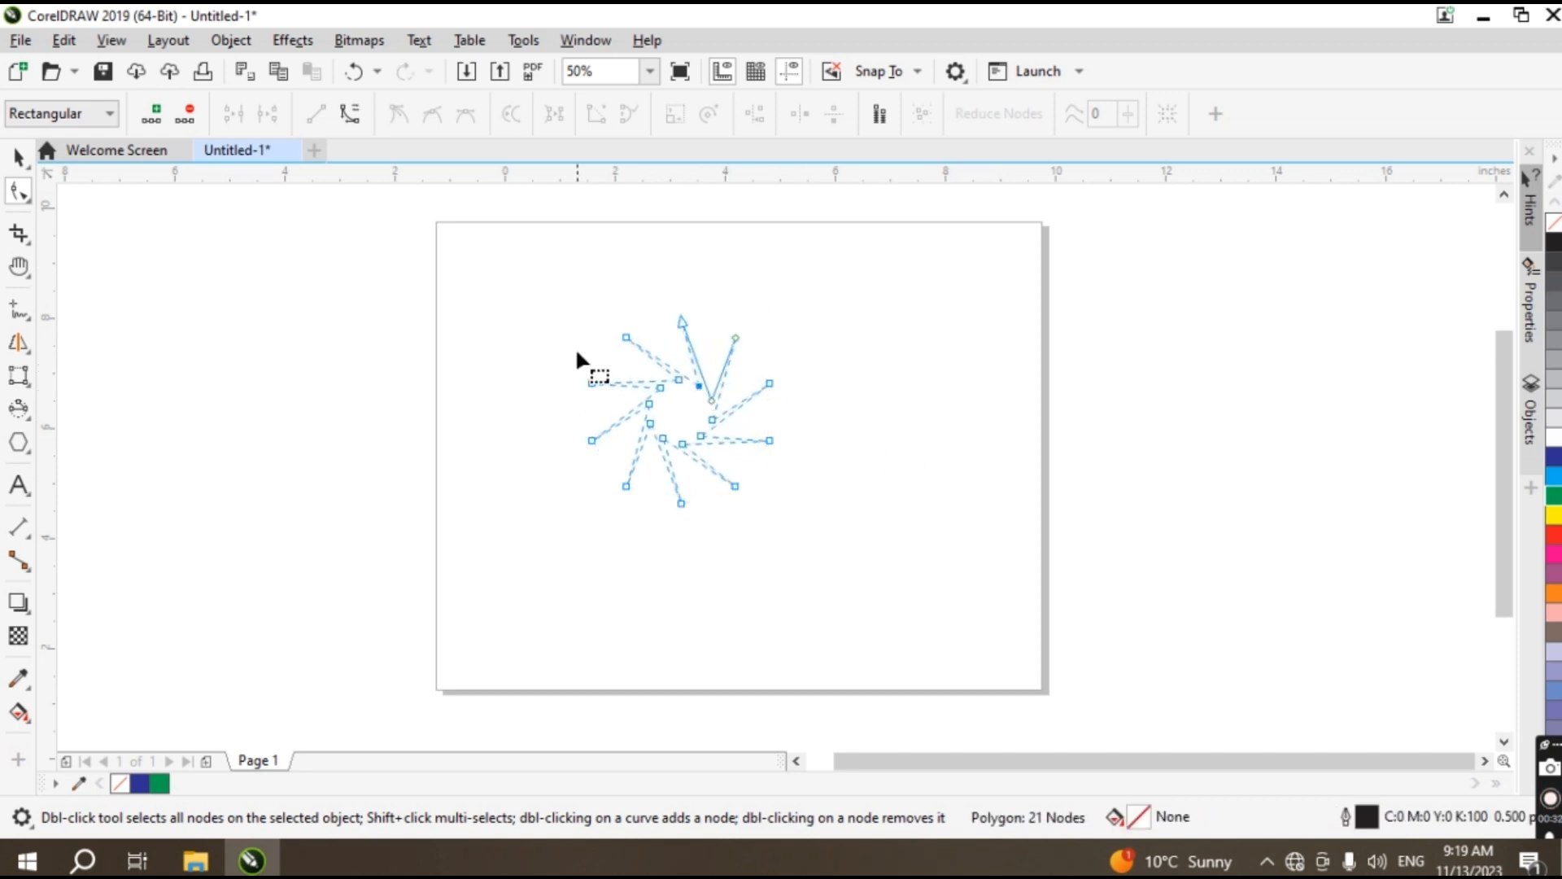
{"action": "left_click", "coordinate": [18, 157]}
{"action": "left_click", "coordinate": [535, 559]}
{"action": "left_click", "coordinate": [670, 429]}
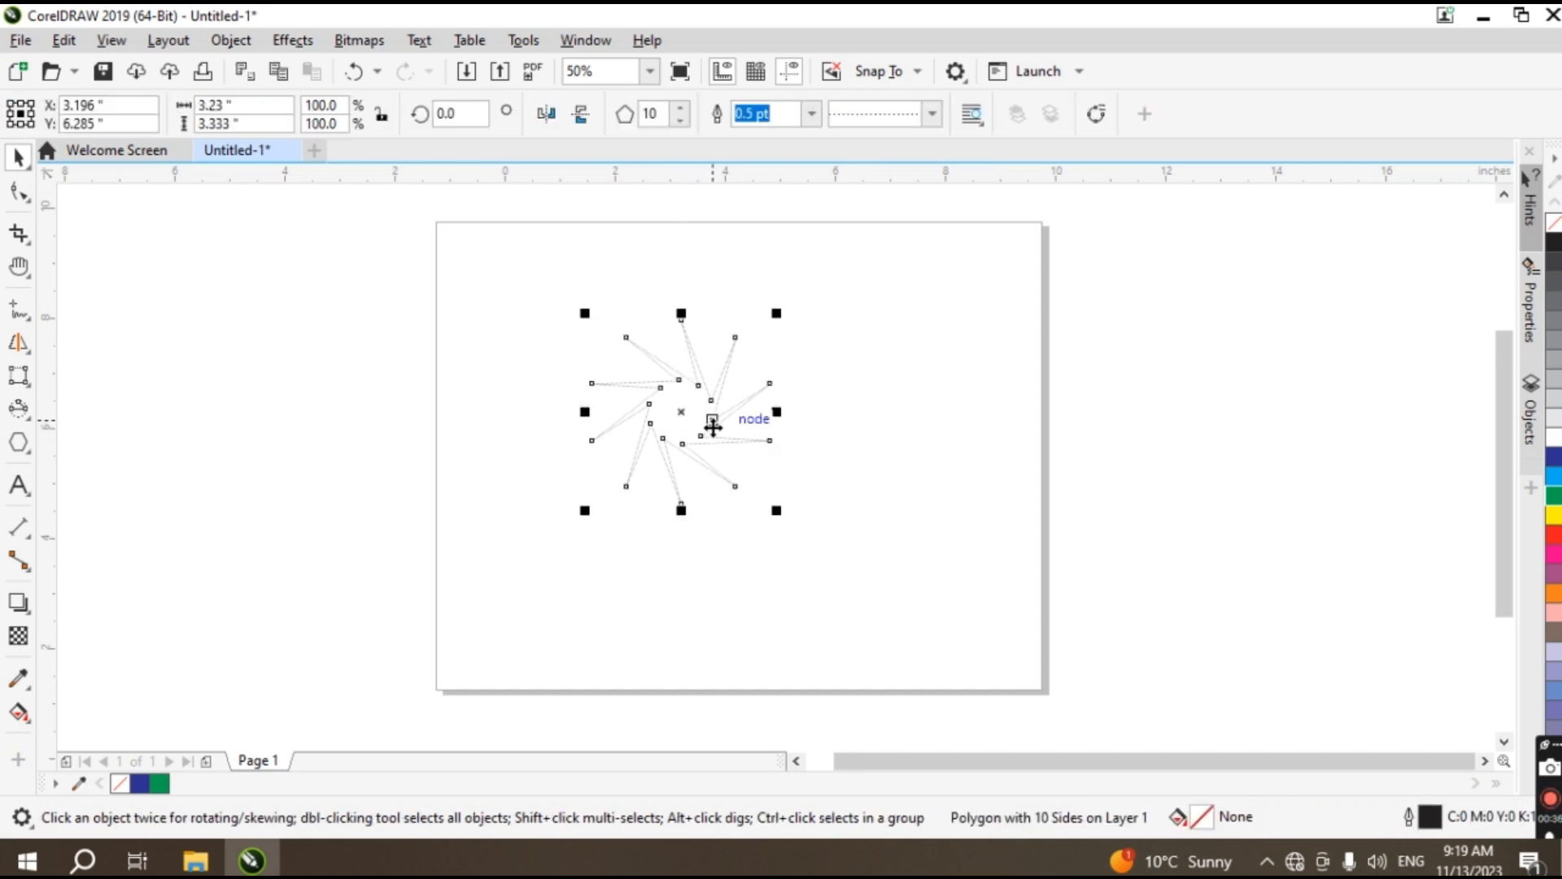
{"action": "left_click", "coordinate": [922, 429]}
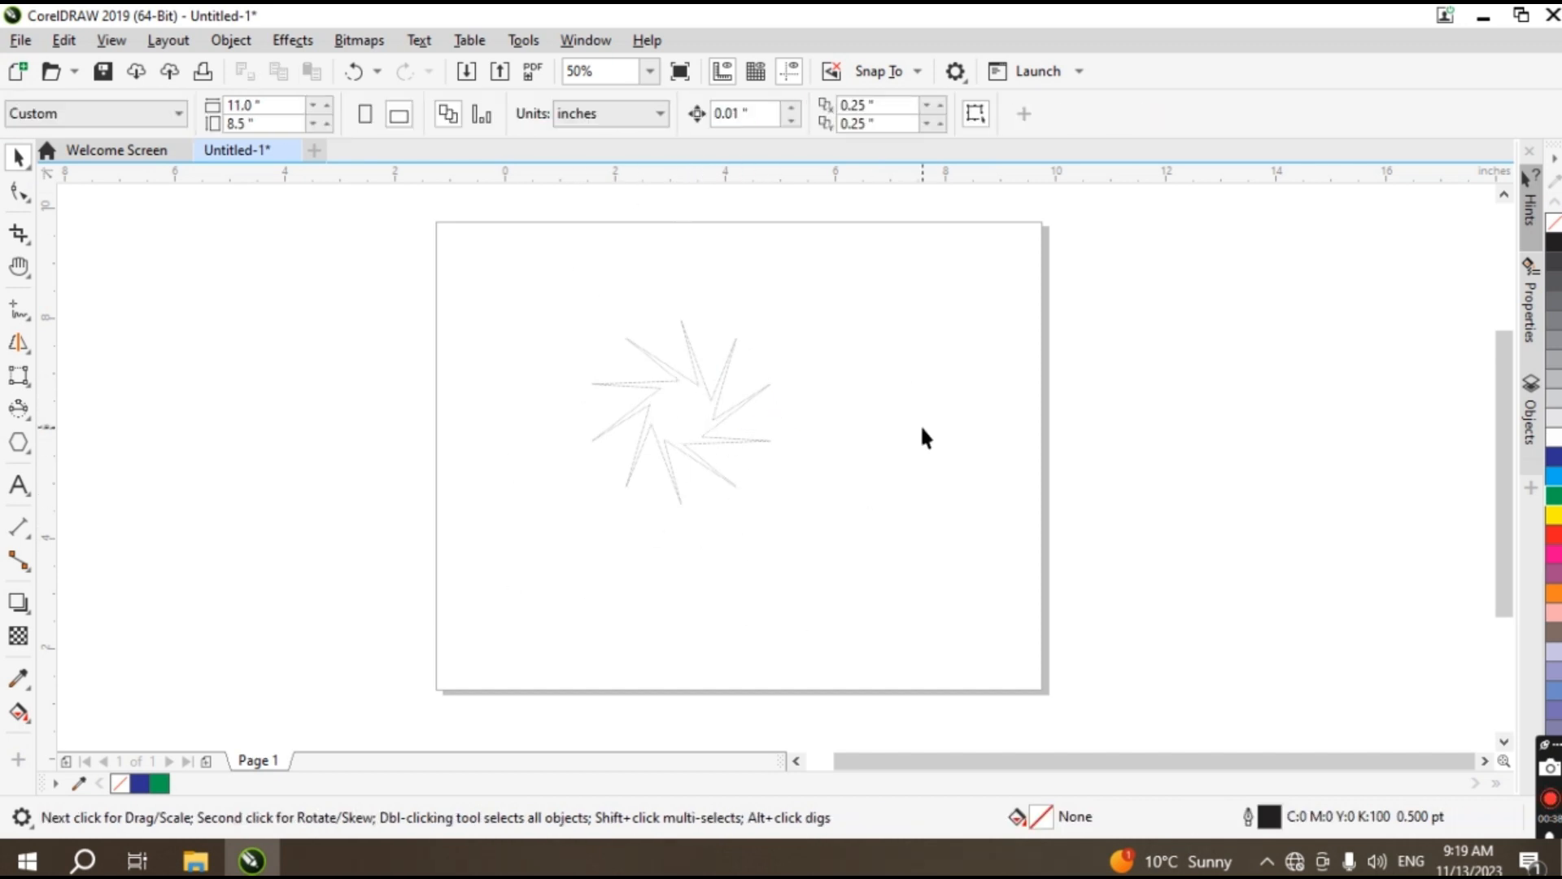
- Draw a five-pointed star about 5.08 by 5.04 inches across the page's right edge
{"action": "left_click", "coordinate": [20, 444]}
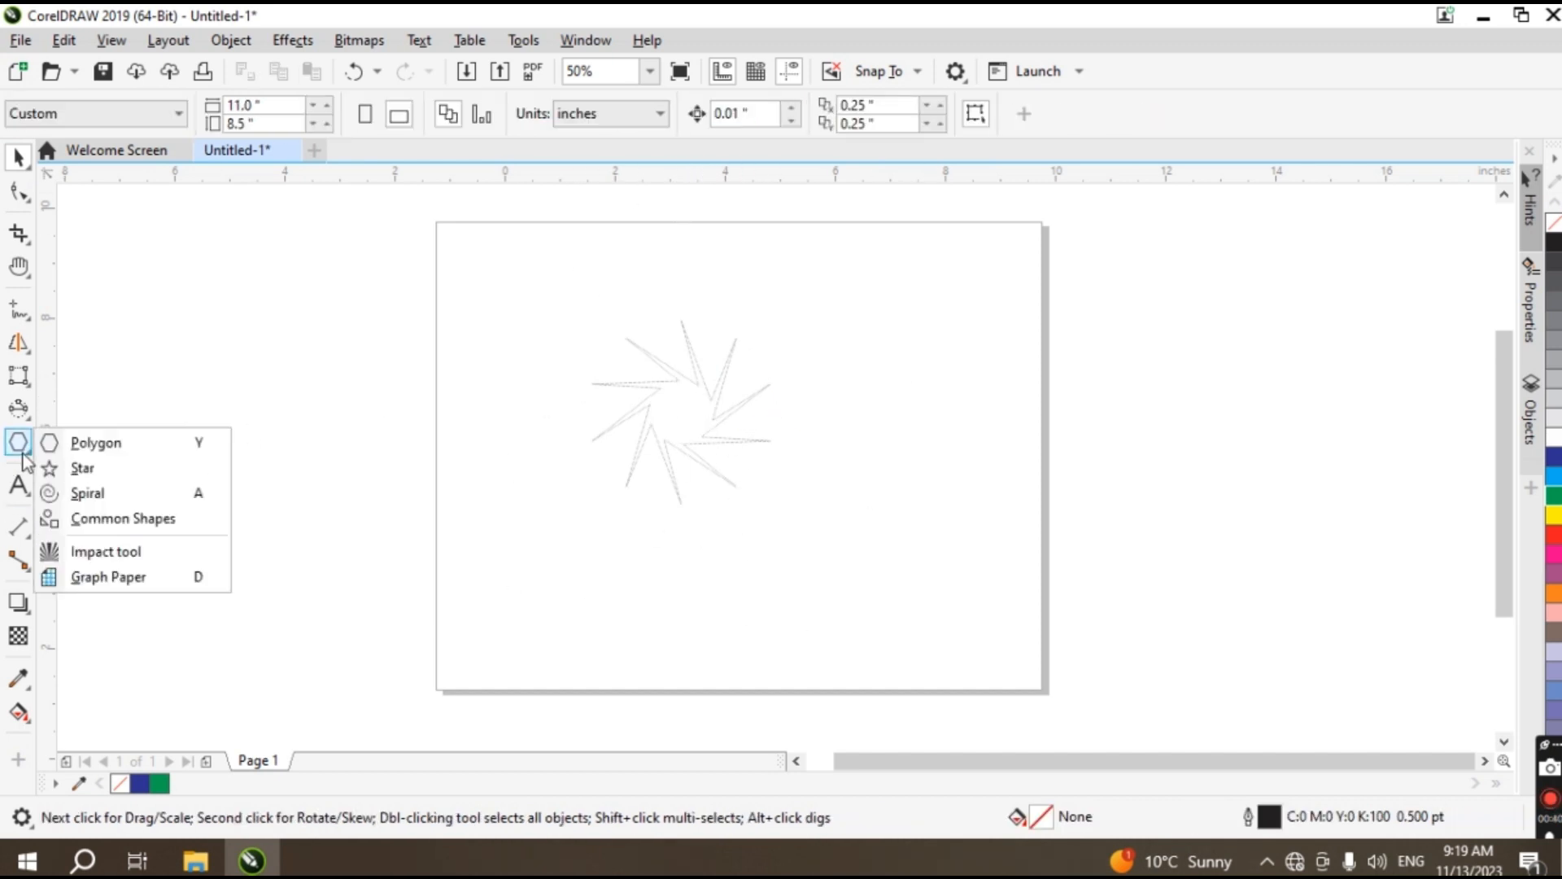
{"action": "left_click", "coordinate": [81, 469]}
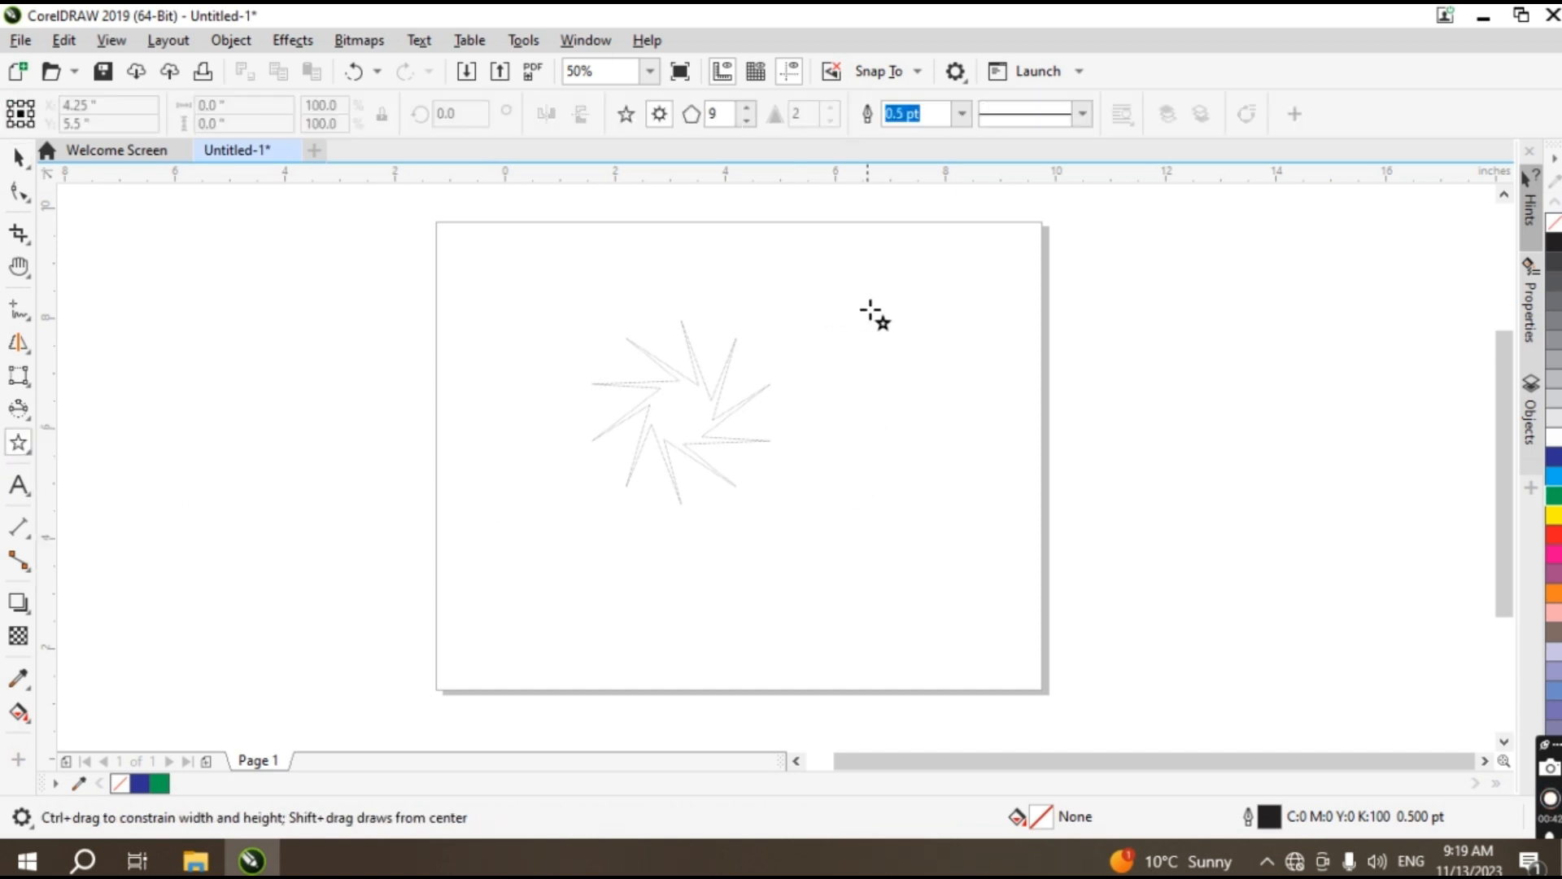
{"action": "left_click_drag", "start_coordinate": [878, 314], "coordinate": [1156, 594]}
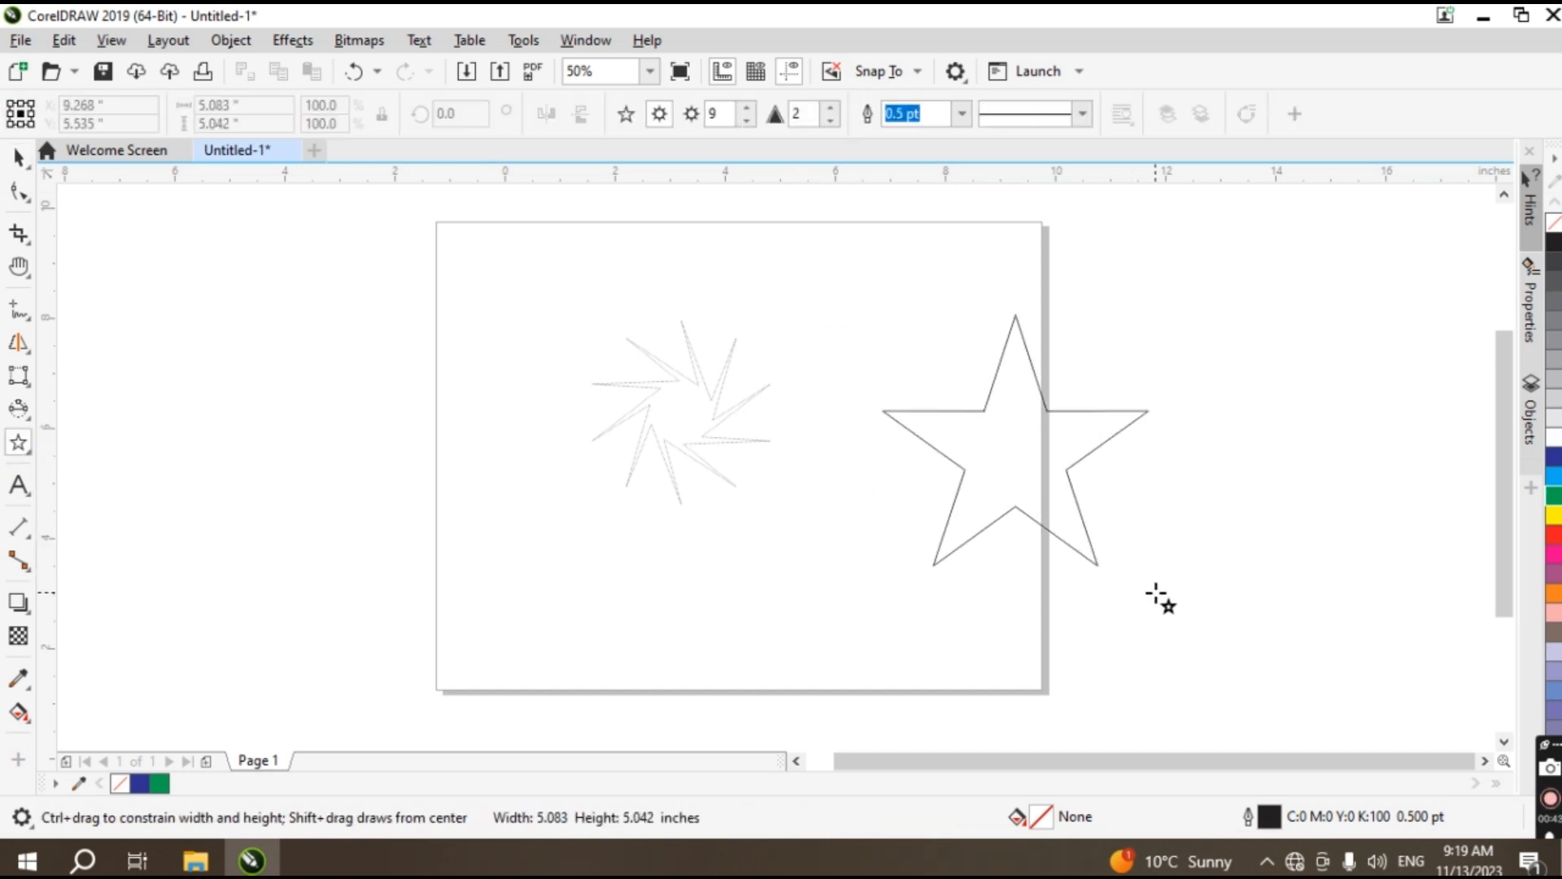
- Pull one of the star's inner nodes toward its centre with the Shape tool so that all five points become narrow spikes
{"action": "left_click", "coordinate": [23, 195]}
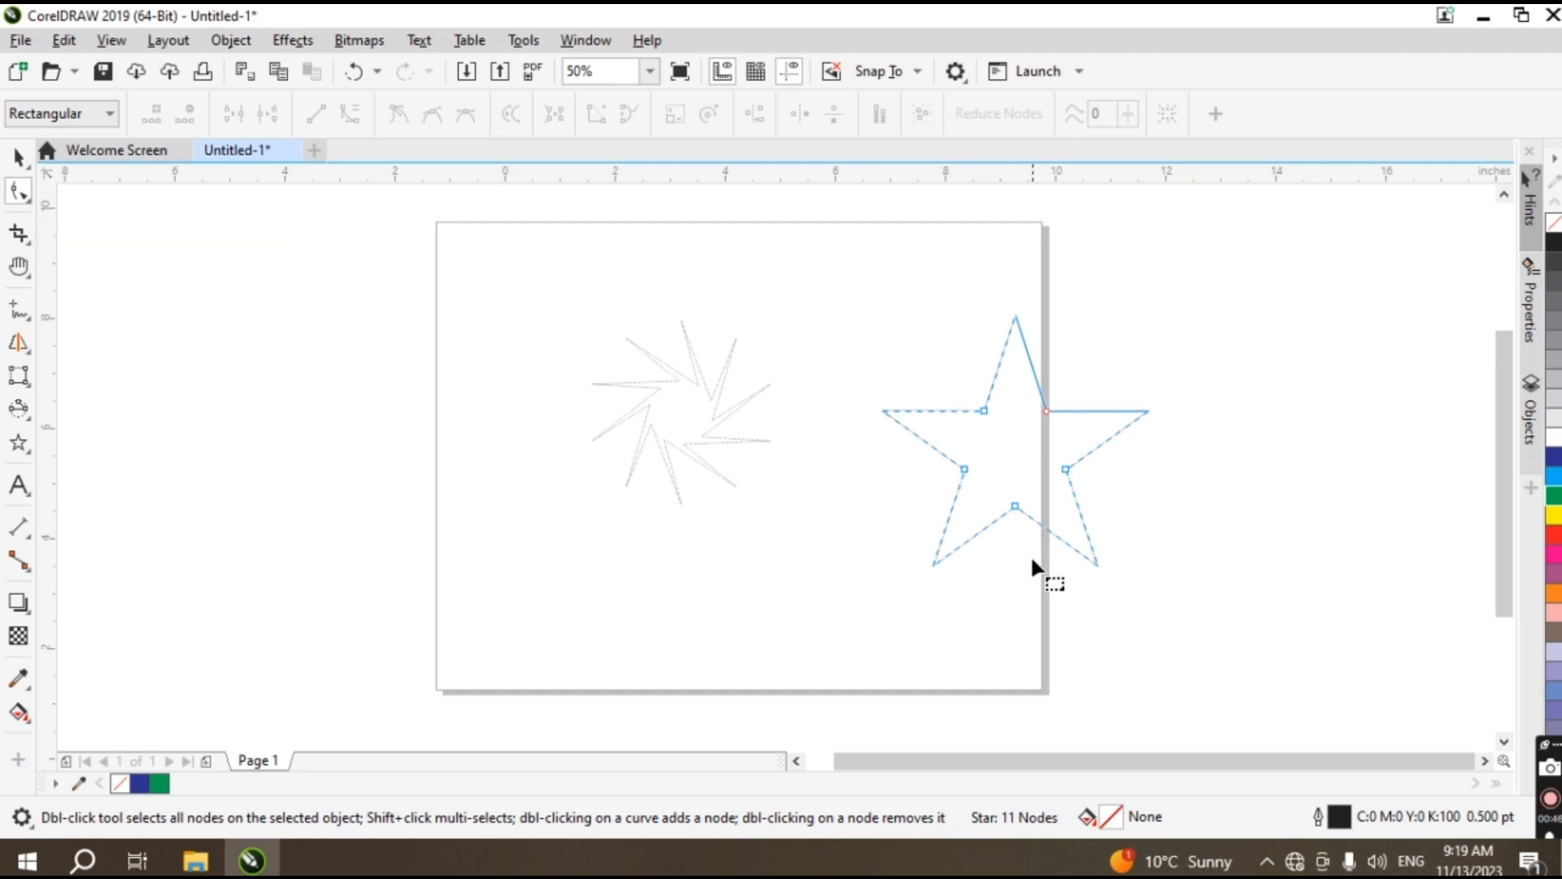
{"action": "left_click_drag", "start_coordinate": [983, 410], "coordinate": [1022, 440]}
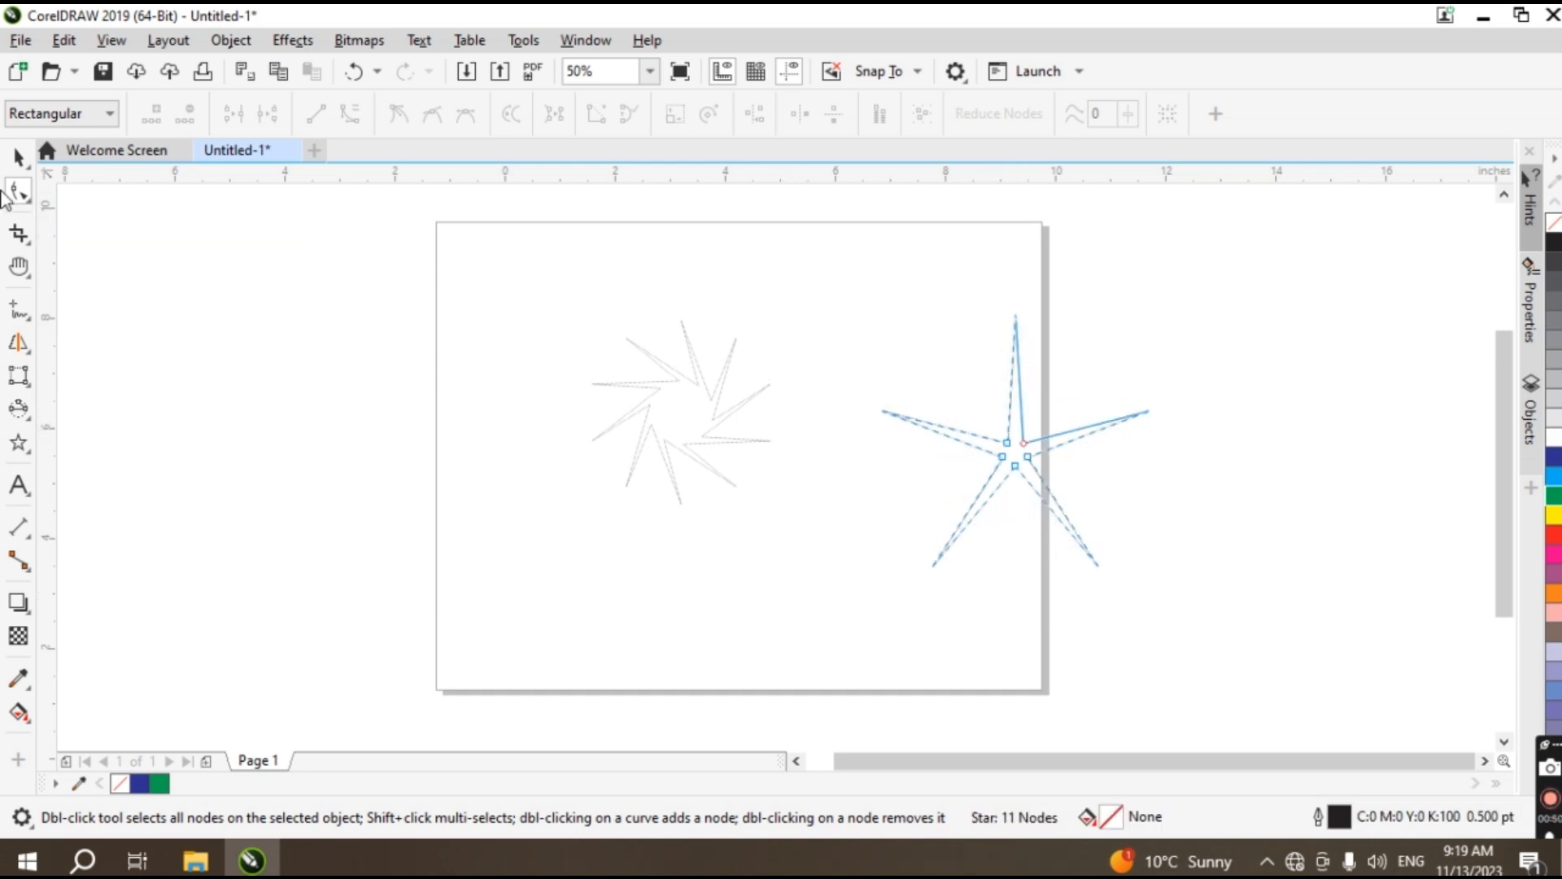
{"action": "left_click", "coordinate": [18, 156]}
{"action": "left_click", "coordinate": [296, 453]}
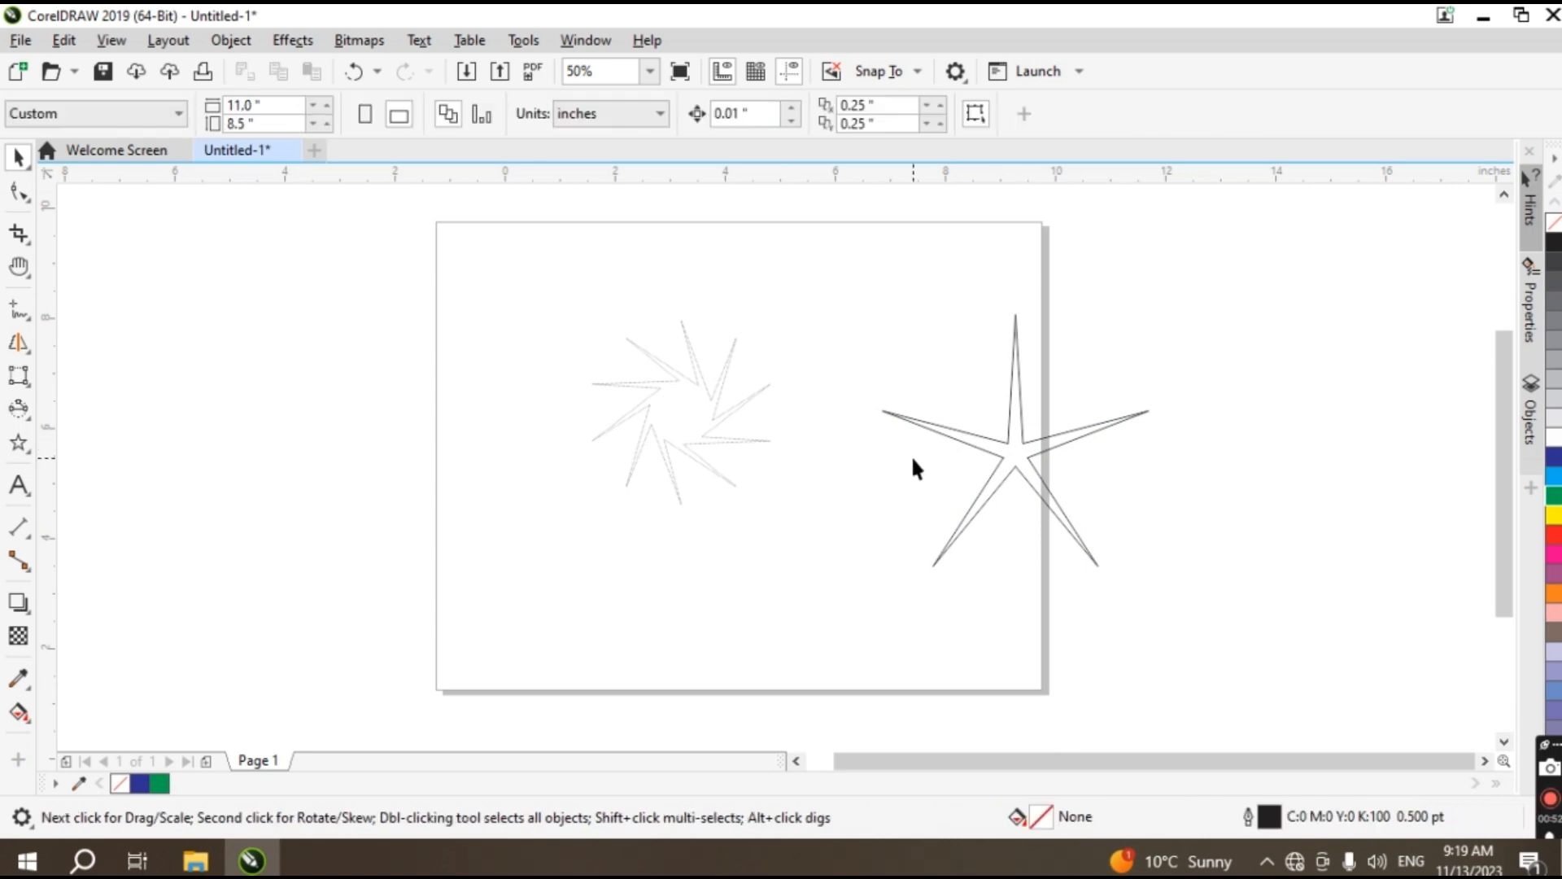
- Delete both the pinwheel and the spiked star from the drawing
{"action": "key", "text": "ctrl+a"}
{"action": "key", "text": "ctrl+s"}
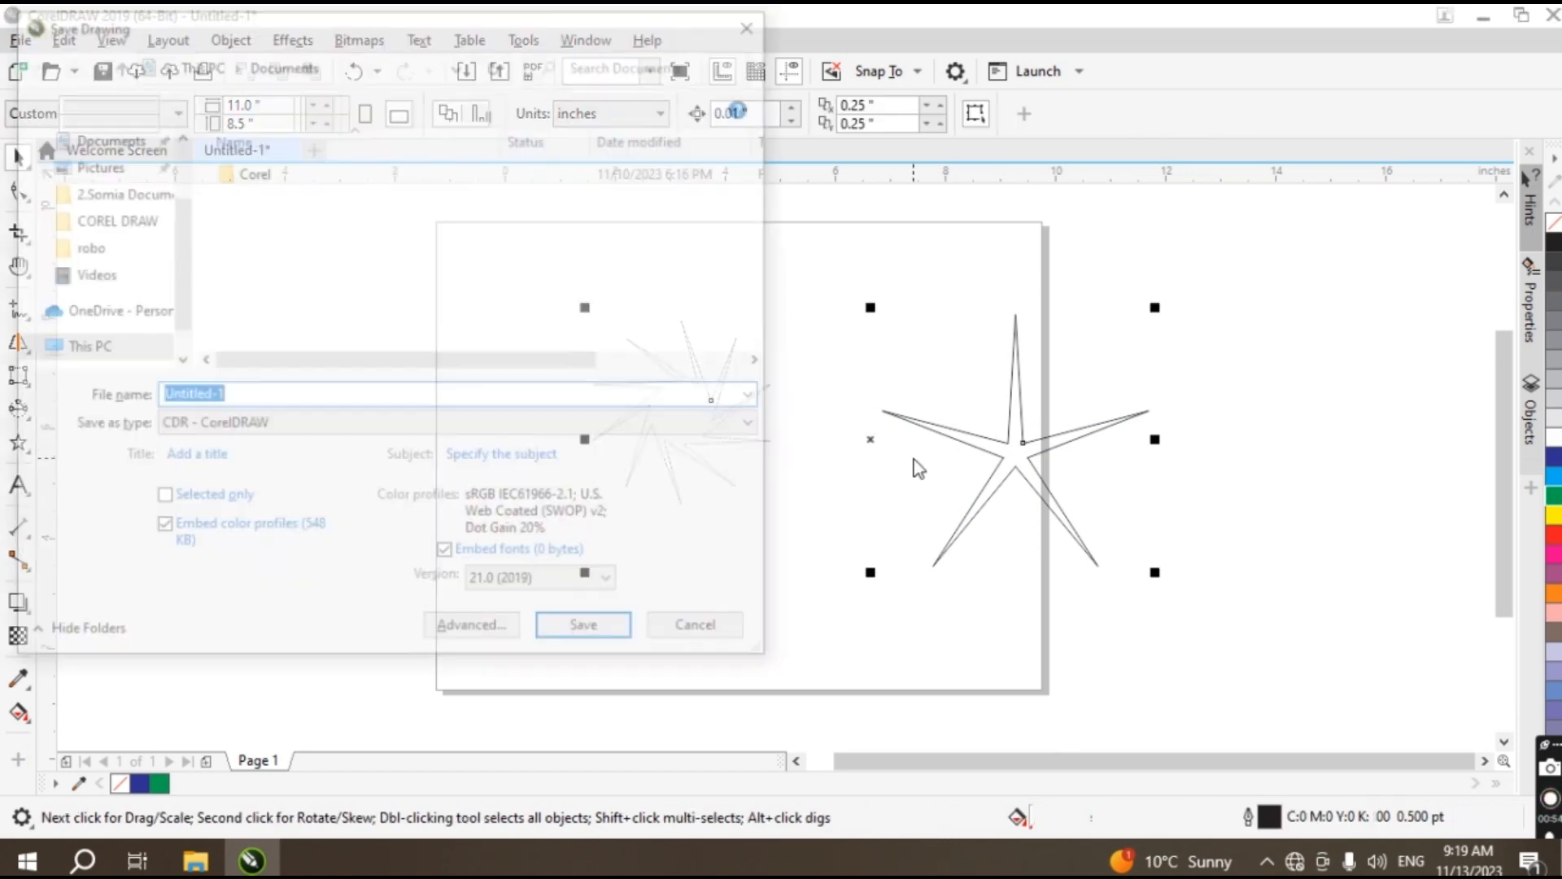
{"action": "left_click", "coordinate": [748, 33]}
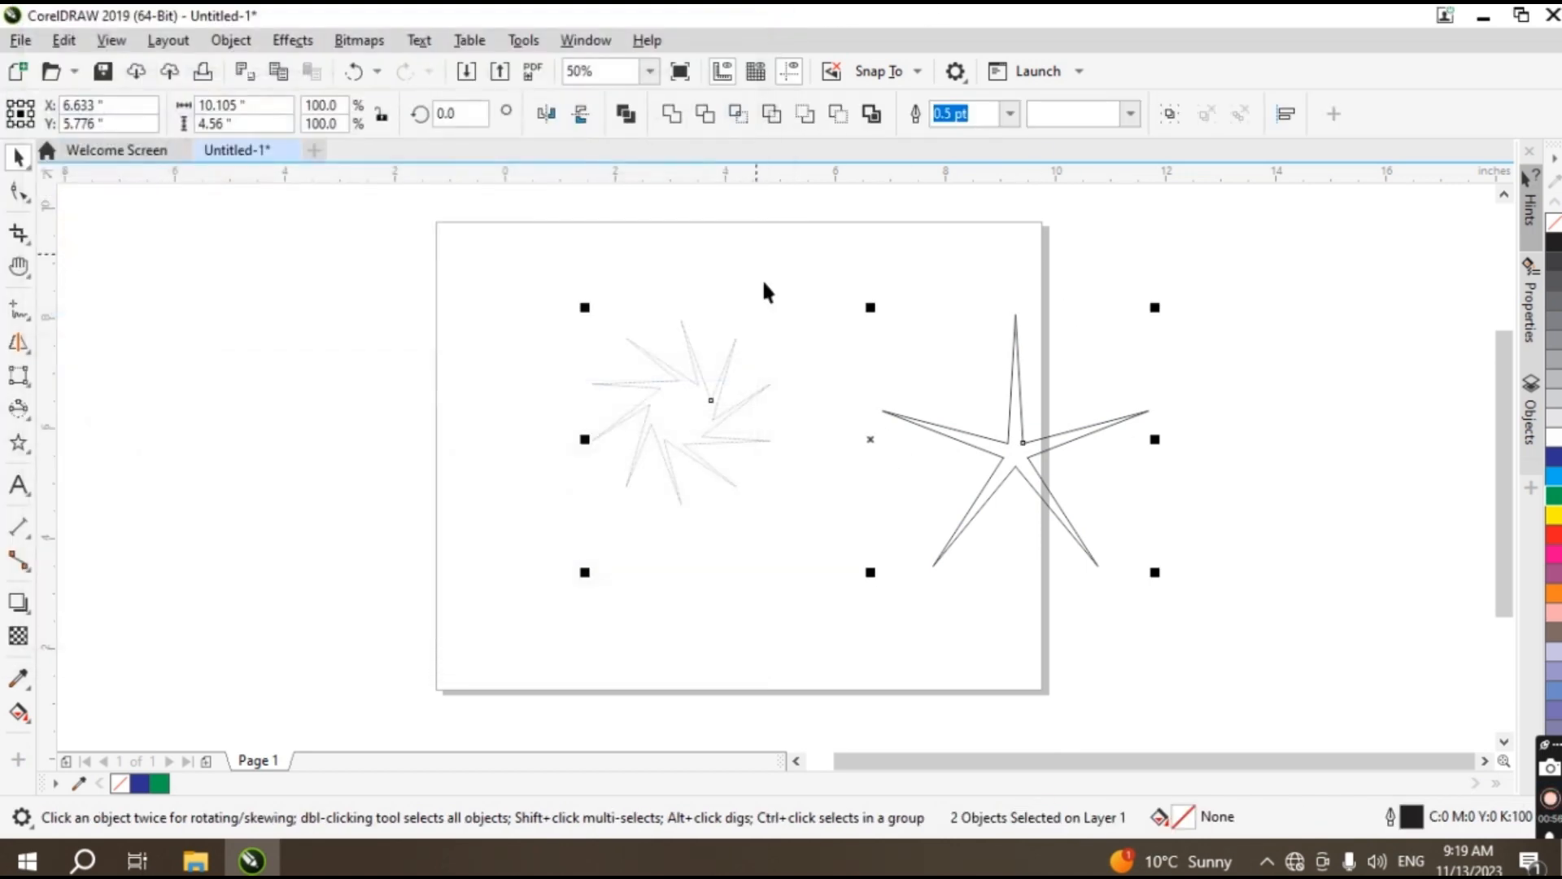
{"action": "key", "text": "Delete"}
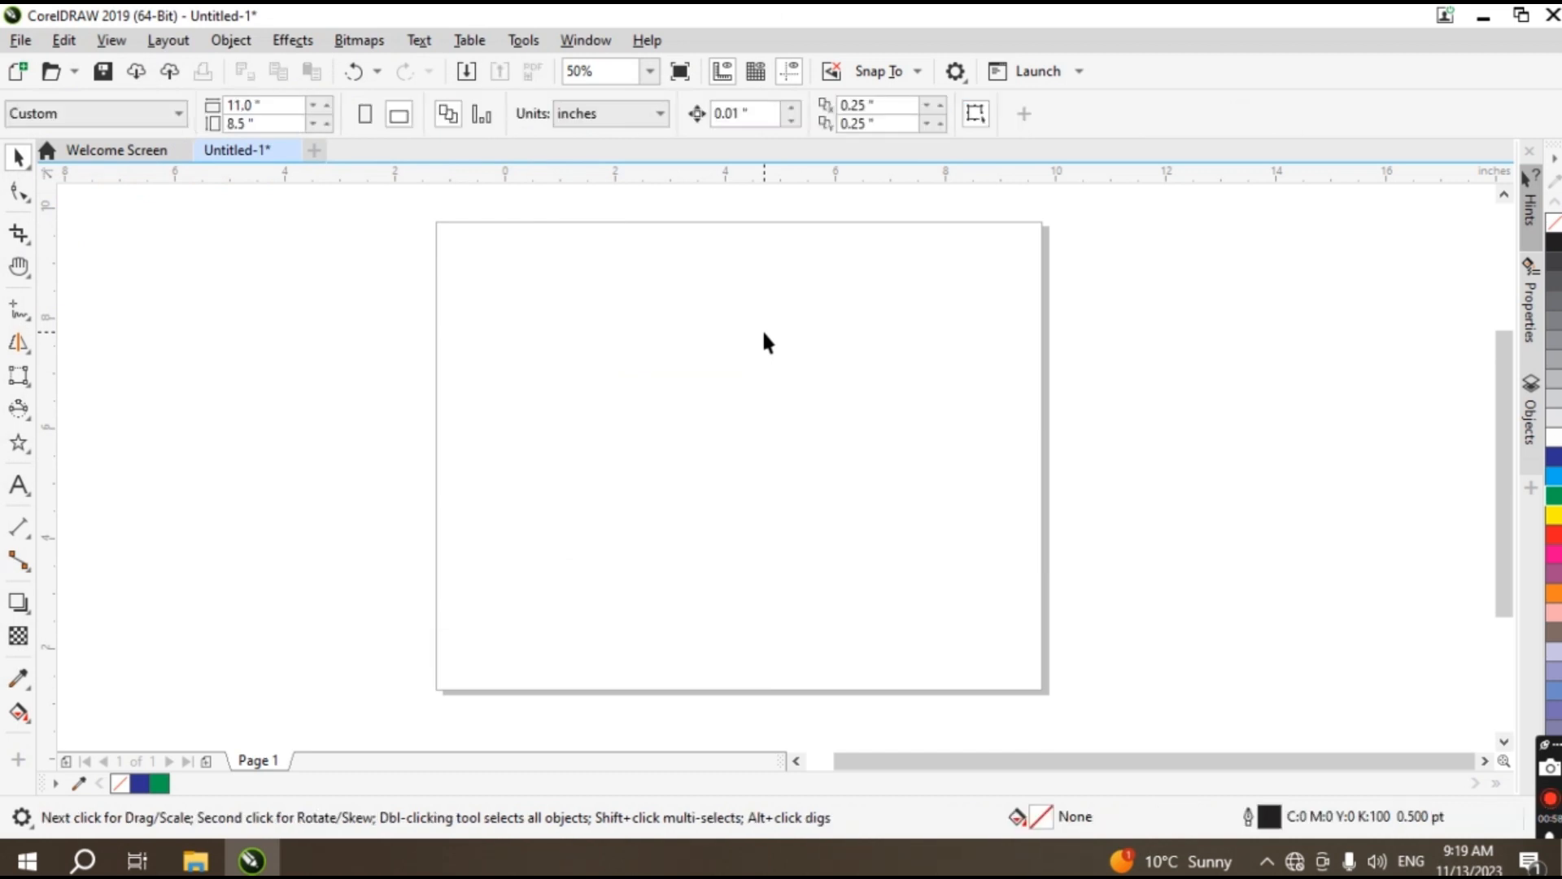
- Draw two five-pointed stars, about 3.80 by 3.09 inches left of the page's centre and about 2.44 by 2.37 inches near its upper-right corner
{"action": "left_click", "coordinate": [23, 453]}
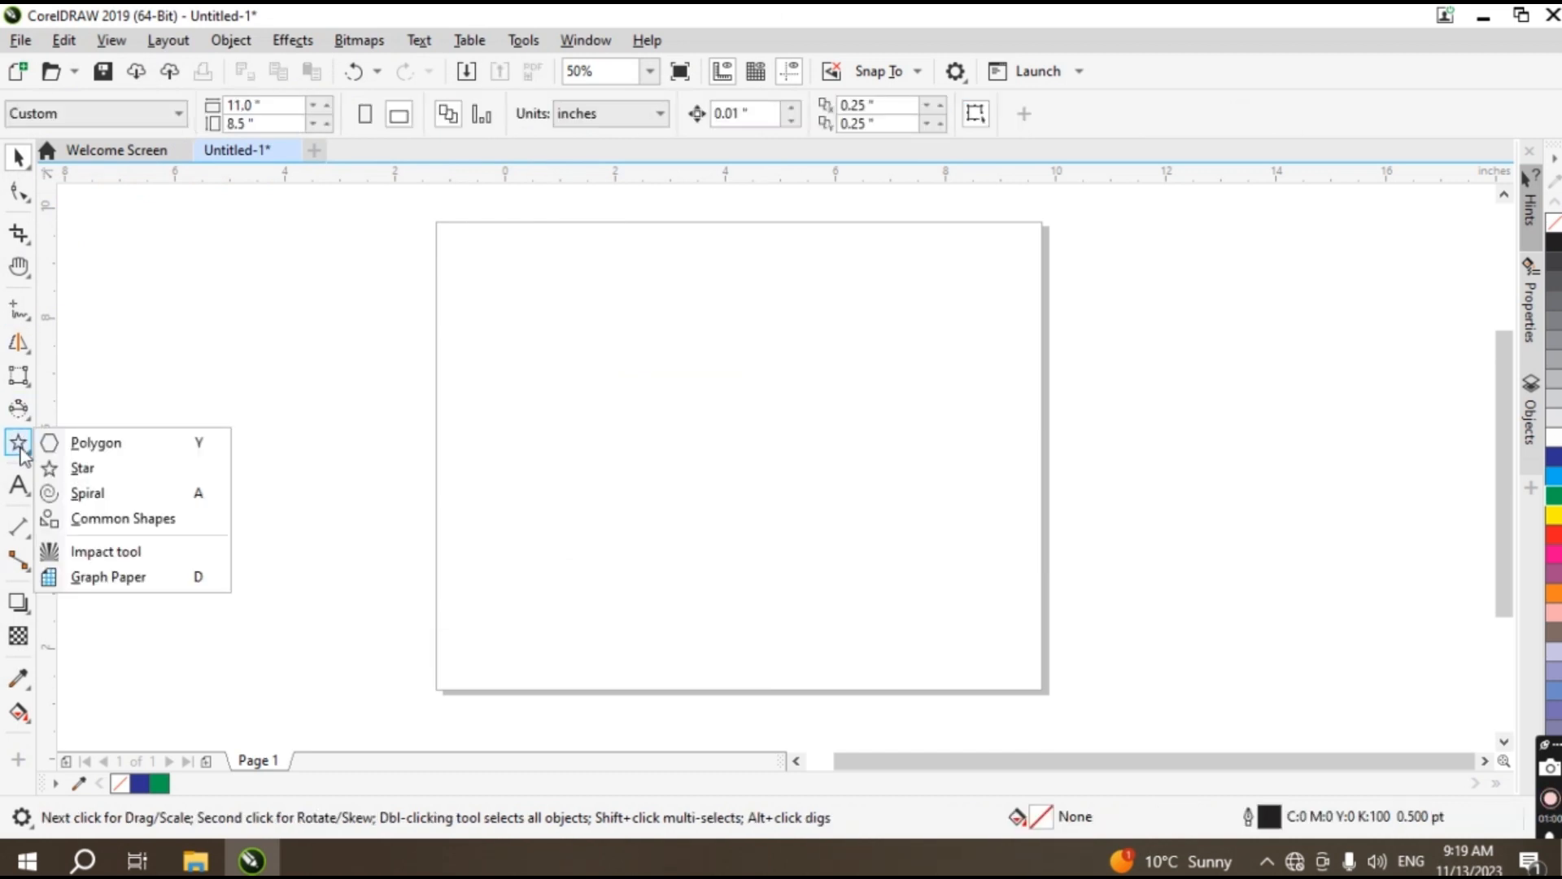
{"action": "left_click", "coordinate": [202, 468]}
{"action": "left_click_drag", "start_coordinate": [560, 351], "coordinate": [782, 535]}
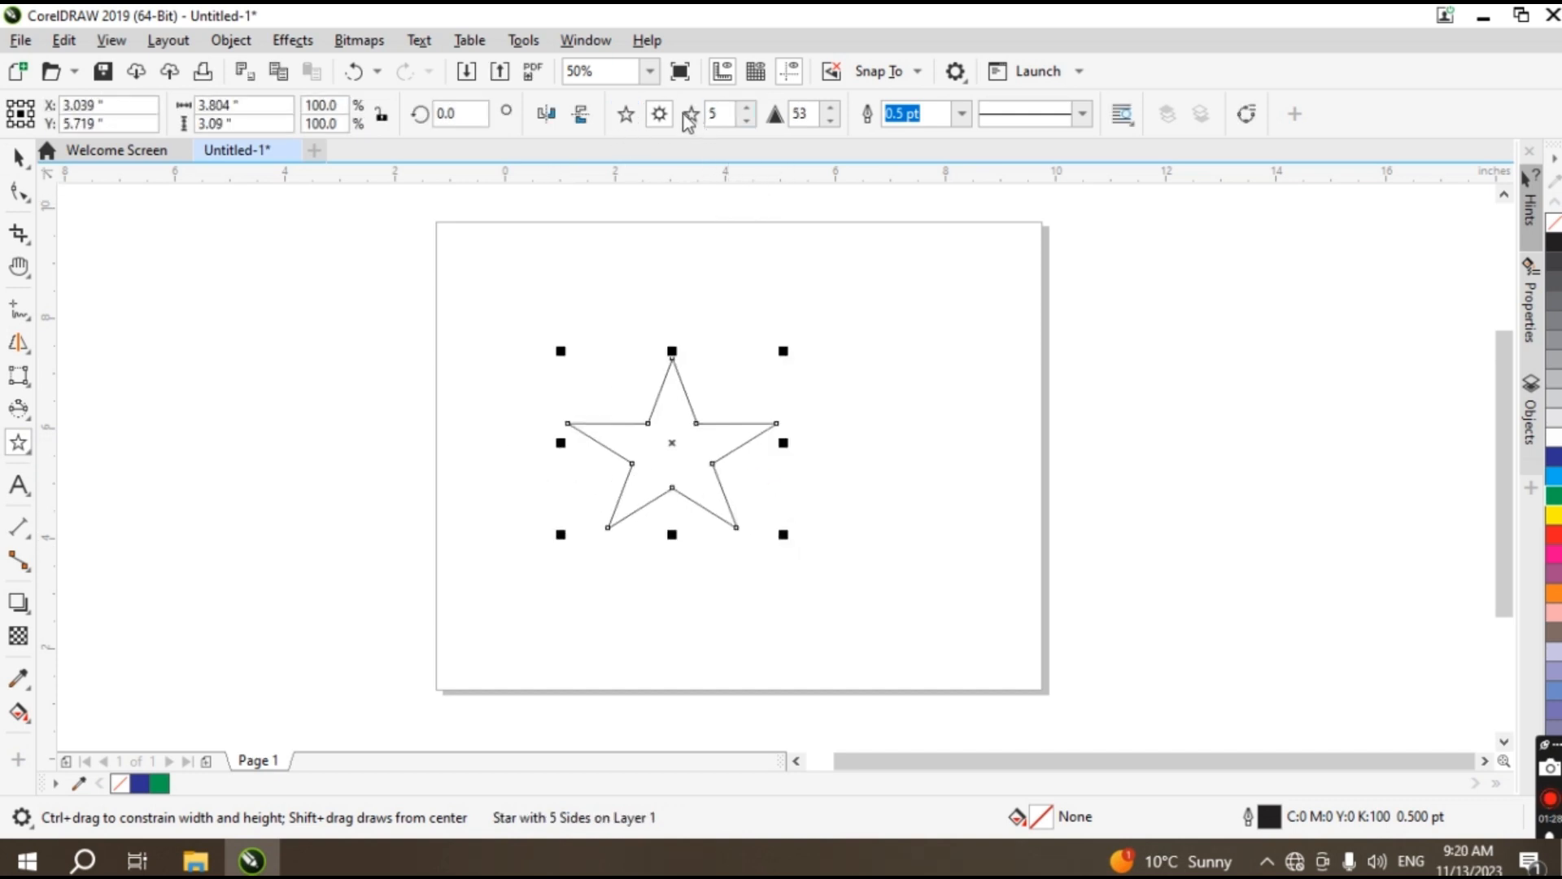
{"action": "left_click_drag", "start_coordinate": [838, 261], "coordinate": [986, 405]}
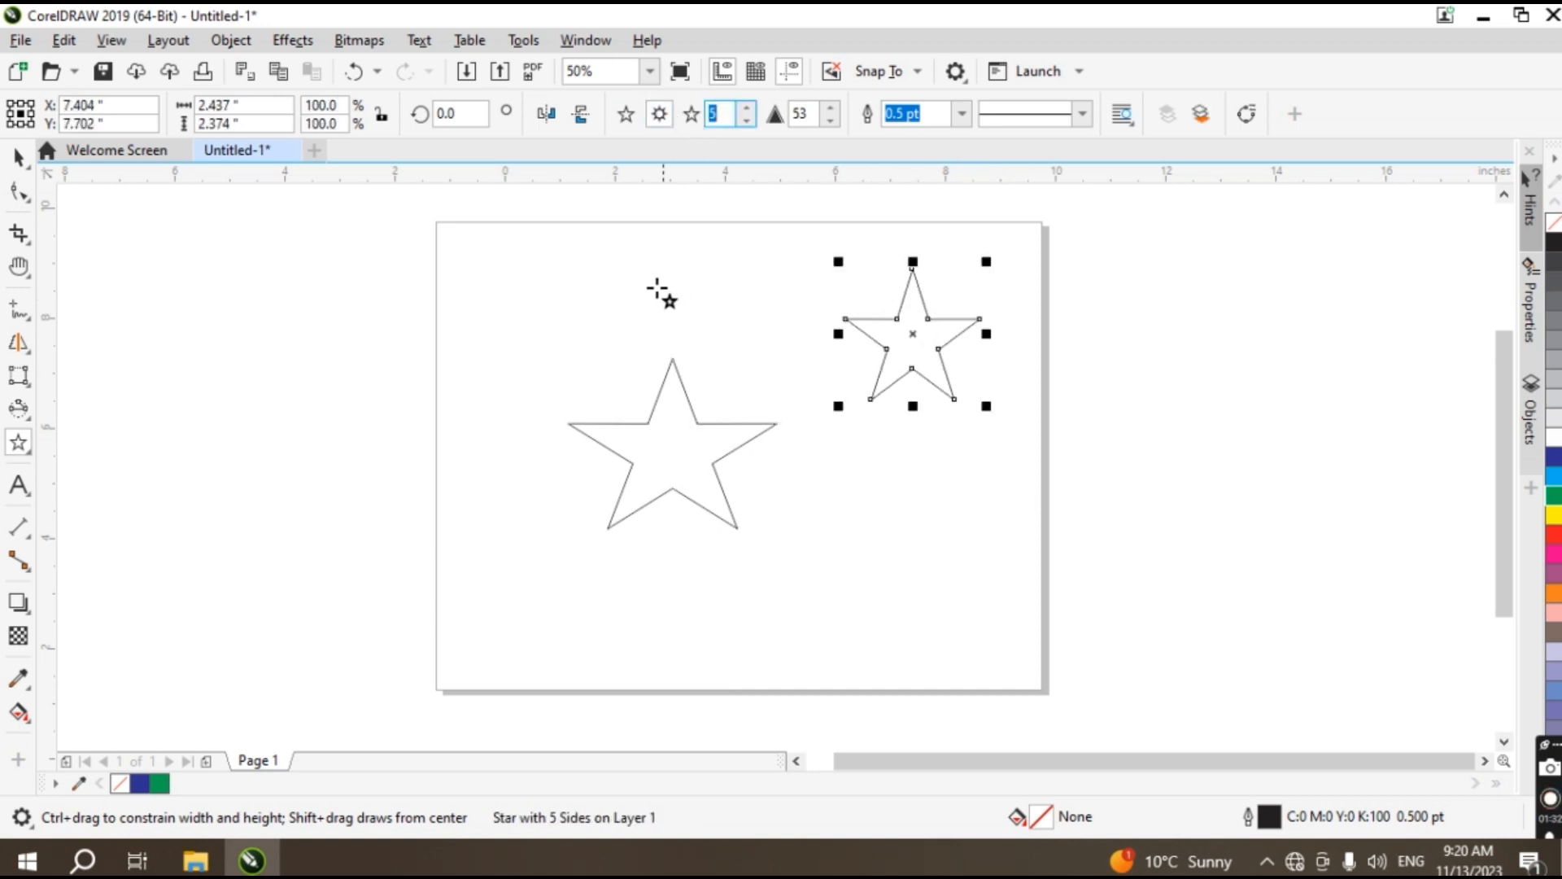
- Draw an eight-pointed star above the large star and a five-pointed one about 2.68 by 3.28 inches across the page's left edge
{"action": "left_click_drag", "start_coordinate": [597, 257], "coordinate": [740, 367]}
{"action": "left_click", "coordinate": [742, 109]}
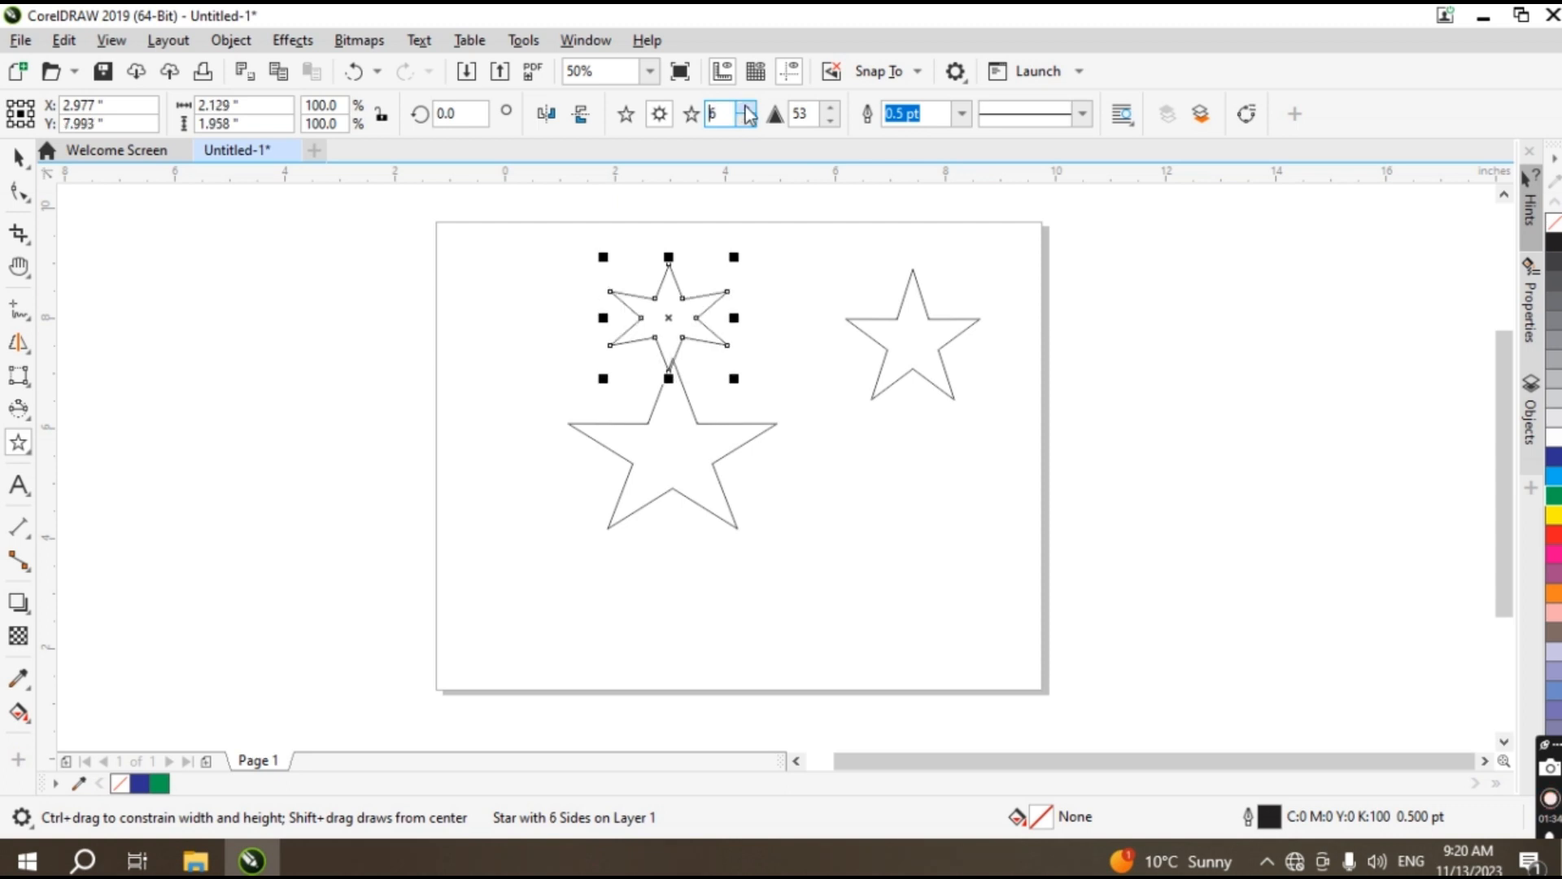
{"action": "left_click", "coordinate": [743, 109]}
{"action": "left_click", "coordinate": [742, 108]}
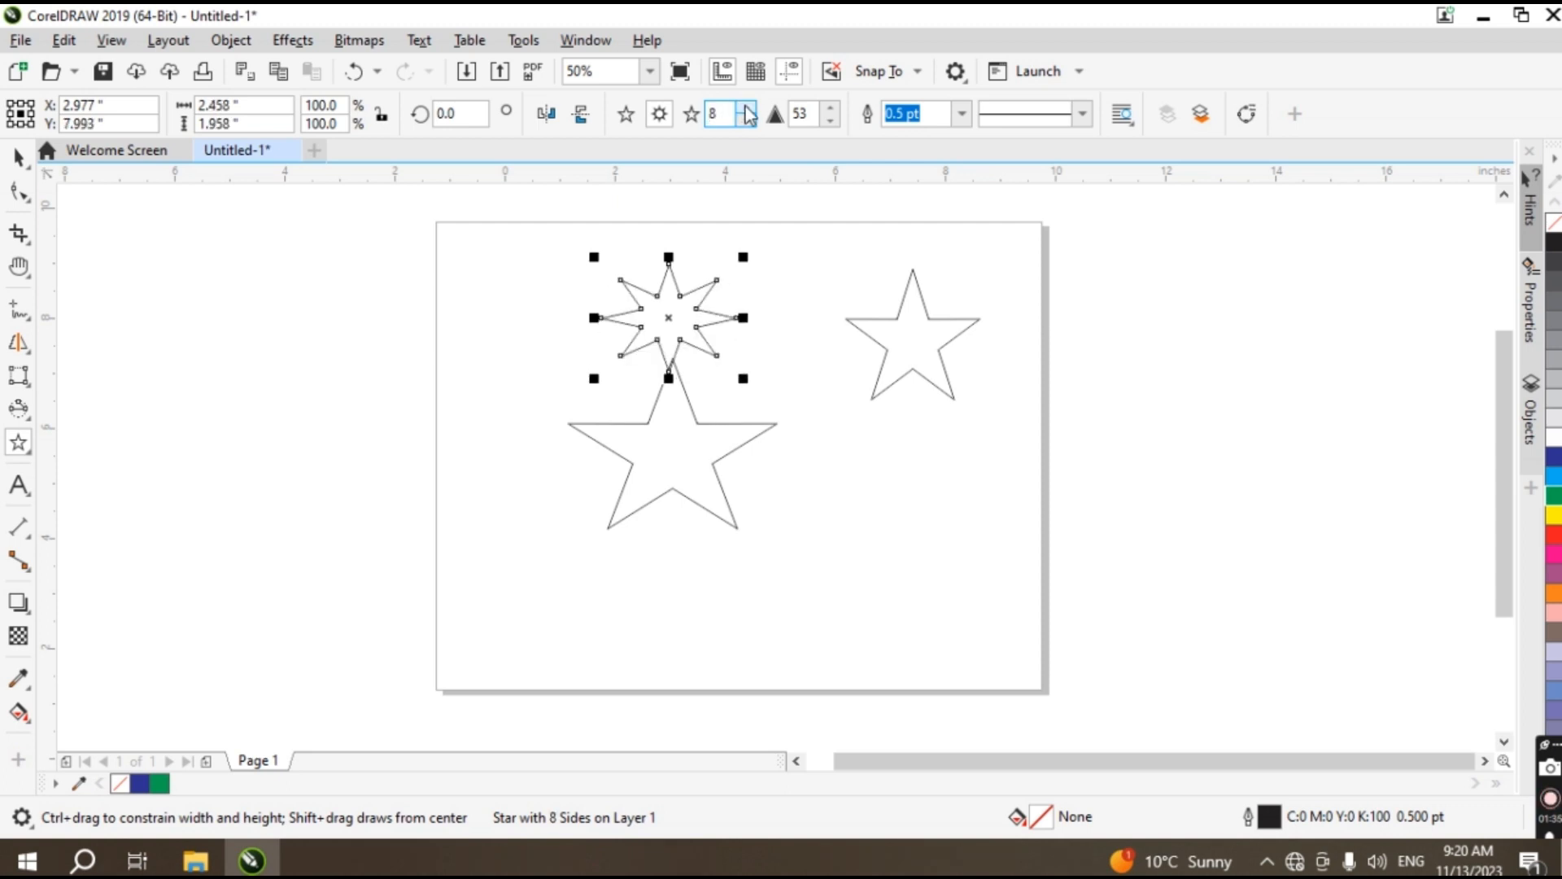
{"action": "left_click", "coordinate": [660, 118]}
{"action": "left_click_drag", "start_coordinate": [411, 238], "coordinate": [570, 445]}
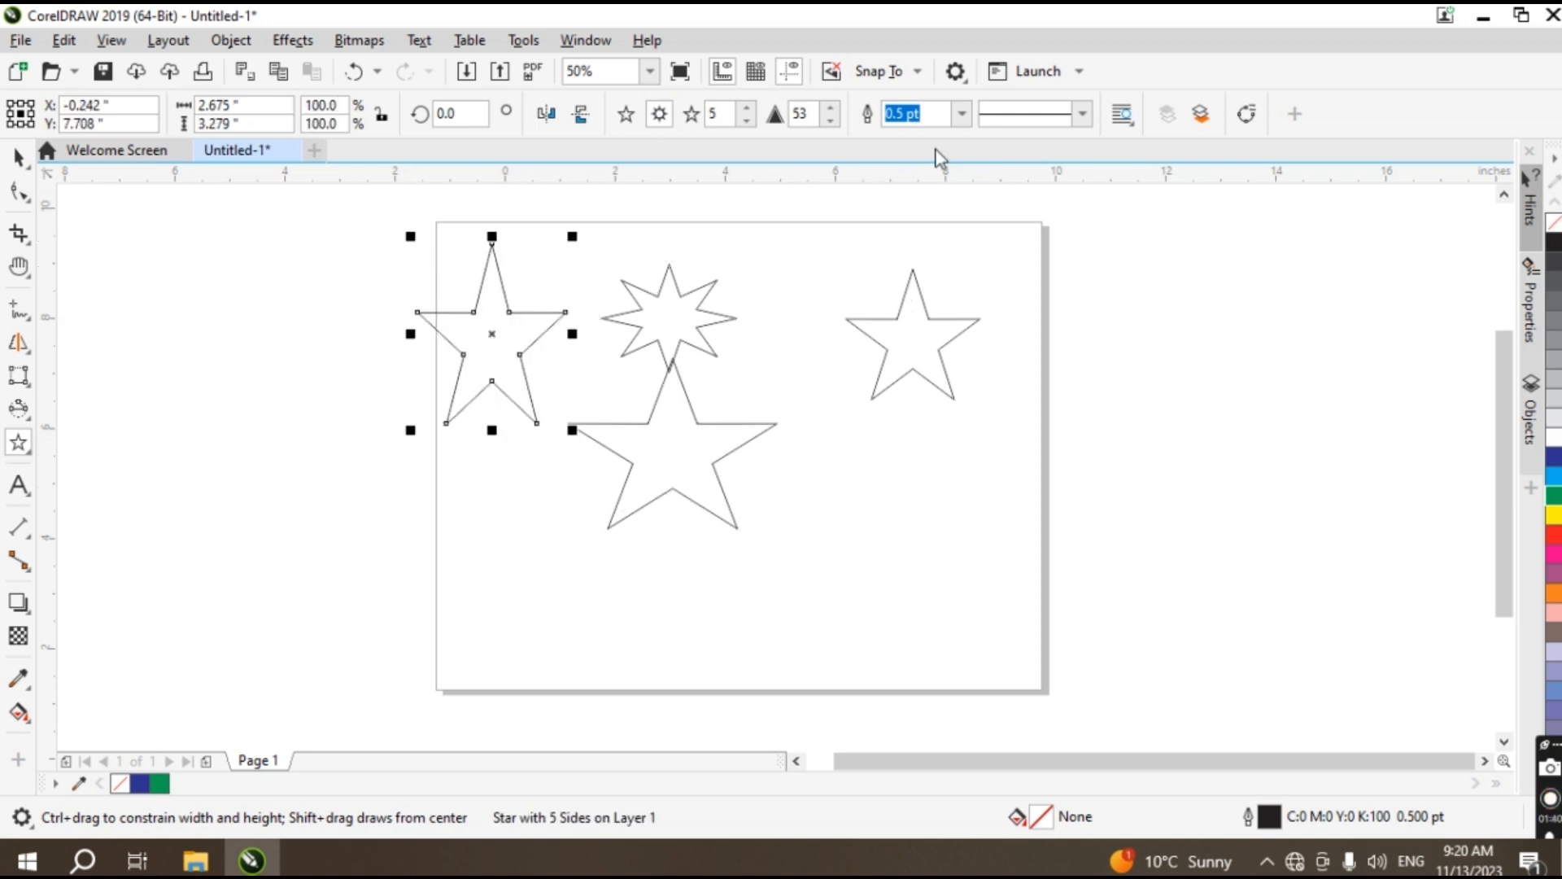
- Set the sharpness of the star on the page's left edge to 63 and give it a dotted outline
{"action": "left_click", "coordinate": [831, 109]}
{"action": "left_click_drag", "start_coordinate": [833, 108], "coordinate": [833, 108]}
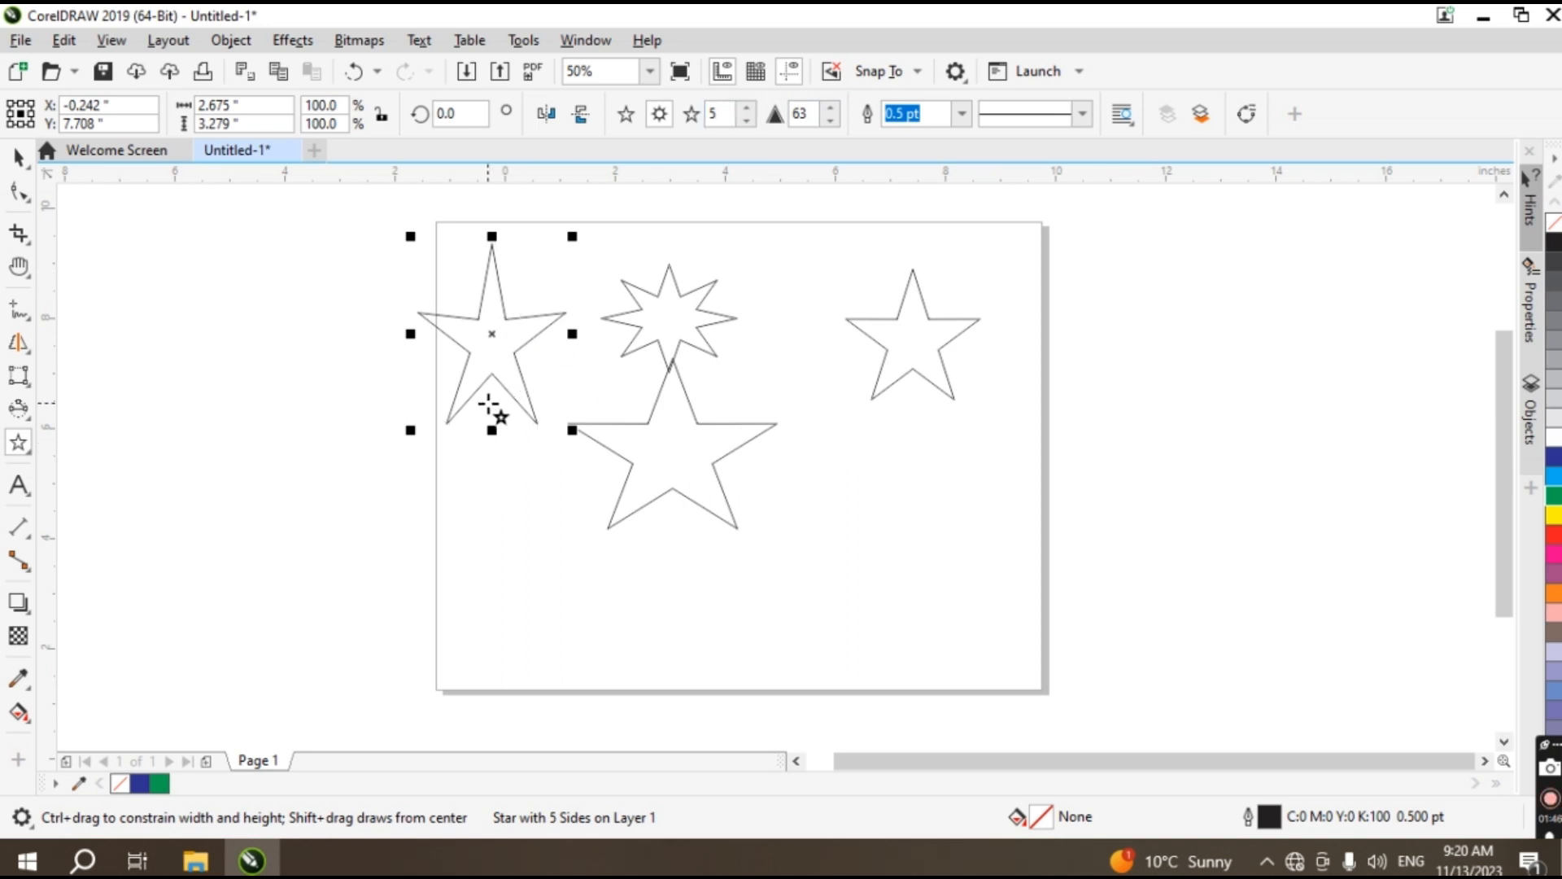
{"action": "left_click", "coordinate": [1082, 114]}
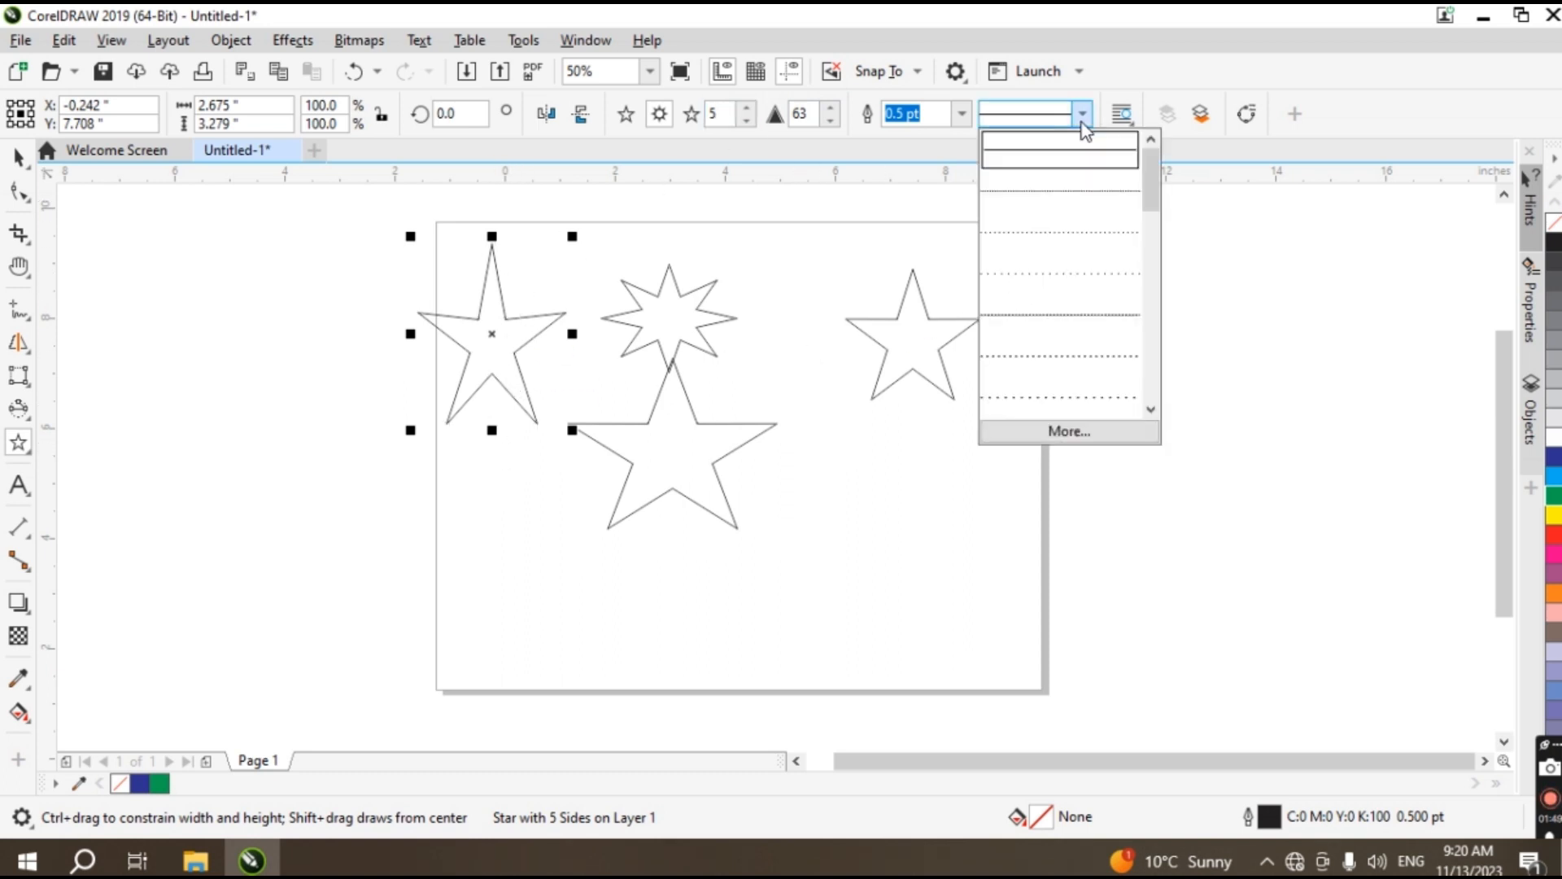
{"action": "left_click", "coordinate": [1063, 397]}
- Select all four stars and delete them from the drawing
{"action": "key", "text": "space"}
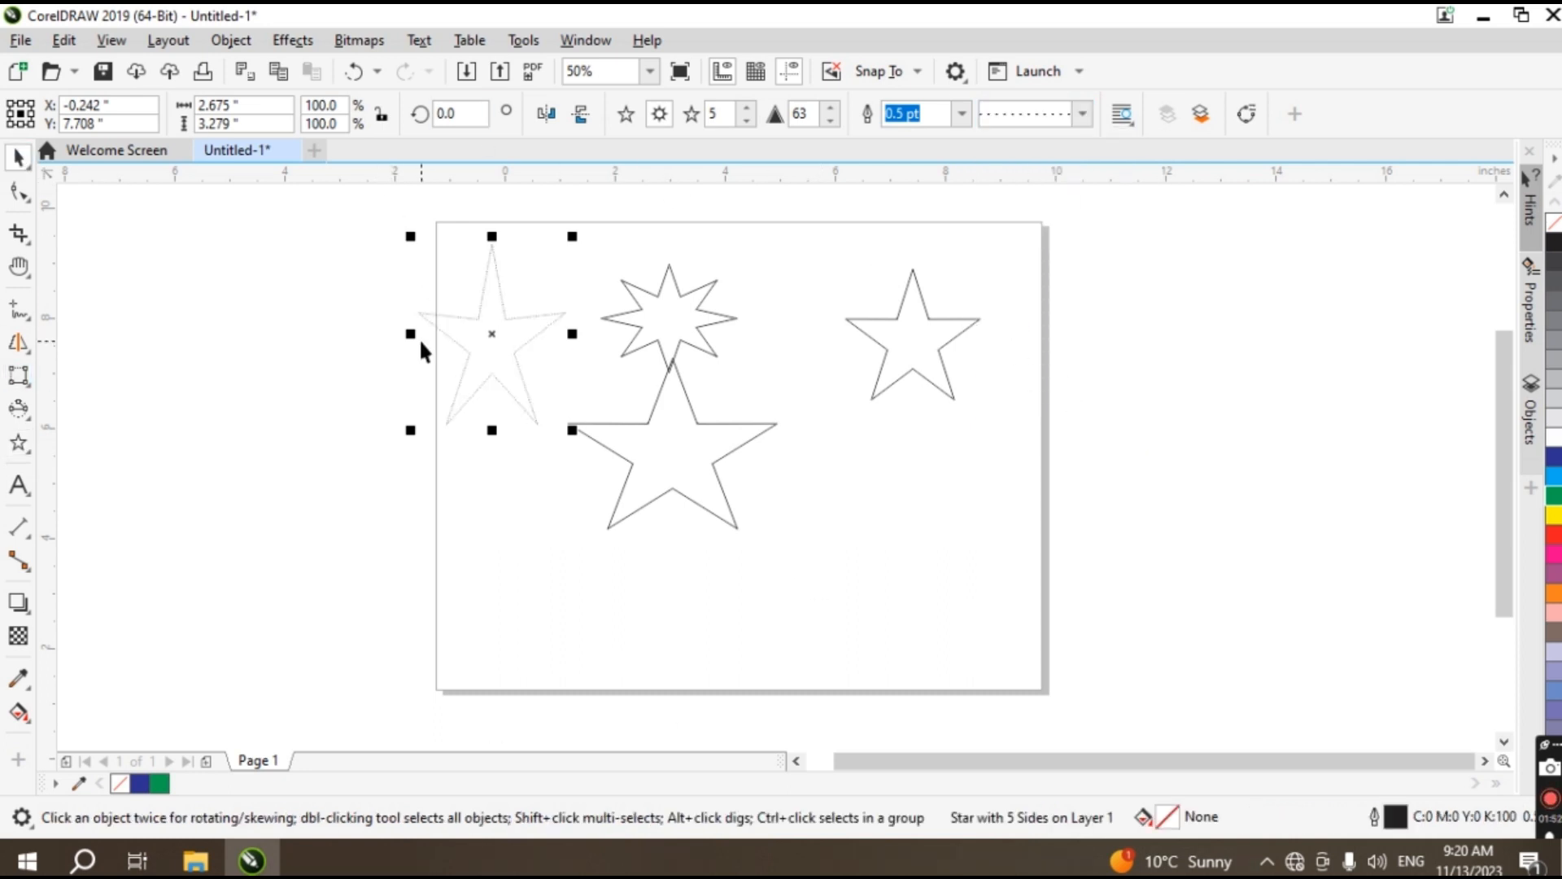
{"action": "left_click_drag", "start_coordinate": [289, 236], "coordinate": [1061, 665]}
{"action": "key", "text": "Delete"}
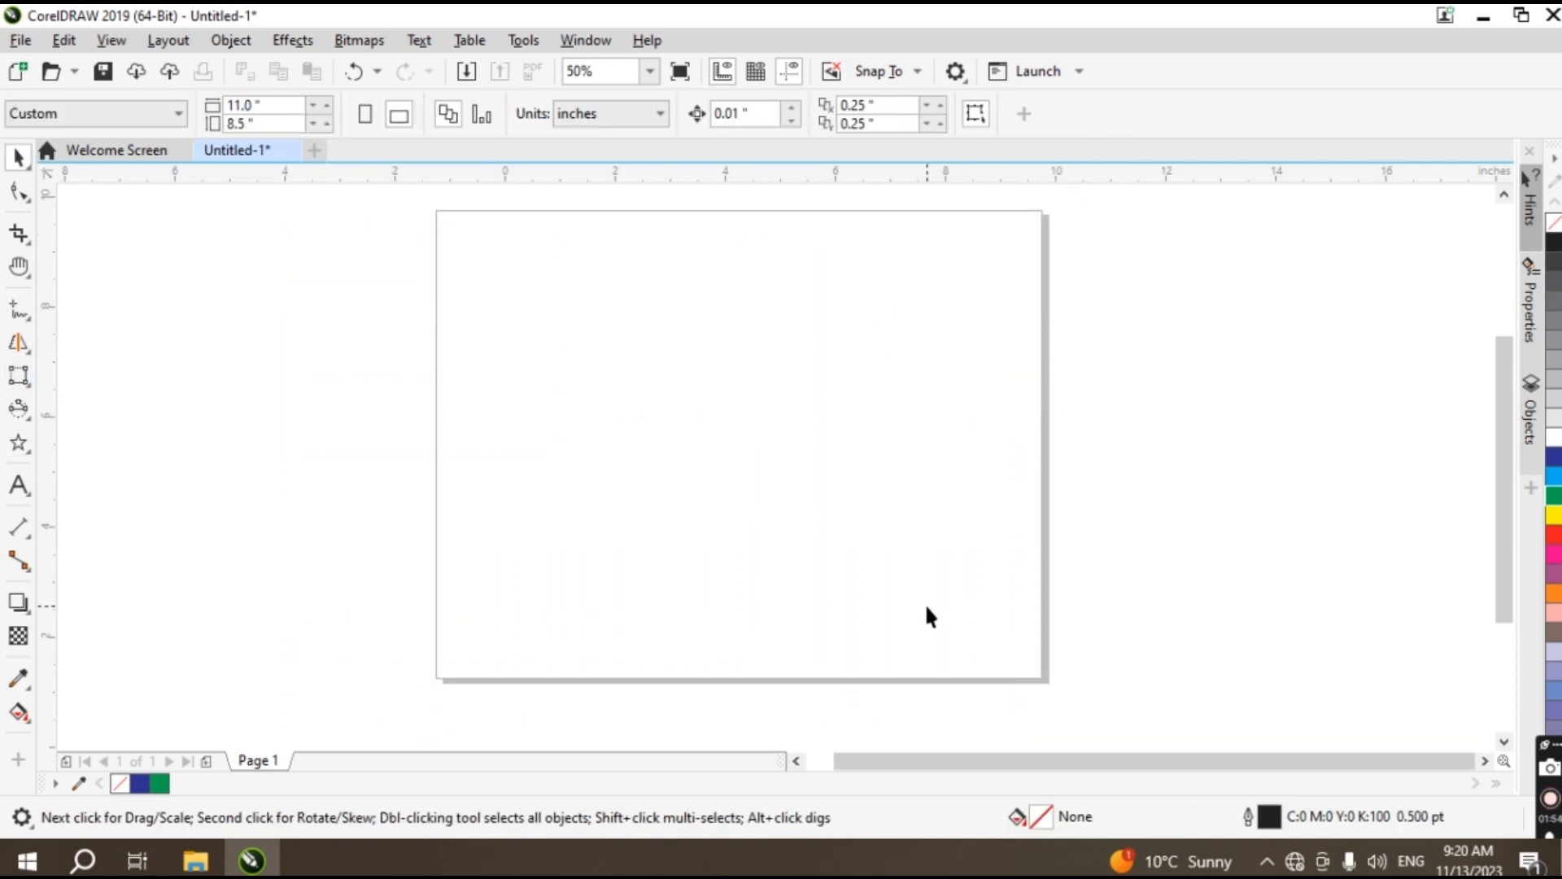
- Draw a symmetrical spiral with 4 revolutions left of the page's centre
{"action": "left_click", "coordinate": [19, 446]}
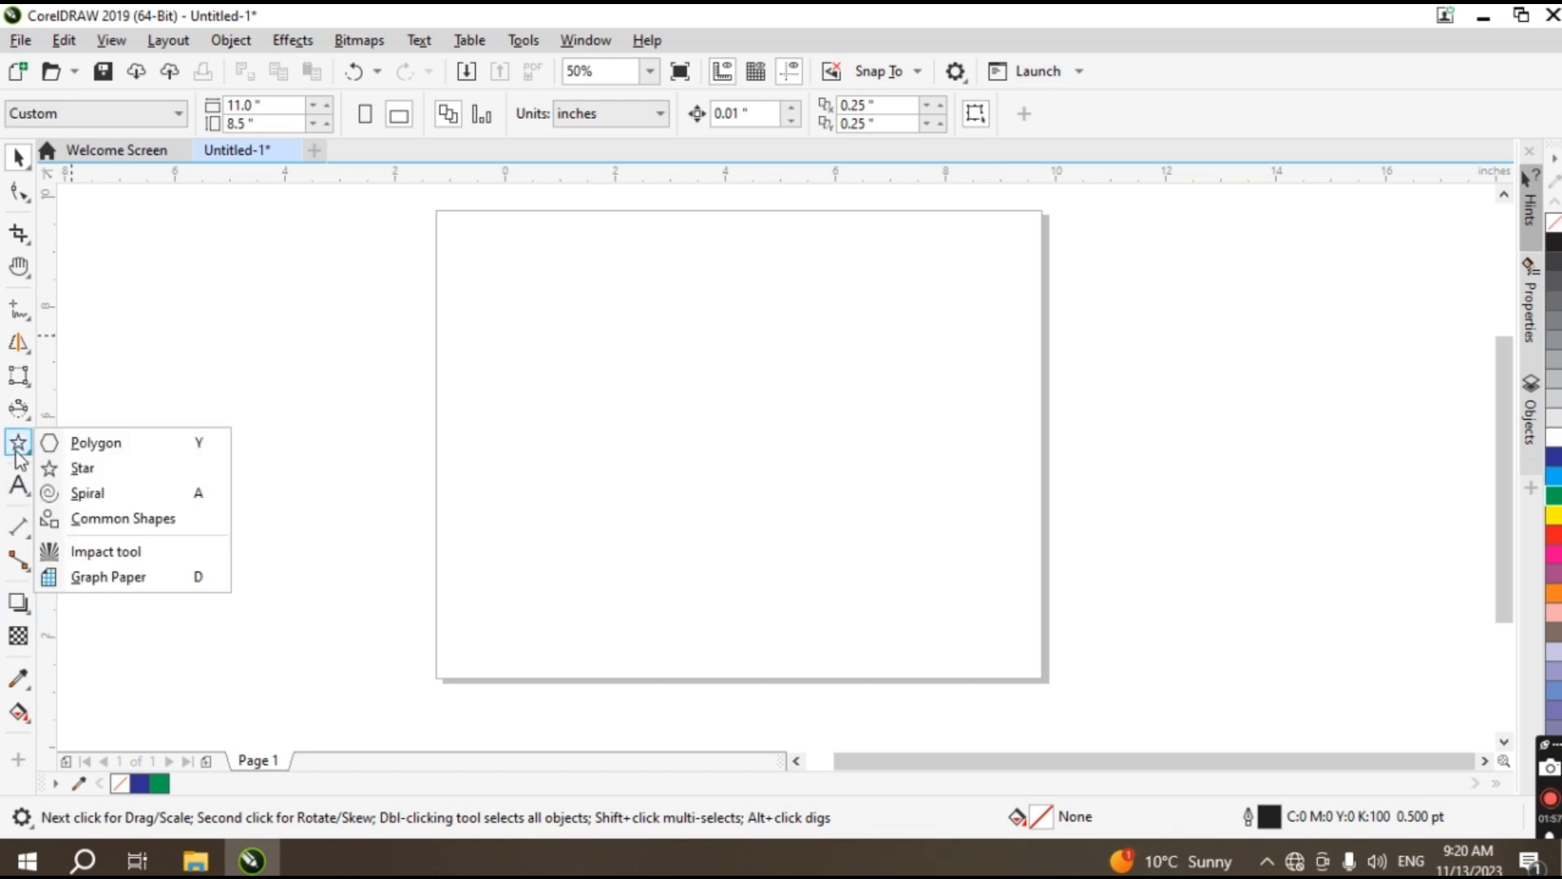
{"action": "left_click", "coordinate": [125, 495]}
{"action": "left_click_drag", "start_coordinate": [573, 351], "coordinate": [803, 578]}
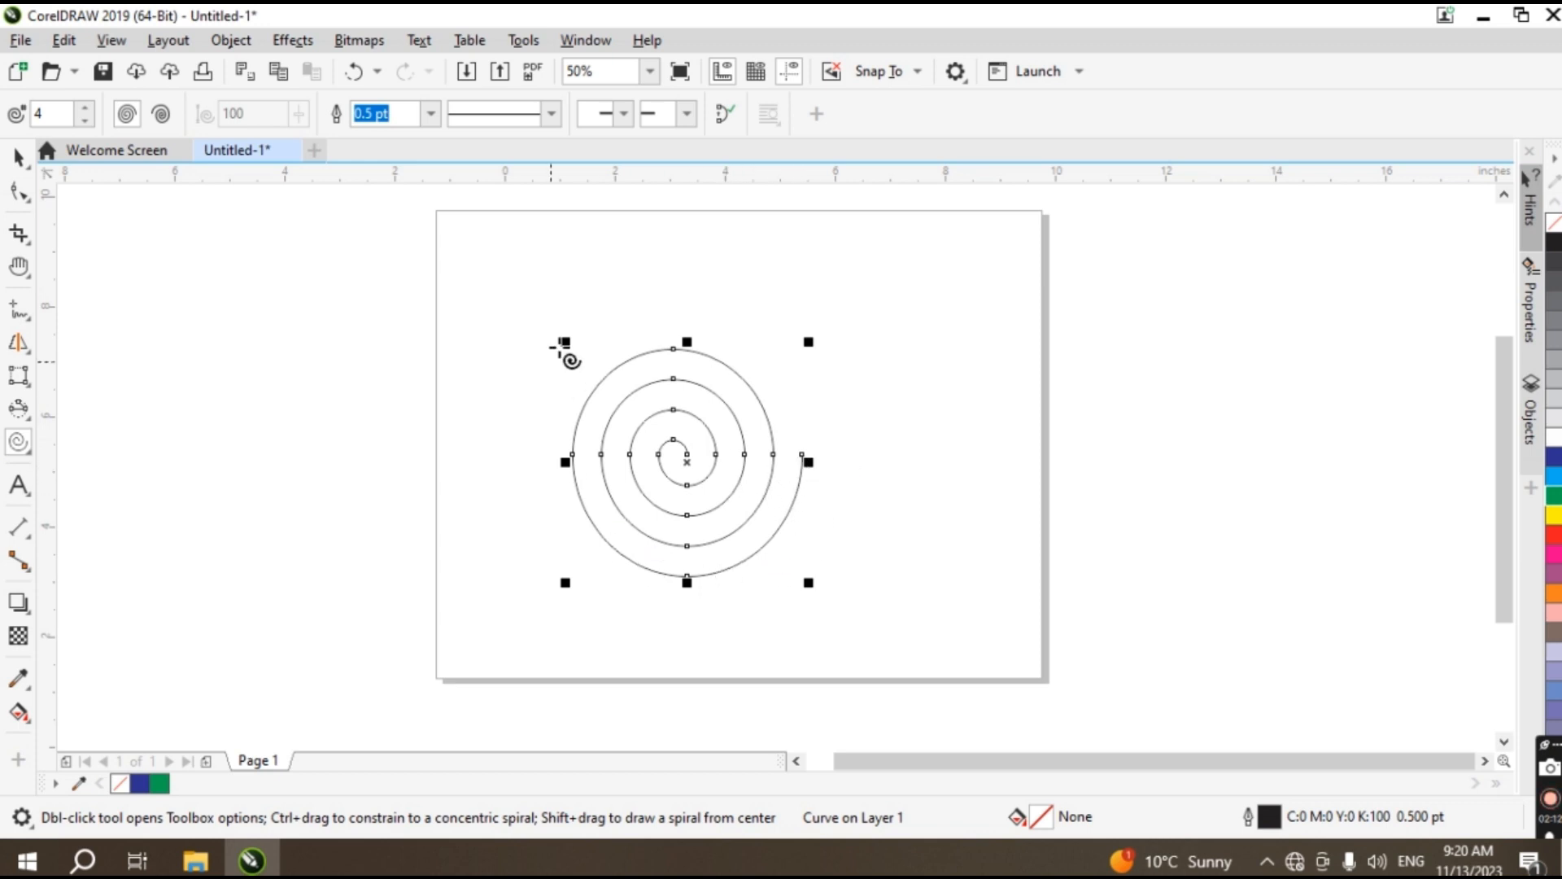
- Draw four more spirals: one across the page's right edge, a large one across its left edge, and two smaller ones in its right half
{"action": "mouse_move", "coordinate": [965, 305]}
{"action": "left_mouse_down"}
{"action": "mouse_move", "coordinate": [1179, 516]}
{"action": "mouse_move", "coordinate": [1215, 602]}
{"action": "left_mouse_up"}
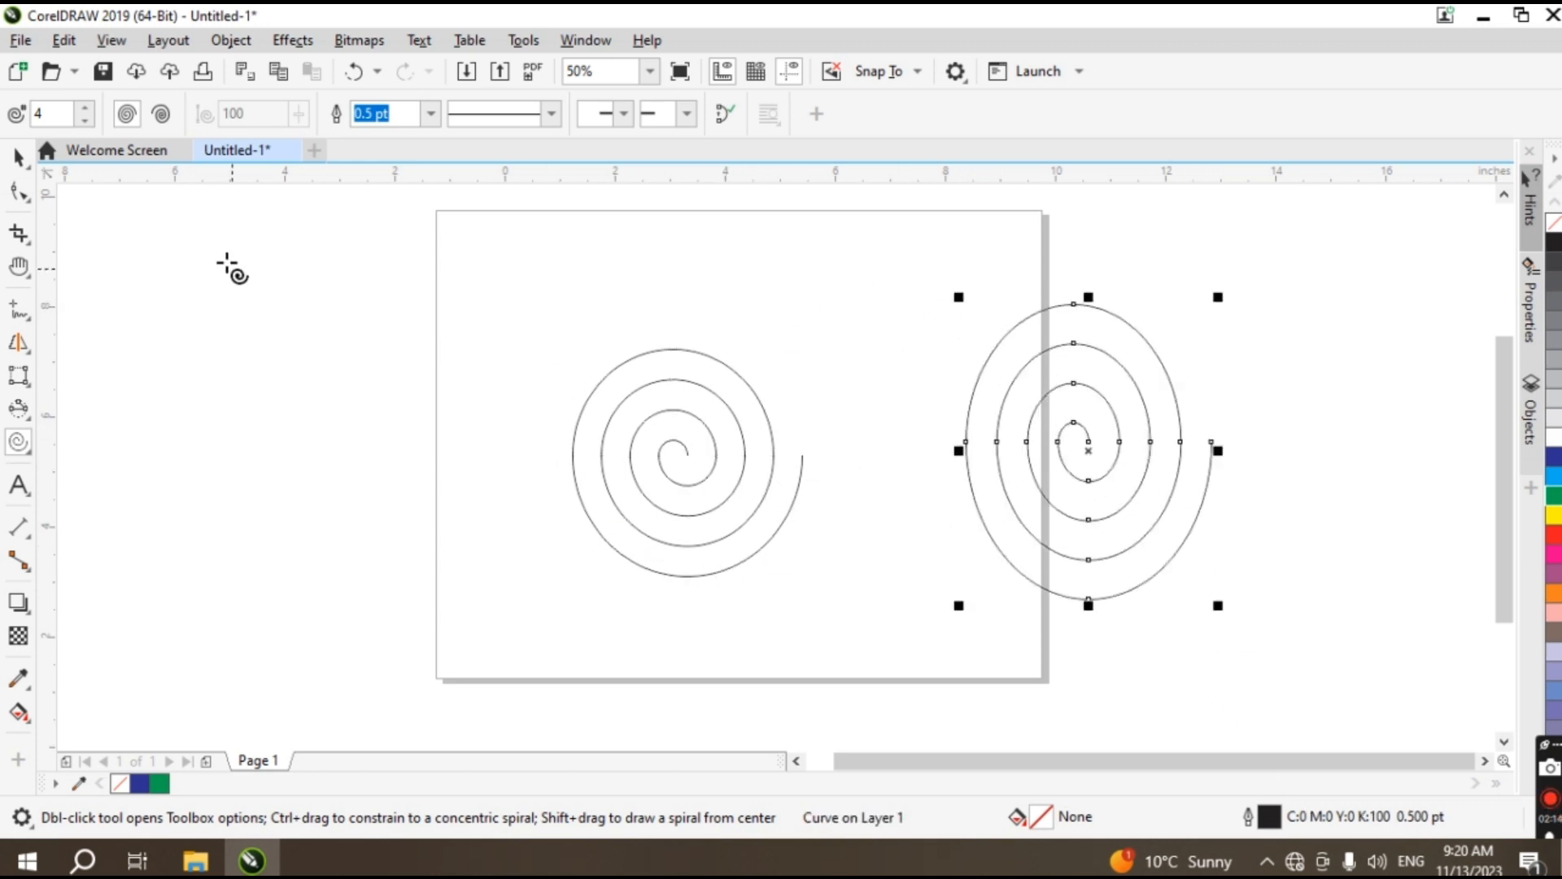
{"action": "left_click_drag", "start_coordinate": [215, 251], "coordinate": [604, 609]}
{"action": "left_click_drag", "start_coordinate": [784, 258], "coordinate": [919, 416]}
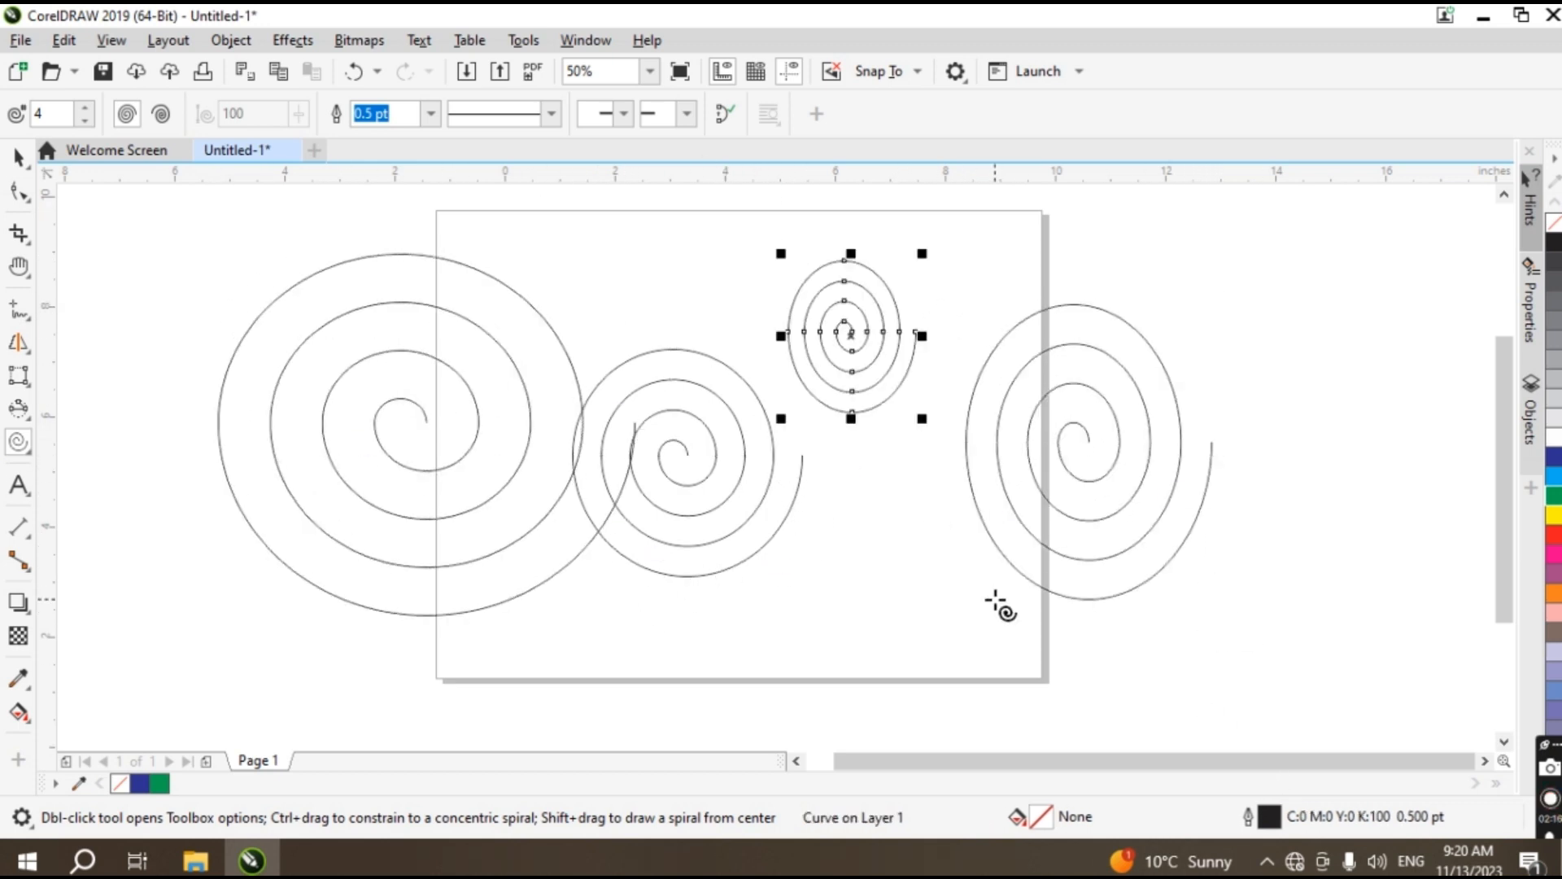
{"action": "left_click", "coordinate": [873, 507]}
{"action": "left_click_drag", "start_coordinate": [871, 498], "coordinate": [926, 538]}
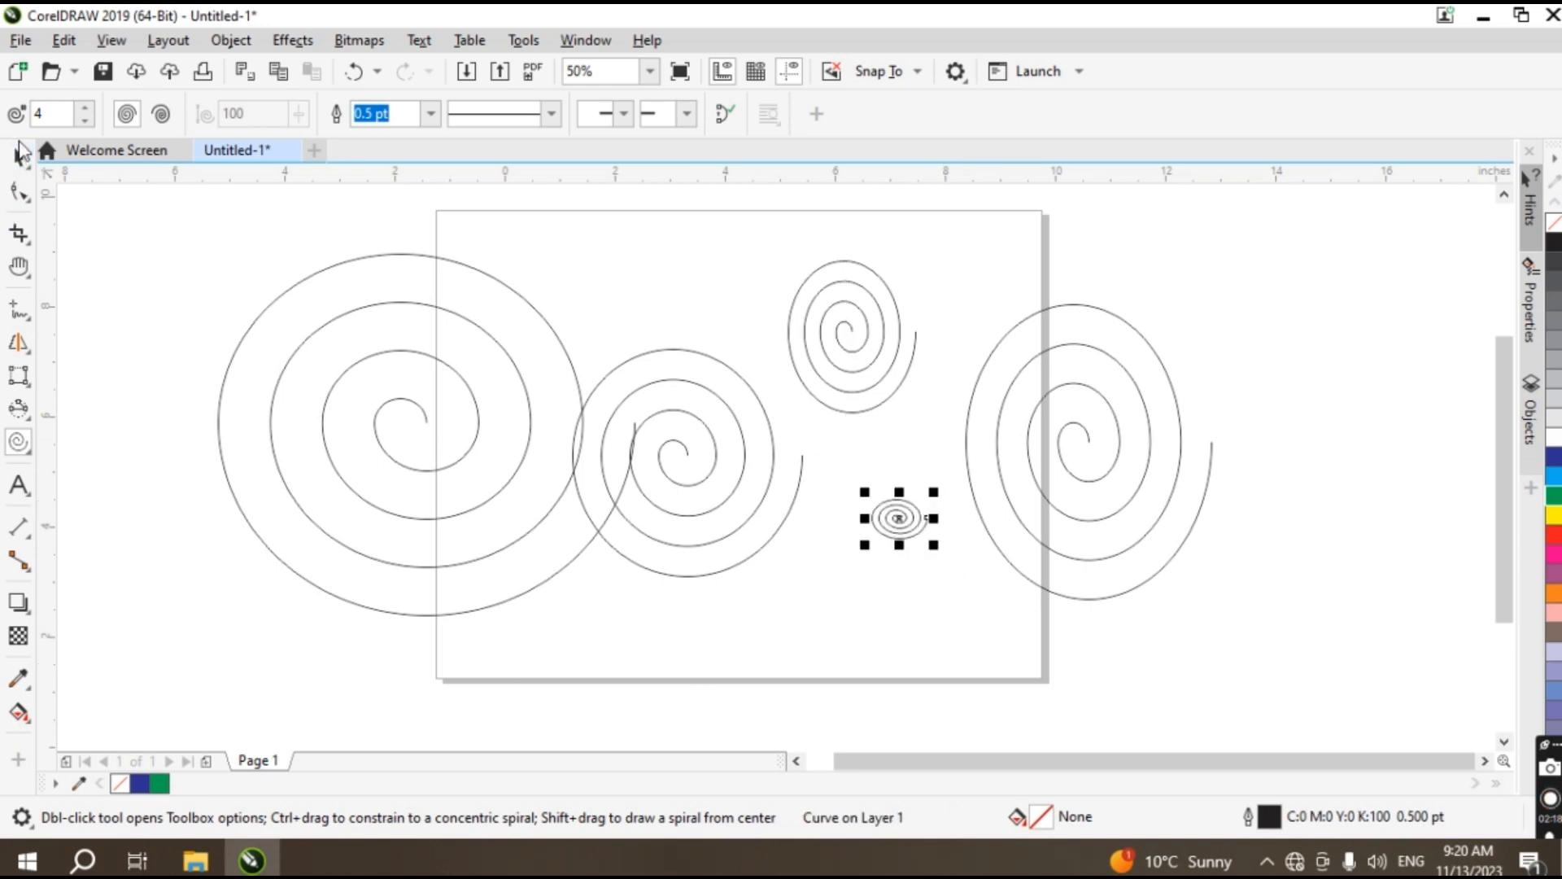
- Select all five spirals and delete them from the drawing
{"action": "left_click", "coordinate": [18, 157]}
{"action": "left_click_drag", "start_coordinate": [119, 207], "coordinate": [1392, 702]}
{"action": "key", "text": "Delete"}
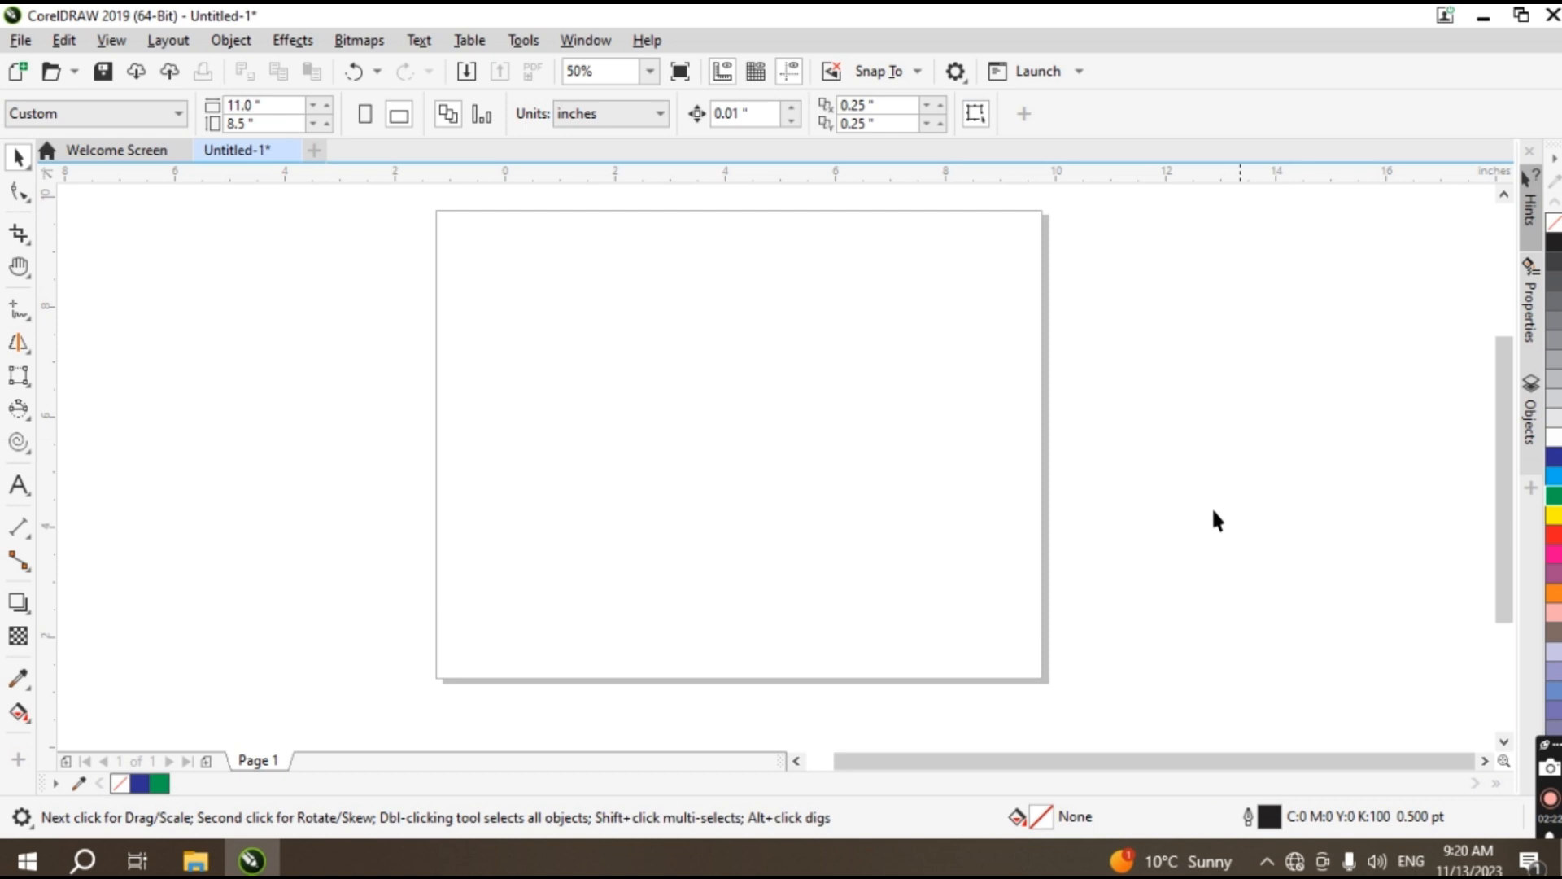
- Draw a symmetrical 4-revolution spiral across the page's left edge and a logarithmic spiral with expansion factor 100 across its right edge
{"action": "left_click", "coordinate": [18, 442]}
{"action": "left_click_drag", "start_coordinate": [417, 328], "coordinate": [686, 569]}
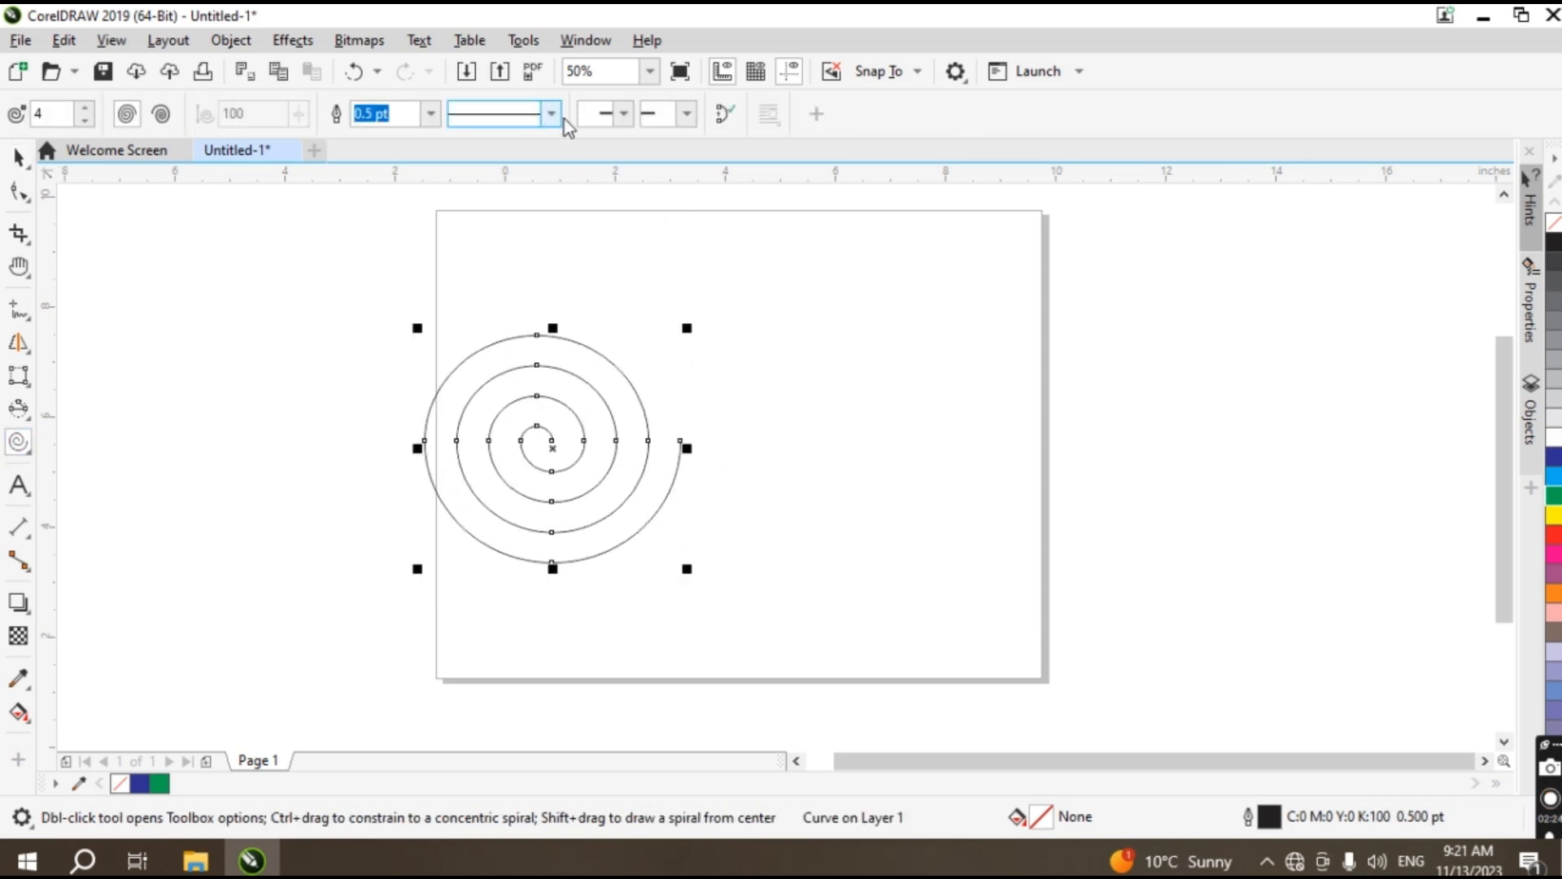
{"action": "left_click", "coordinate": [179, 121]}
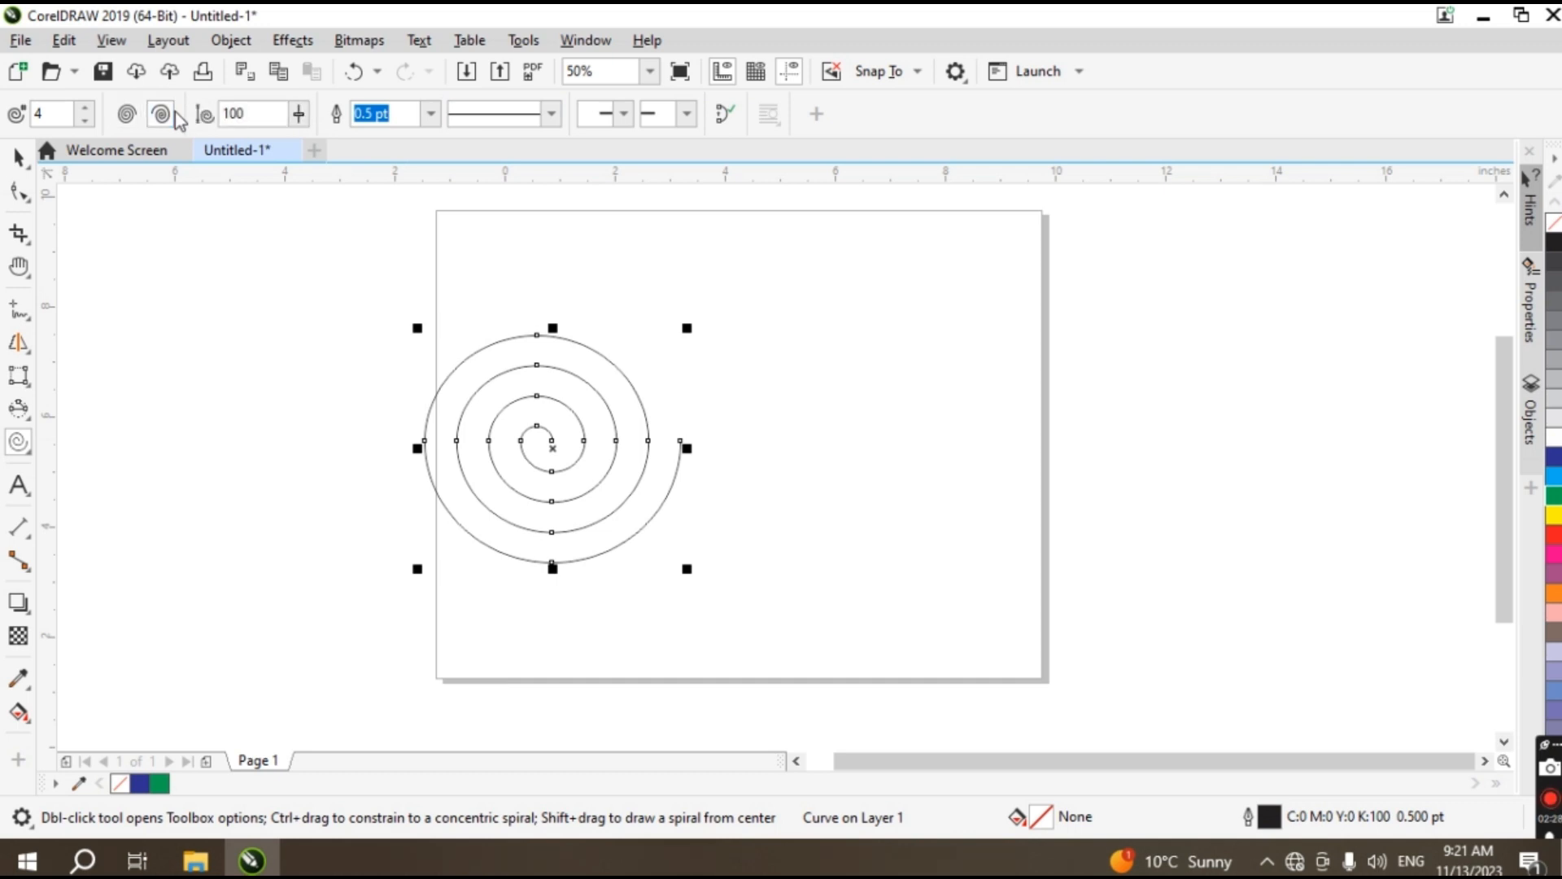
{"action": "left_click_drag", "start_coordinate": [863, 297], "coordinate": [1138, 530]}
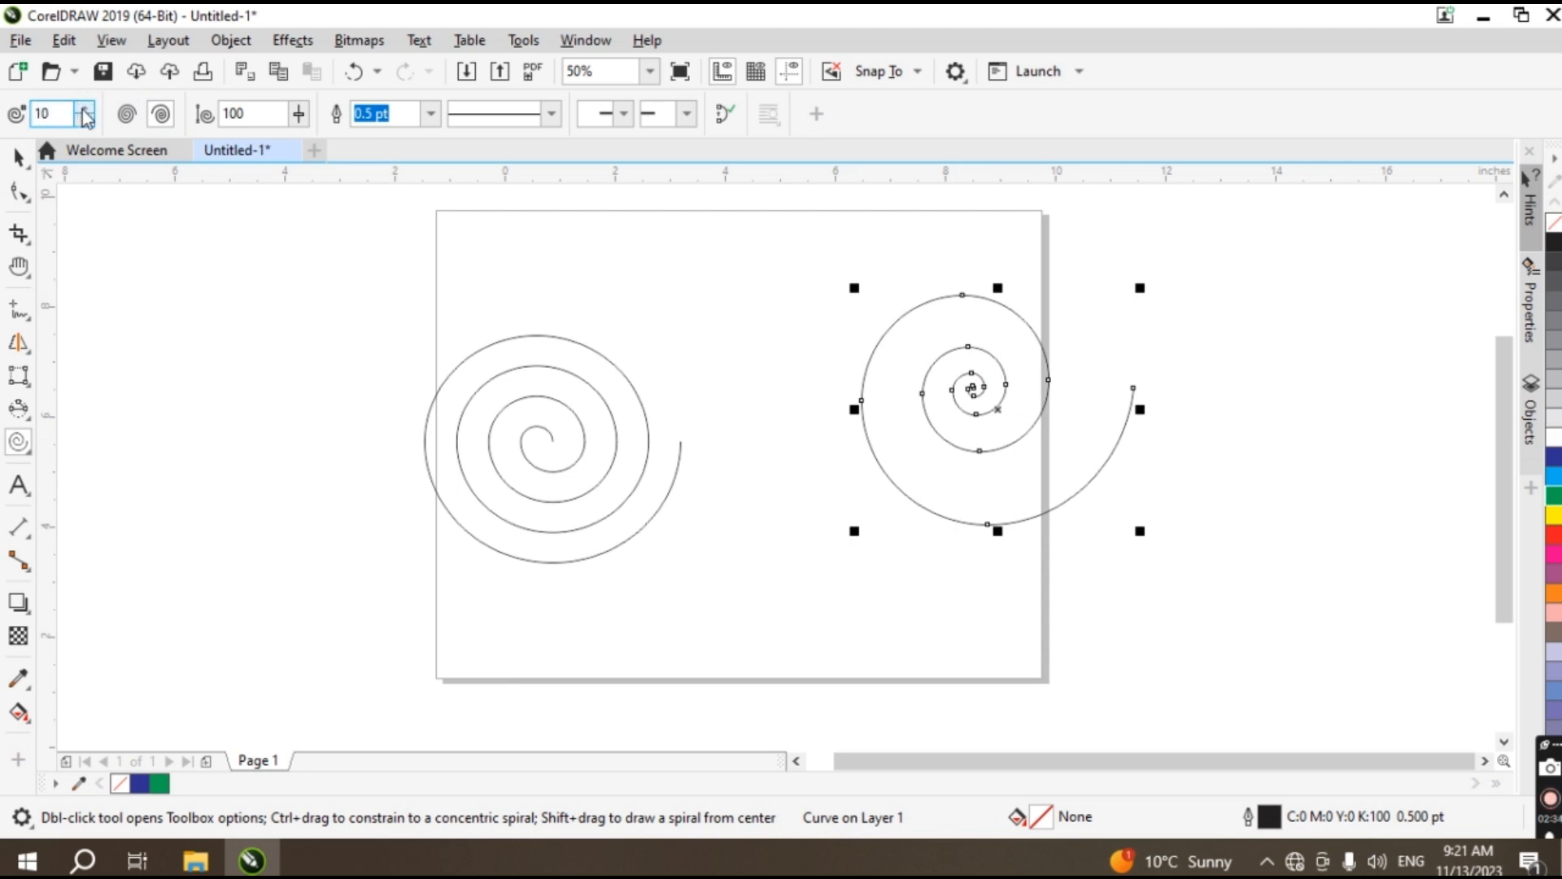
- Draw a small logarithmic spiral with 12 revolutions in the empty area left of the page
{"action": "left_click", "coordinate": [85, 107]}
{"action": "left_click", "coordinate": [85, 108]}
{"action": "left_click_drag", "start_coordinate": [150, 256], "coordinate": [302, 421]}
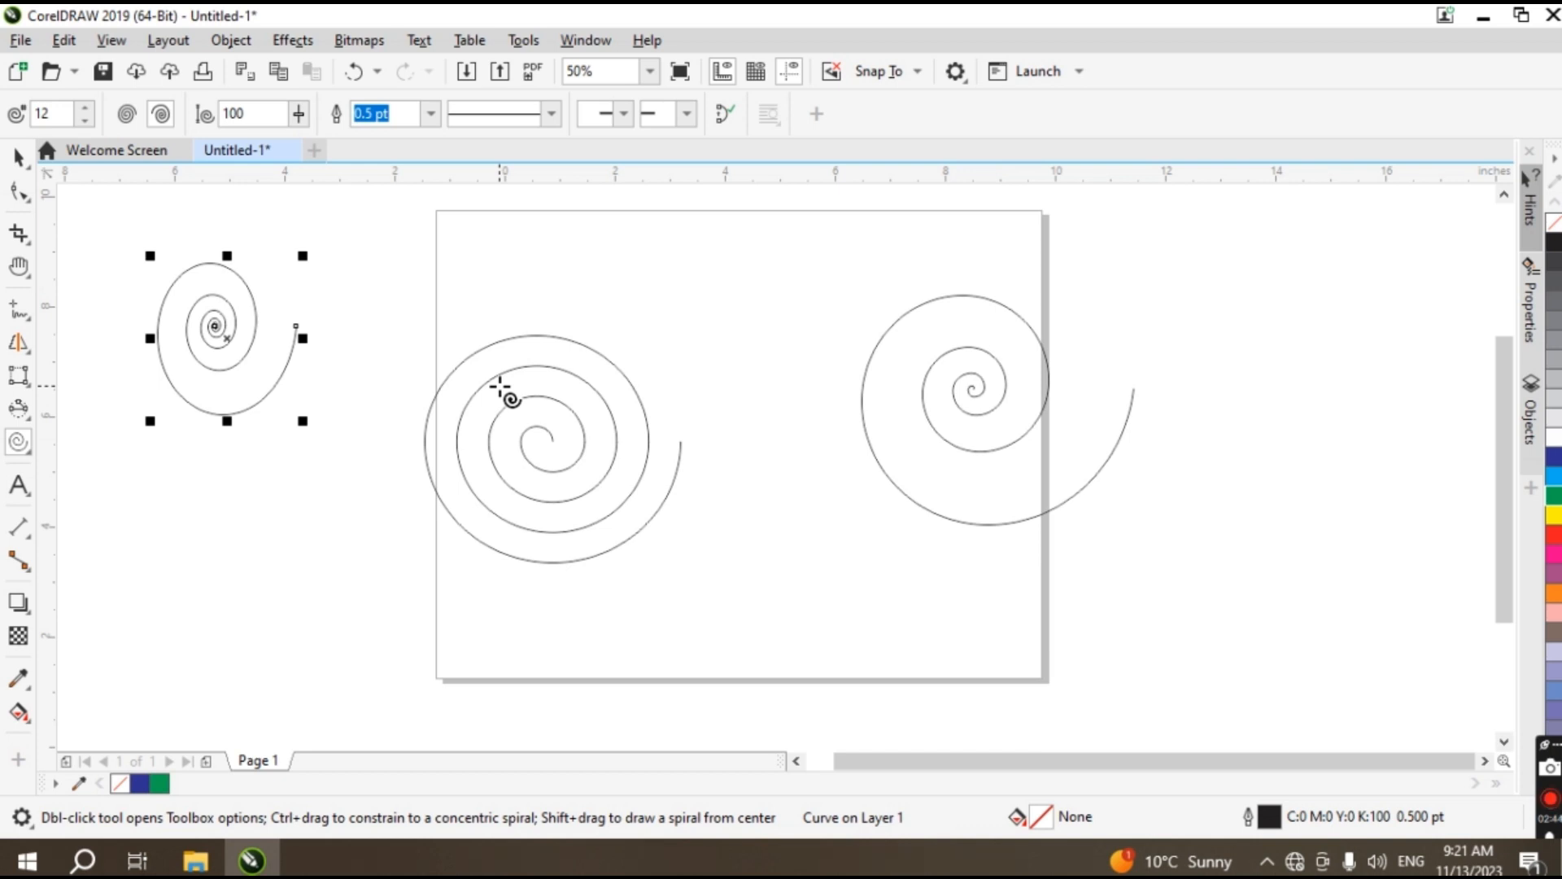
- Delete all the spirals and draw a left-pointing arrow common shape, about 4.4 by 5 inches, in the page's left half
{"action": "key", "text": "ctrl+a"}
{"action": "key", "text": "Delete"}
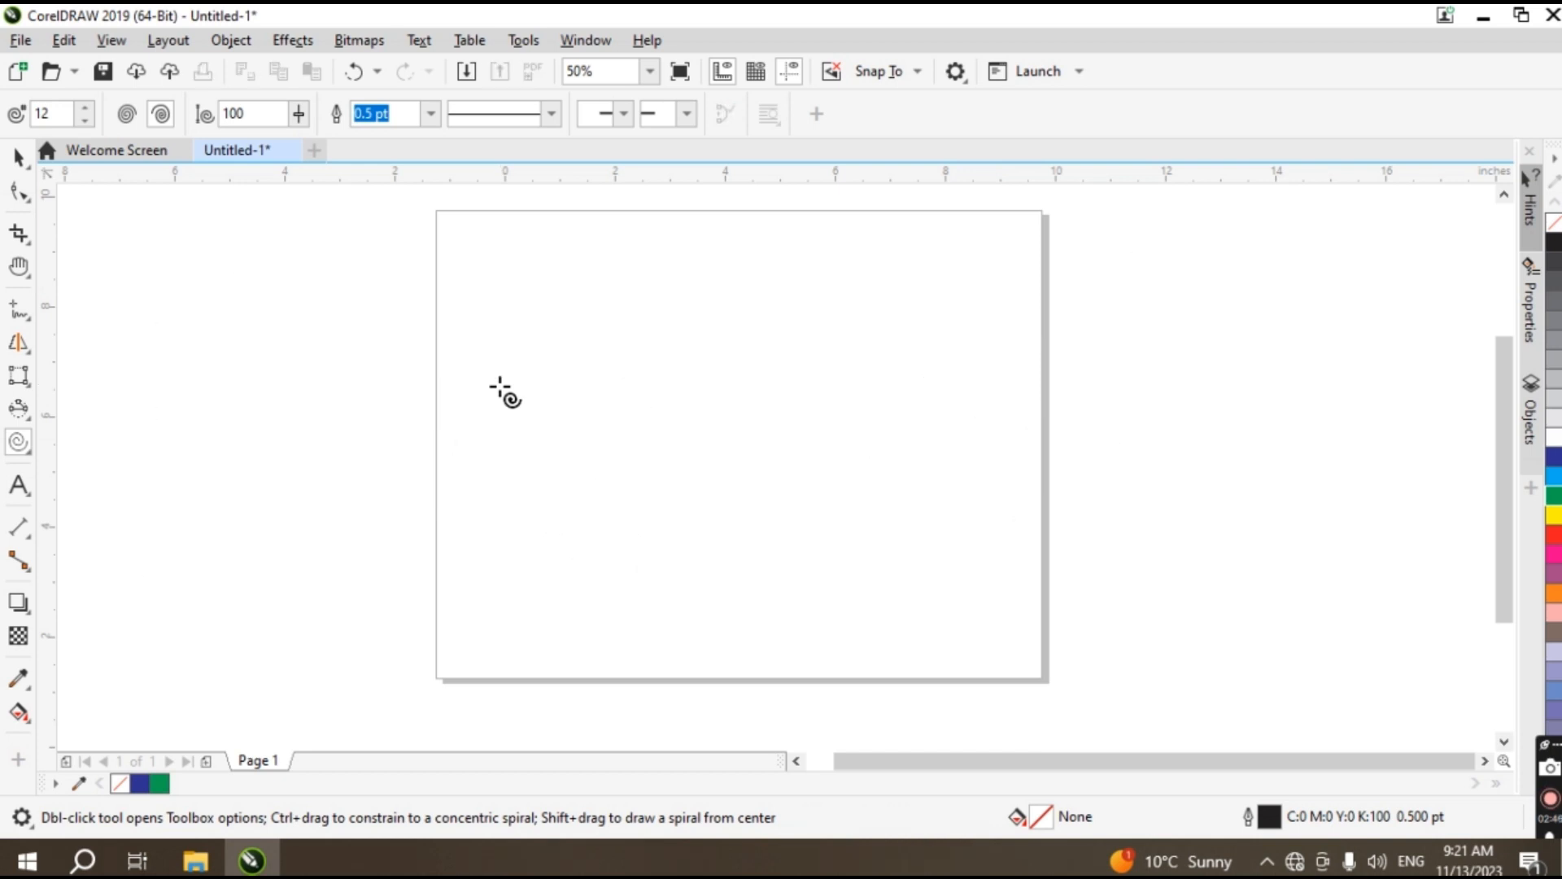
{"action": "left_click", "coordinate": [28, 451]}
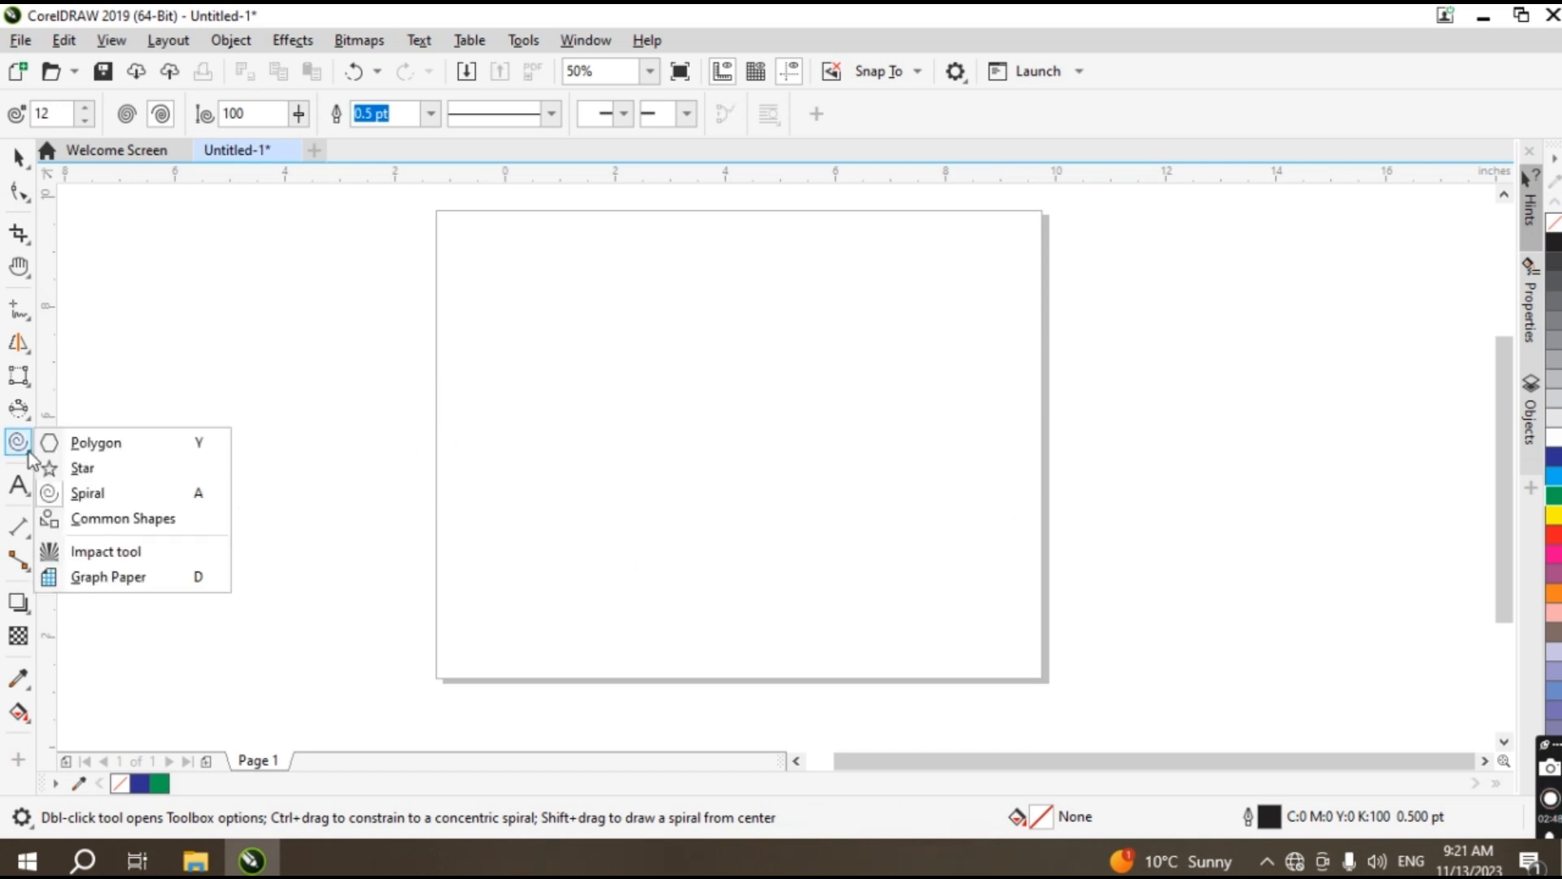
{"action": "left_click", "coordinate": [114, 521]}
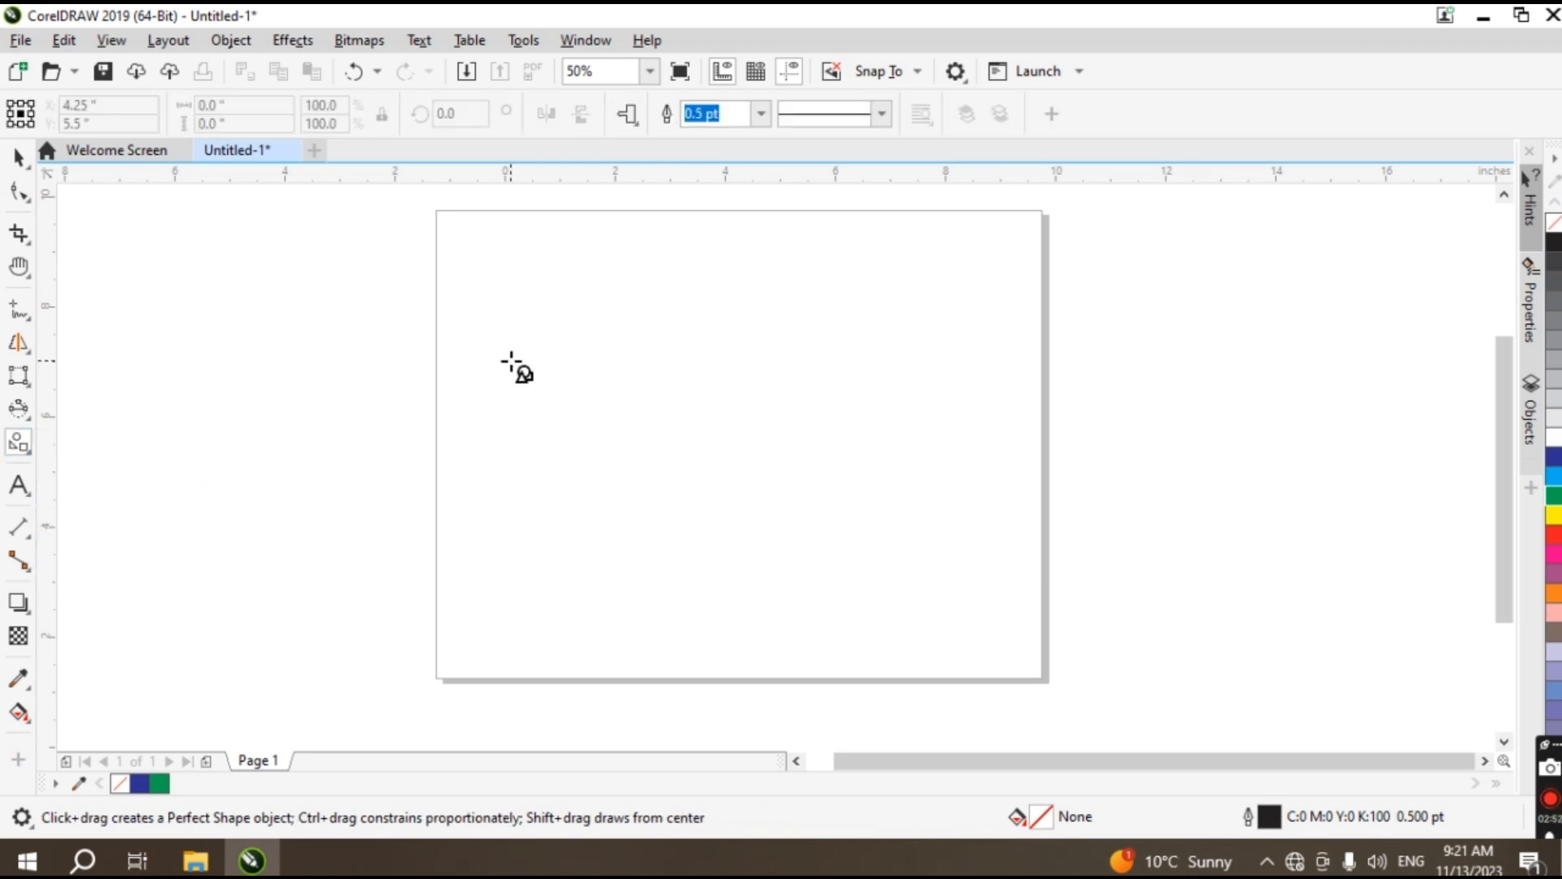
{"action": "left_click_drag", "start_coordinate": [499, 342], "coordinate": [747, 624]}
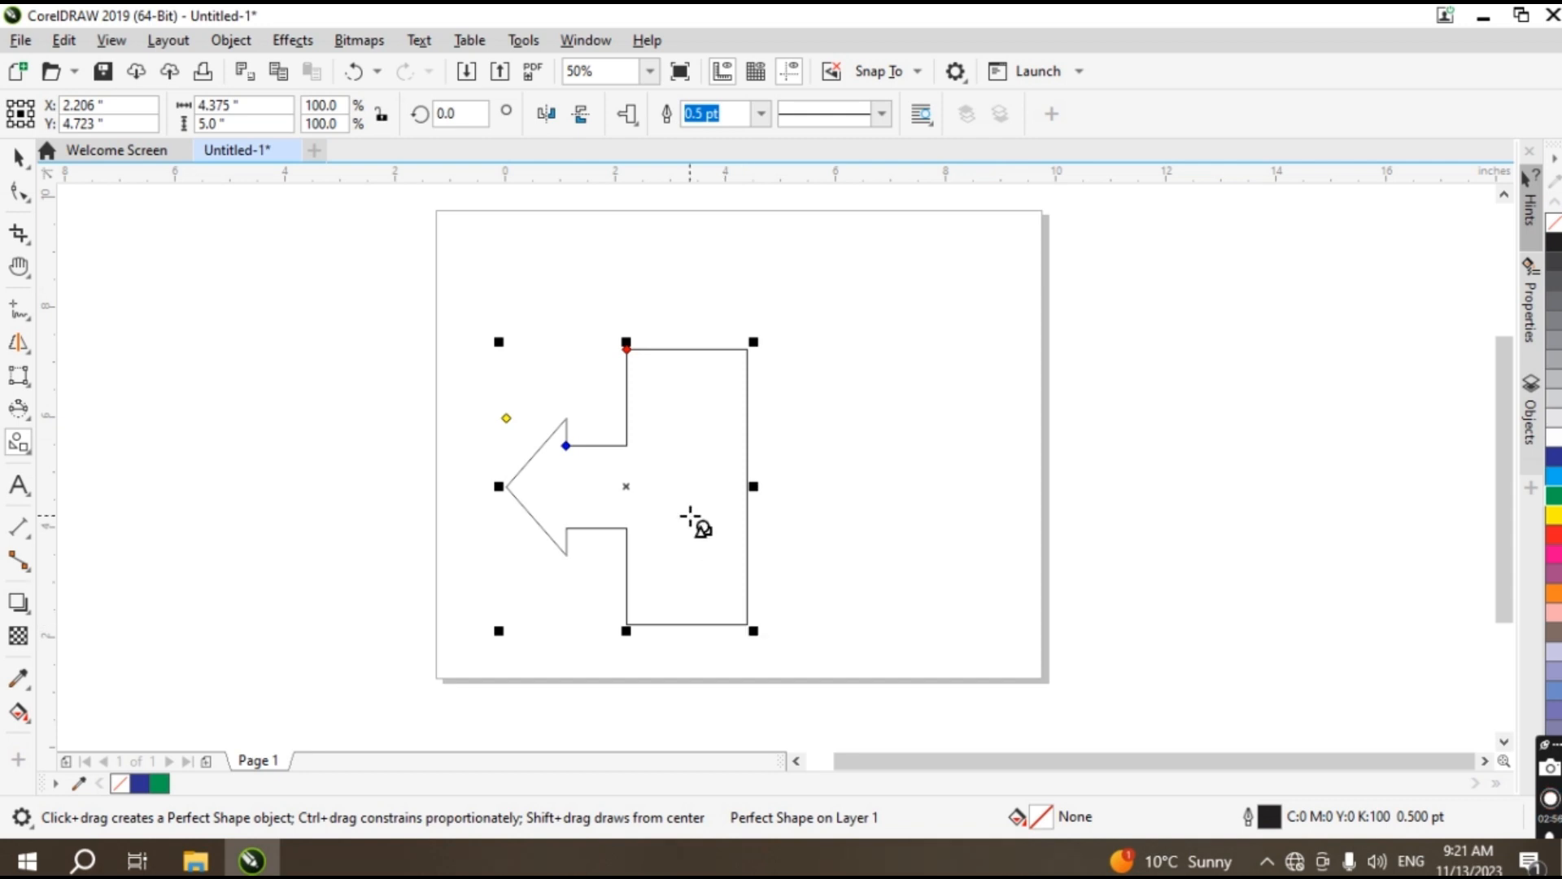
- Draw a wavy banner shape about 5.9 by 3 inches across the page's right edge
{"action": "left_click", "coordinate": [633, 119]}
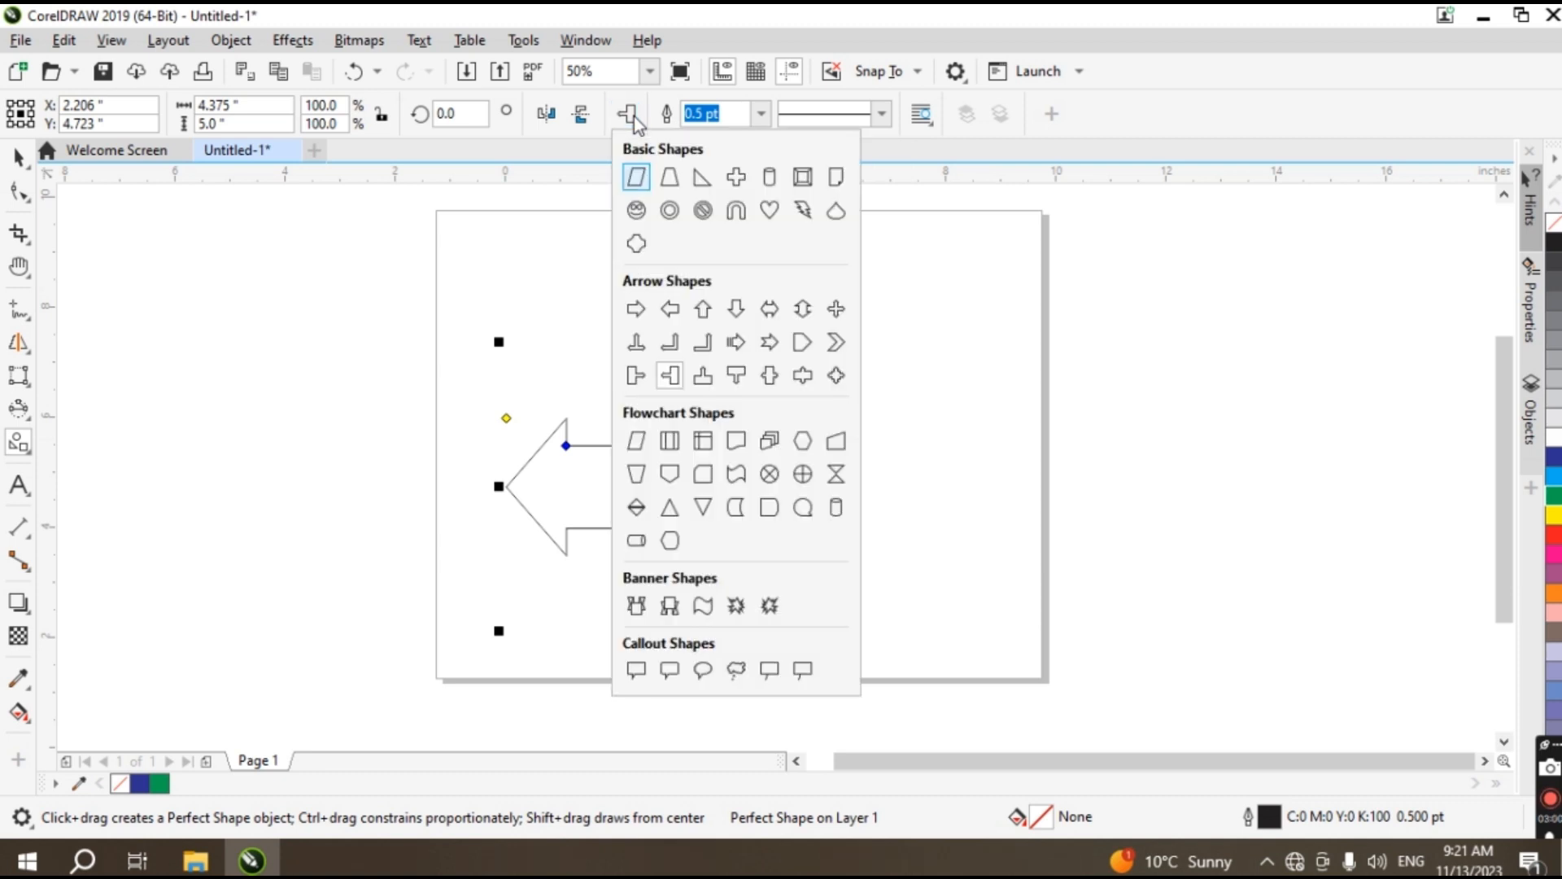
{"action": "left_click", "coordinate": [702, 607]}
{"action": "mouse_move", "coordinate": [944, 313]}
{"action": "left_mouse_down"}
{"action": "mouse_move", "coordinate": [1034, 372]}
{"action": "mouse_move", "coordinate": [1277, 480]}
{"action": "left_mouse_up"}
- Reshape the wavy banner with its red glyph node so that its waves become deeper
{"action": "key", "text": "F10"}
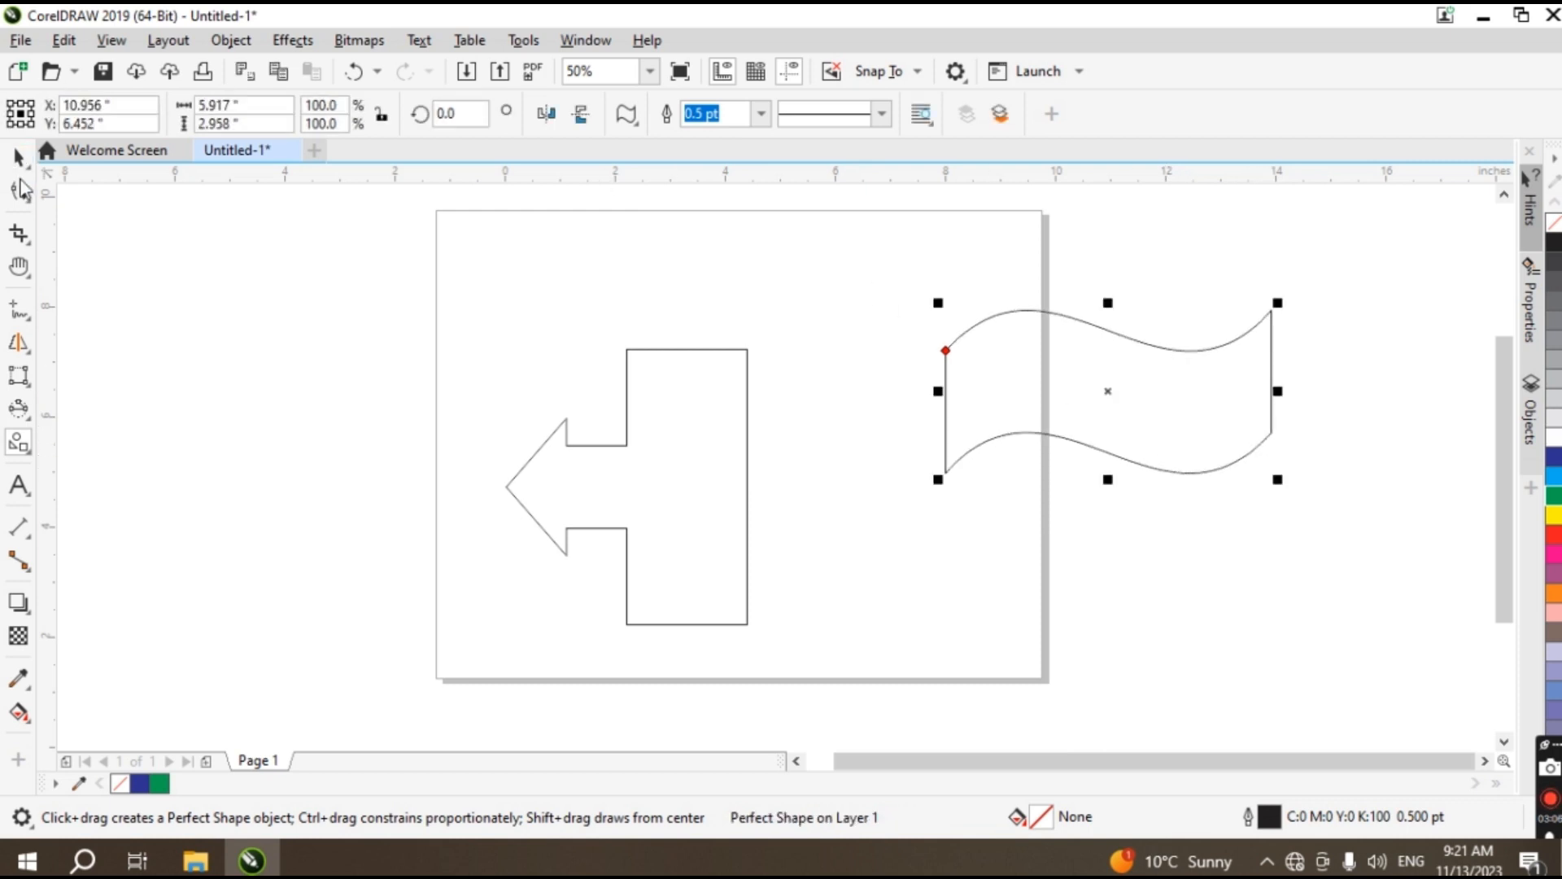
{"action": "left_click_drag", "start_coordinate": [946, 350], "coordinate": [1043, 379]}
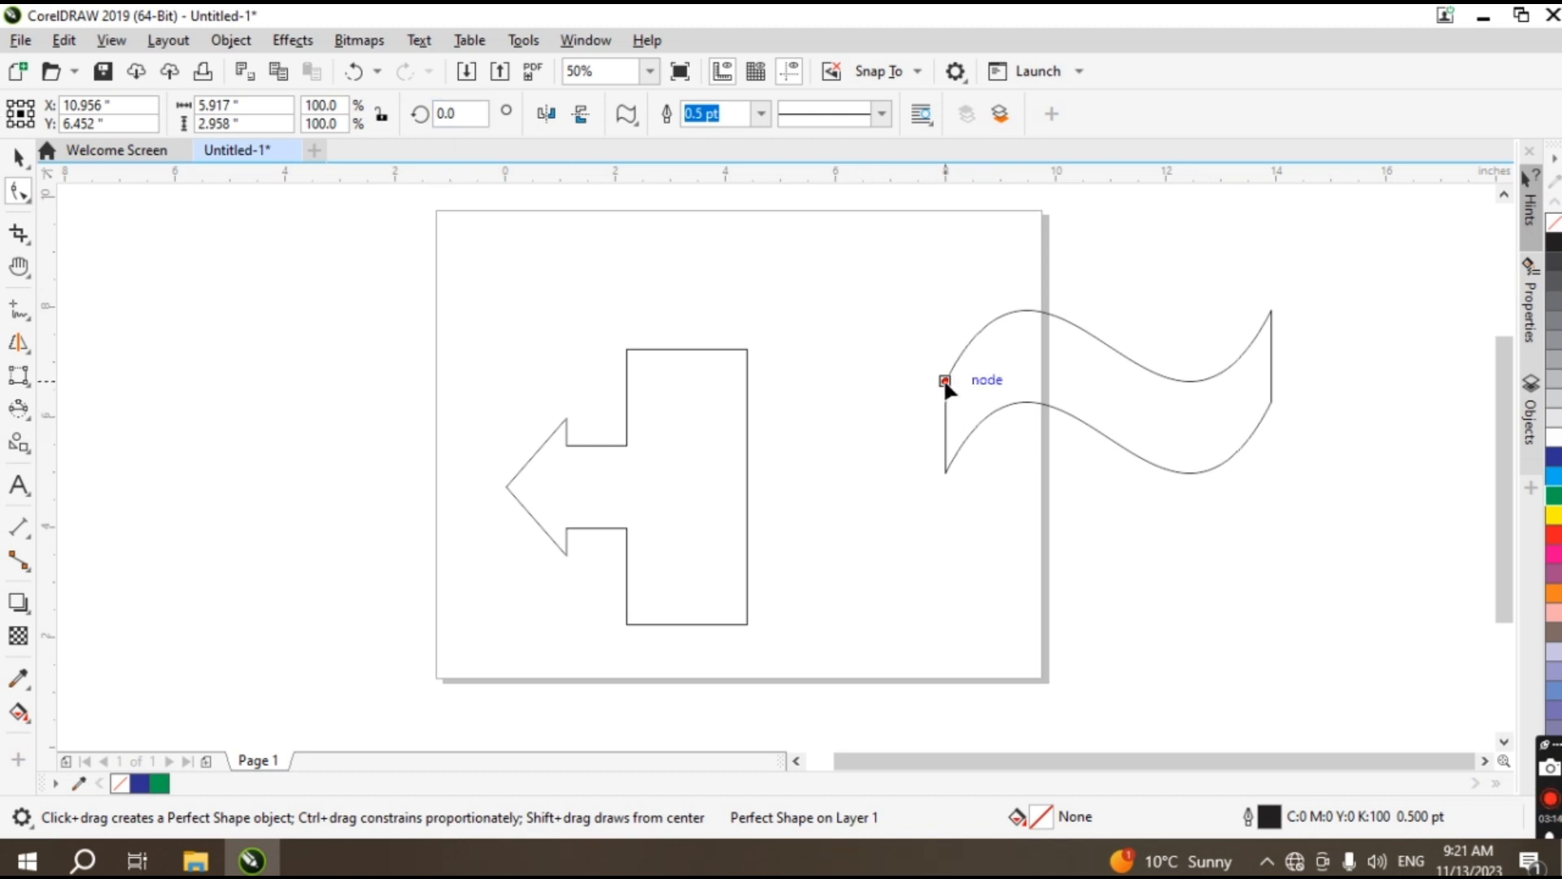
{"action": "mouse_move", "coordinate": [946, 383]}
{"action": "left_mouse_down"}
{"action": "mouse_move", "coordinate": [960, 400]}
{"action": "mouse_move", "coordinate": [941, 272]}
{"action": "mouse_move", "coordinate": [962, 391]}
{"action": "left_mouse_up"}
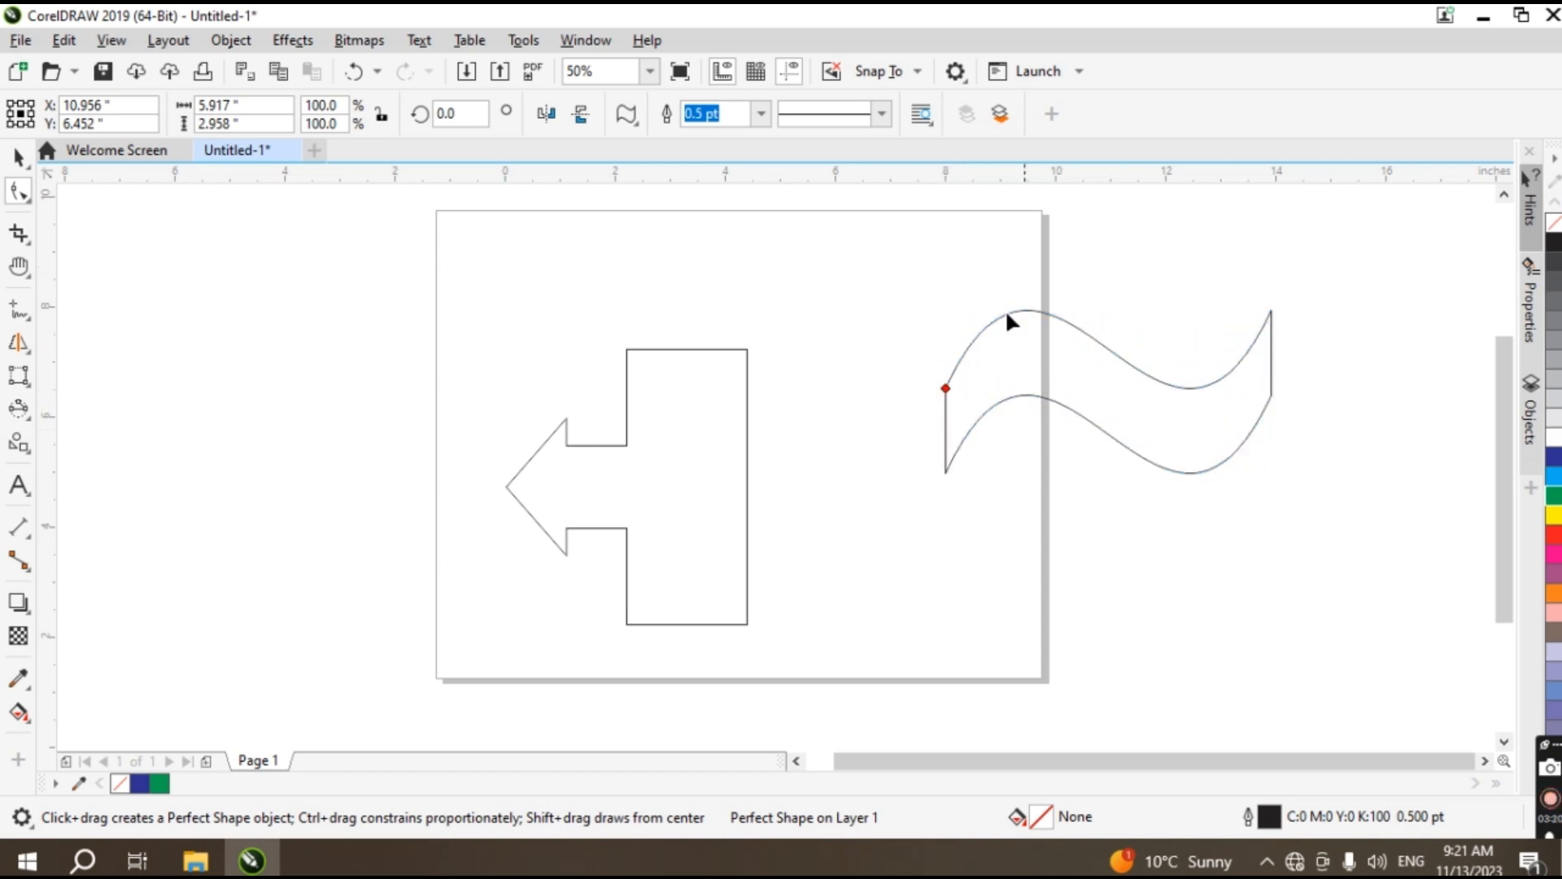
- Draw a bent double-headed arrow about 4.7 by 4.2 inches left of the page, thinning its shaft and narrowing its heads with the glyph nodes
{"action": "left_click", "coordinate": [636, 119]}
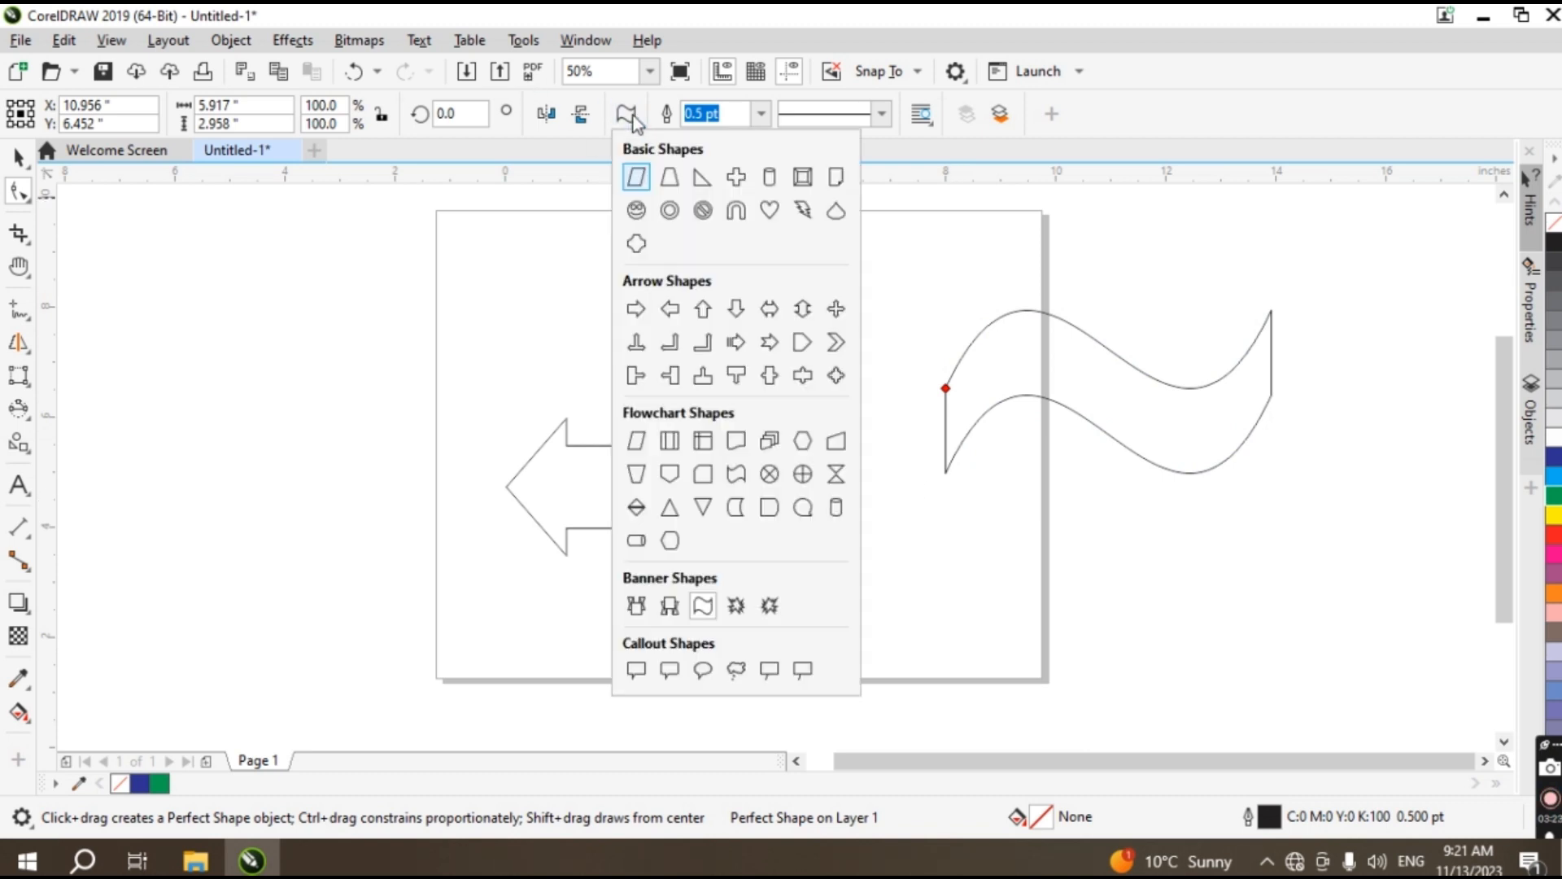
{"action": "left_click", "coordinate": [661, 347]}
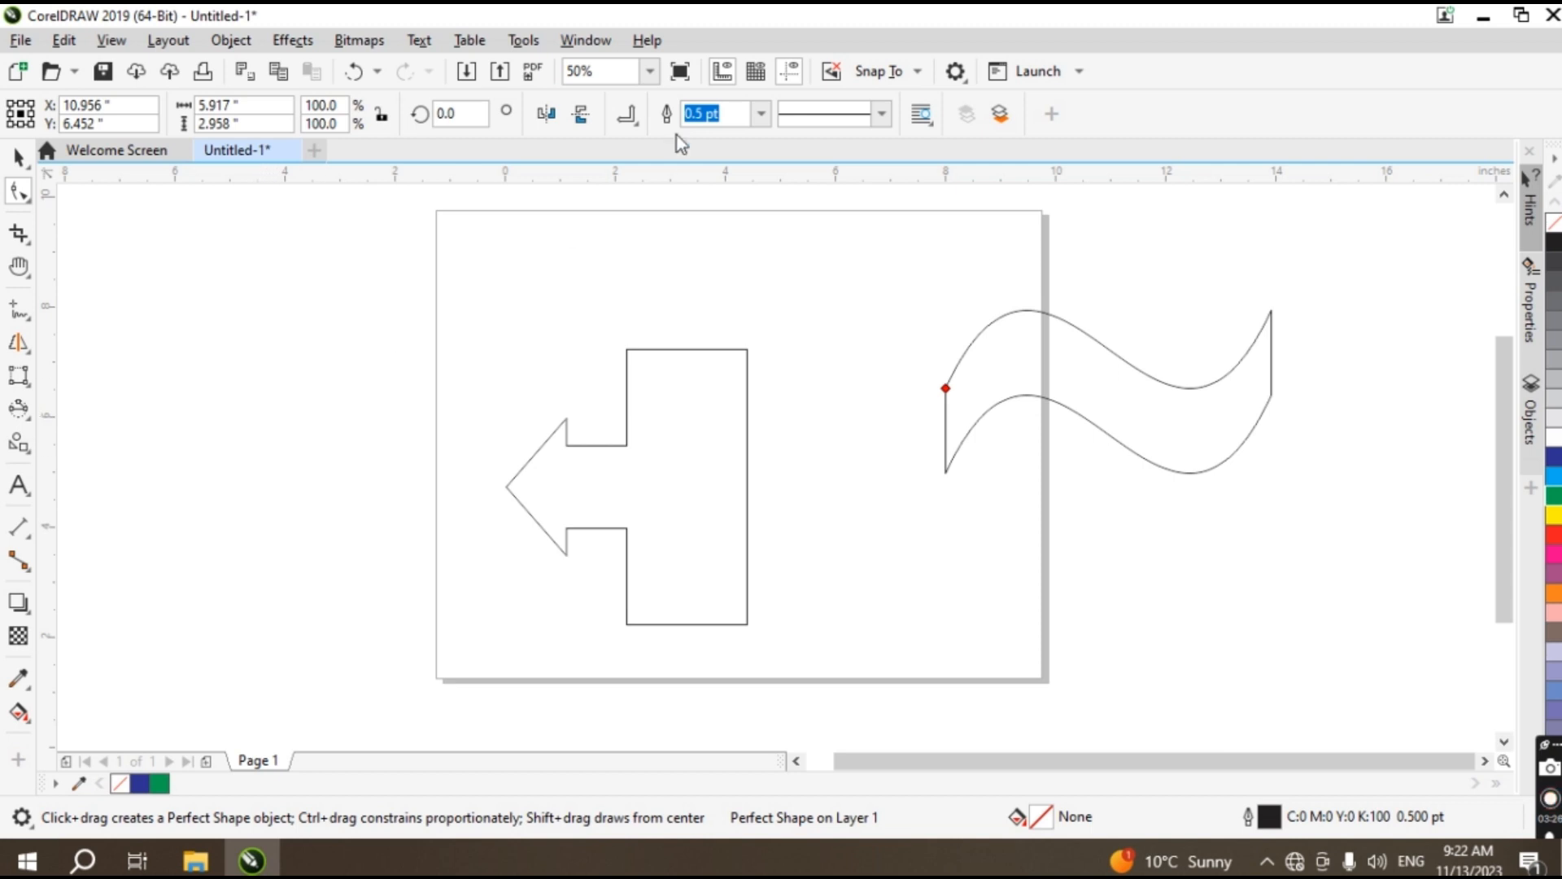
{"action": "left_click", "coordinate": [631, 121]}
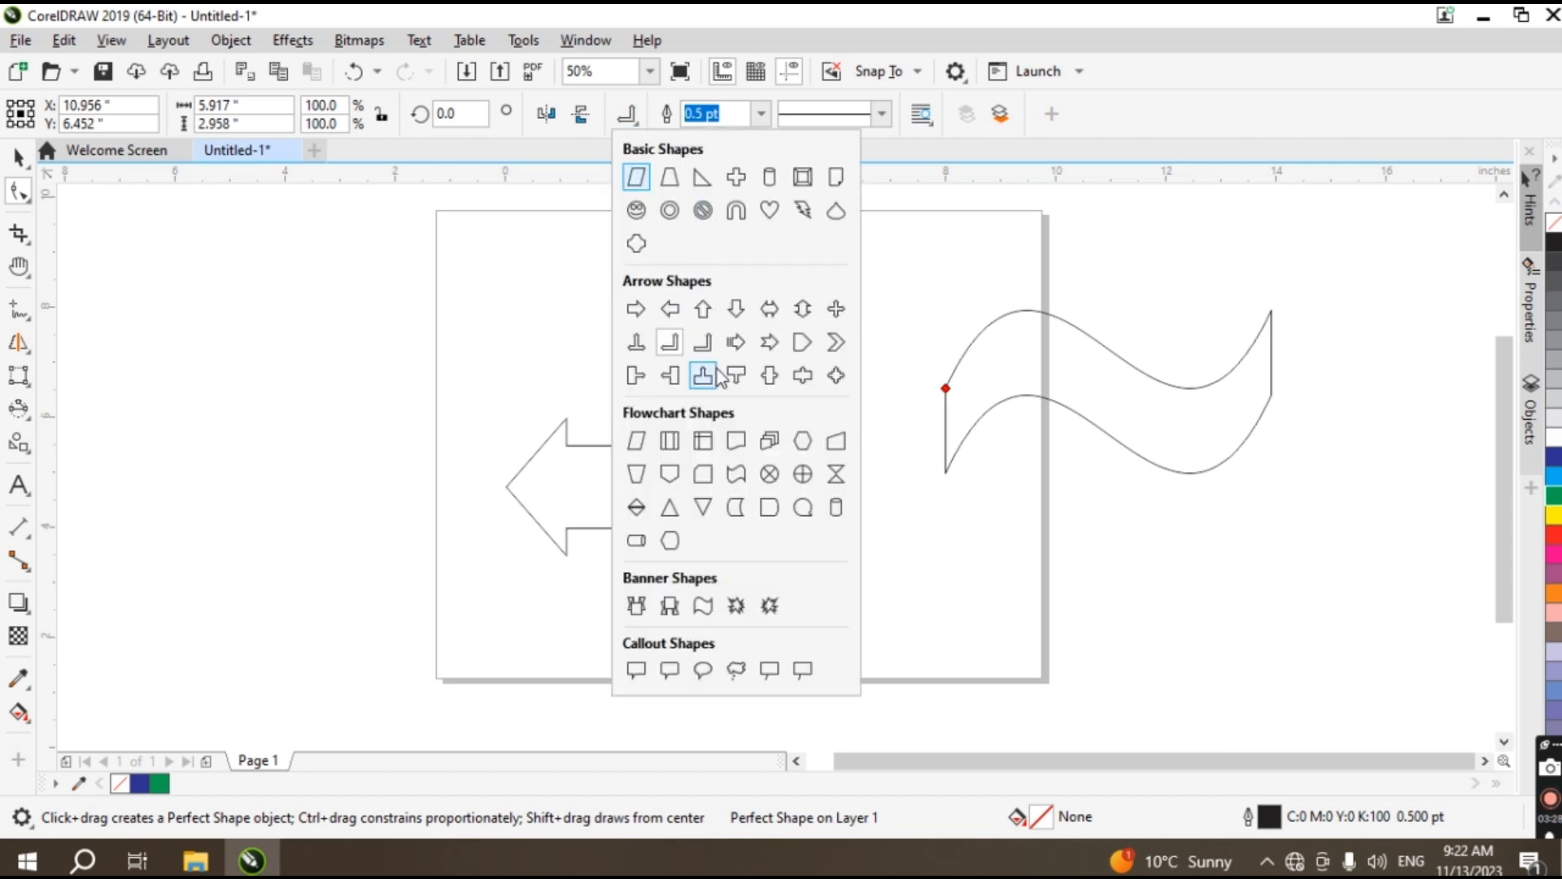
{"action": "left_click", "coordinate": [703, 343]}
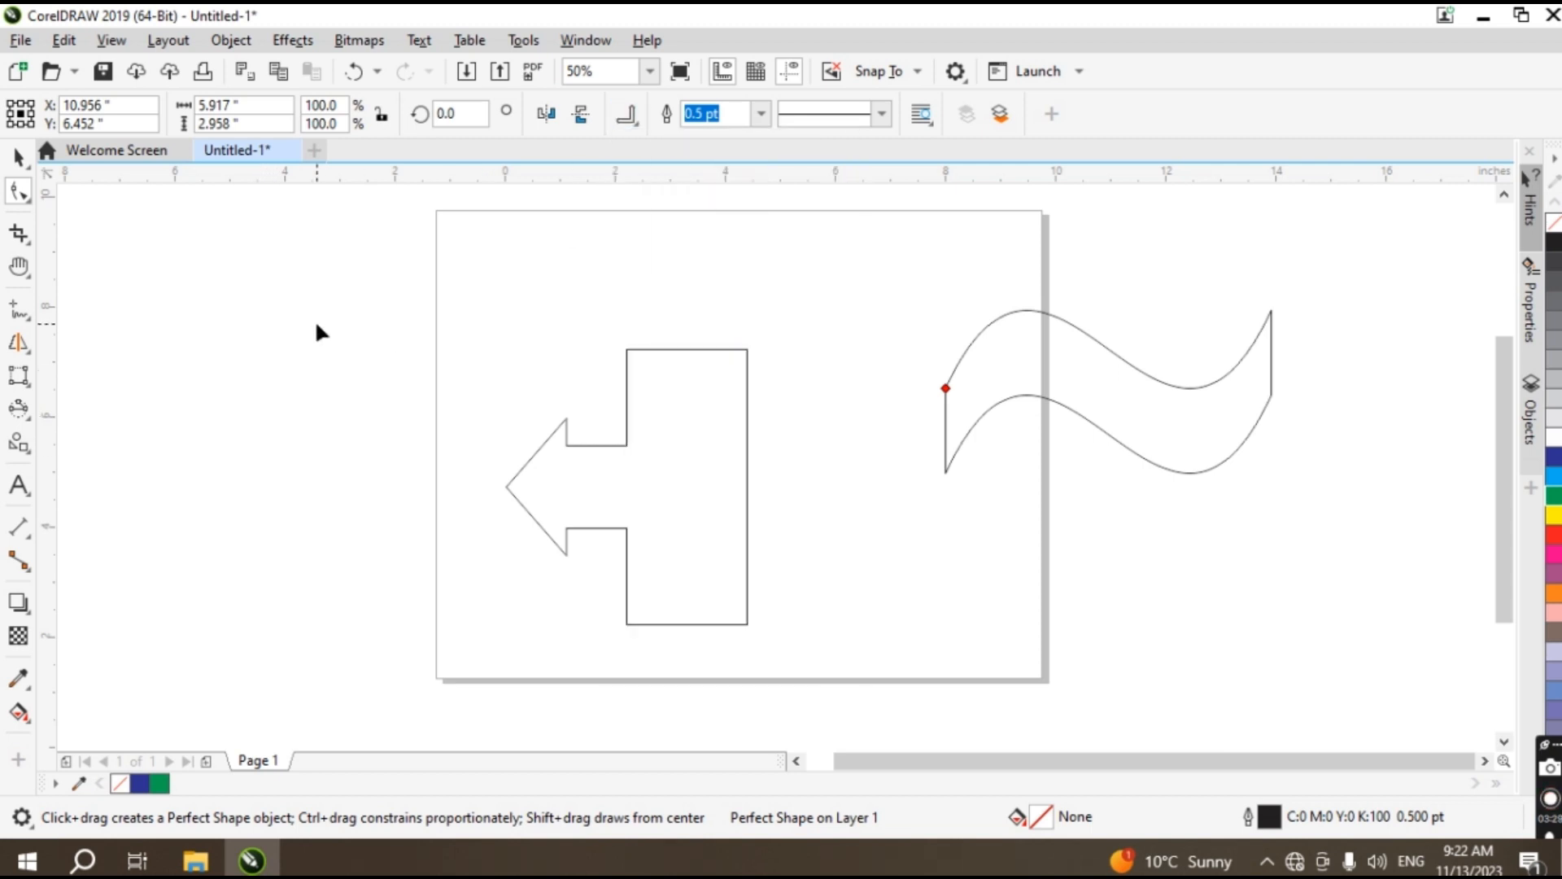
{"action": "right_click", "coordinate": [418, 456]}
{"action": "left_click", "coordinate": [363, 412]}
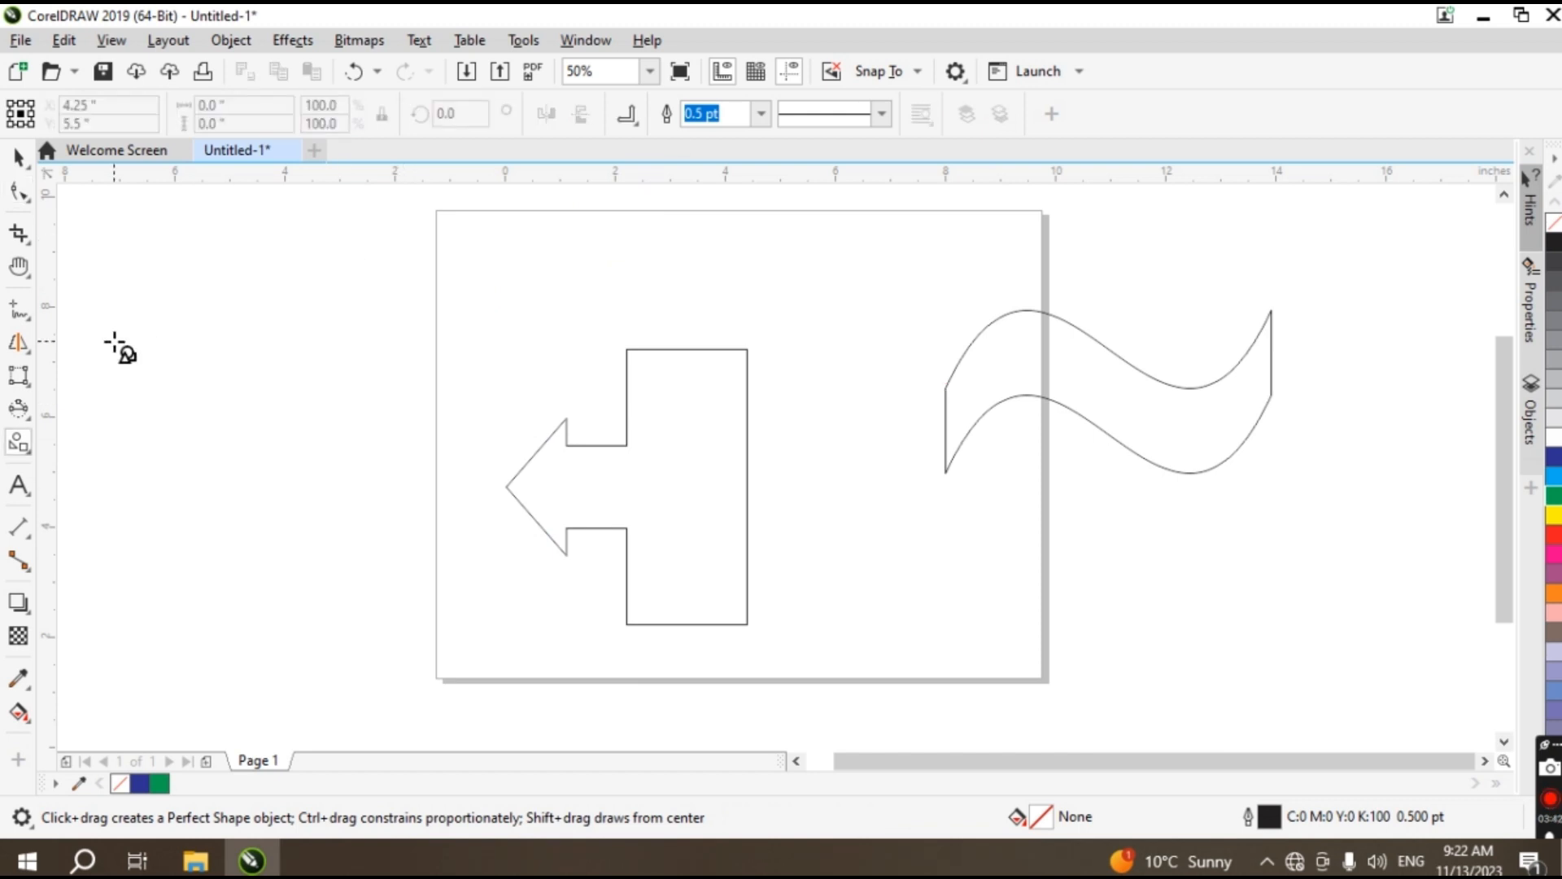
{"action": "left_click_drag", "start_coordinate": [114, 341], "coordinate": [374, 576]}
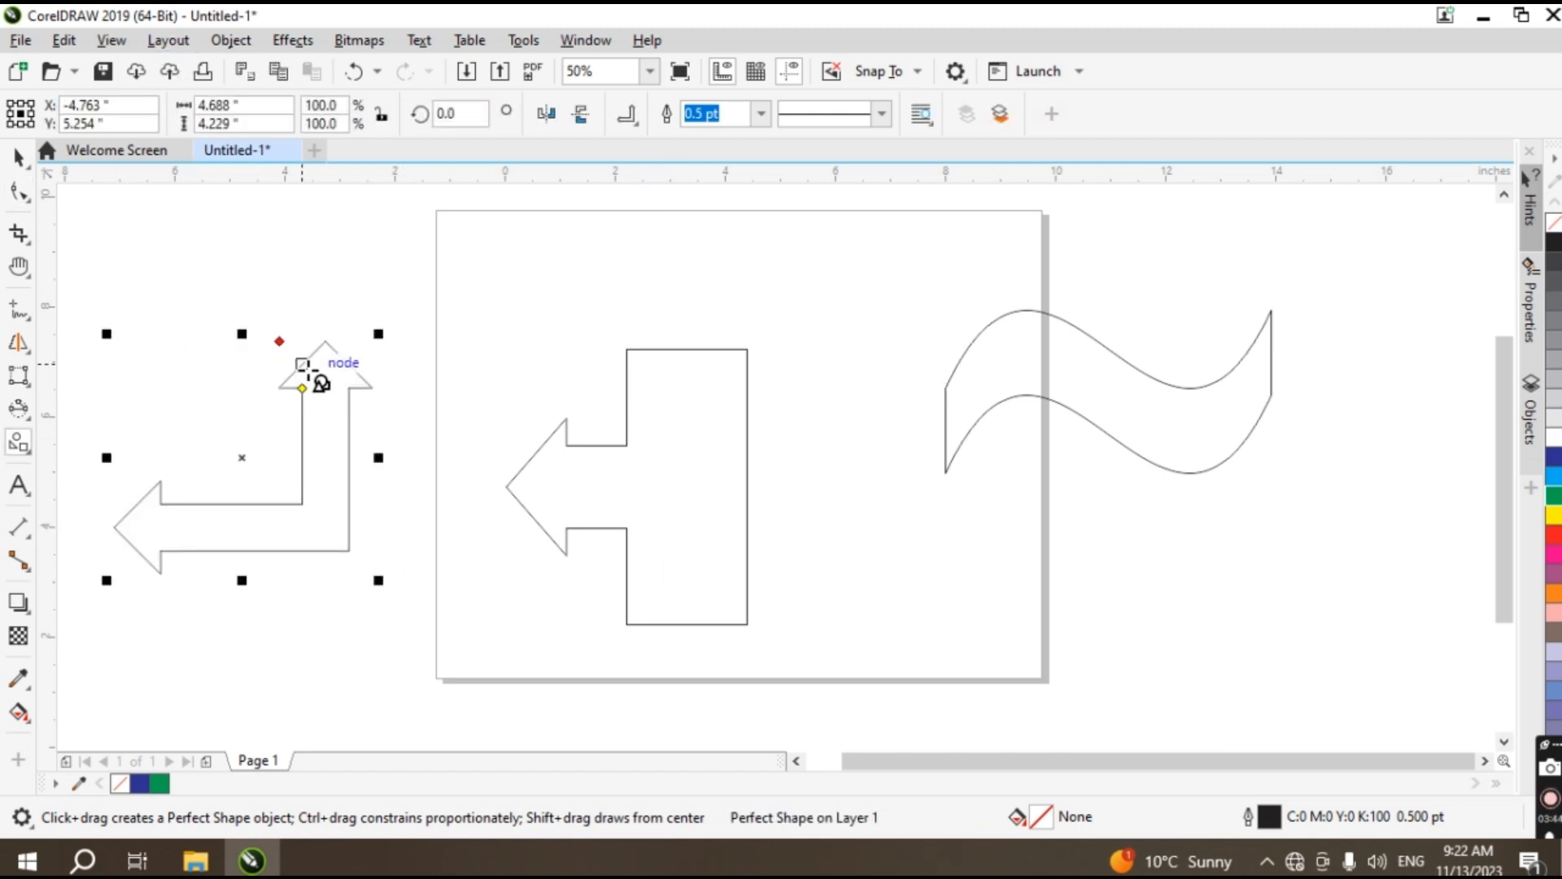
{"action": "left_click_drag", "start_coordinate": [301, 387], "coordinate": [318, 418]}
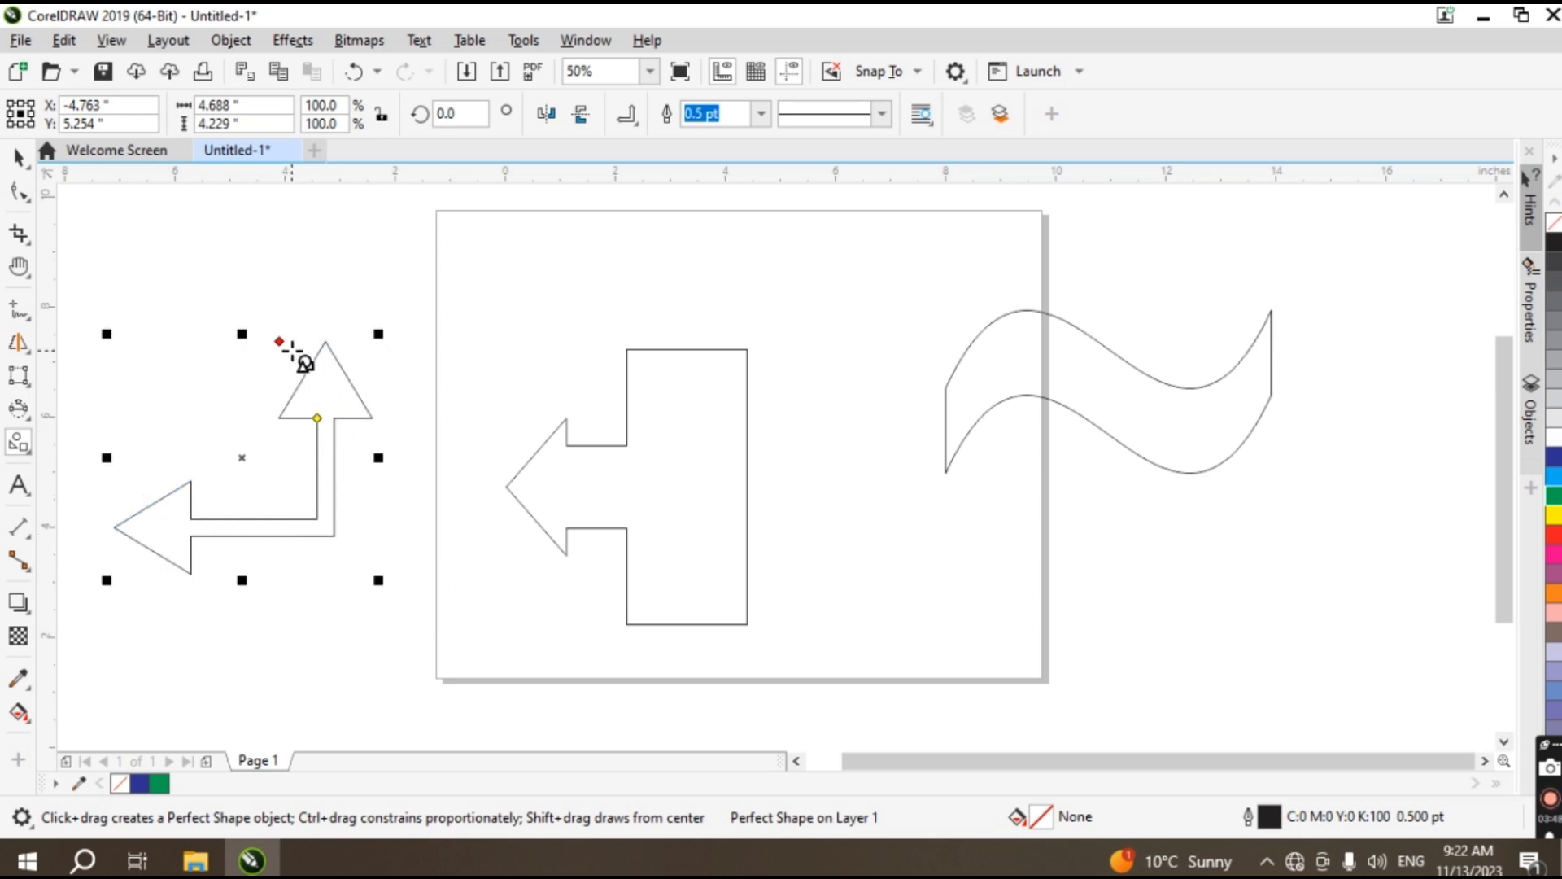
{"action": "left_click_drag", "start_coordinate": [277, 339], "coordinate": [319, 364]}
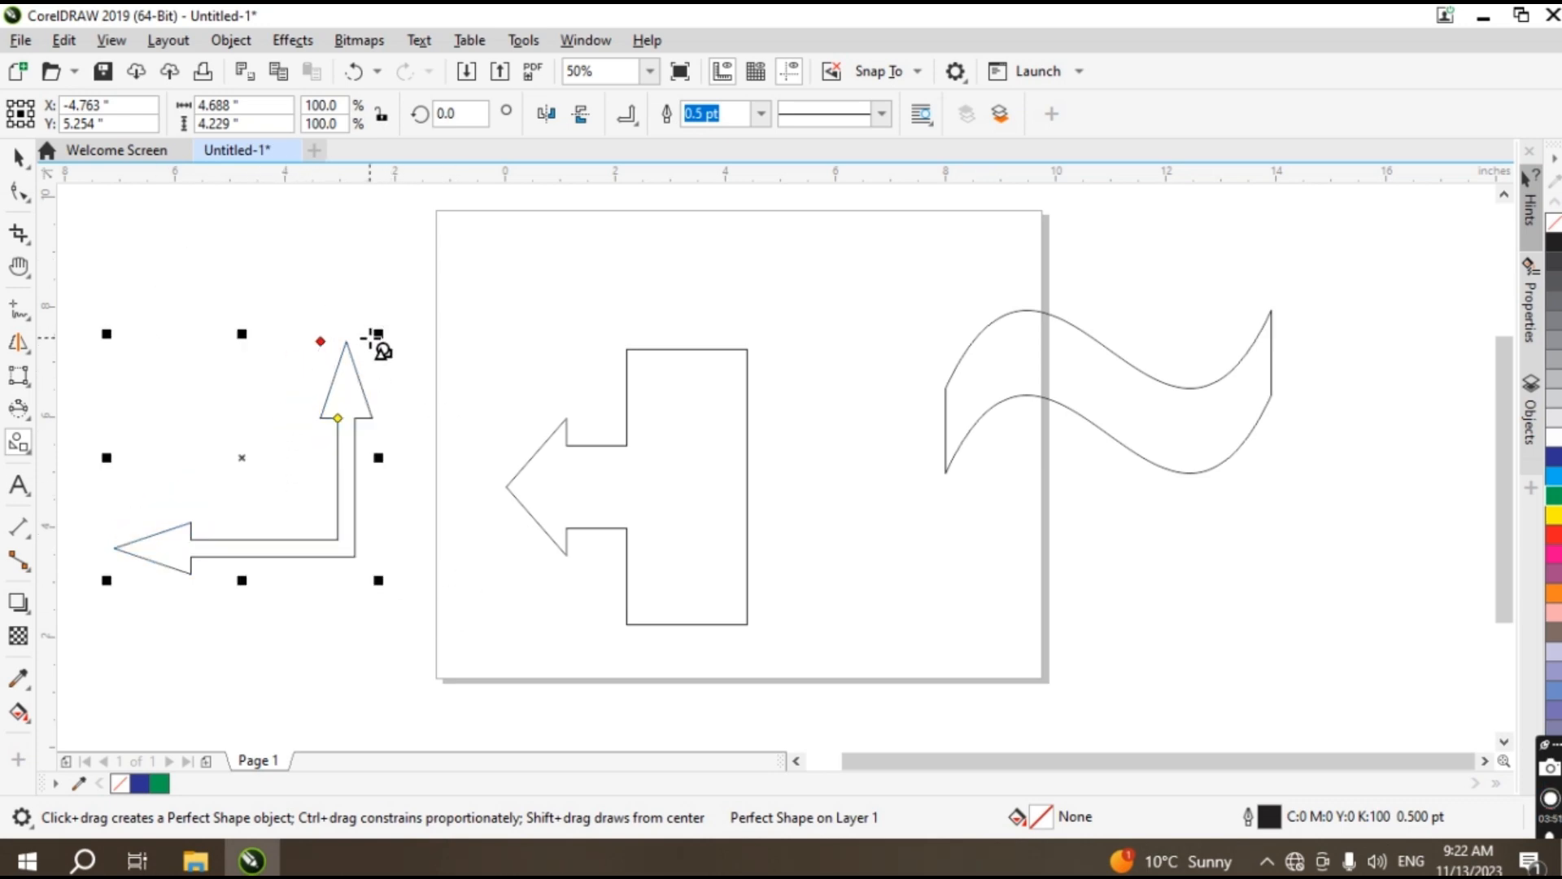
- Rotate the bent double-headed arrow about its centre to an angle of about 203 degrees
{"action": "left_click", "coordinate": [18, 156]}
{"action": "left_click", "coordinate": [273, 511]}
{"action": "left_click", "coordinate": [347, 390]}
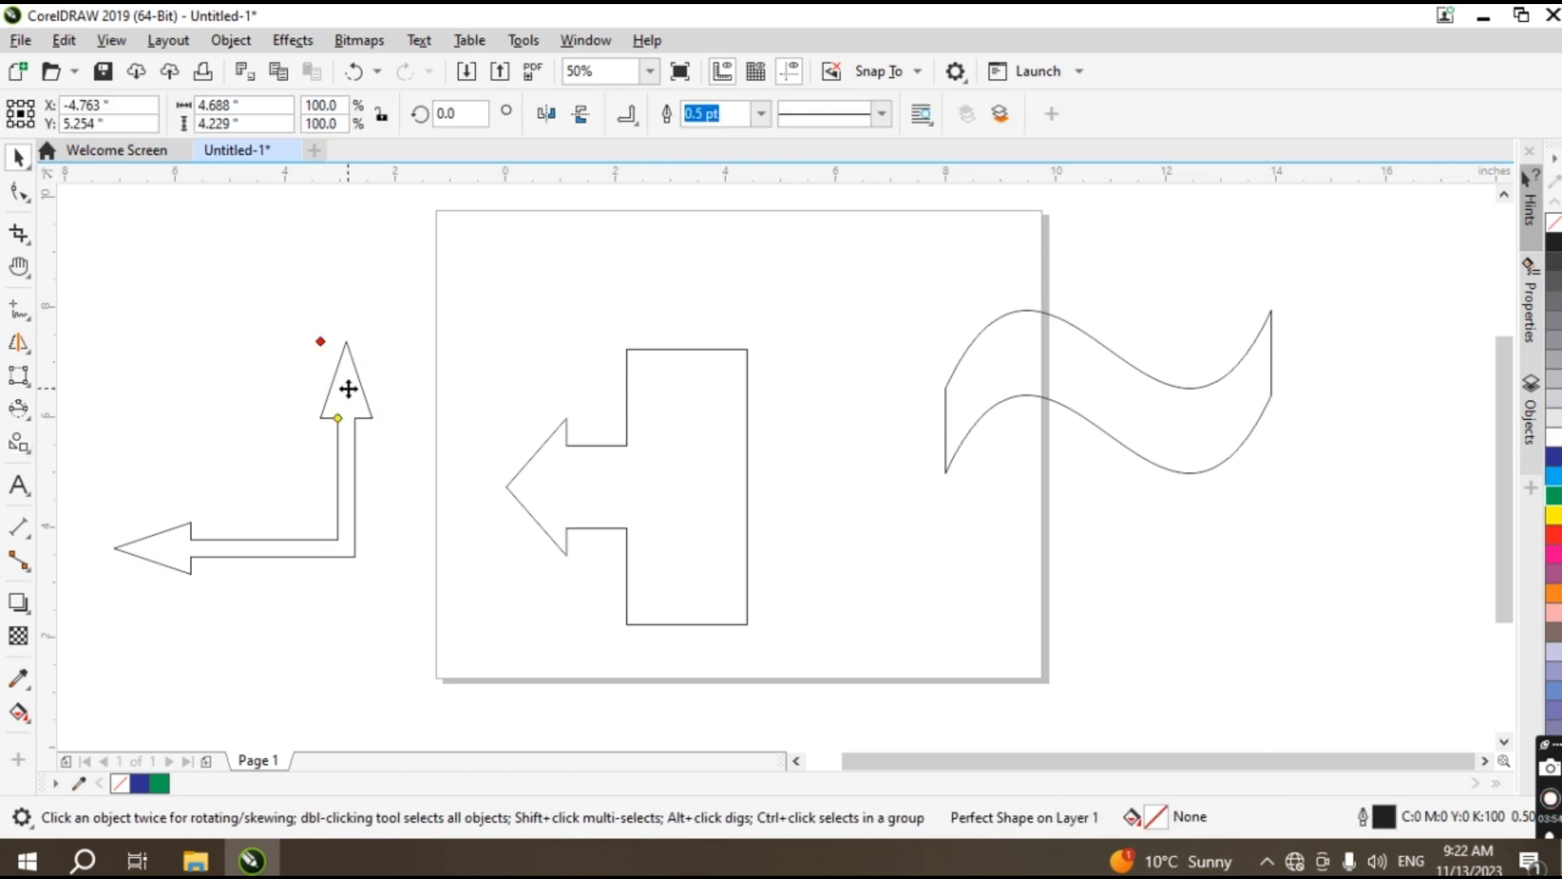
{"action": "left_click", "coordinate": [347, 390]}
{"action": "left_click_drag", "start_coordinate": [383, 321], "coordinate": [216, 516]}
- Move the bent arrow's rotation centre to its right side and swing it around that point onto the page's left edge
{"action": "left_click_drag", "start_coordinate": [213, 463], "coordinate": [343, 528]}
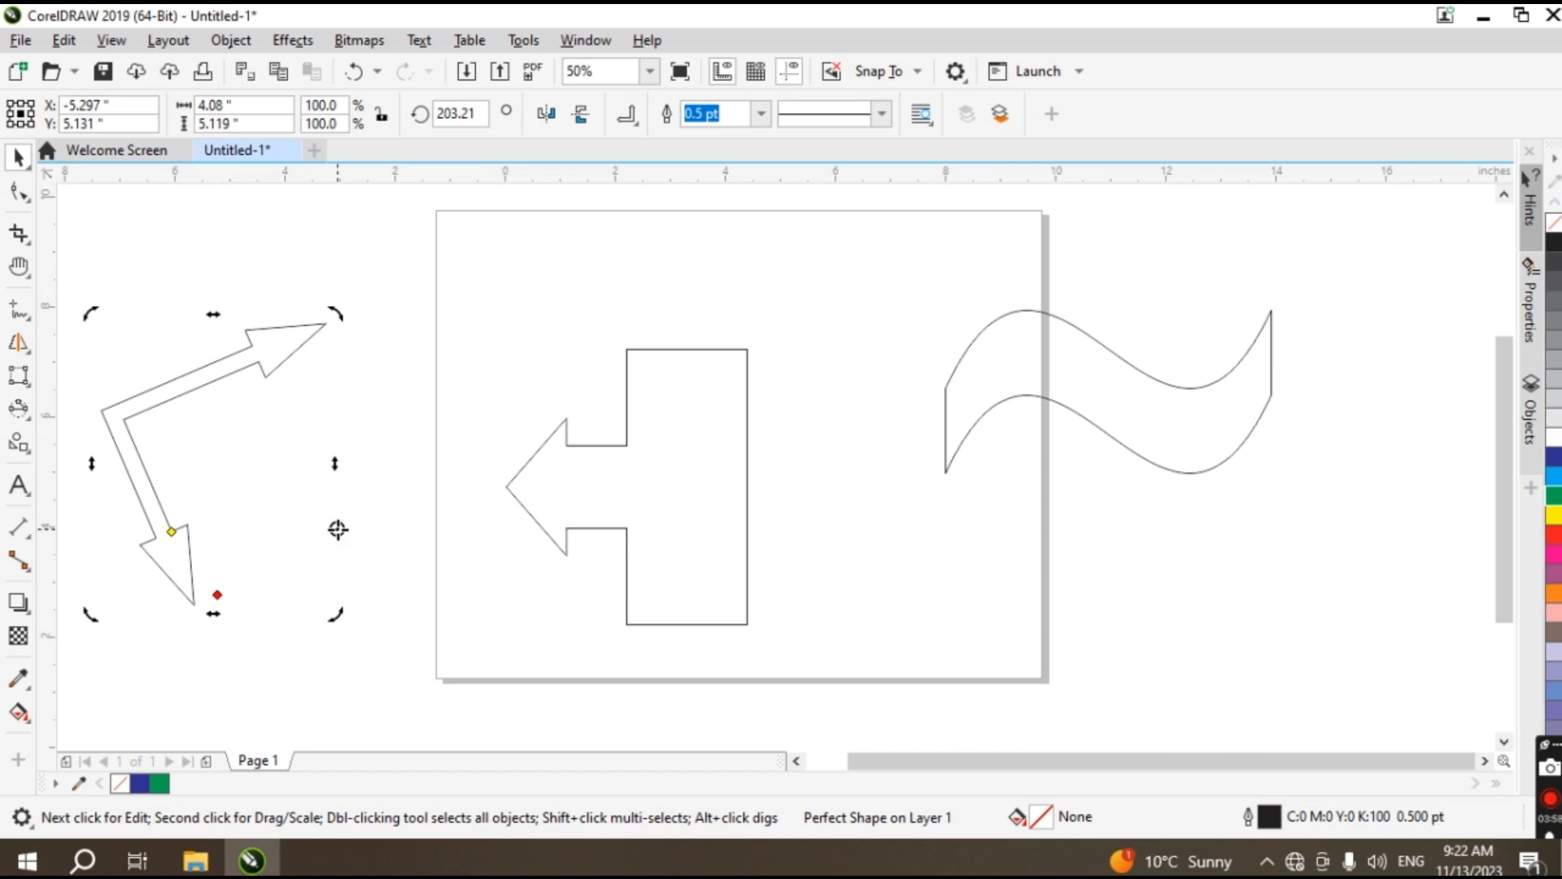
{"action": "left_click_drag", "start_coordinate": [502, 544], "coordinate": [481, 575]}
{"action": "left_click", "coordinate": [215, 469]}
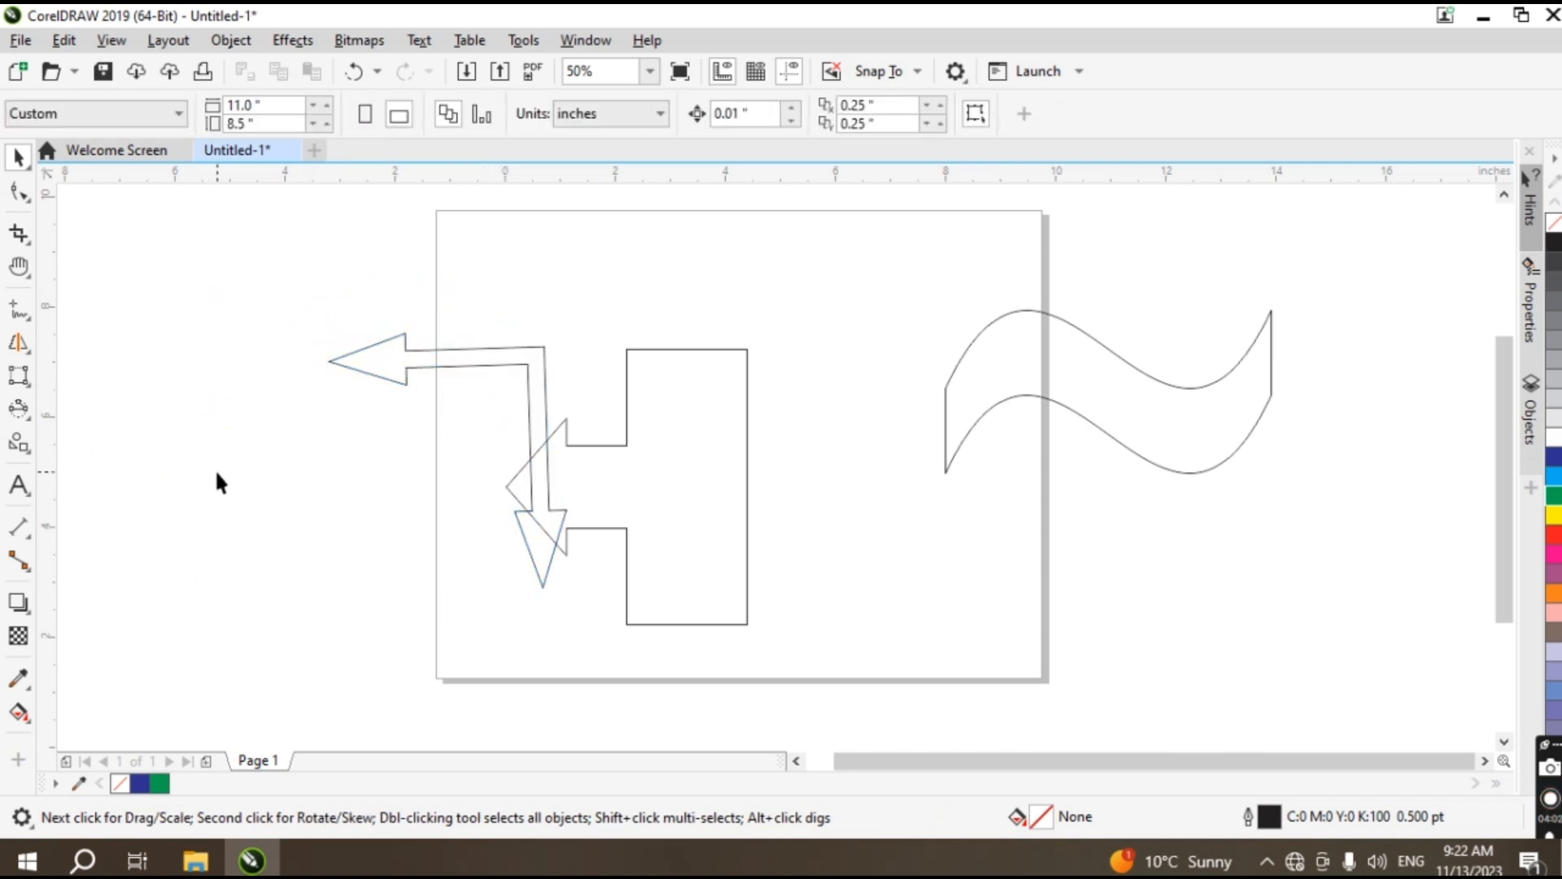
- Delete all the common shapes and draw a radial Impact tool shape in the page's upper-left corner
{"action": "key", "text": "ctrl+a"}
{"action": "key", "text": "Delete"}
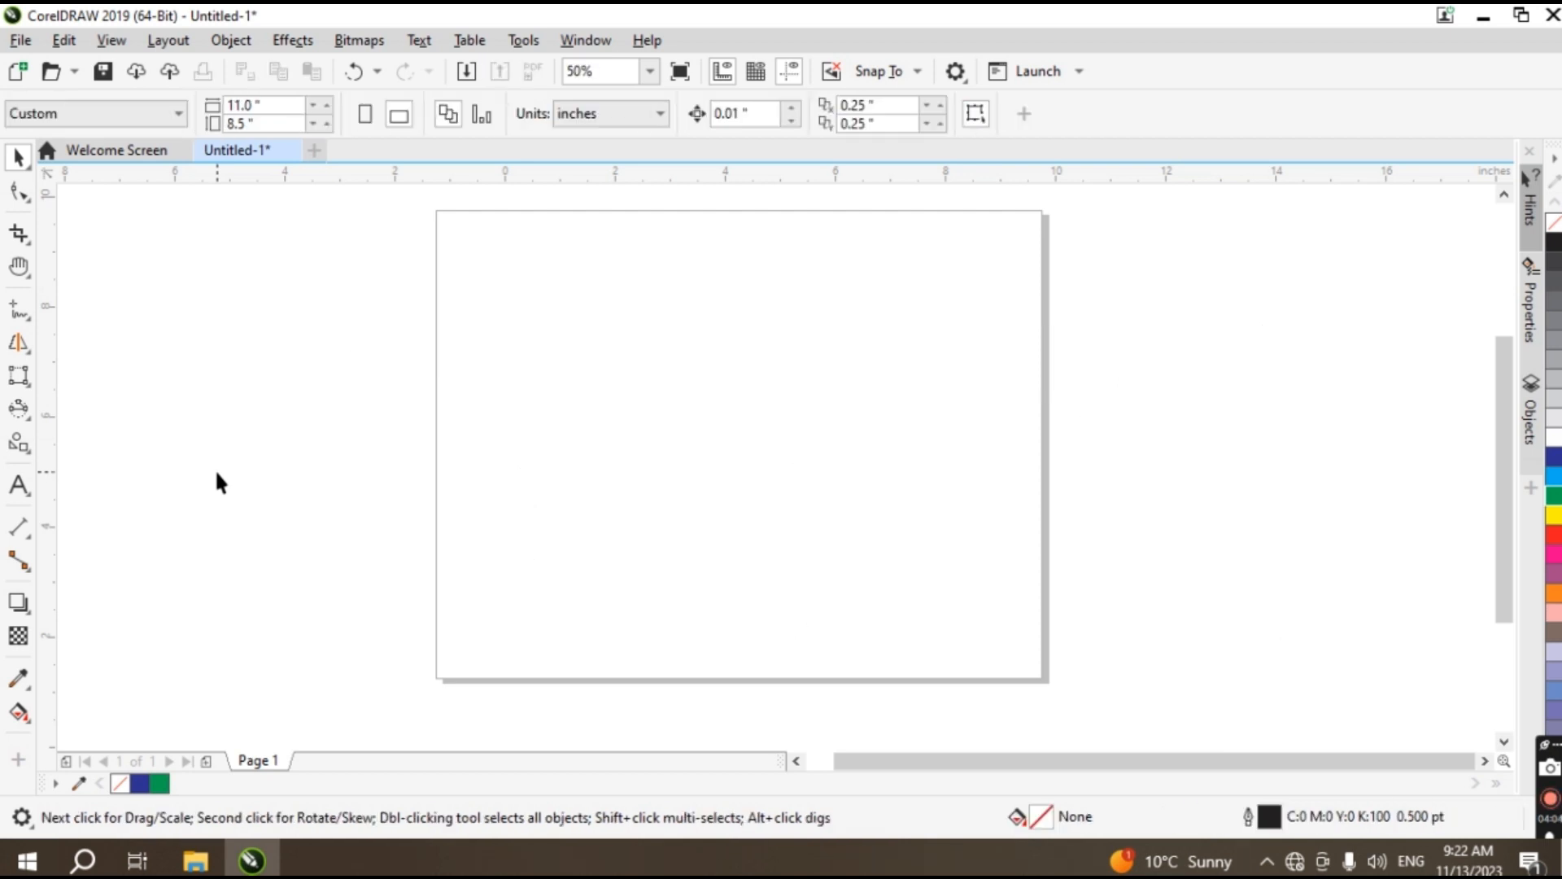
{"action": "left_click", "coordinate": [13, 445]}
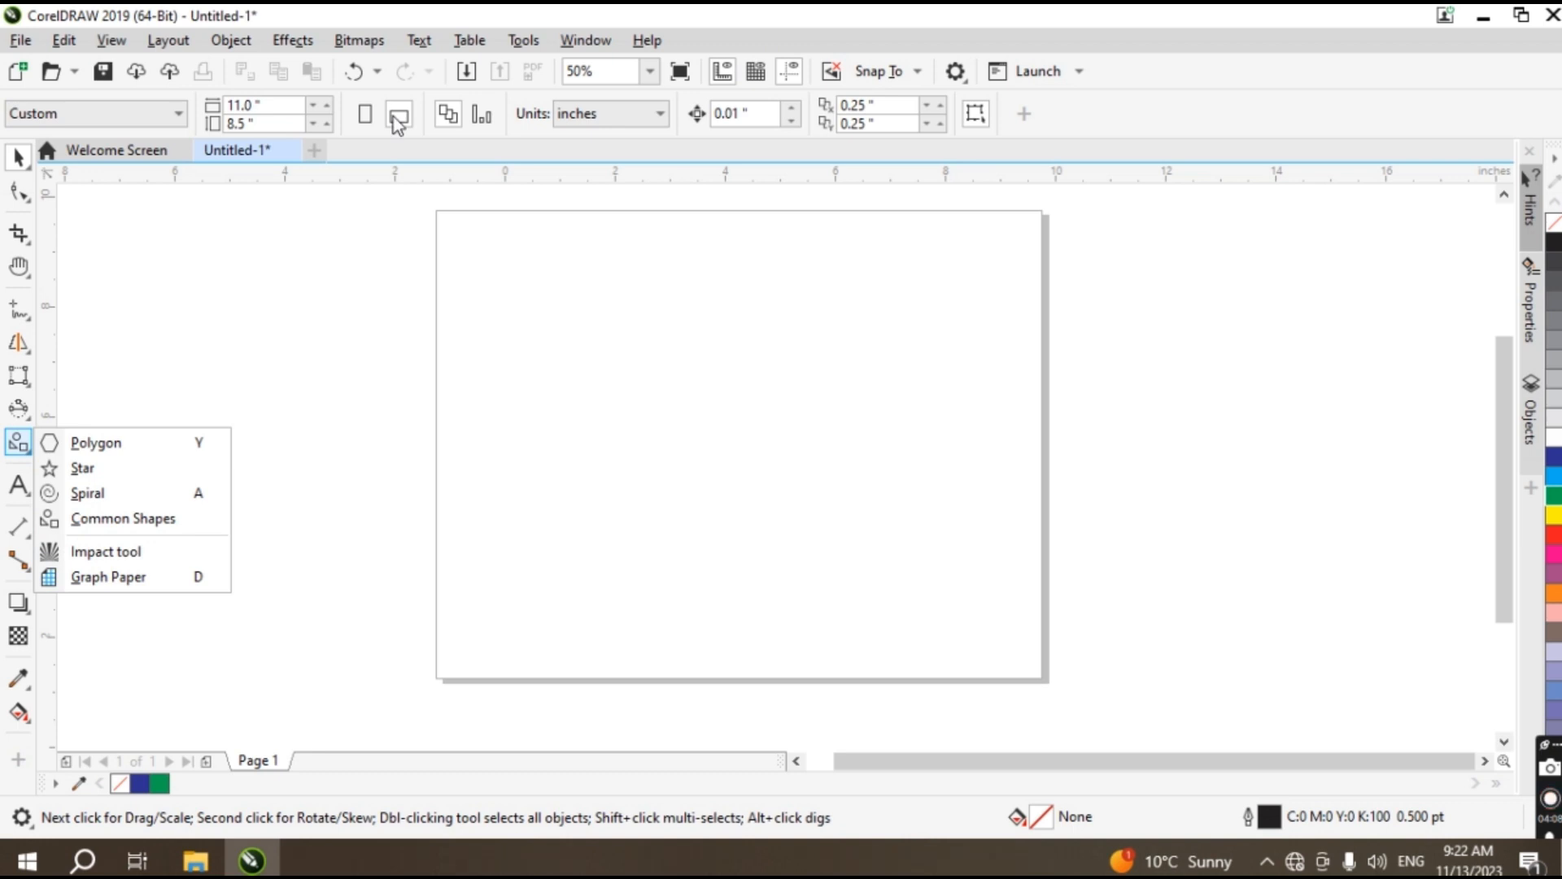
{"action": "left_click", "coordinate": [143, 553]}
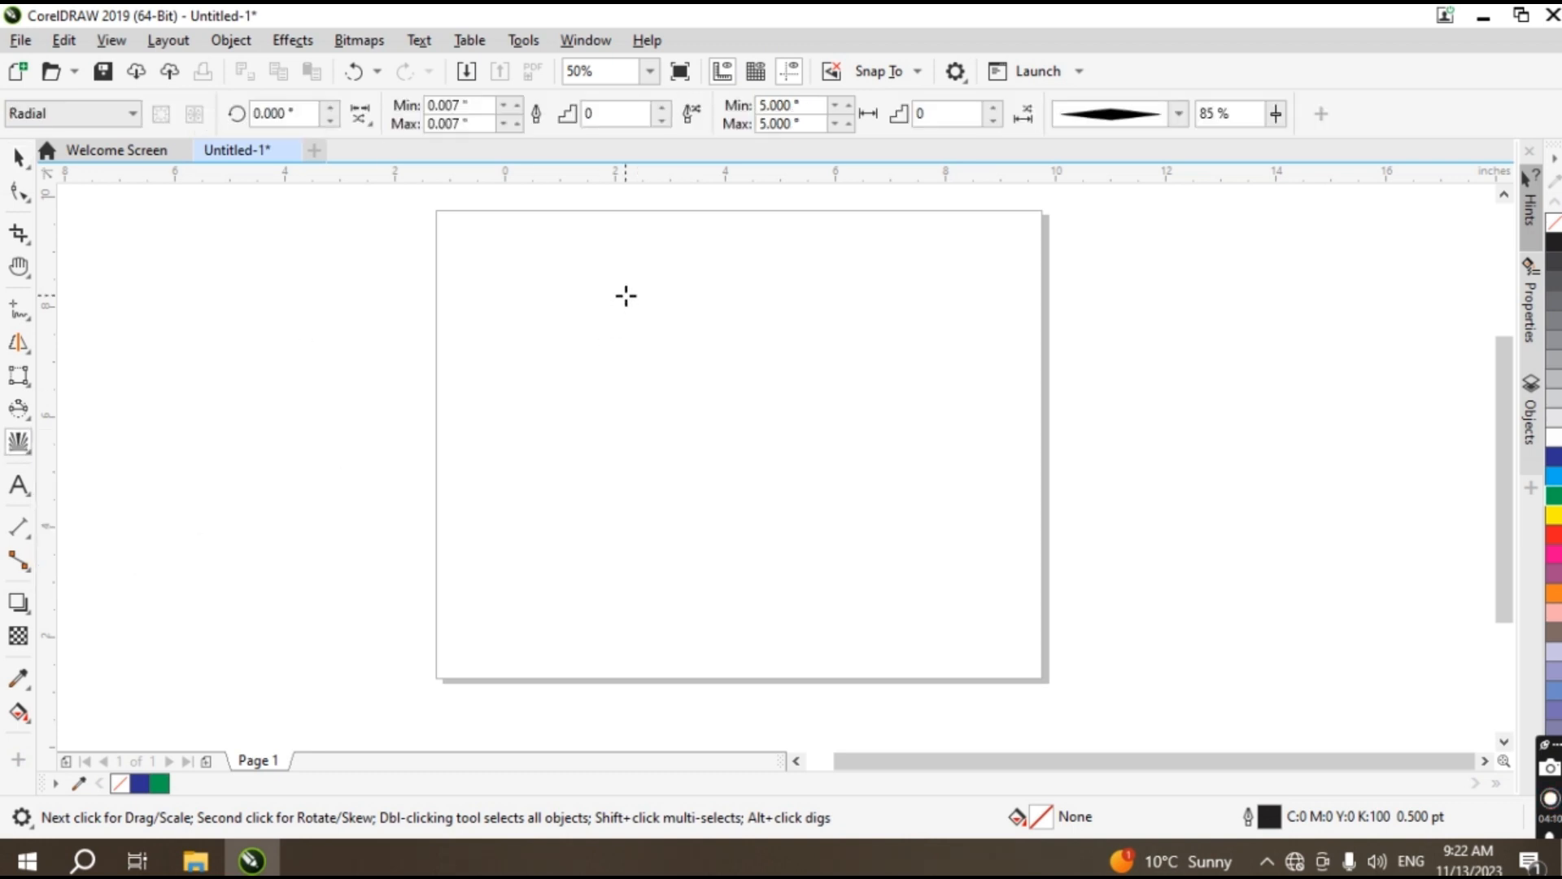
{"action": "left_click_drag", "start_coordinate": [570, 343], "coordinate": [674, 438]}
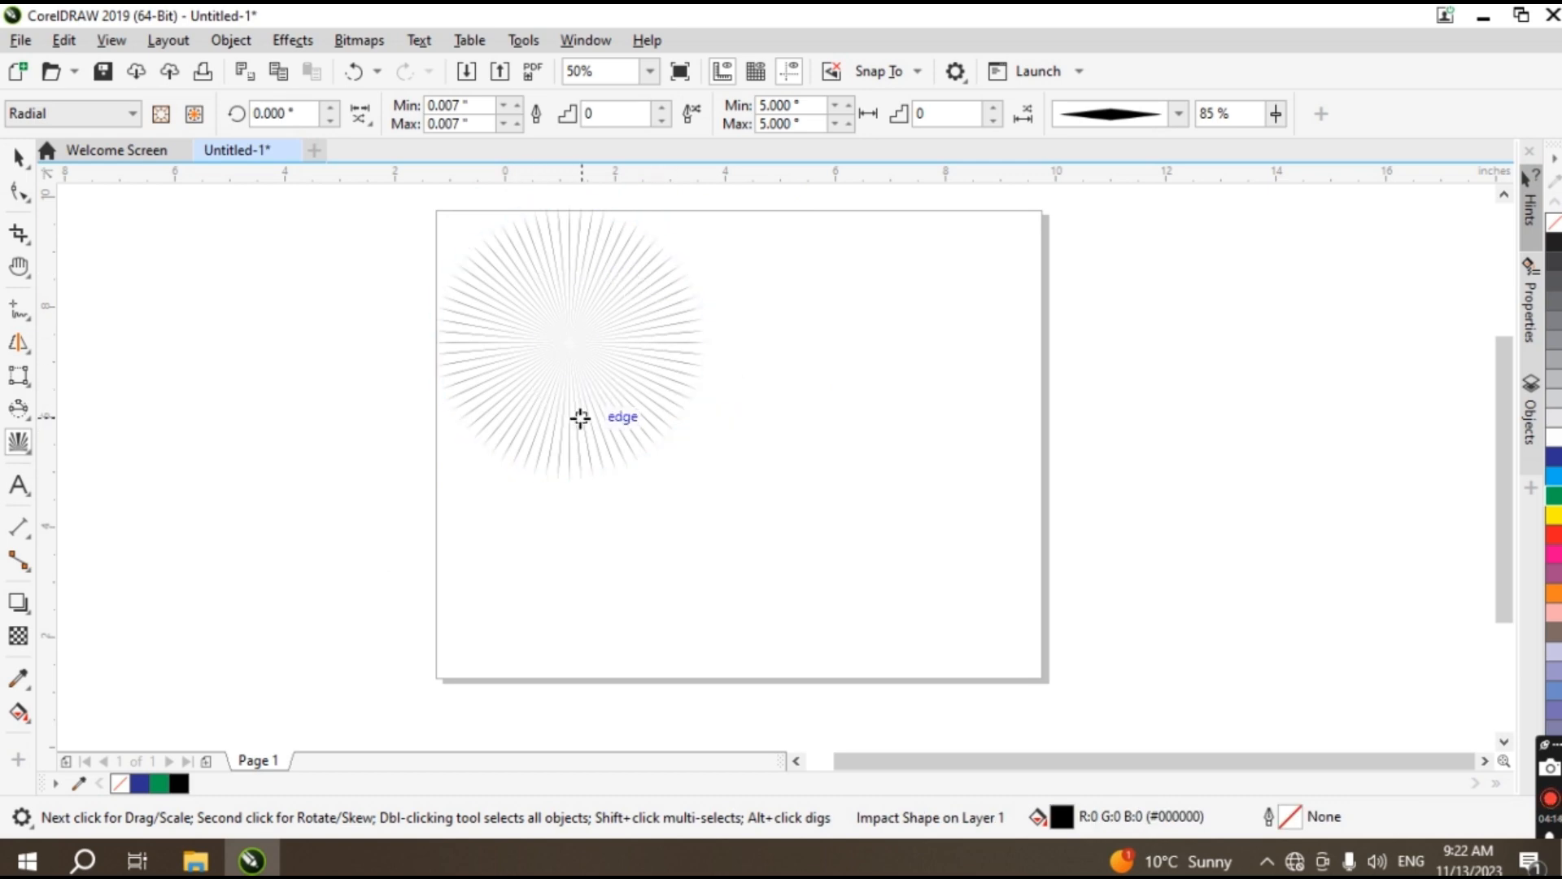
- Draw a second, smaller radial impact shape in the upper part of the page, right of the first one
{"action": "scroll", "coordinate": [578, 418], "scroll_direction": "up", "scroll_amount": 2}
{"action": "key", "text": "h"}
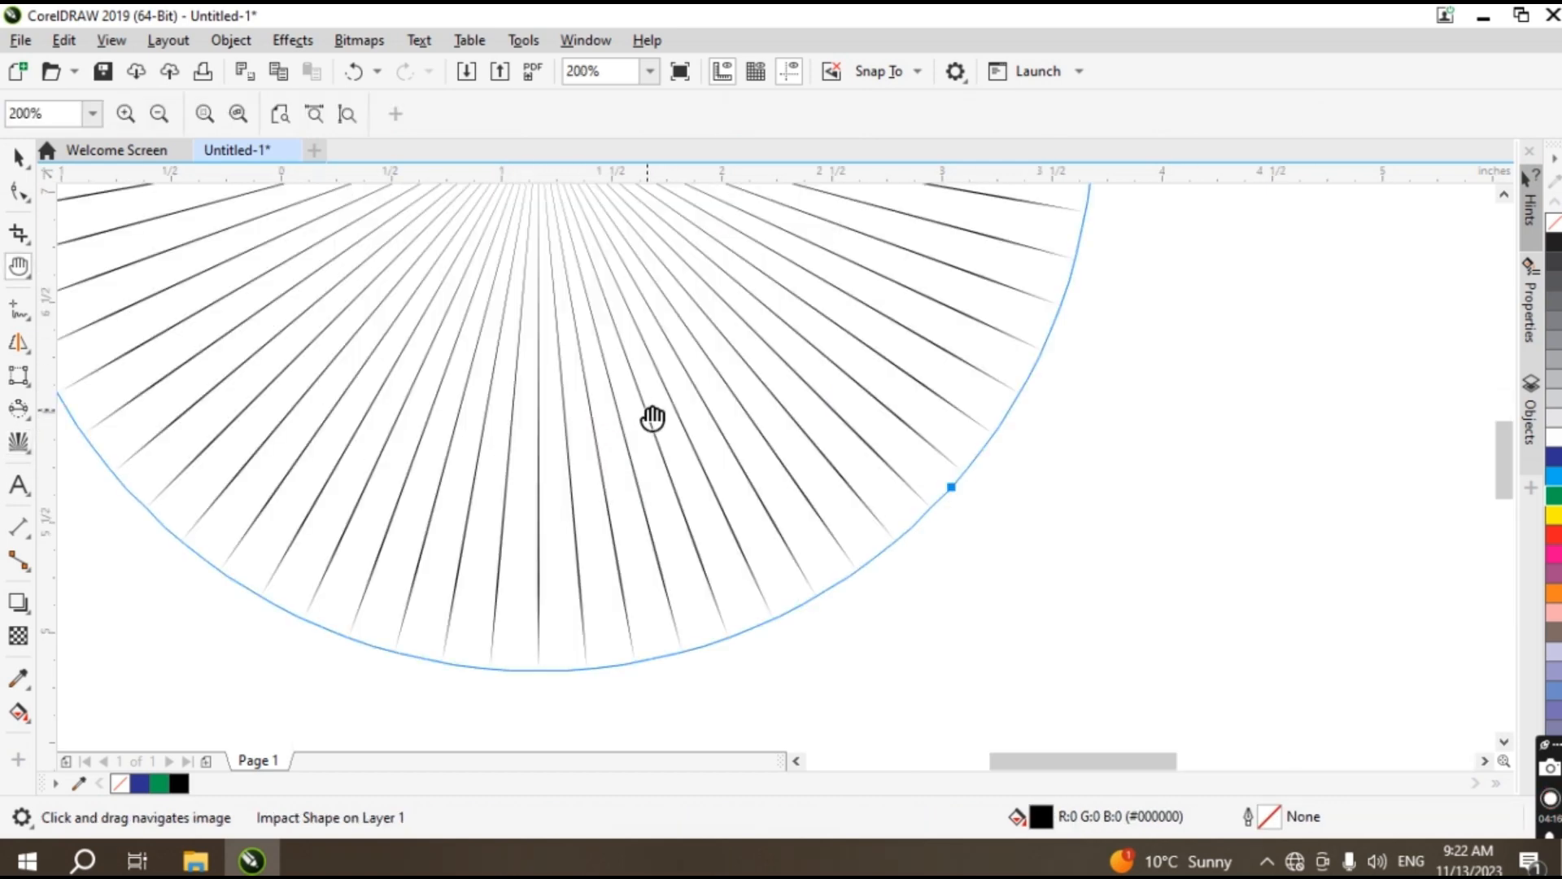
{"action": "left_click_drag", "start_coordinate": [1072, 288], "coordinate": [798, 464]}
{"action": "scroll", "coordinate": [1245, 598], "scroll_direction": "down", "scroll_amount": 1}
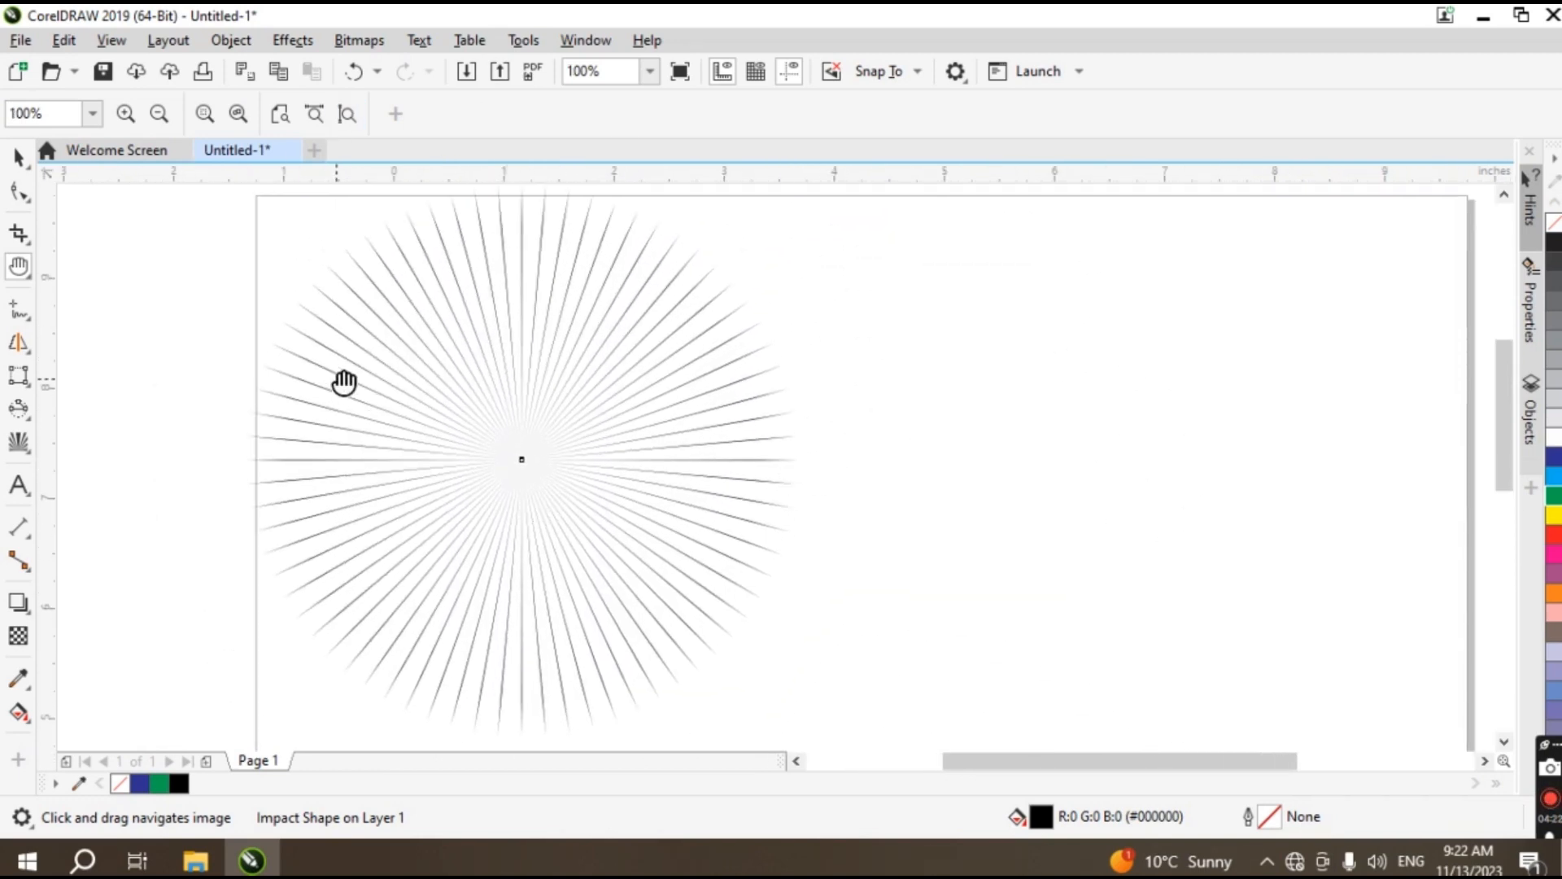
{"action": "left_click", "coordinate": [18, 441]}
{"action": "left_click_drag", "start_coordinate": [1030, 333], "coordinate": [1100, 411]}
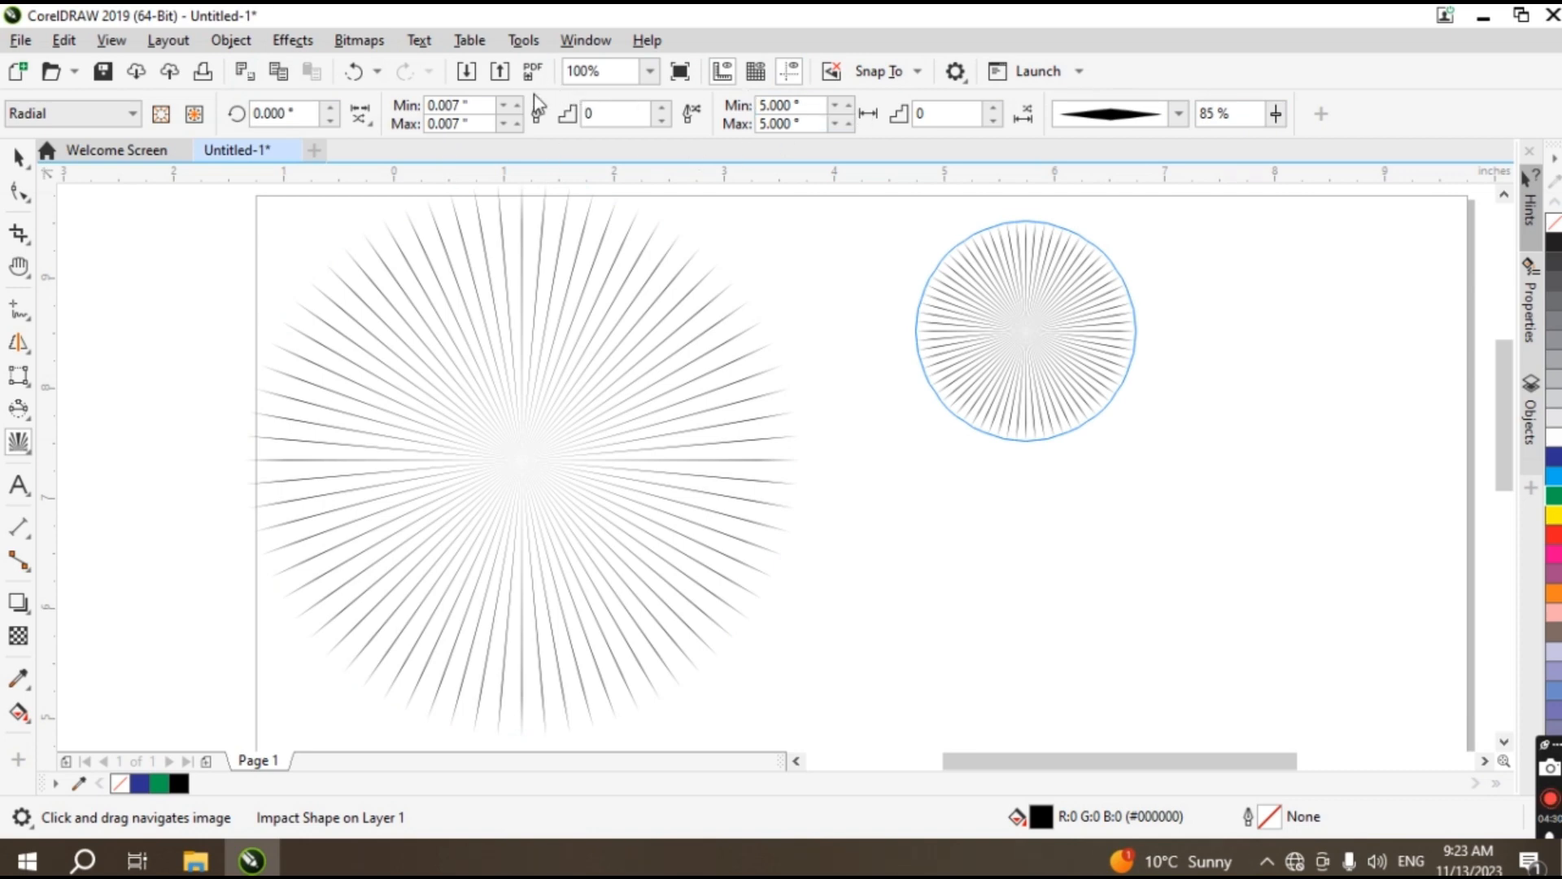
- Set the widest point of the smaller radial impact shape's lines to 71%
{"action": "left_click", "coordinate": [1281, 118]}
{"action": "left_click", "coordinate": [1281, 125]}
{"action": "left_click", "coordinate": [1278, 121]}
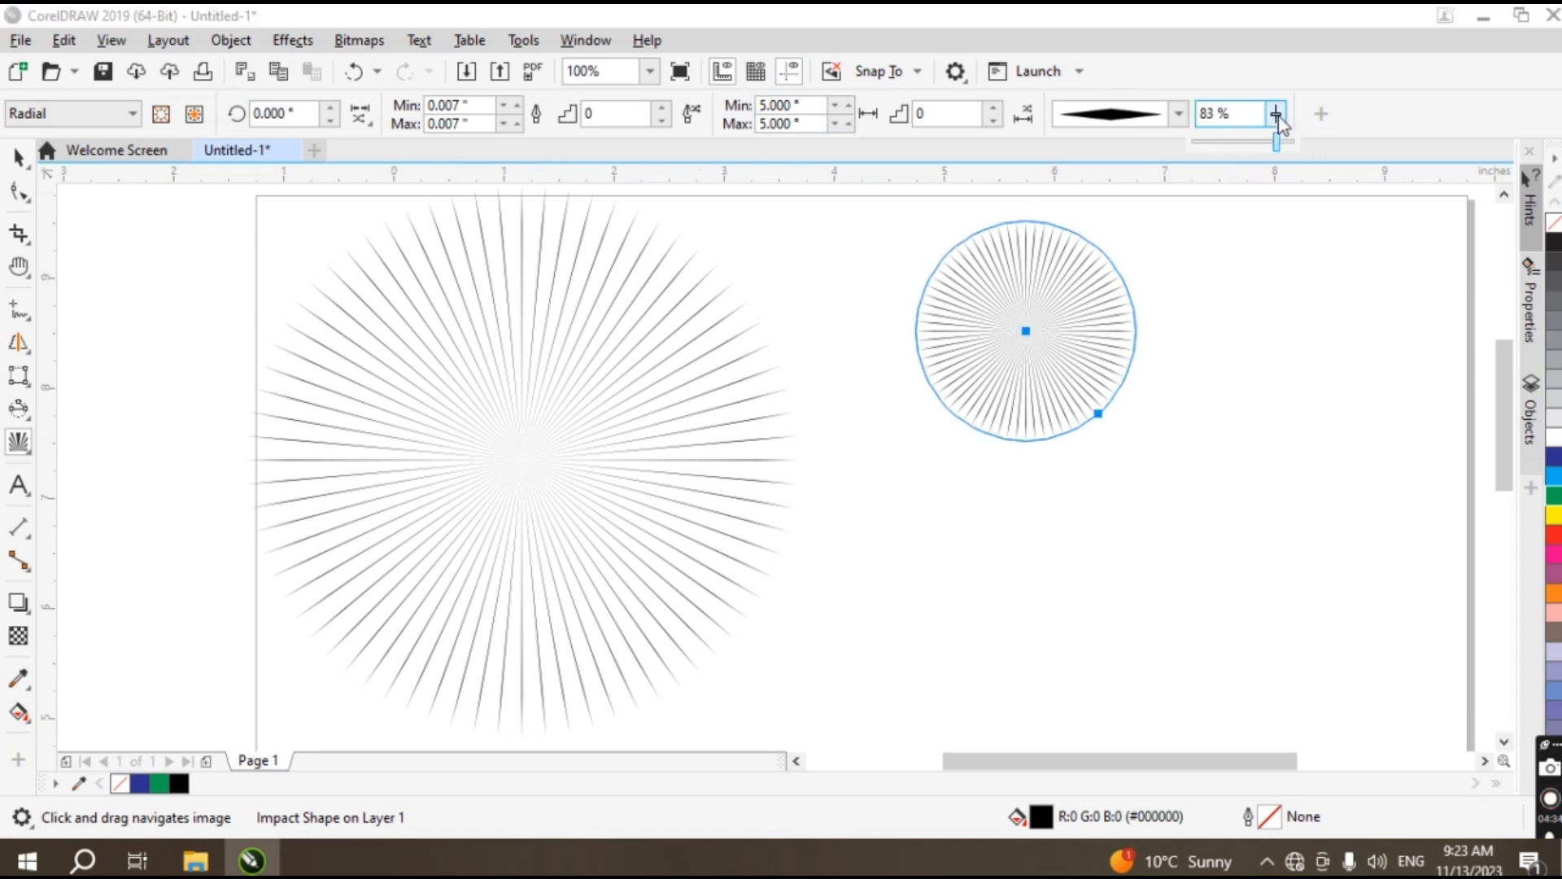
{"action": "left_click_drag", "start_coordinate": [1266, 143], "coordinate": [1257, 143]}
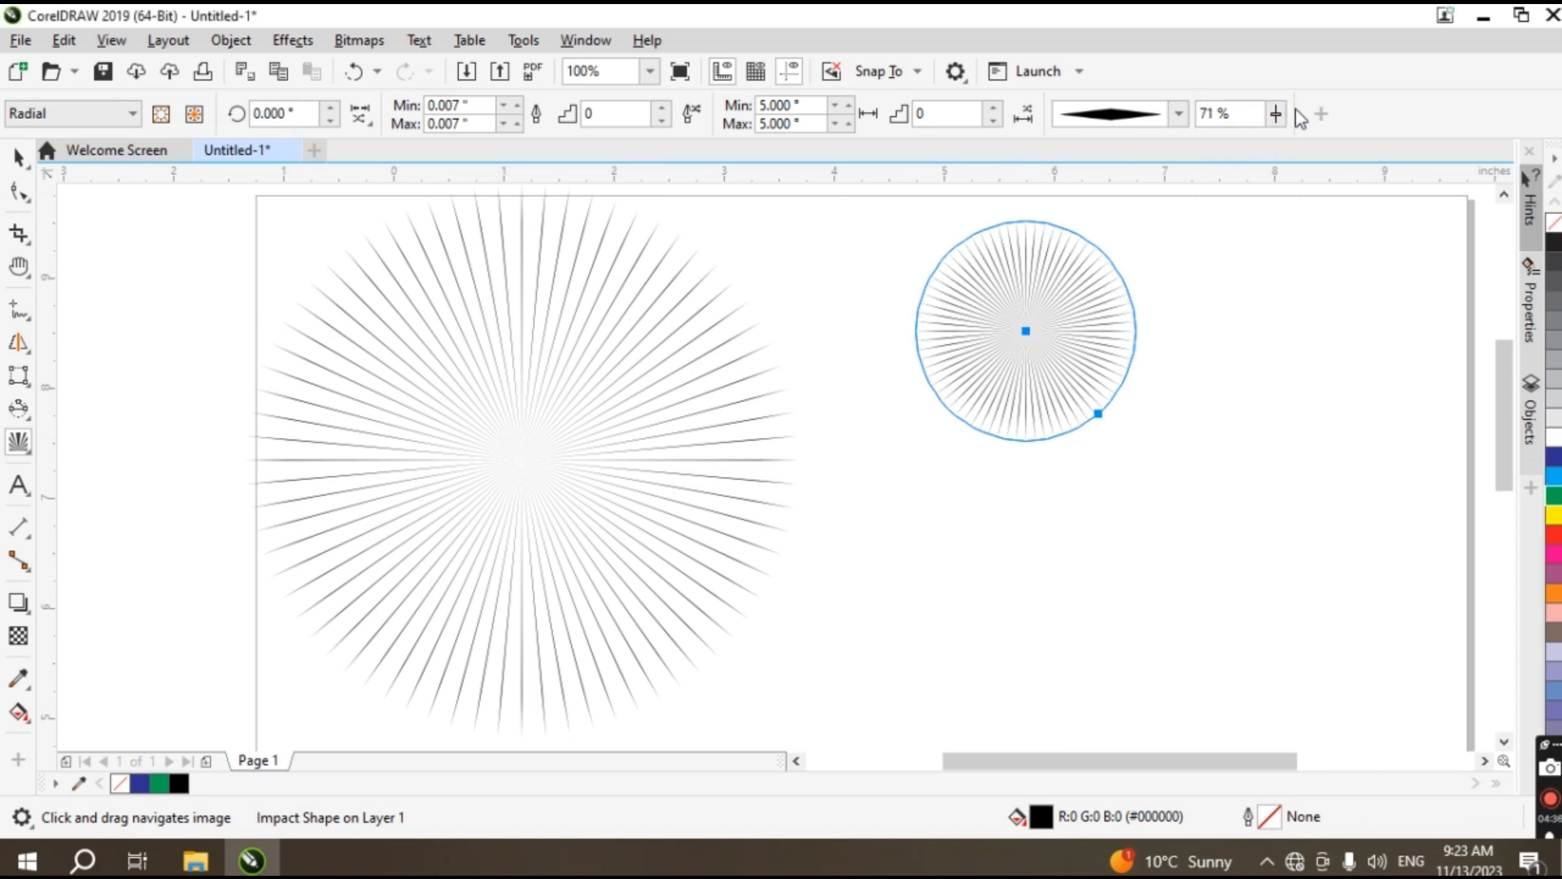
{"action": "left_click", "coordinate": [1177, 114]}
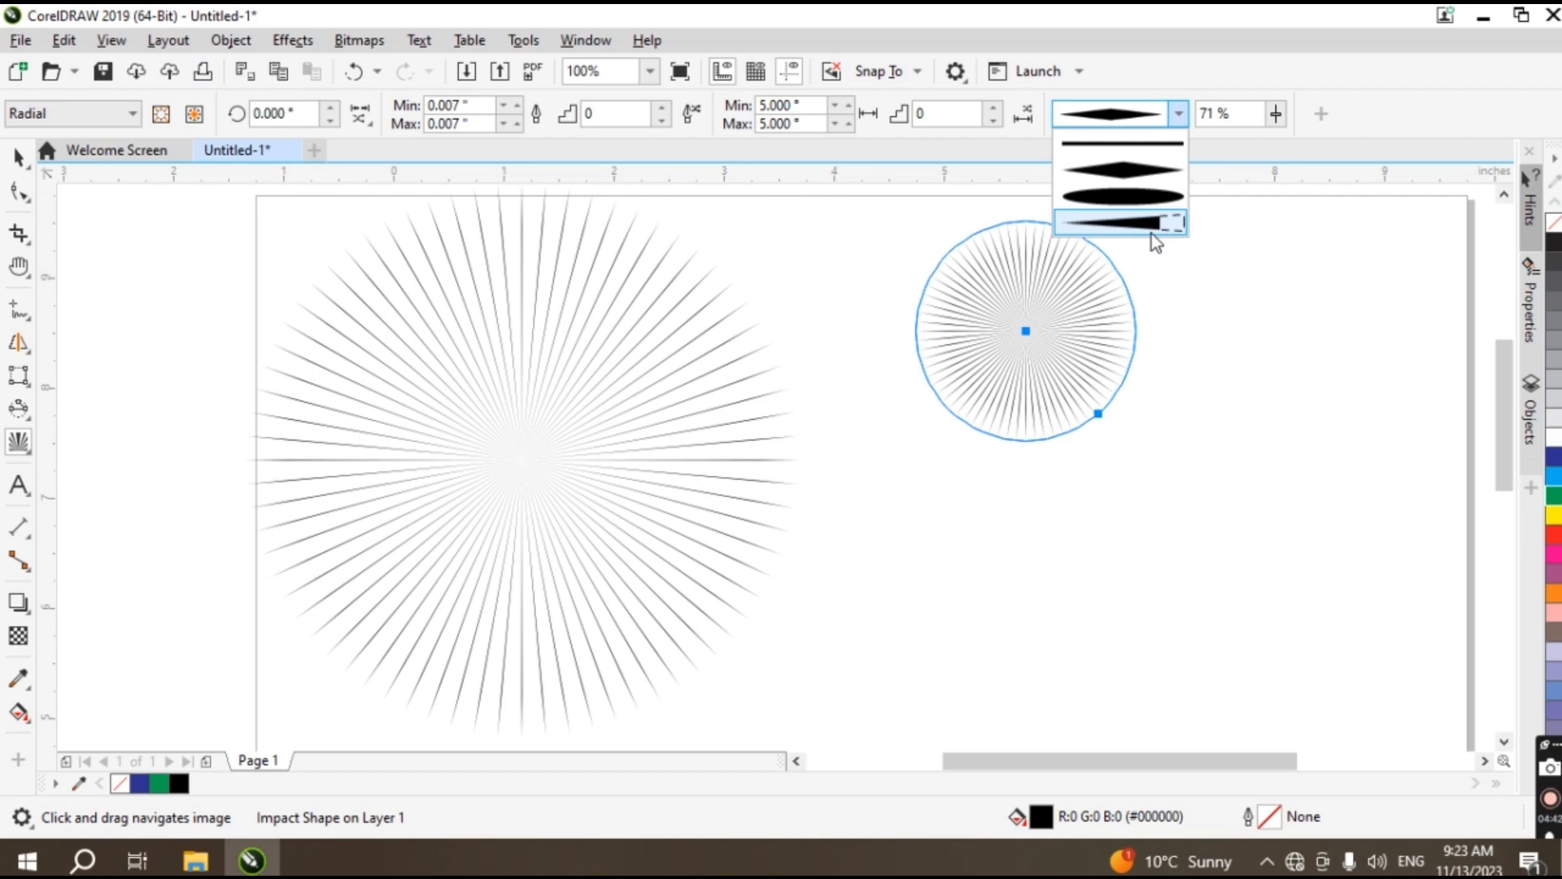
{"action": "left_click", "coordinate": [22, 490]}
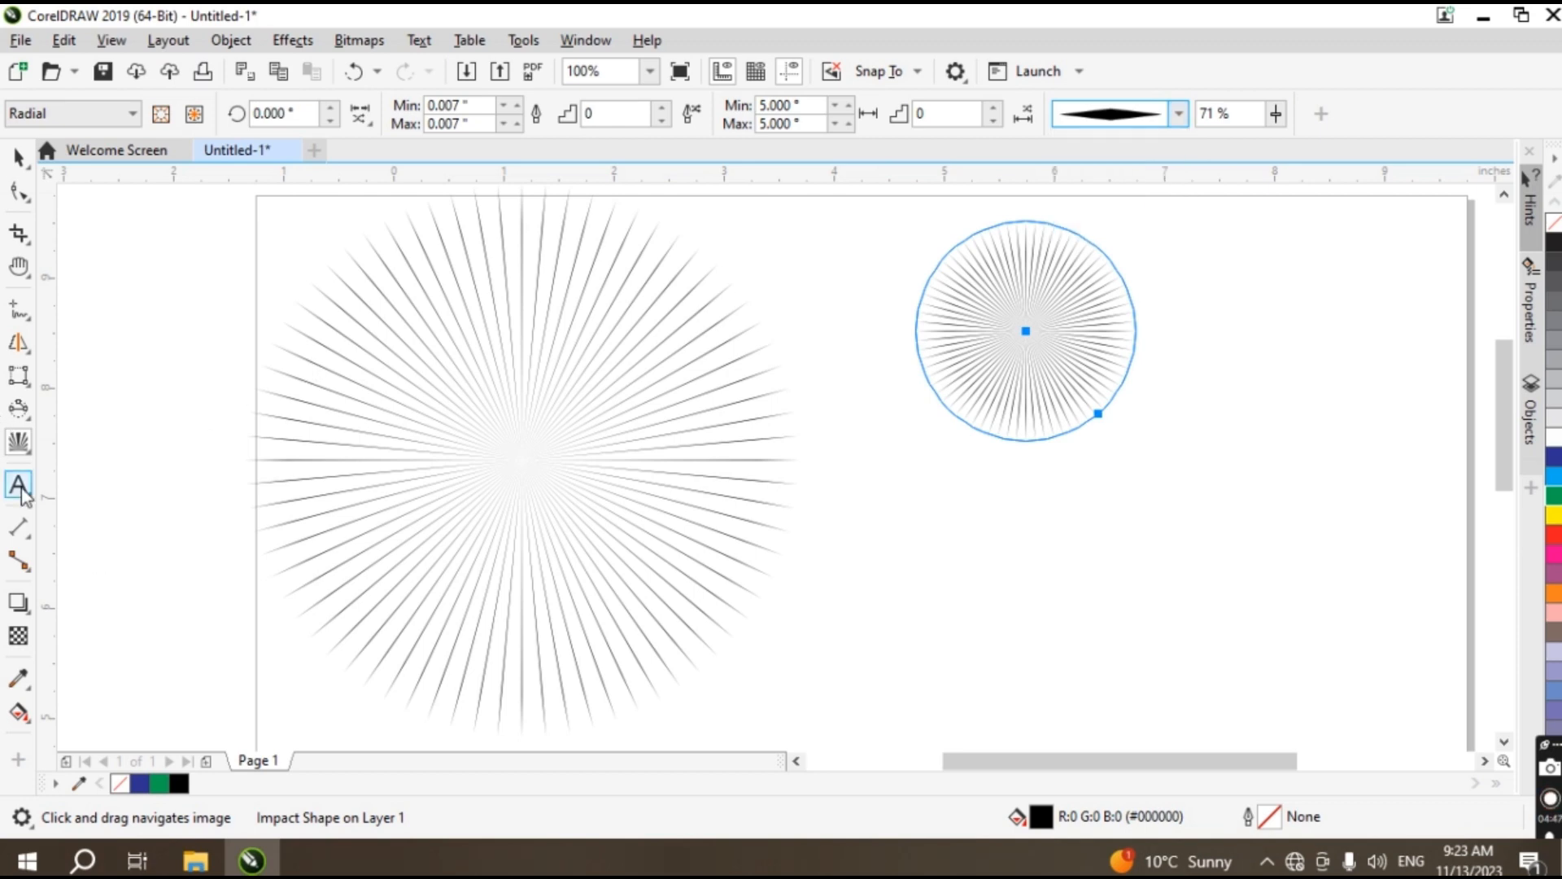
- Draw a graph paper grid with 4 columns and 3 rows below the smaller radial impact shape
{"action": "left_click", "coordinate": [20, 441]}
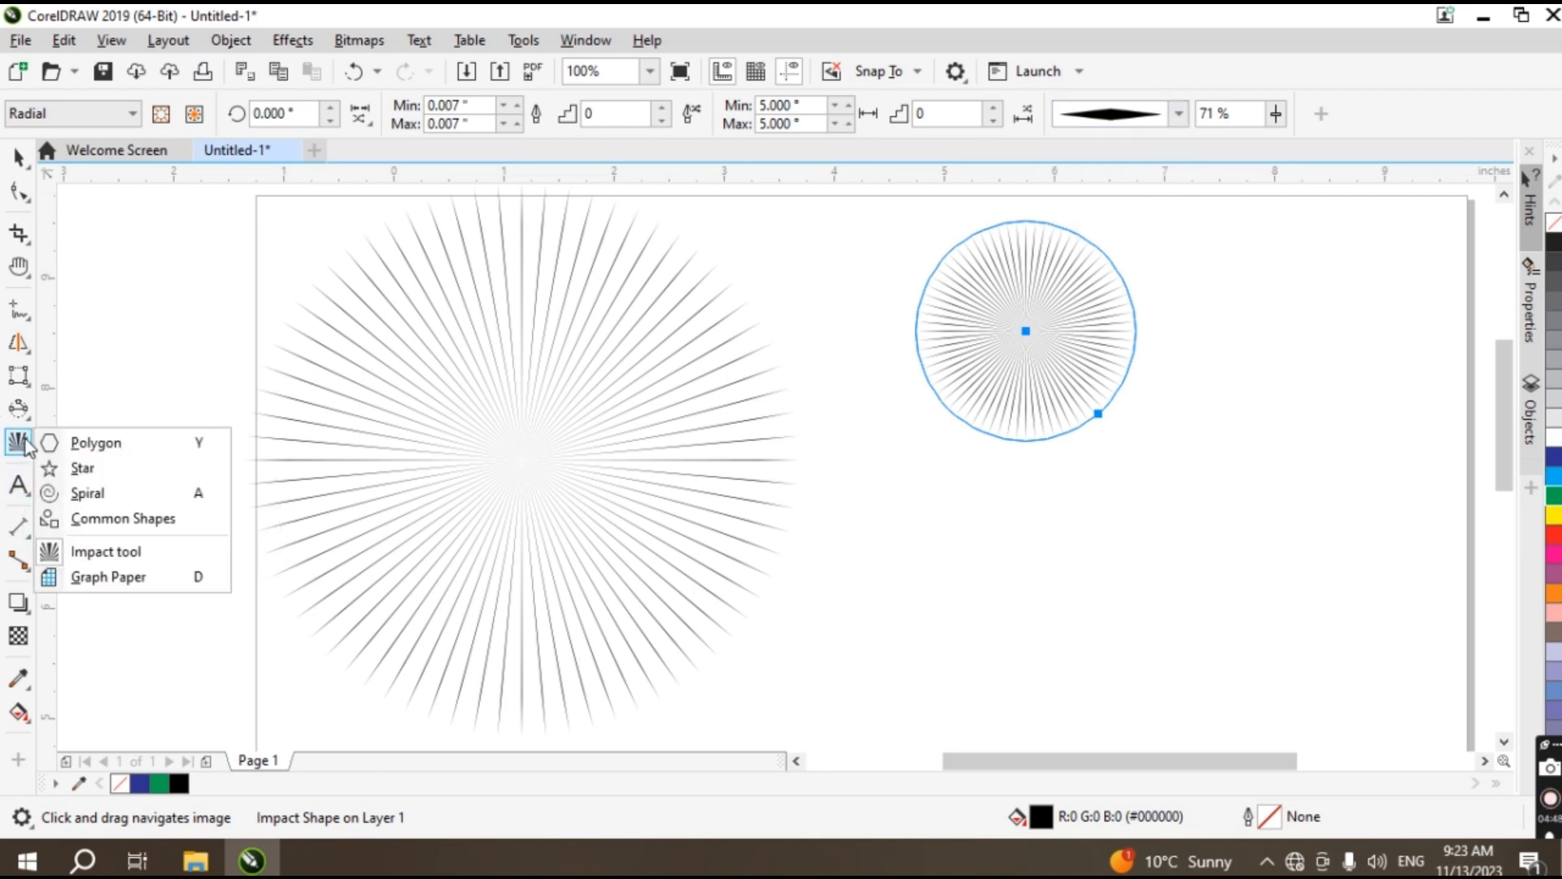
{"action": "left_click", "coordinate": [114, 578]}
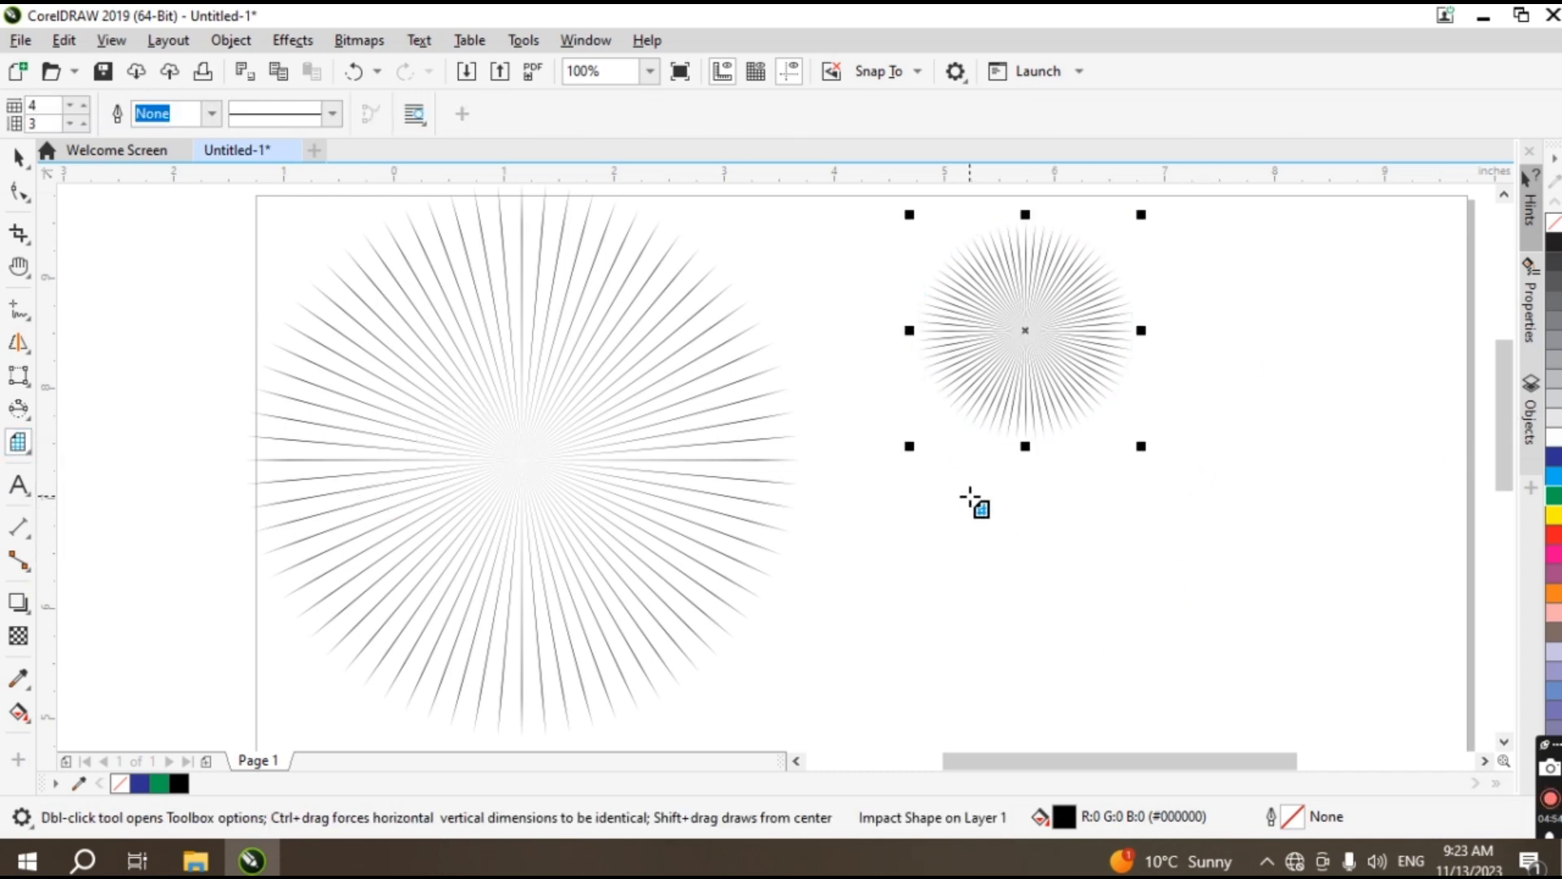
{"action": "left_click_drag", "start_coordinate": [955, 482], "coordinate": [1363, 659]}
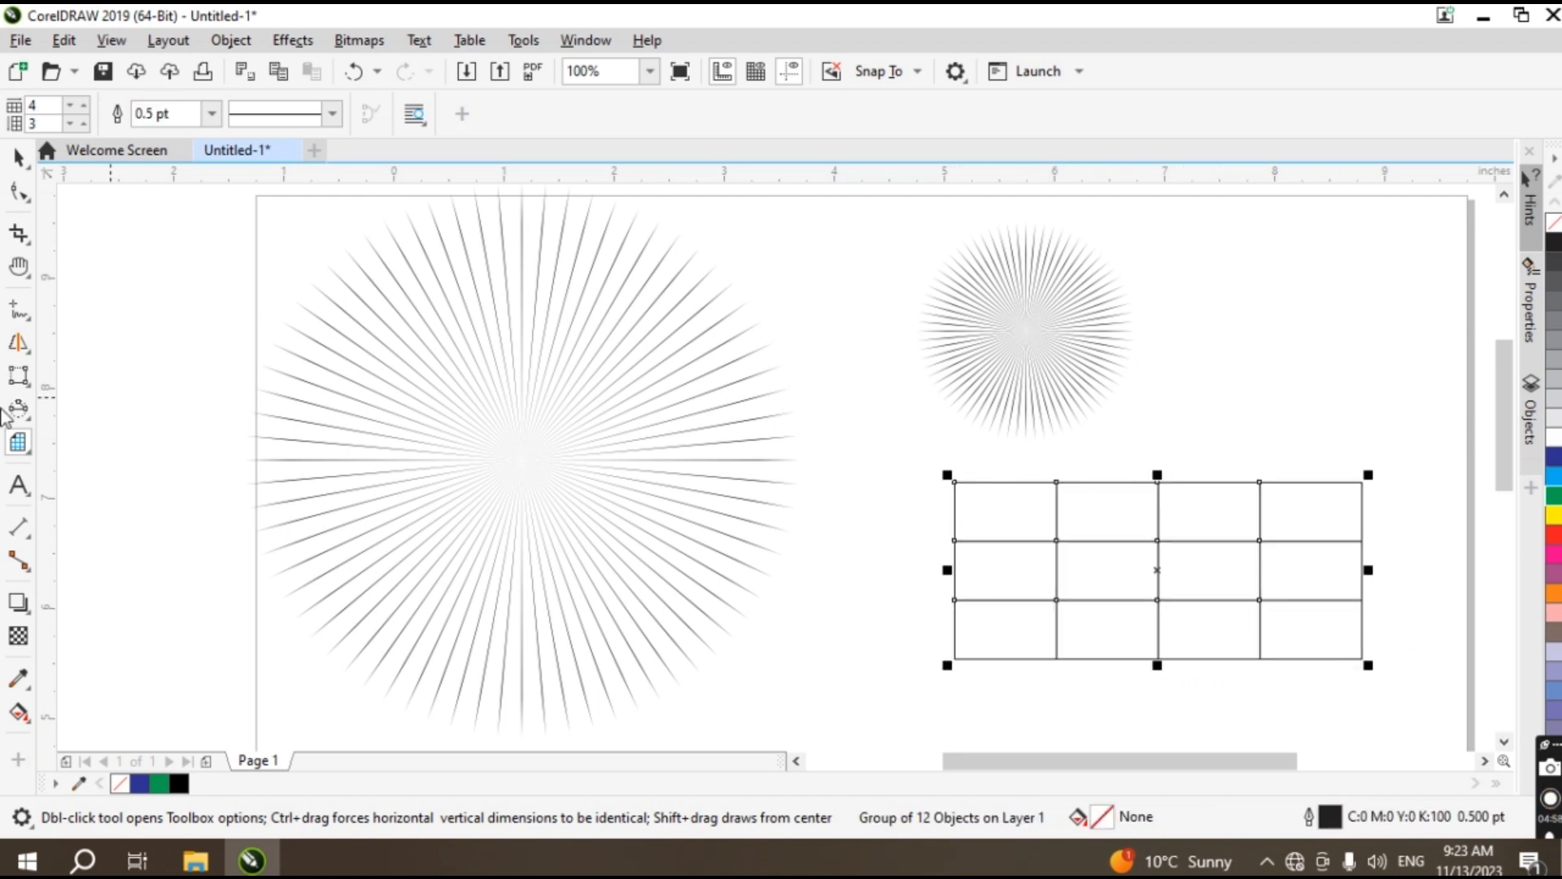
- Draw a graph paper grid with 10 columns and 2 rows across most of the page
{"action": "left_click", "coordinate": [25, 449]}
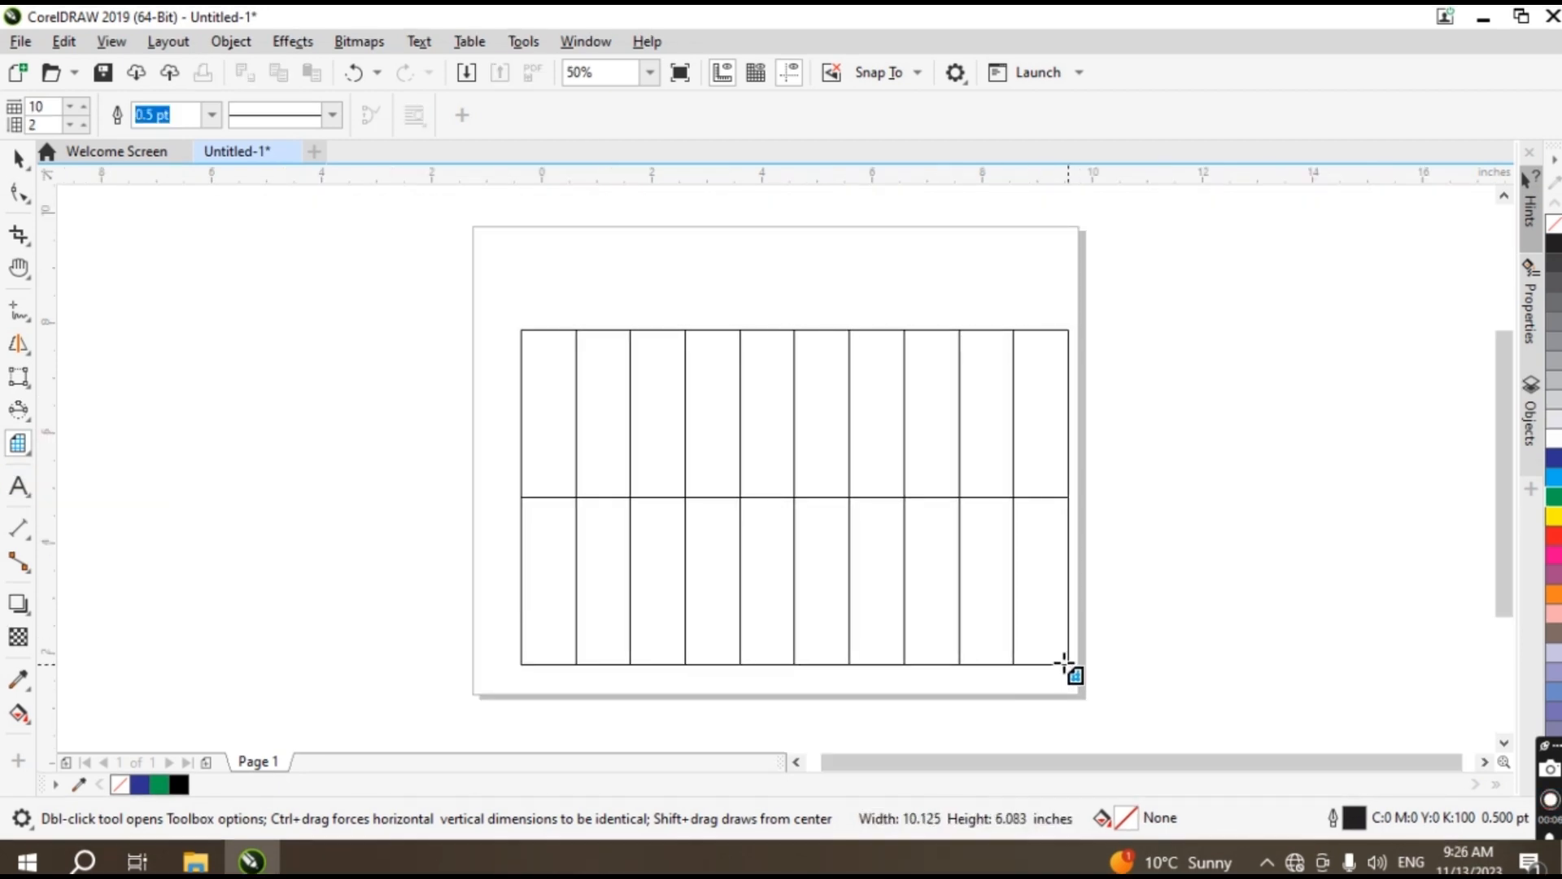
{"action": "left_click_drag", "start_coordinate": [1071, 662], "coordinate": [1049, 631]}
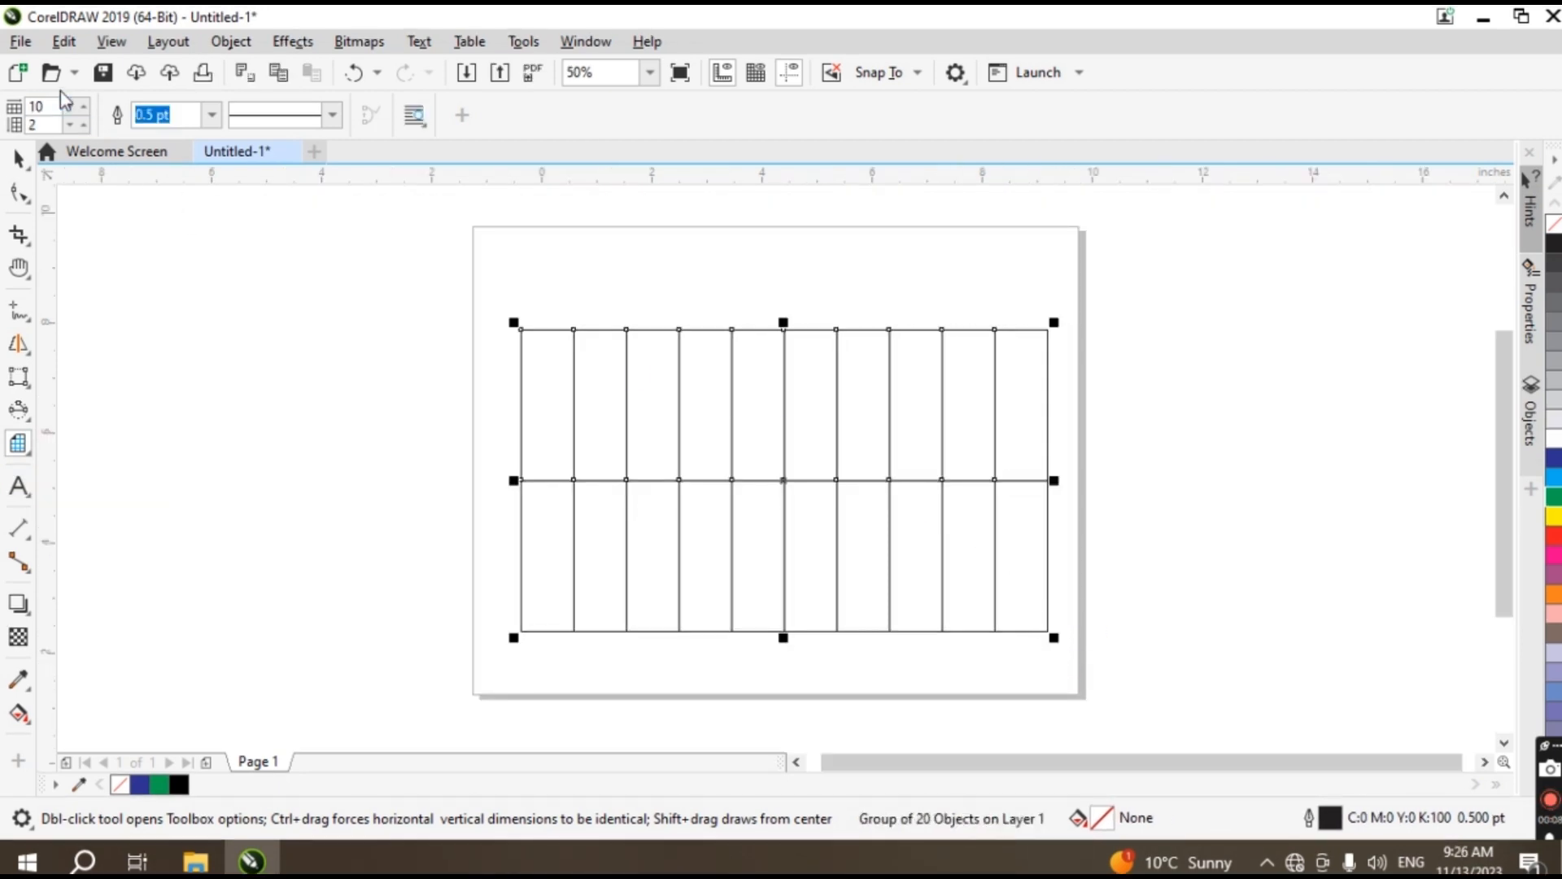
- Set the graph paper to 6 columns and draw a 6-by-2 grid in the empty area left of the page
{"action": "left_click", "coordinate": [69, 108]}
{"action": "type", "text": "7"}
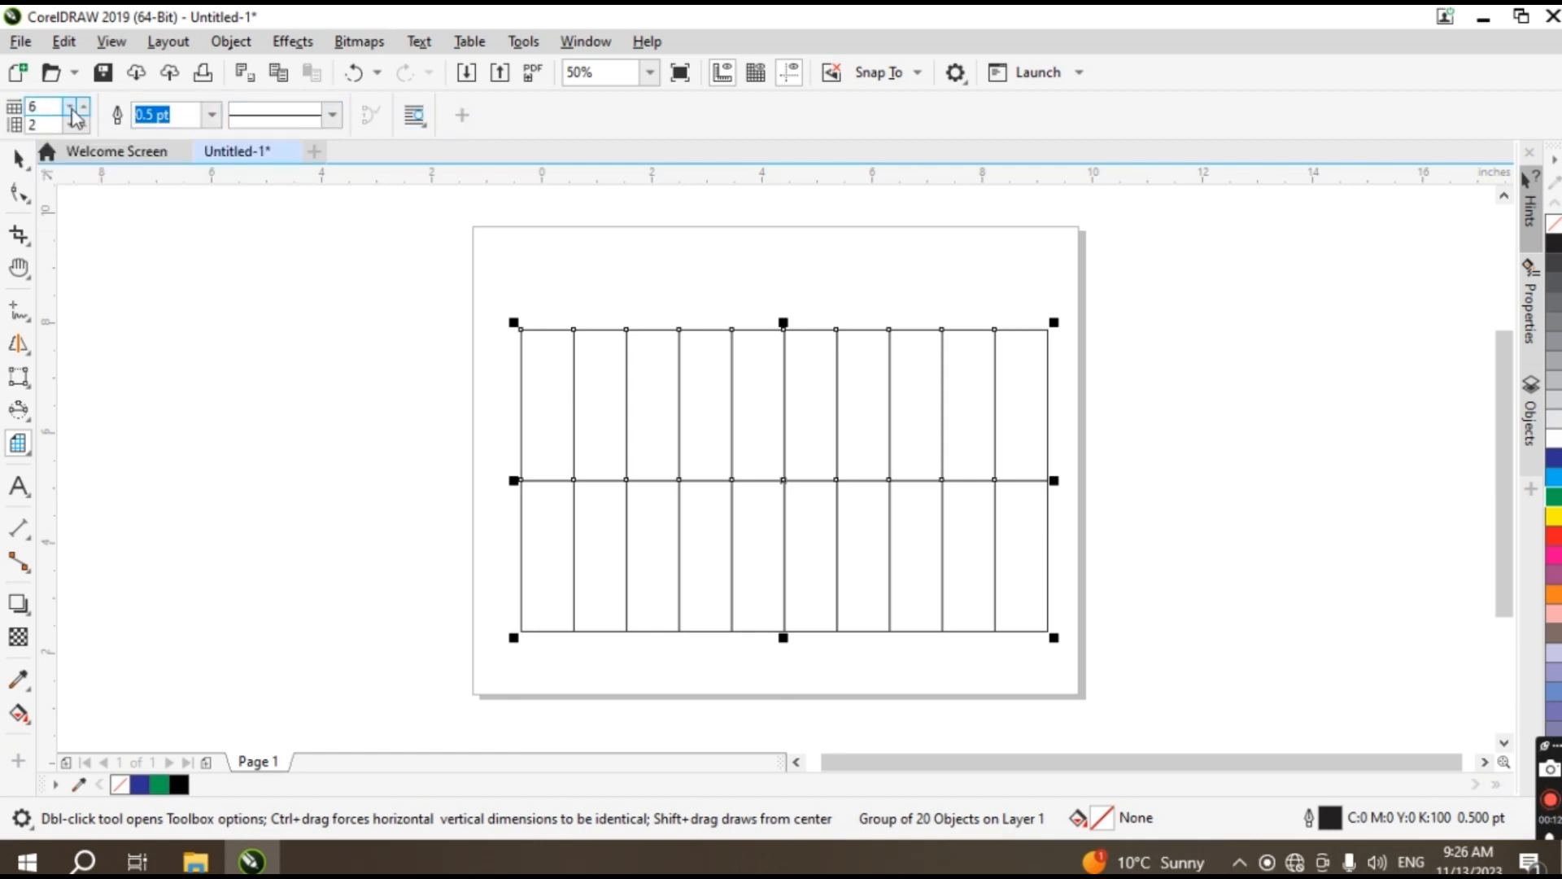
{"action": "left_click_drag", "start_coordinate": [119, 290], "coordinate": [386, 473]}
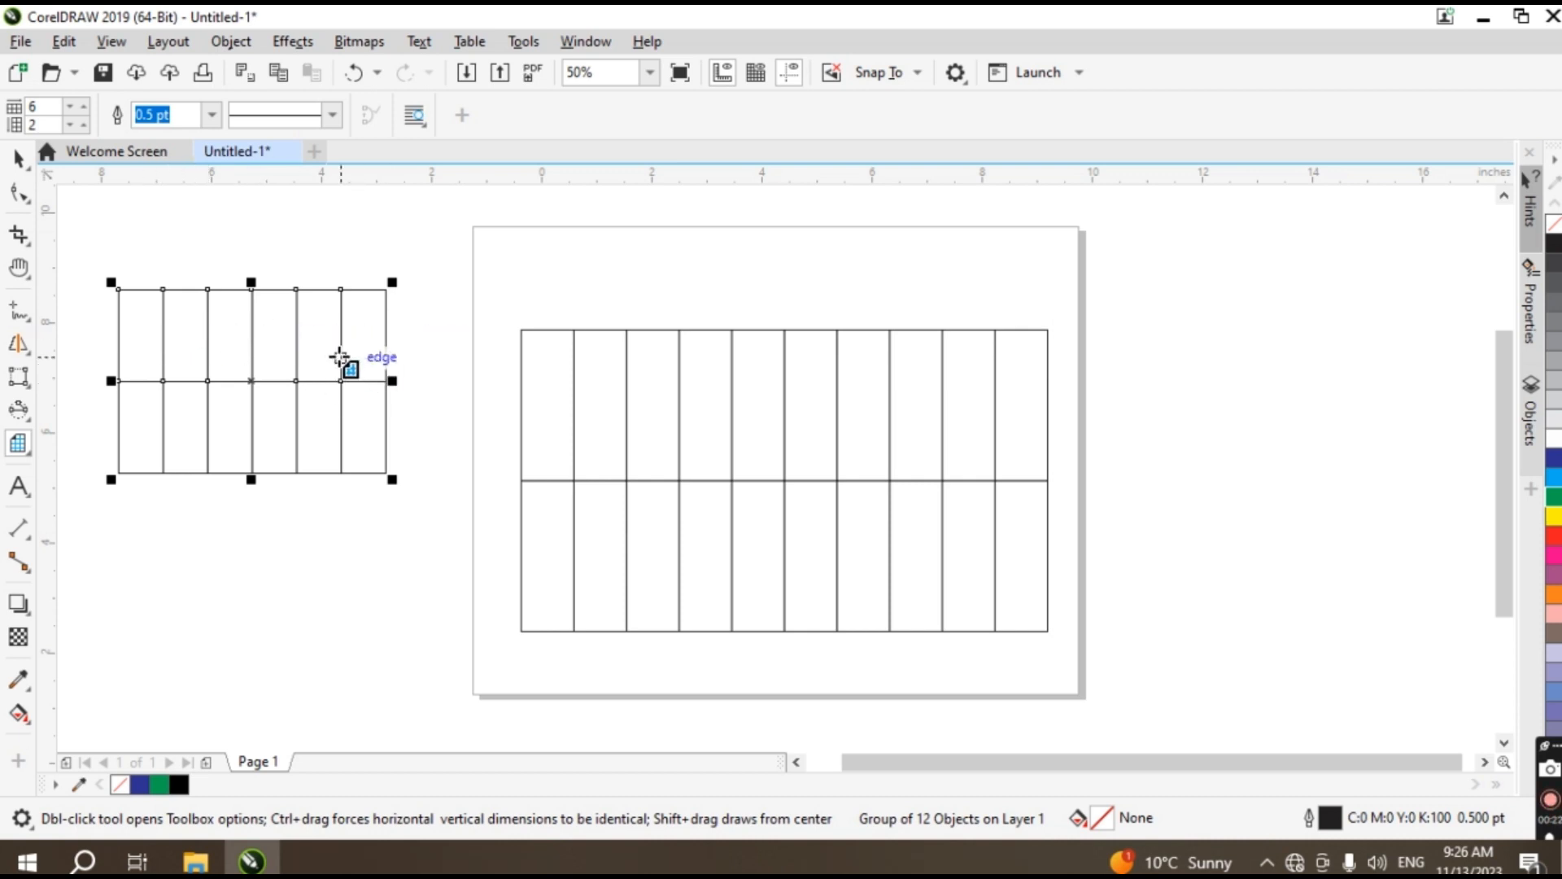
- Set the graph paper to 6 rows and draw a 6-by-6 grid in the empty area right of the page
{"action": "left_click", "coordinate": [85, 126]}
{"action": "left_click", "coordinate": [85, 127]}
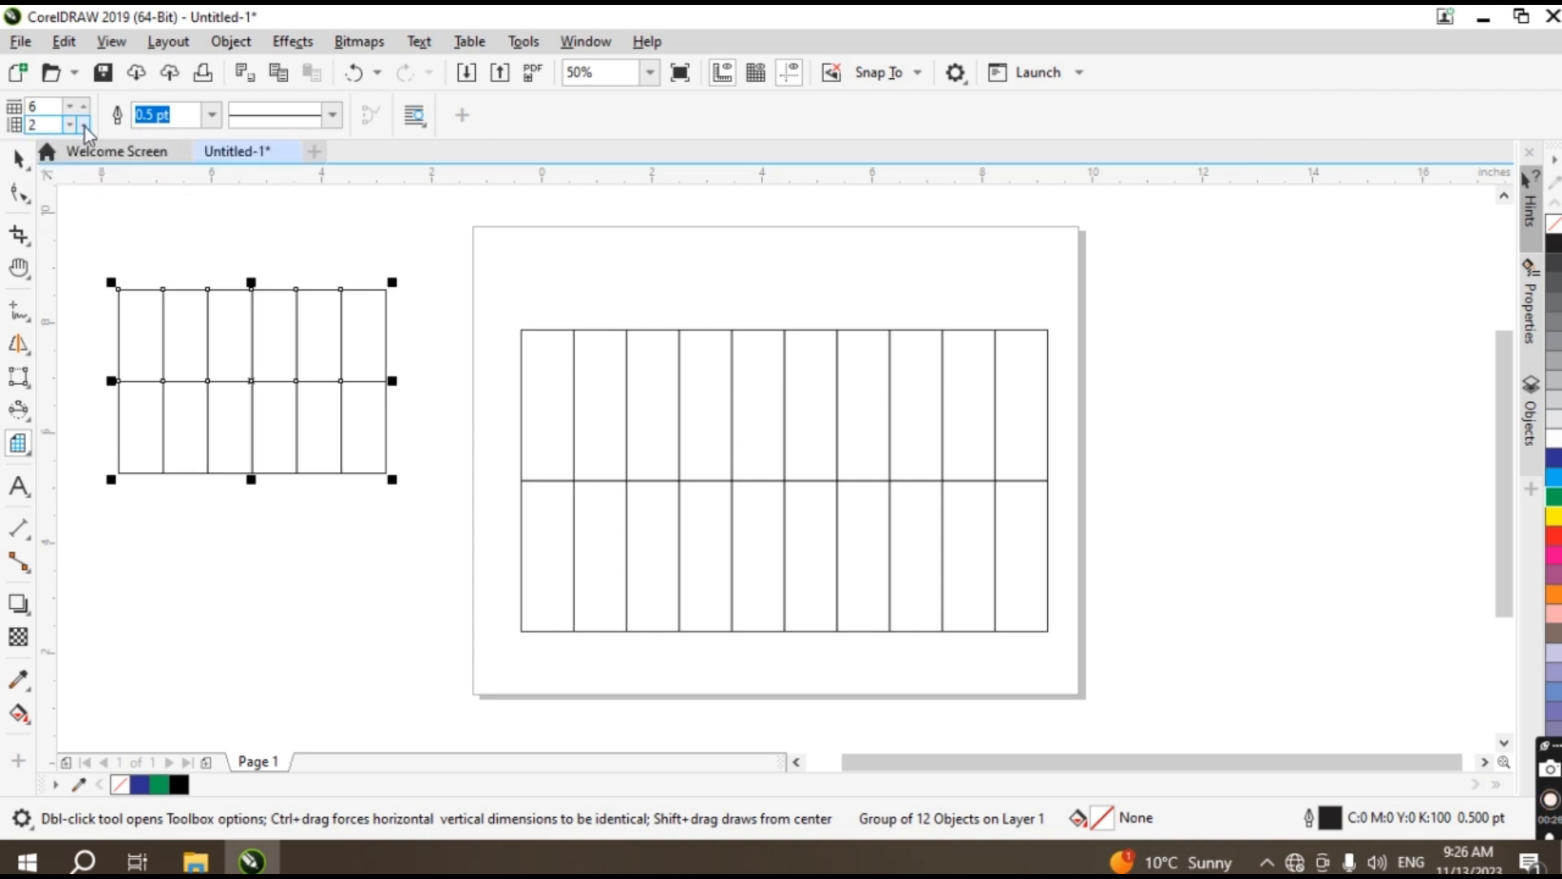
{"action": "left_click", "coordinate": [84, 126]}
{"action": "left_click", "coordinate": [85, 127]}
{"action": "left_click", "coordinate": [85, 127]}
{"action": "left_click_drag", "start_coordinate": [1118, 305], "coordinate": [1392, 479]}
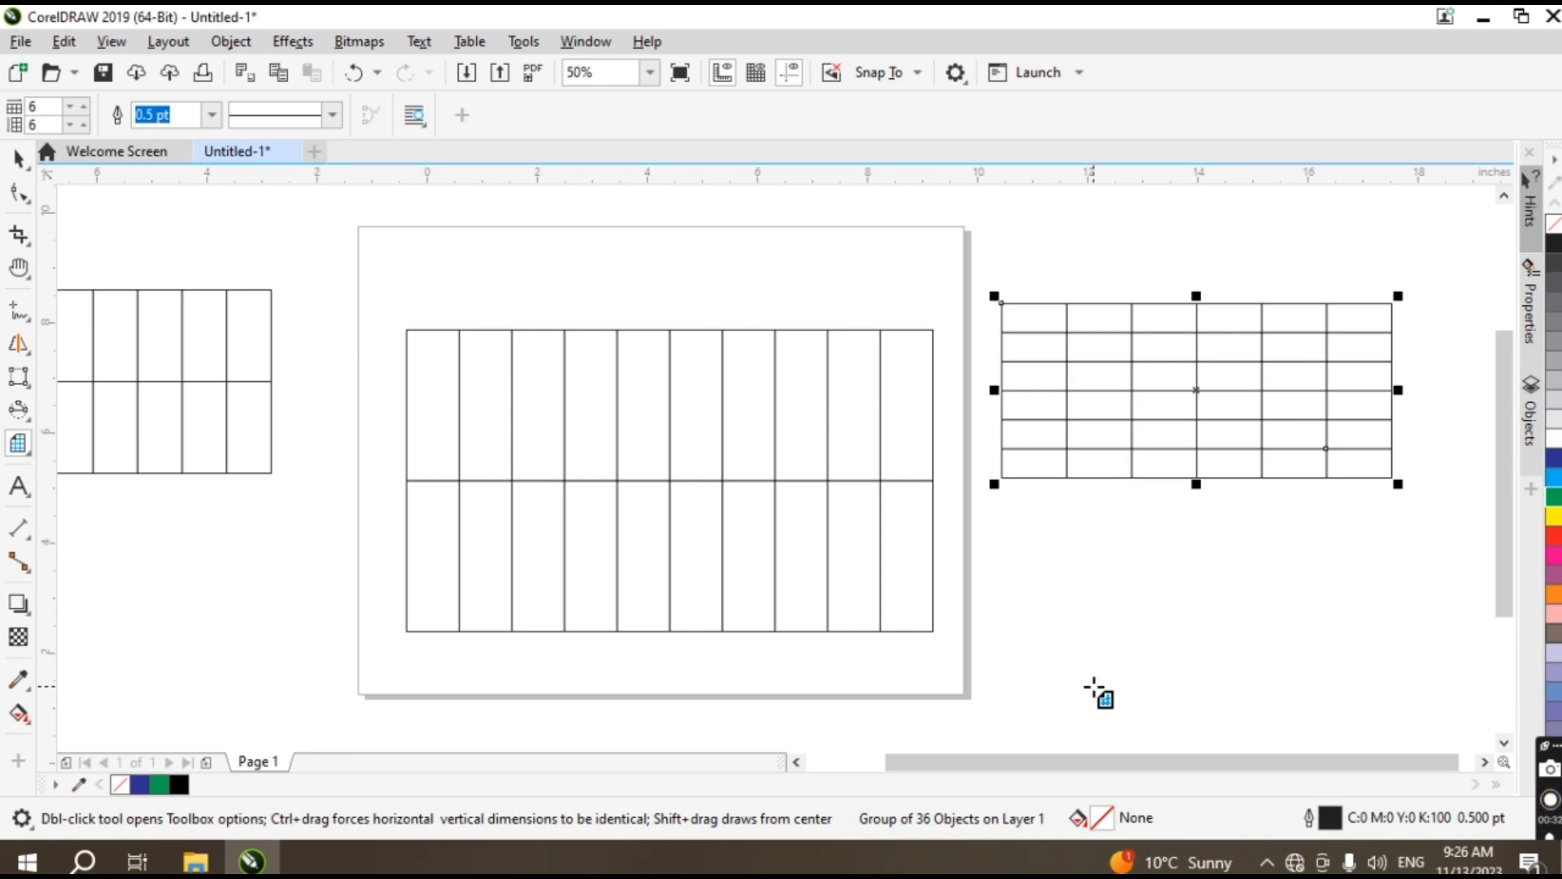
- Delete all the graph paper grids and choose the Graph Paper tool again
{"action": "key", "text": "ctrl+a"}
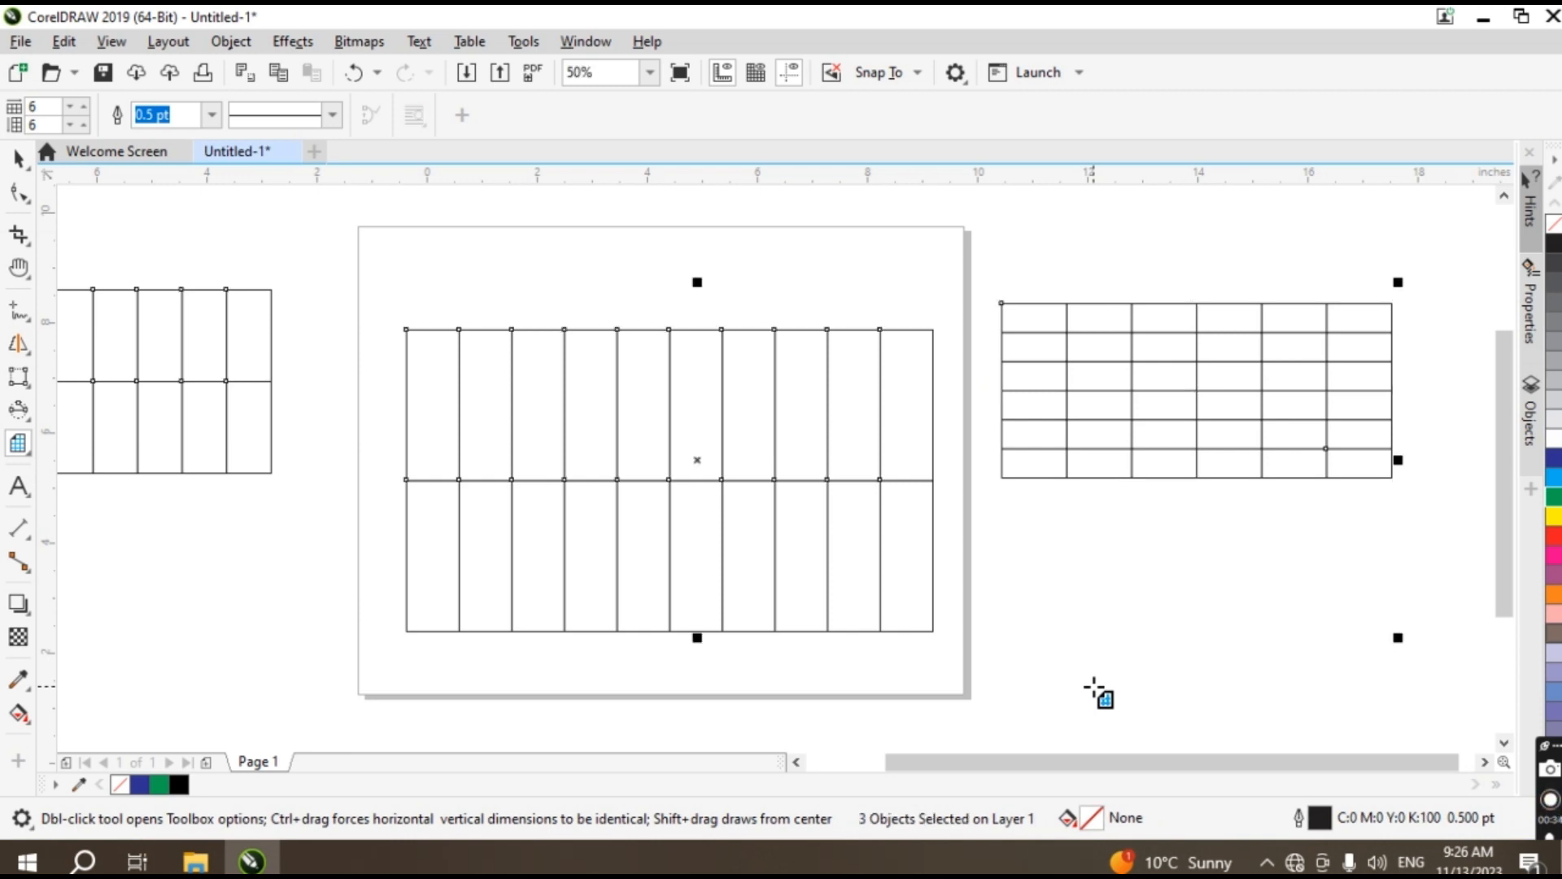
{"action": "key", "text": "Delete"}
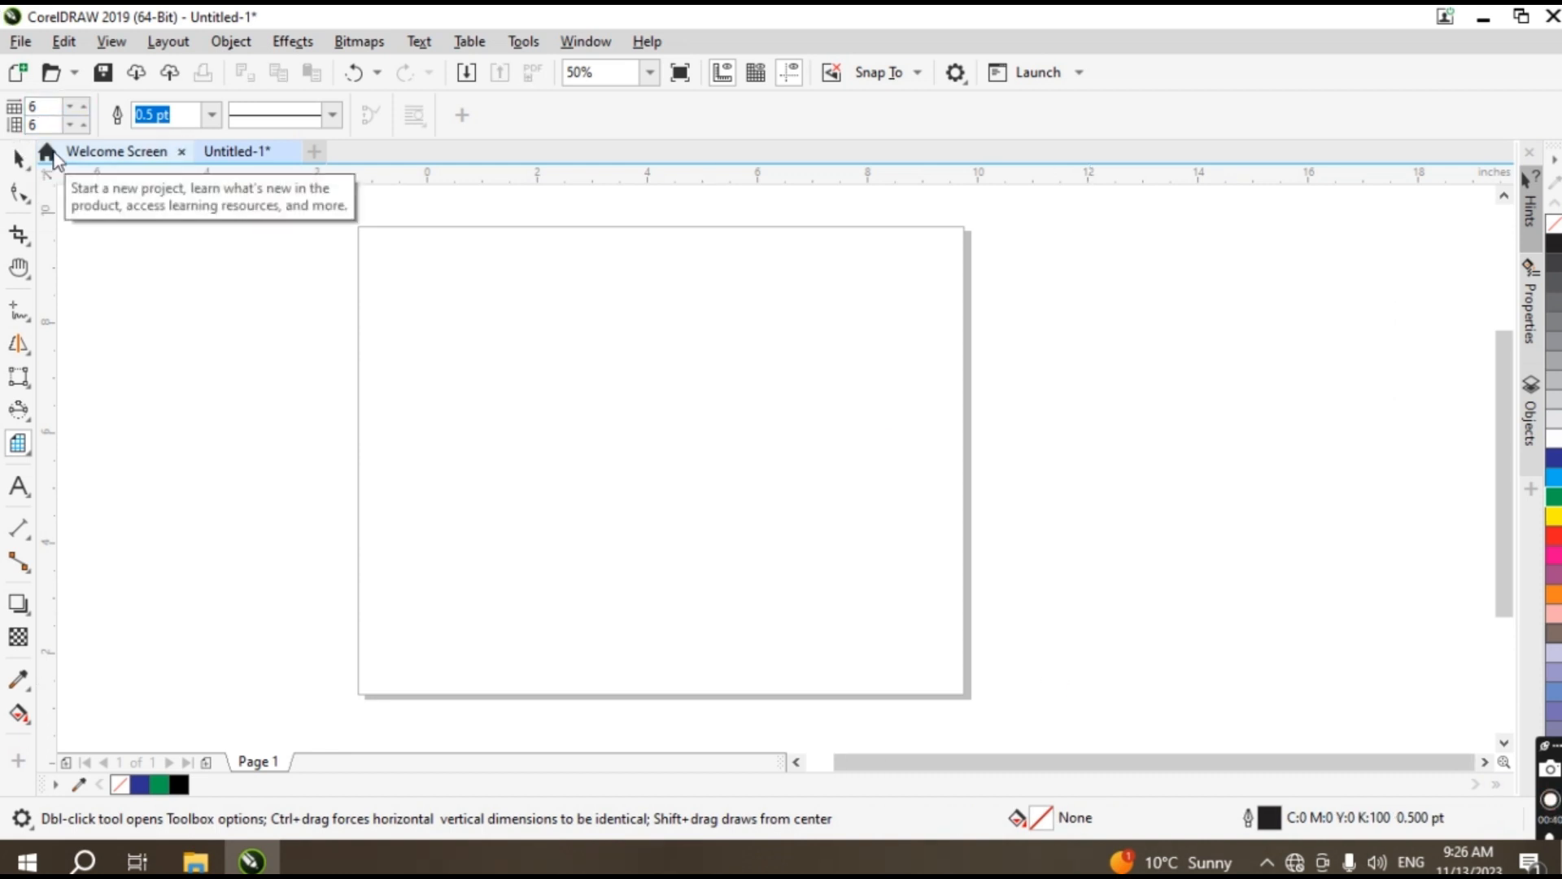
{"action": "left_click", "coordinate": [24, 443]}
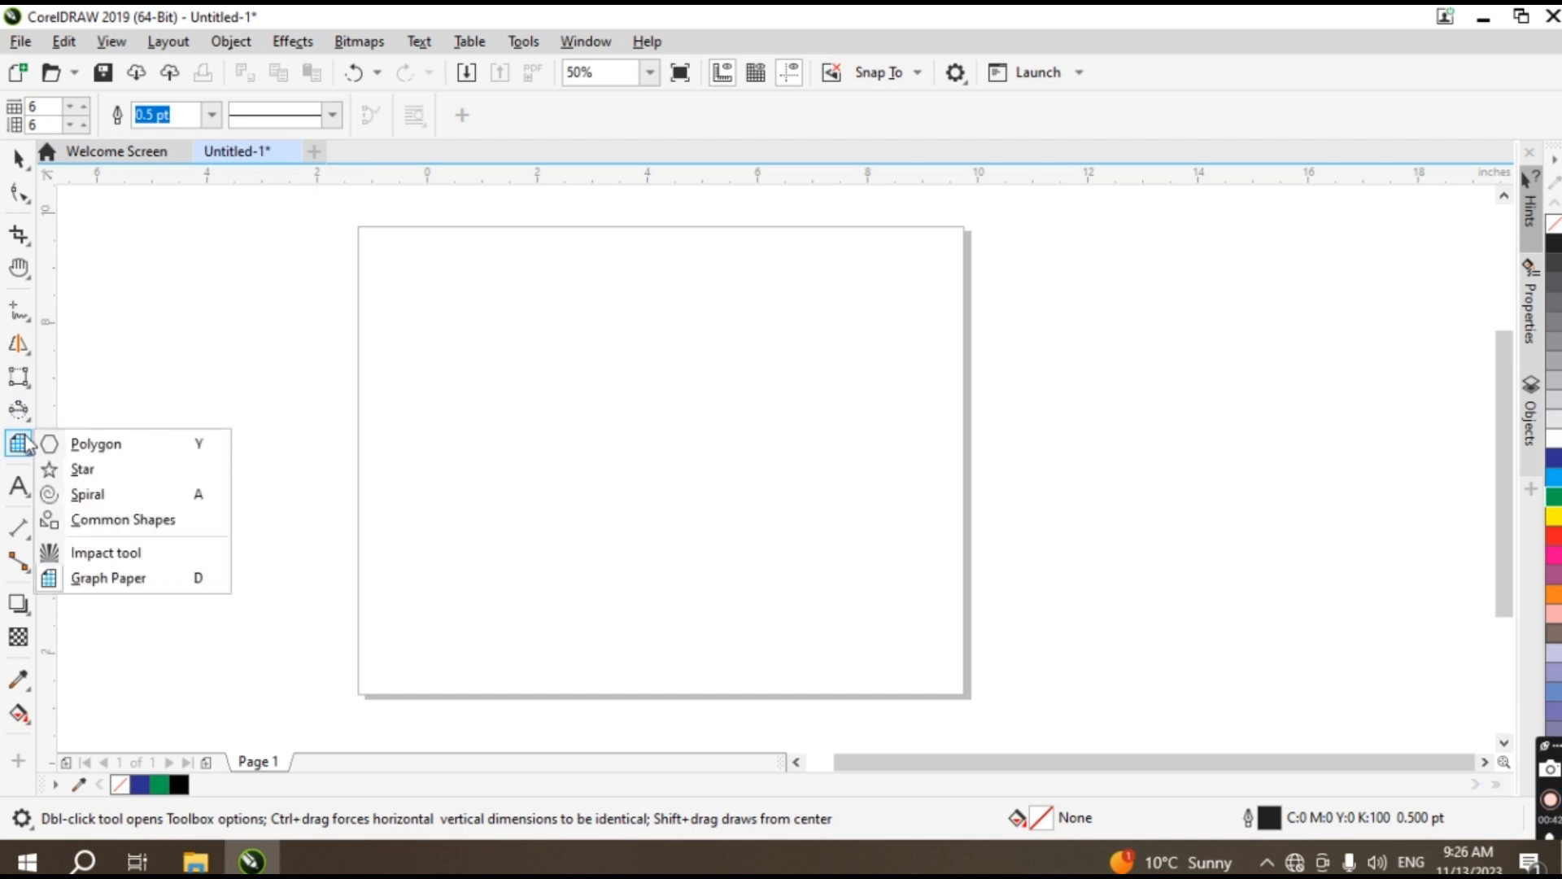
{"action": "left_click", "coordinate": [108, 576]}
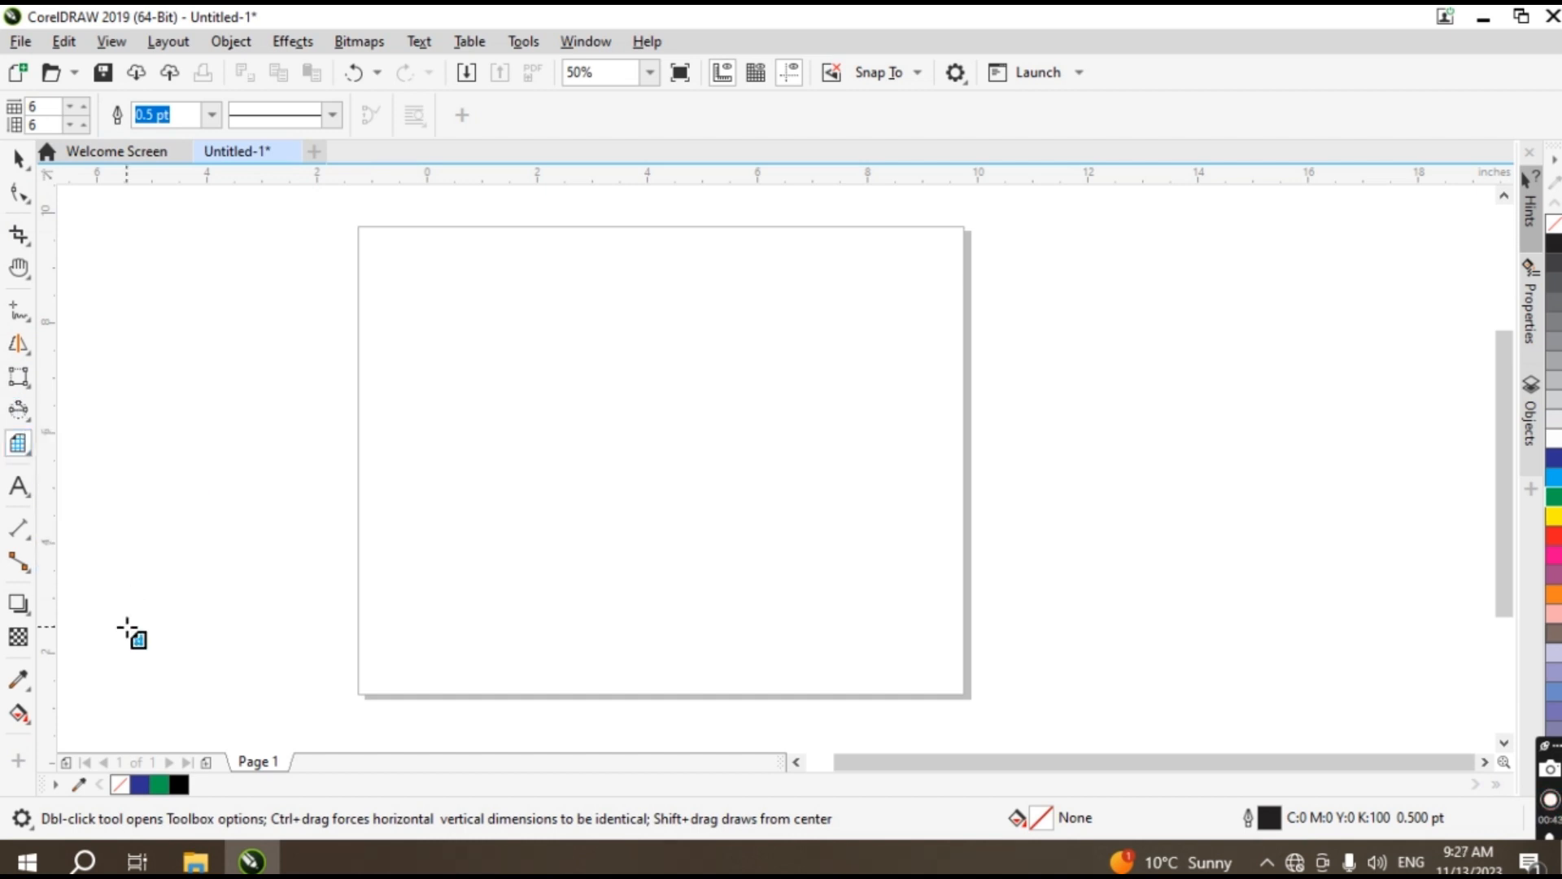
- Add the artistic text "funny" in the upper-left part of the page
{"action": "left_click", "coordinate": [19, 490]}
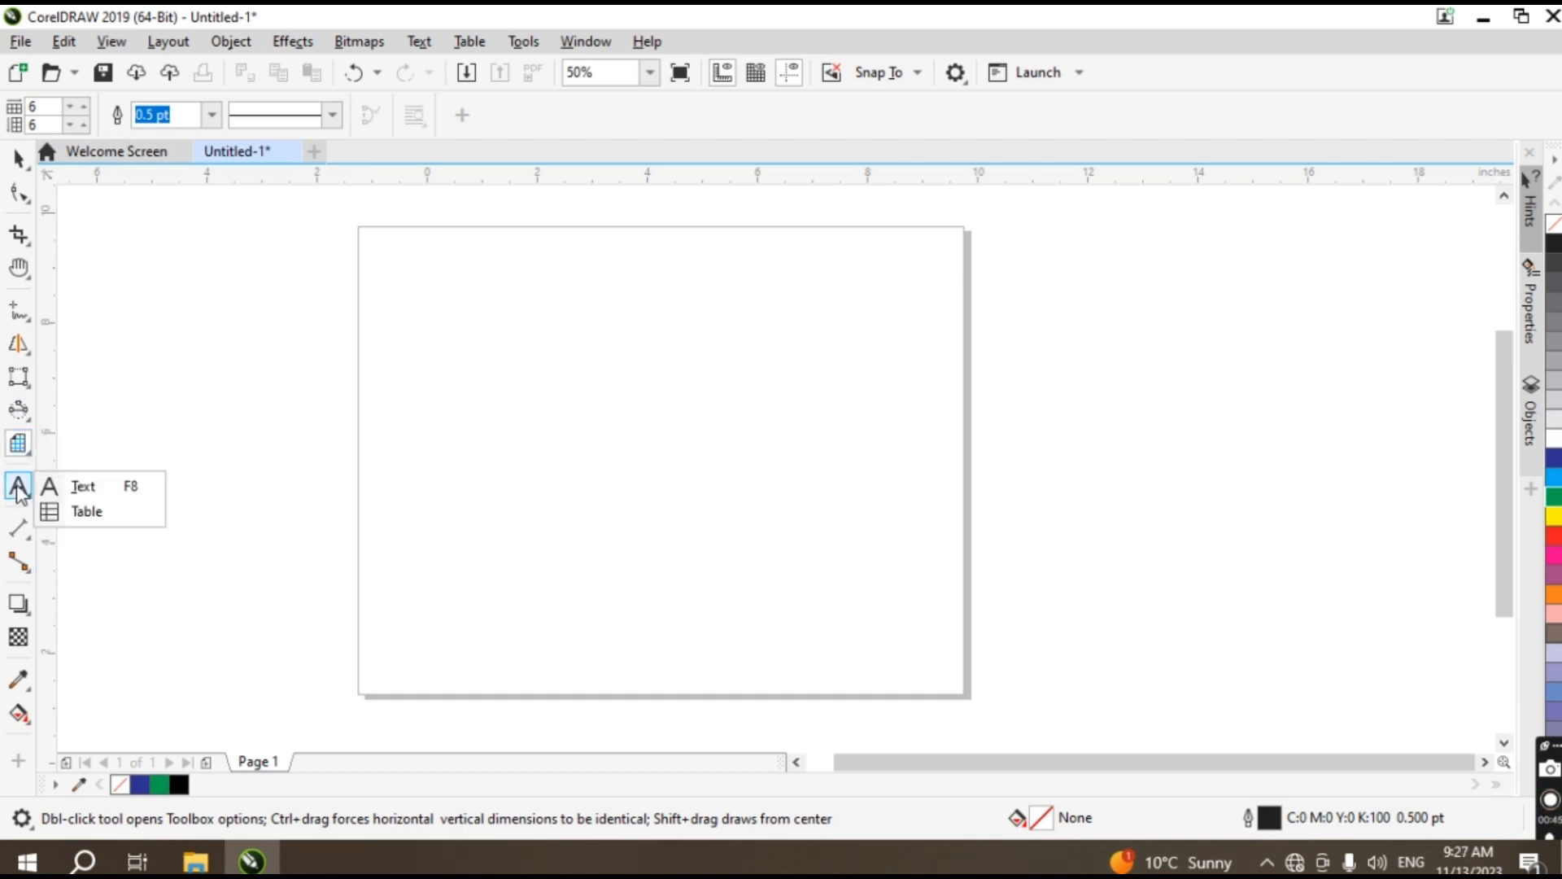
{"action": "left_click", "coordinate": [82, 488]}
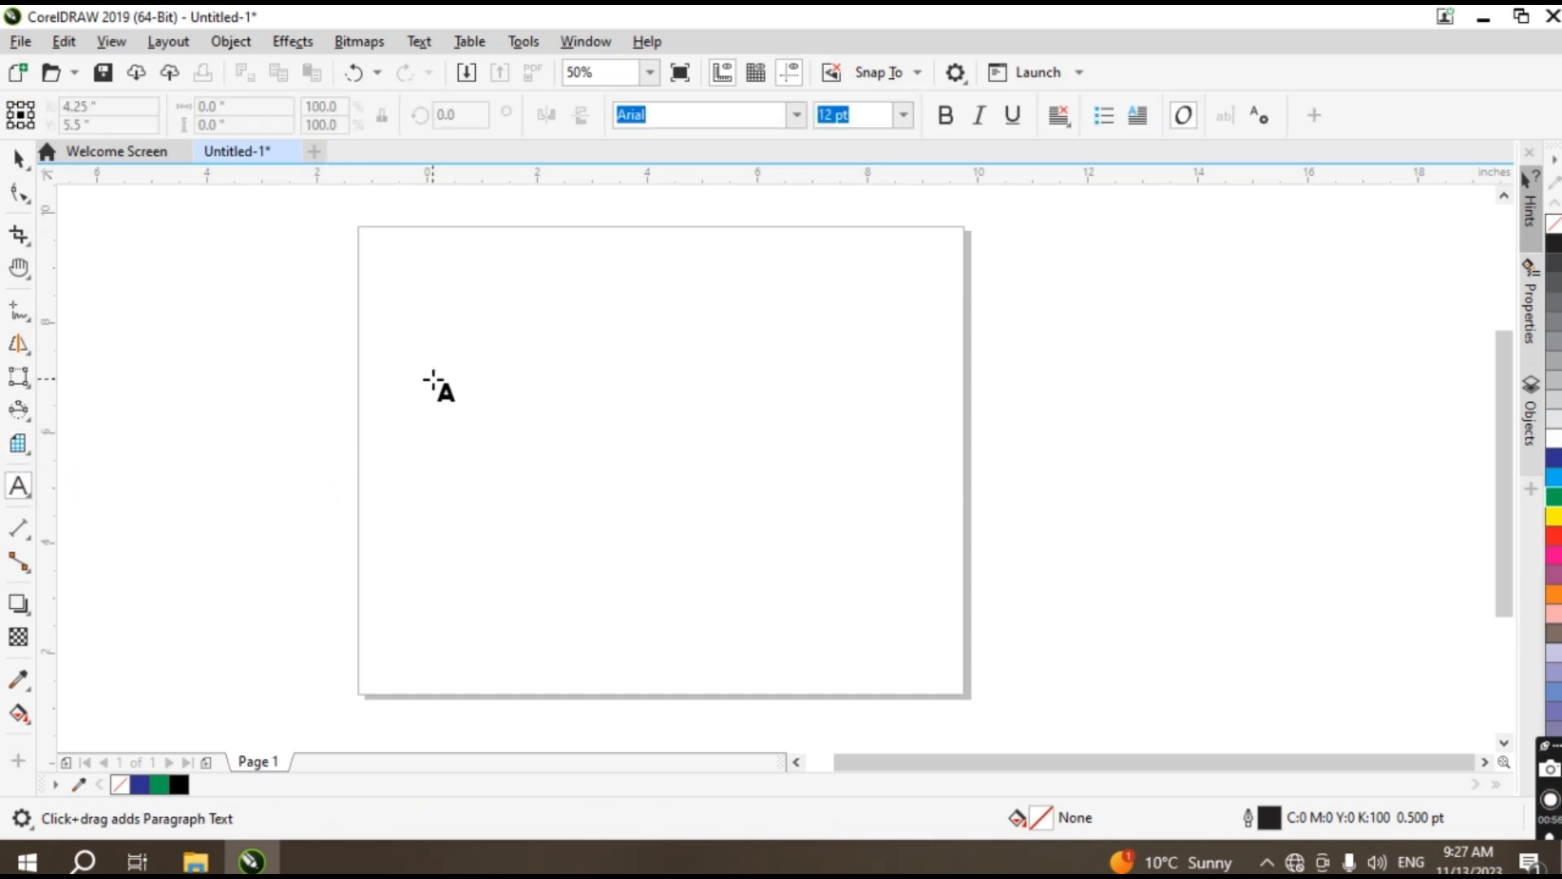
{"action": "left_click", "coordinate": [433, 377]}
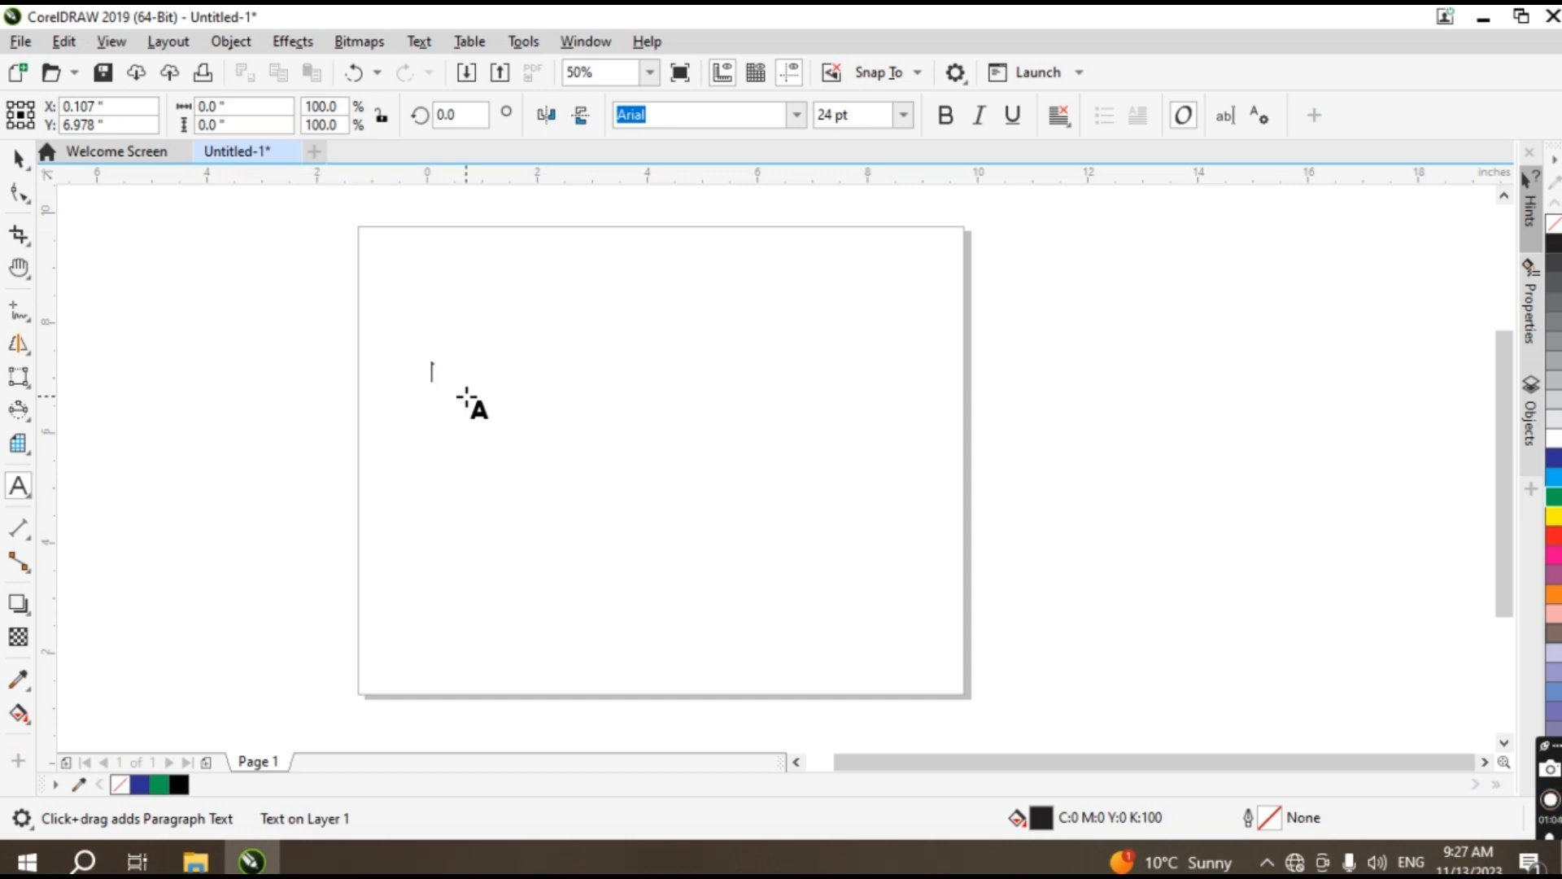
{"action": "type", "text": "funny"}
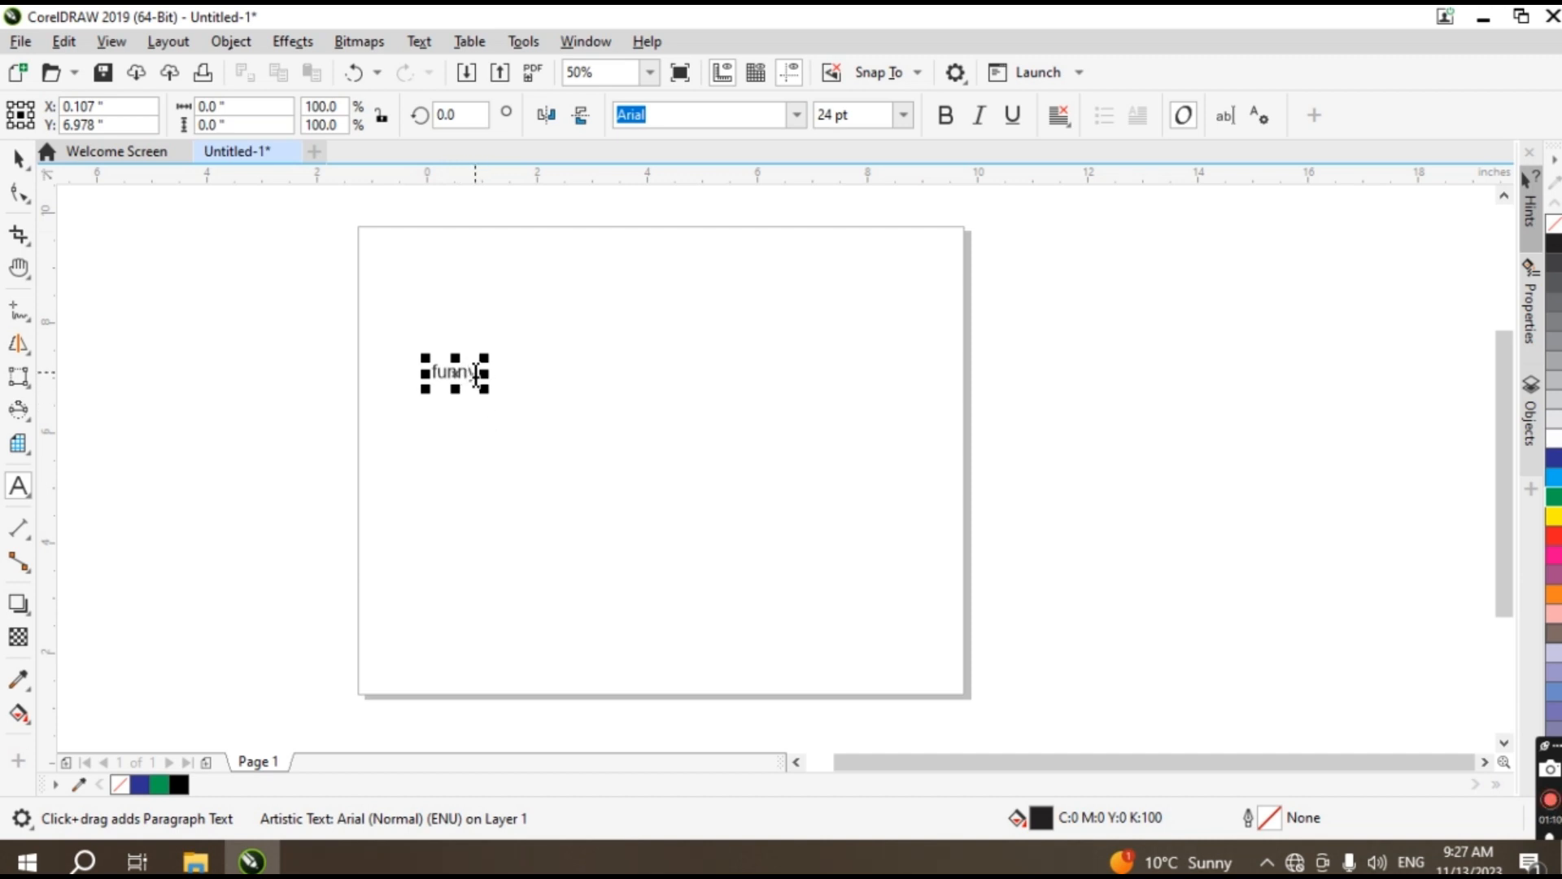
- Change the "funny" text to the Bauhaus 93 font at 100 pt
{"action": "left_click_drag", "start_coordinate": [475, 376], "coordinate": [427, 370]}
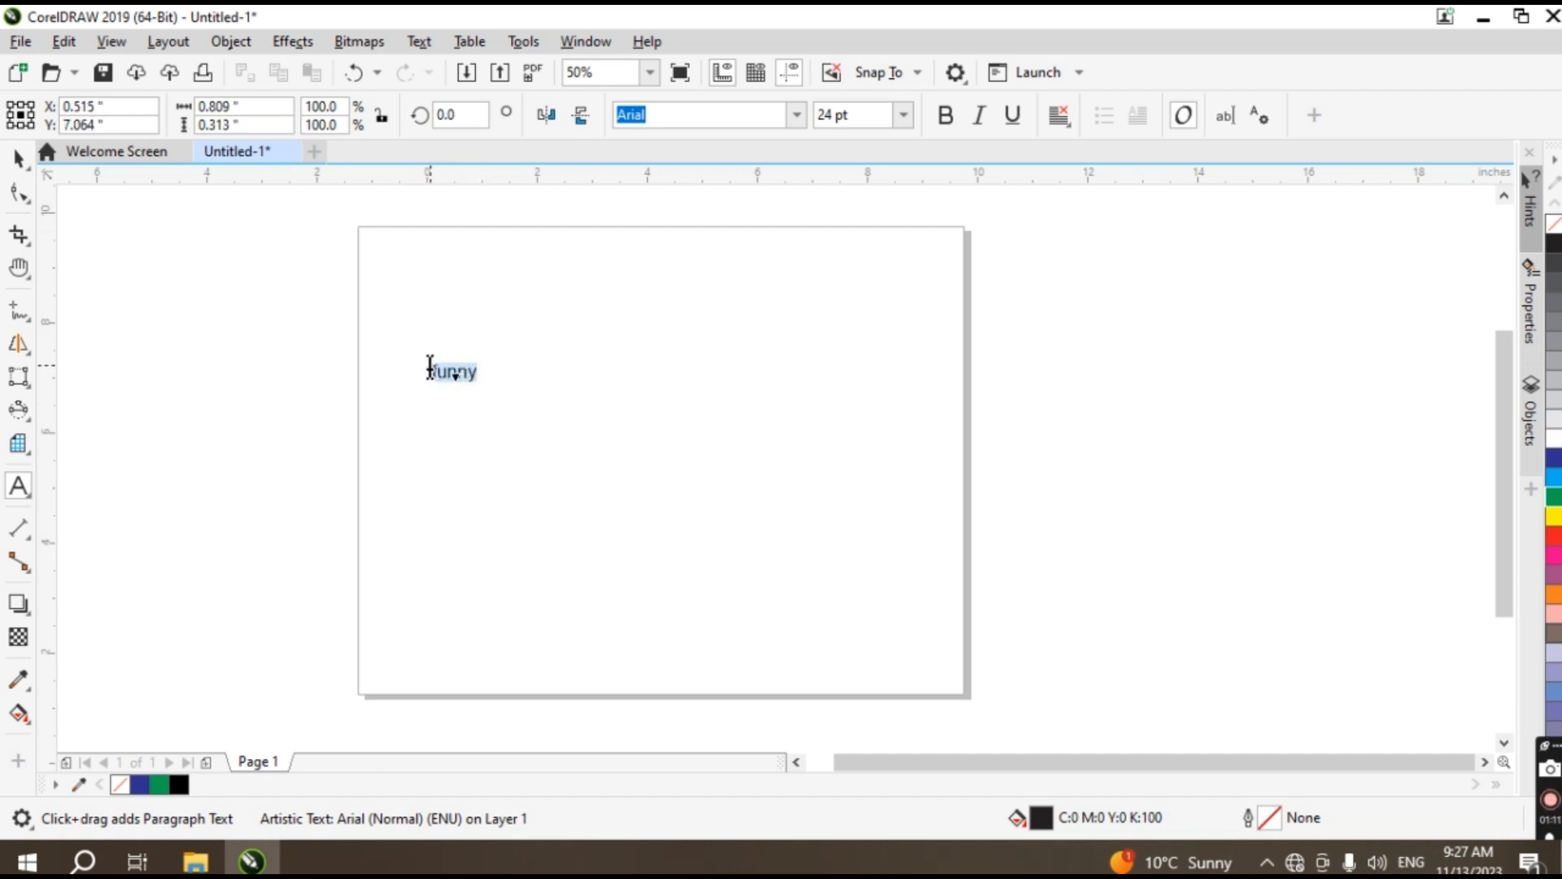
{"action": "left_click", "coordinate": [799, 118]}
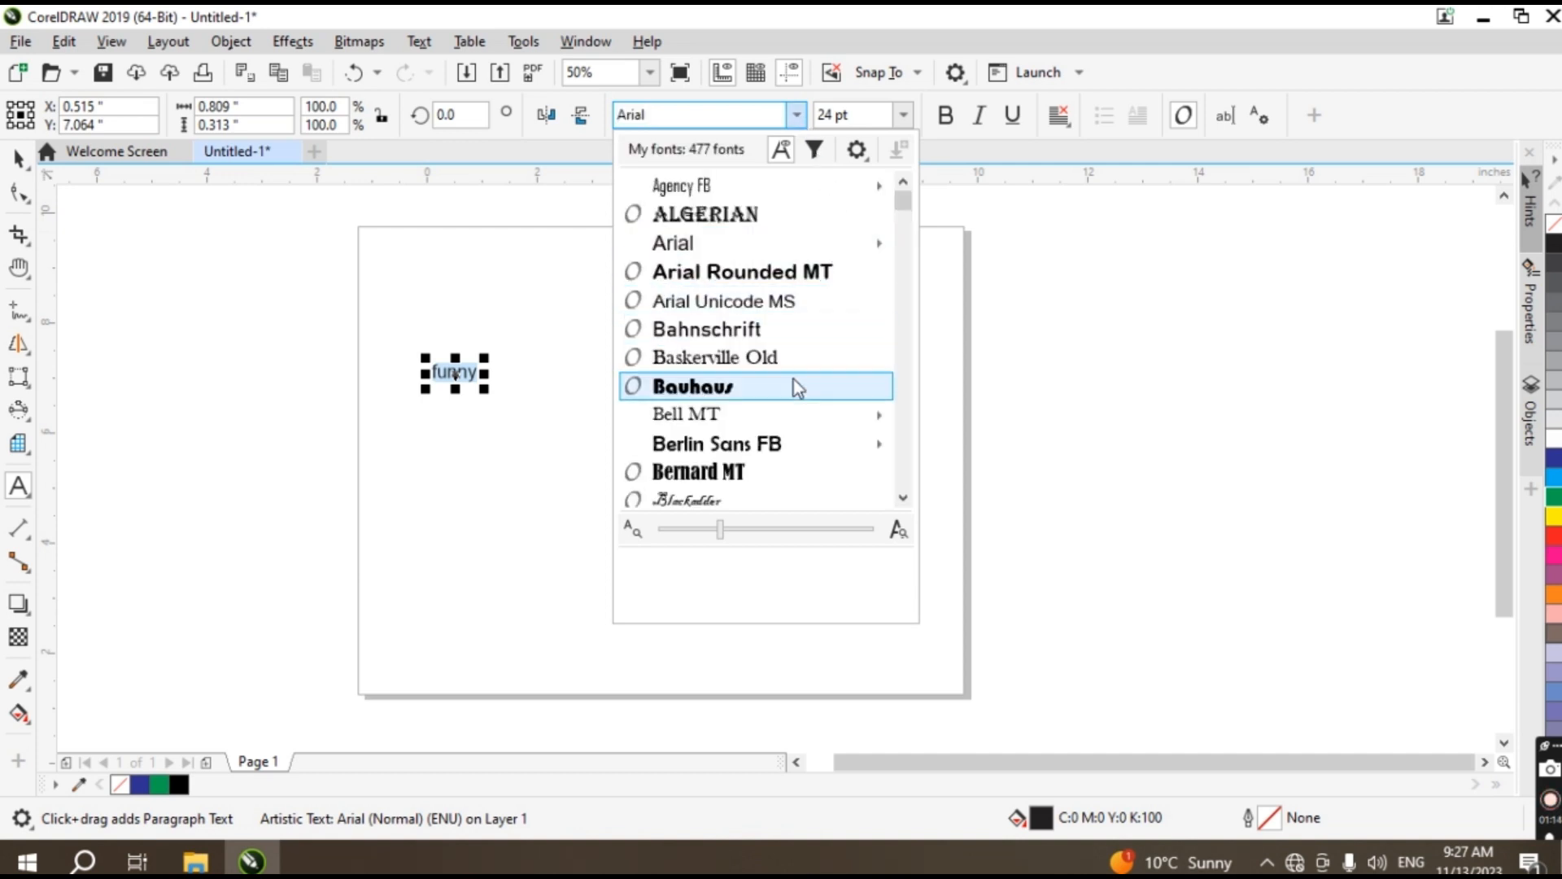
{"action": "left_click", "coordinate": [792, 377]}
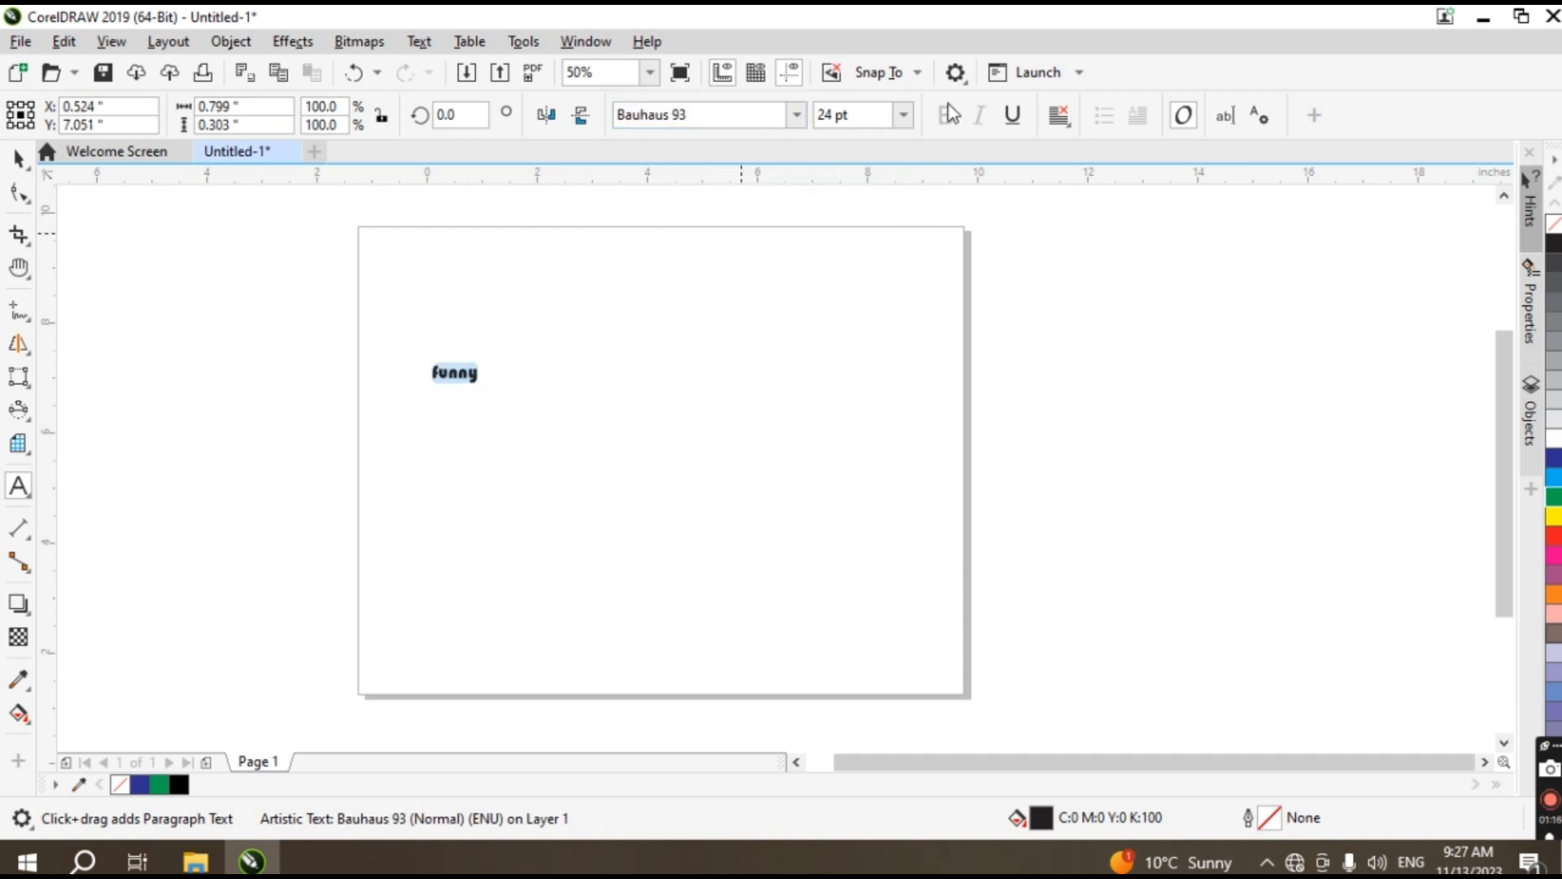
{"action": "left_click", "coordinate": [908, 114]}
{"action": "left_click", "coordinate": [905, 115]}
{"action": "left_click", "coordinate": [846, 465]}
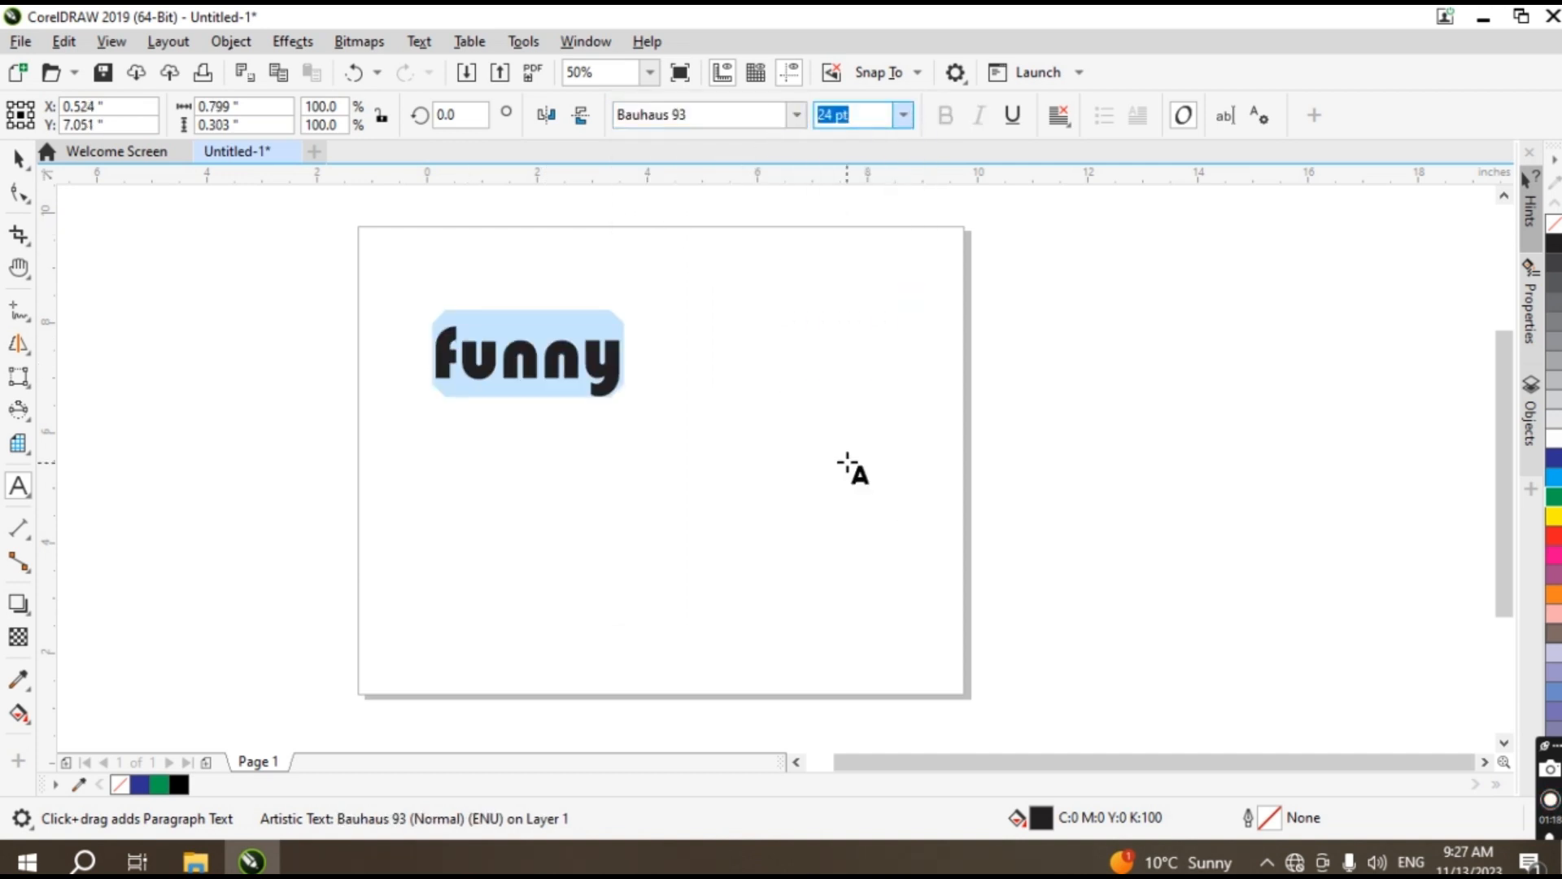
- Change the font of the "funny" text to Jokerman
{"action": "left_click", "coordinate": [796, 115]}
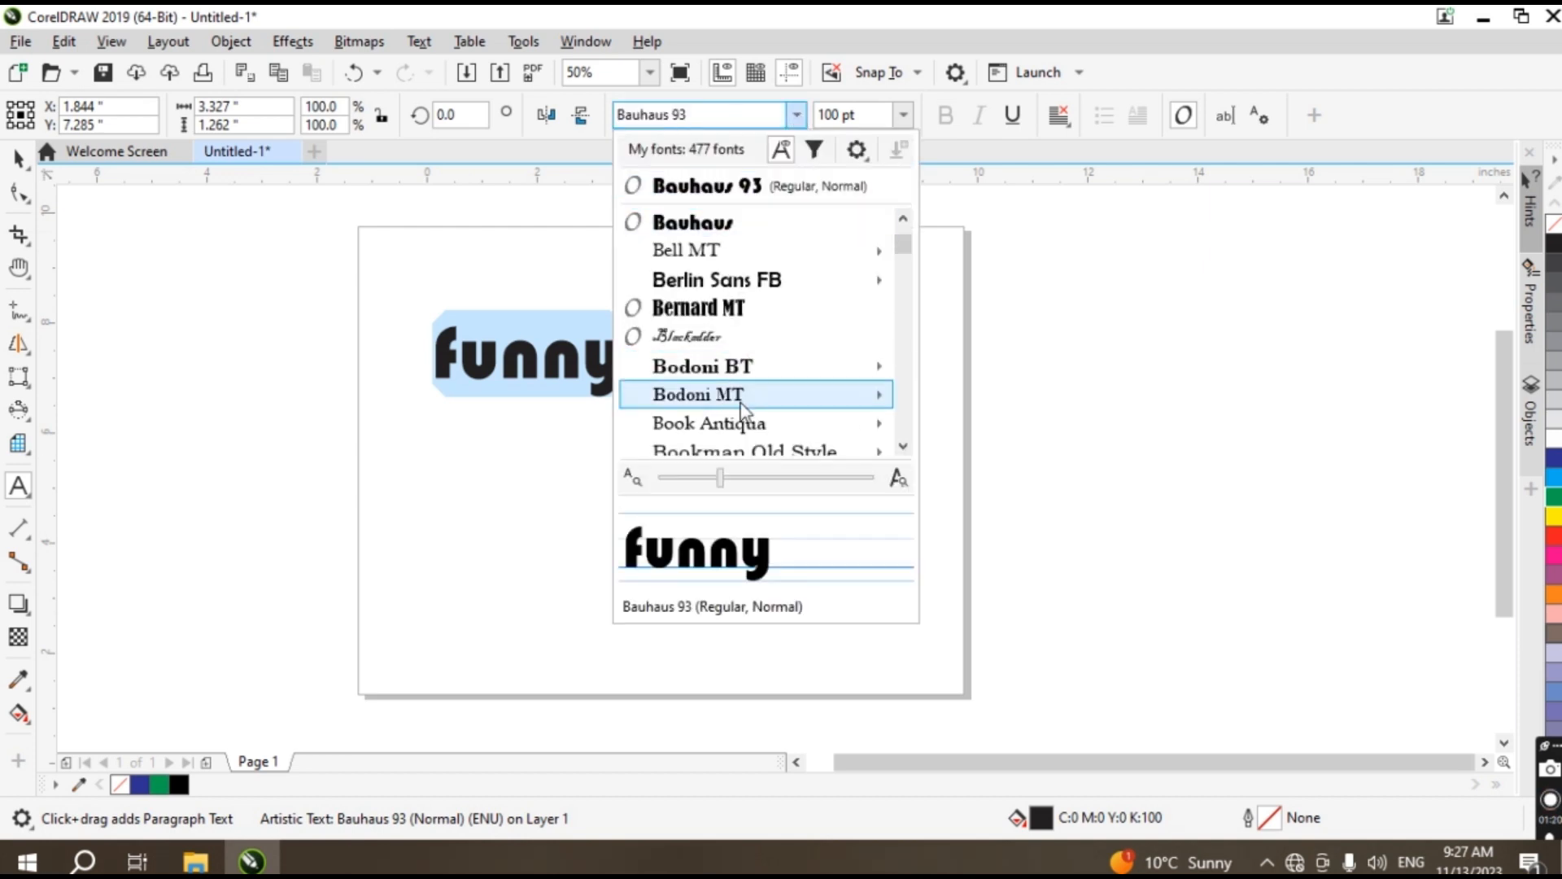
{"action": "scroll", "coordinate": [747, 407], "scroll_direction": "down", "scroll_amount": 3}
{"action": "scroll", "coordinate": [742, 454], "scroll_direction": "down", "scroll_amount": 10}
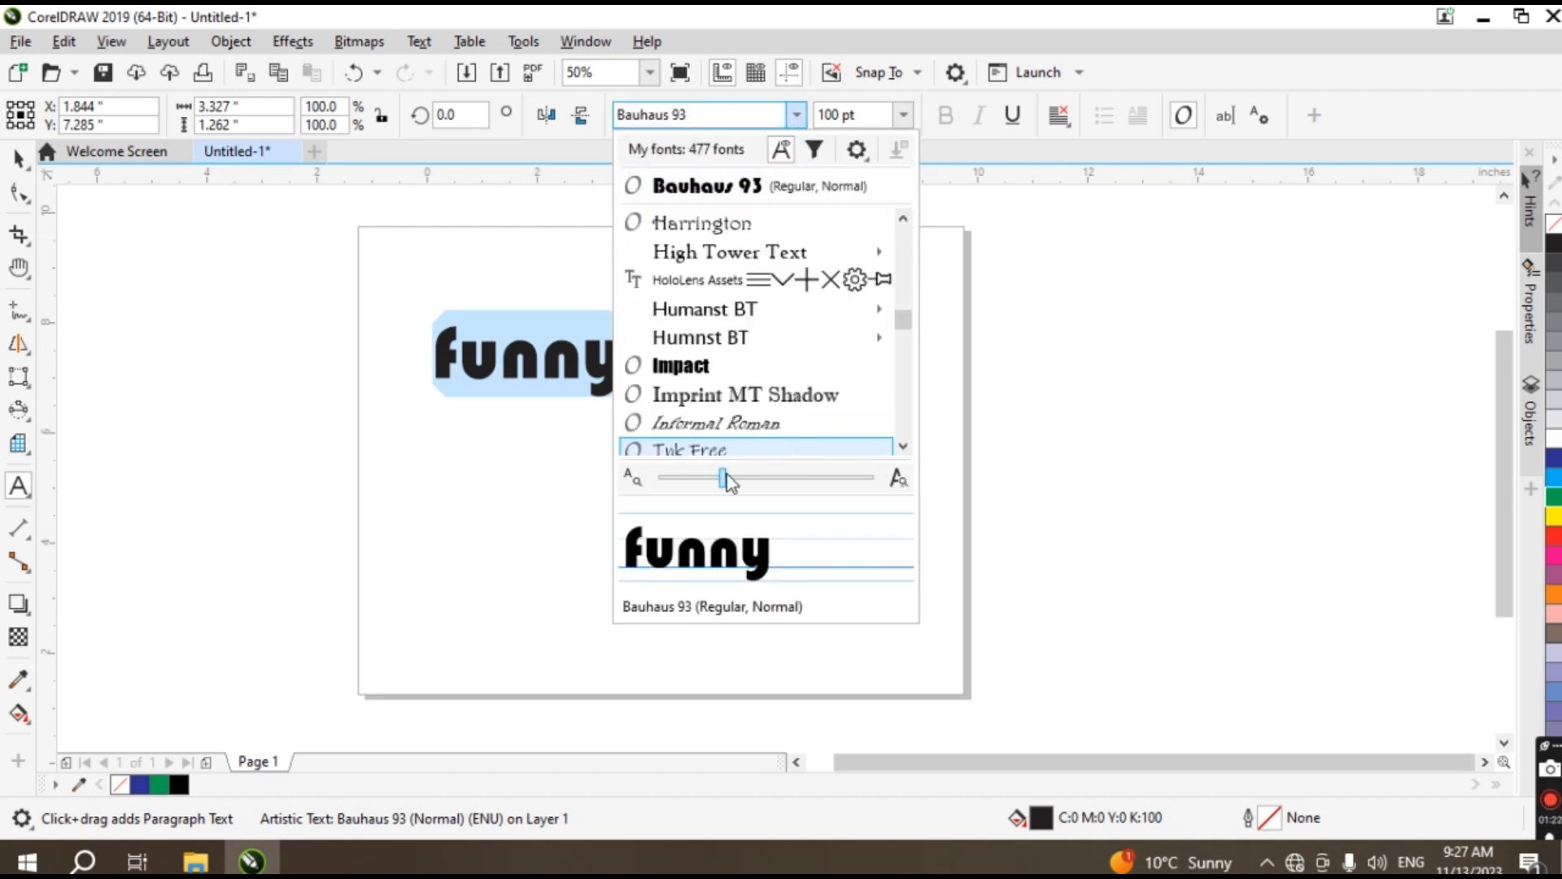
{"action": "left_click_drag", "start_coordinate": [721, 478], "coordinate": [792, 477]}
{"action": "left_click", "coordinate": [764, 413]}
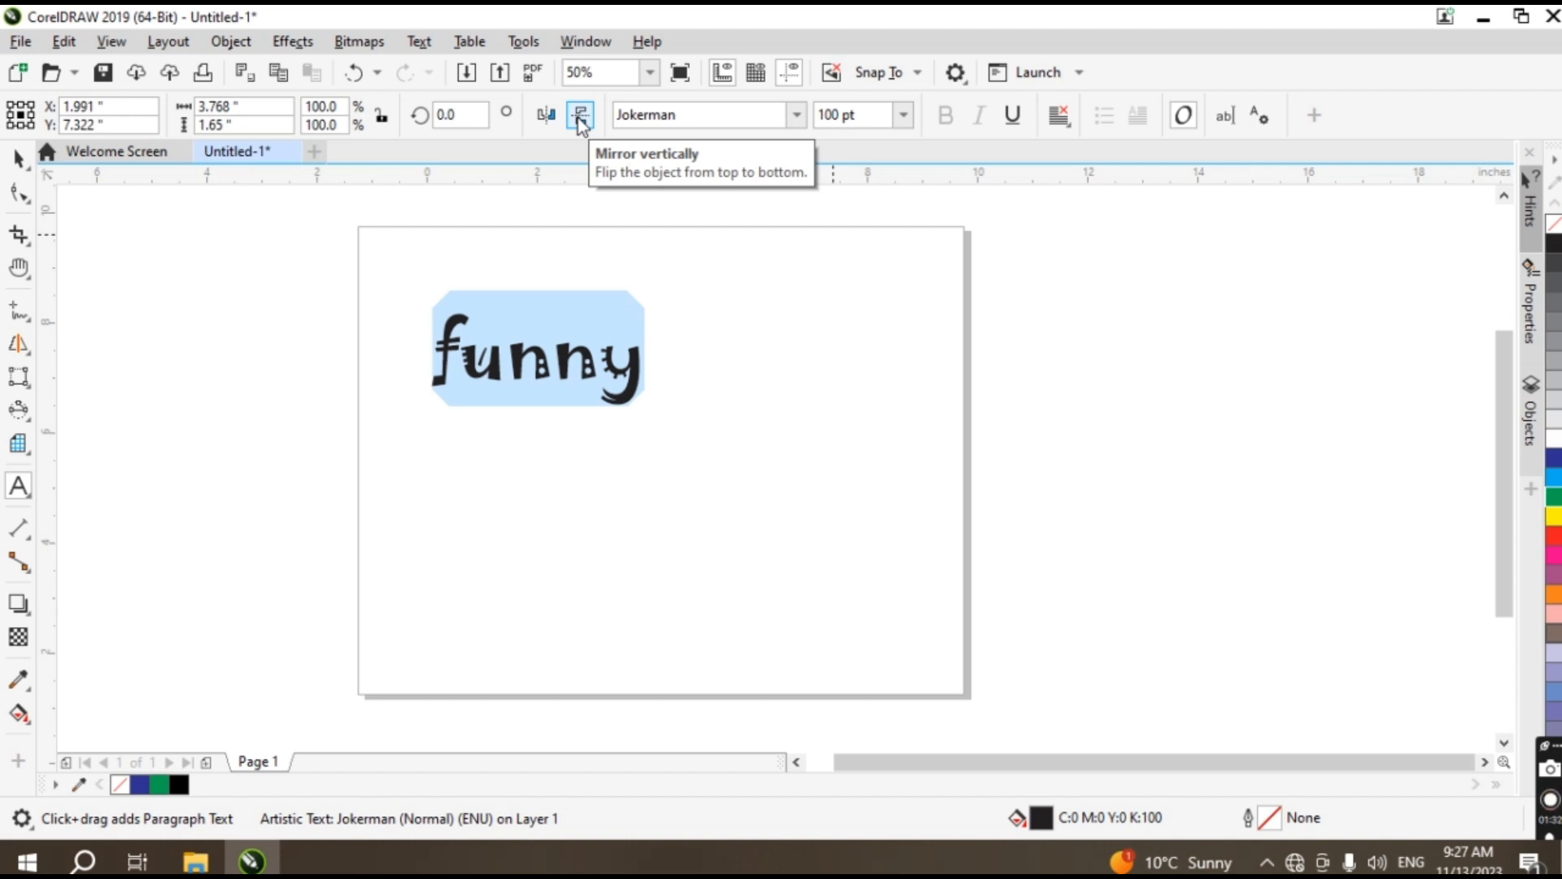
- Mirror the "funny" text vertically and undo the flip
{"action": "left_click", "coordinate": [580, 117]}
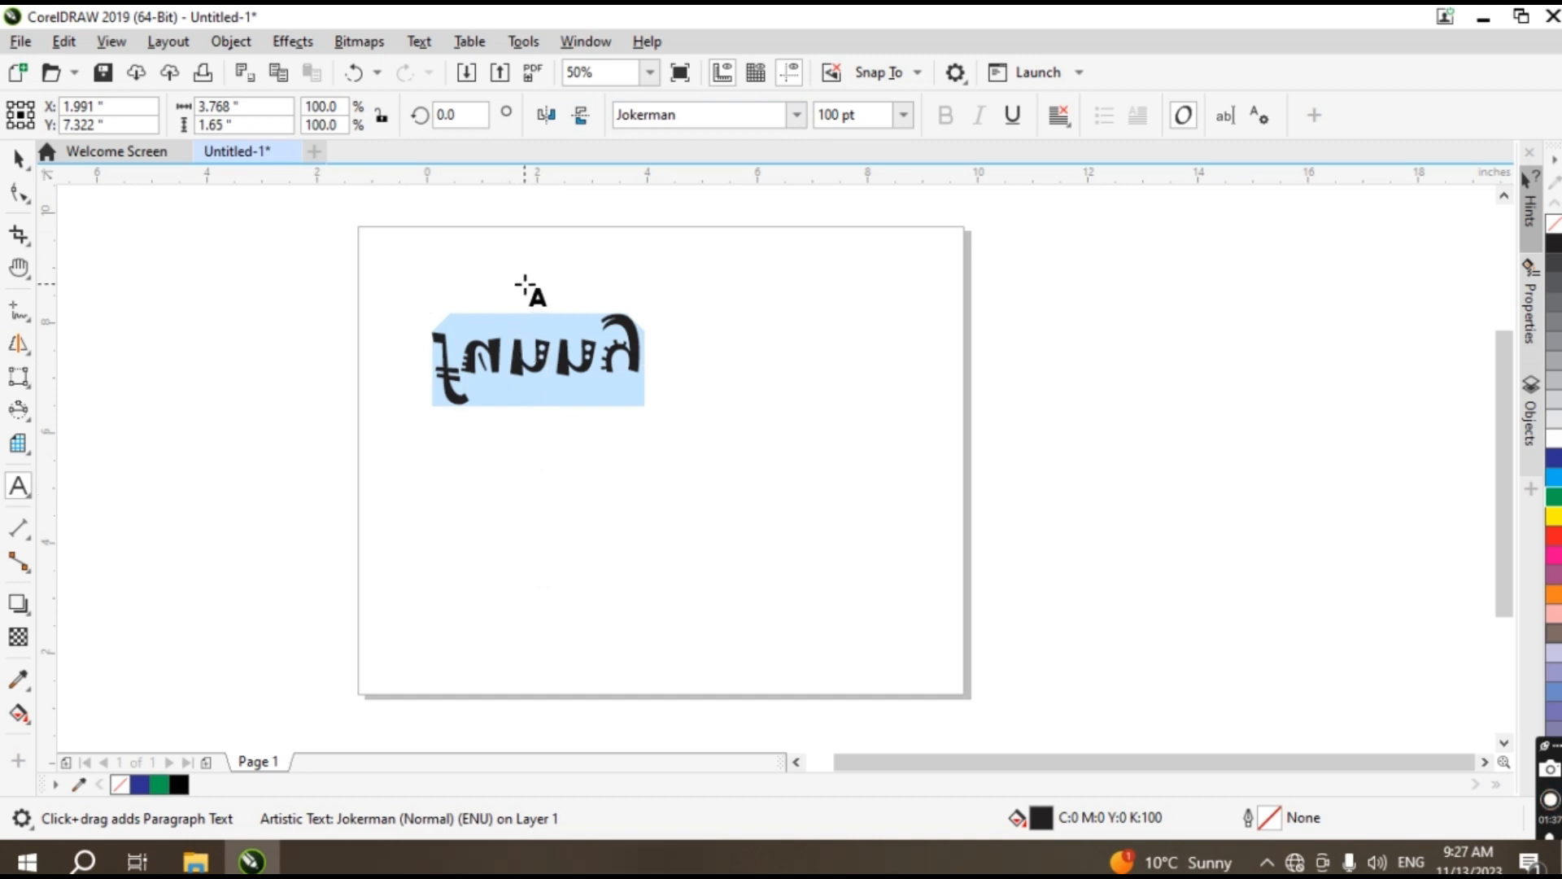
{"action": "key", "text": "ctrl+z"}
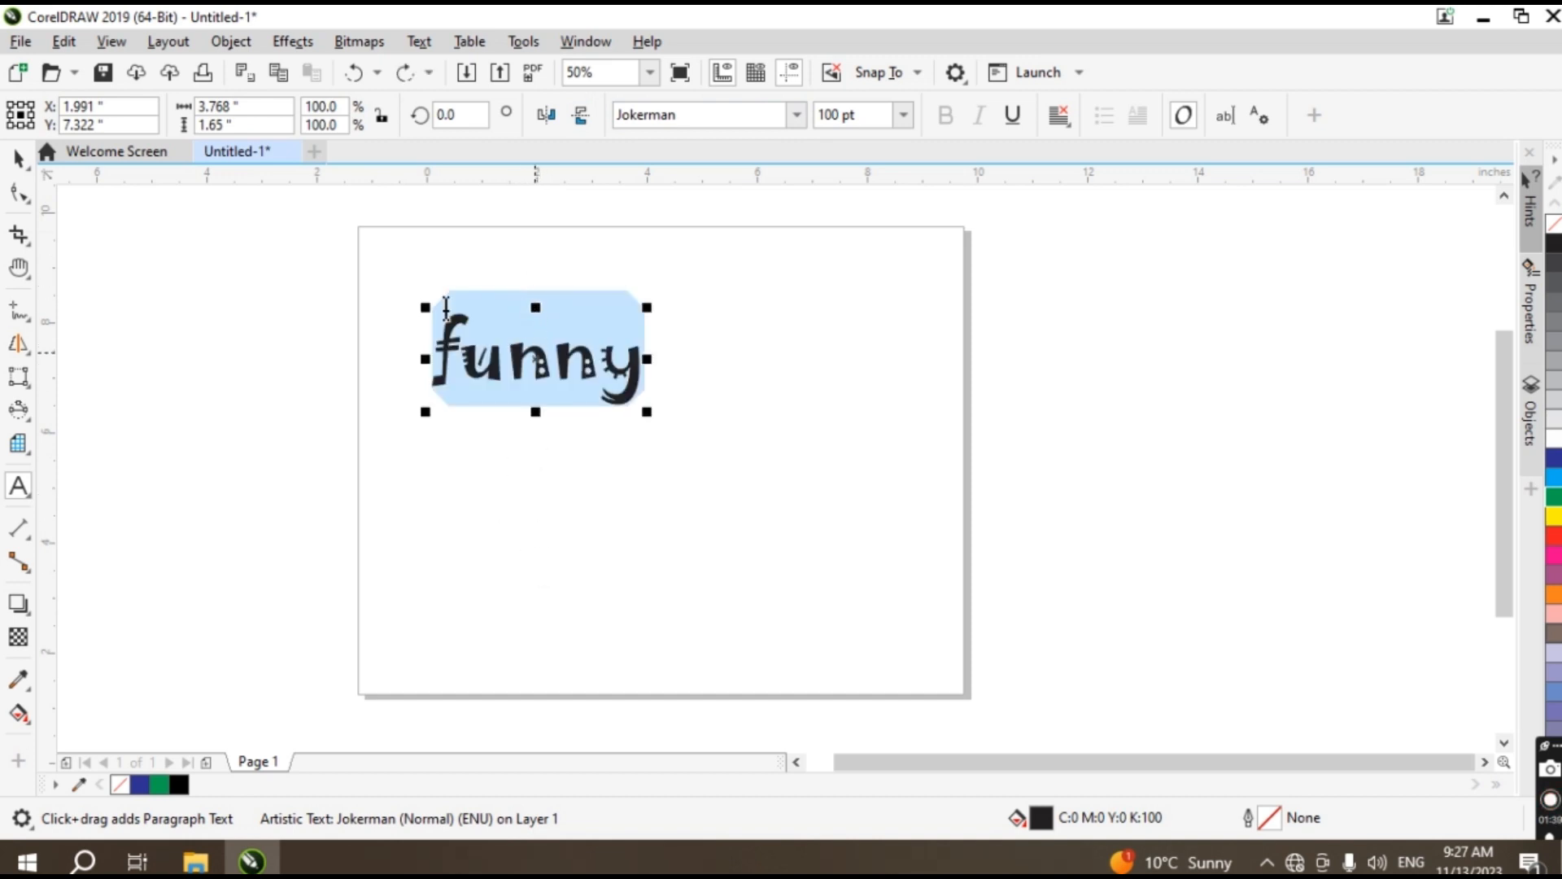
- Place a copy of the "funny" text below and to the right of the original
{"action": "left_click", "coordinate": [18, 159]}
{"action": "left_click", "coordinate": [452, 667]}
{"action": "left_click_drag", "start_coordinate": [538, 362], "coordinate": [713, 463]}
{"action": "right_click", "coordinate": [713, 462]}
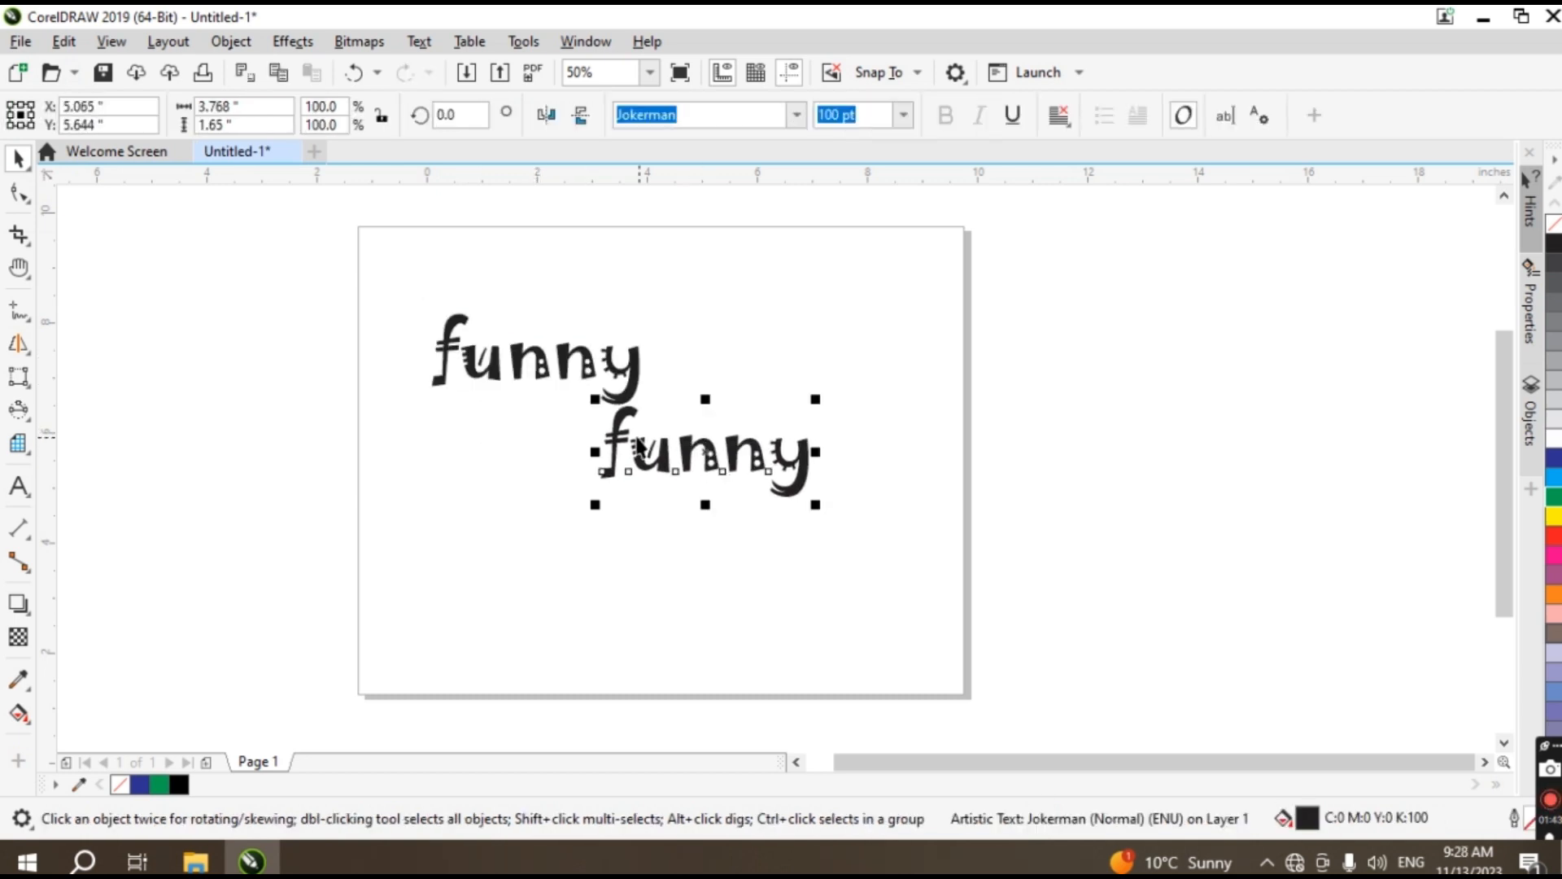
- Mirror the copied "funny" text vertically and move it directly beneath the original as a reflection
{"action": "left_click", "coordinate": [580, 115]}
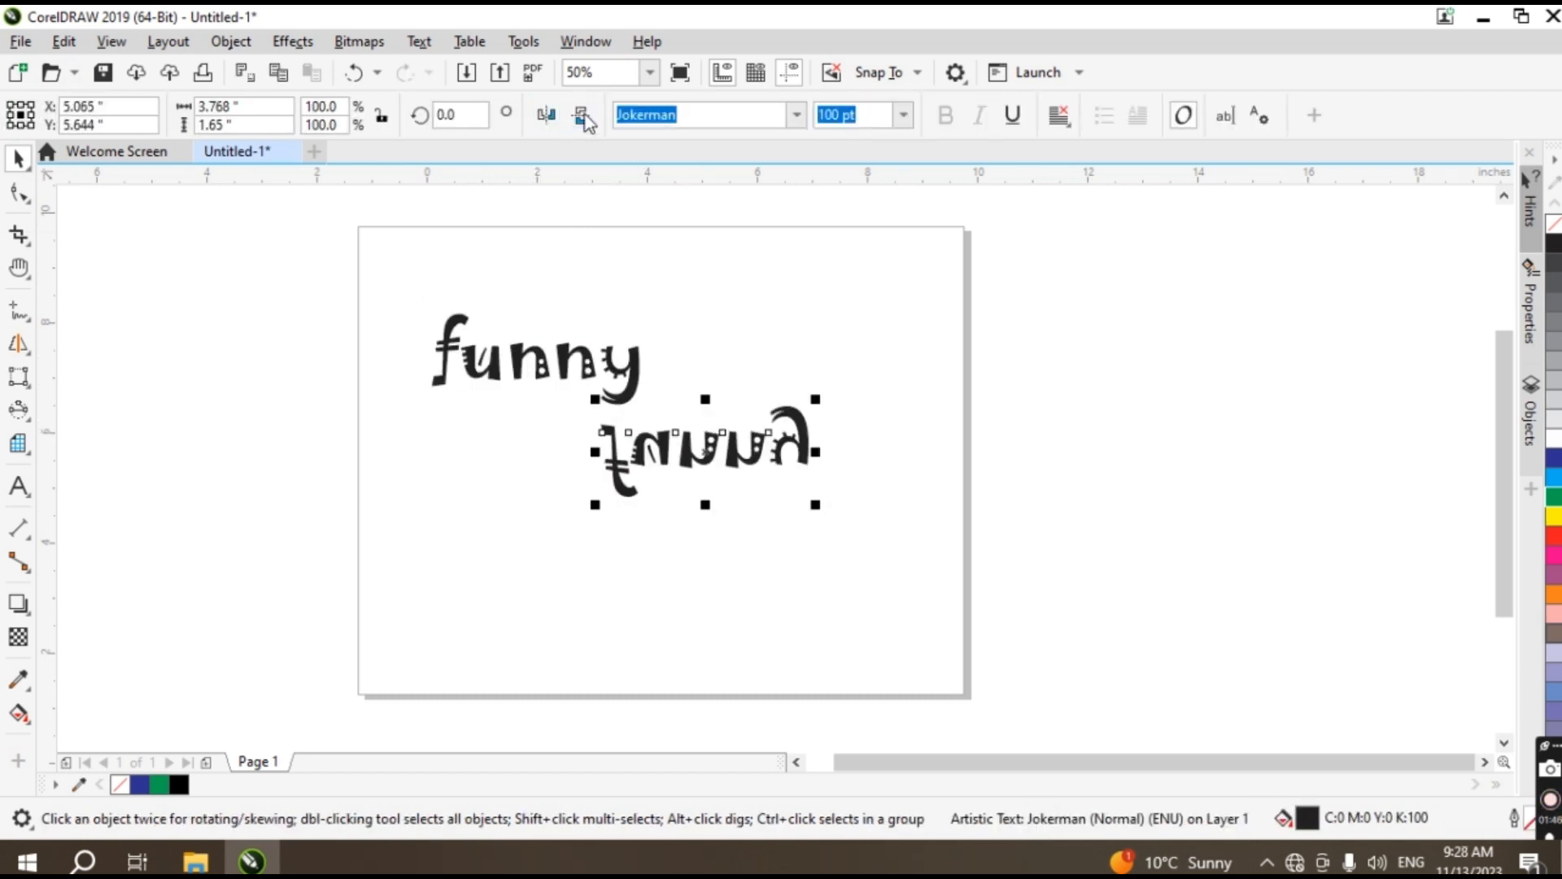
{"action": "left_click_drag", "start_coordinate": [713, 463], "coordinate": [537, 461]}
{"action": "left_click", "coordinate": [708, 504]}
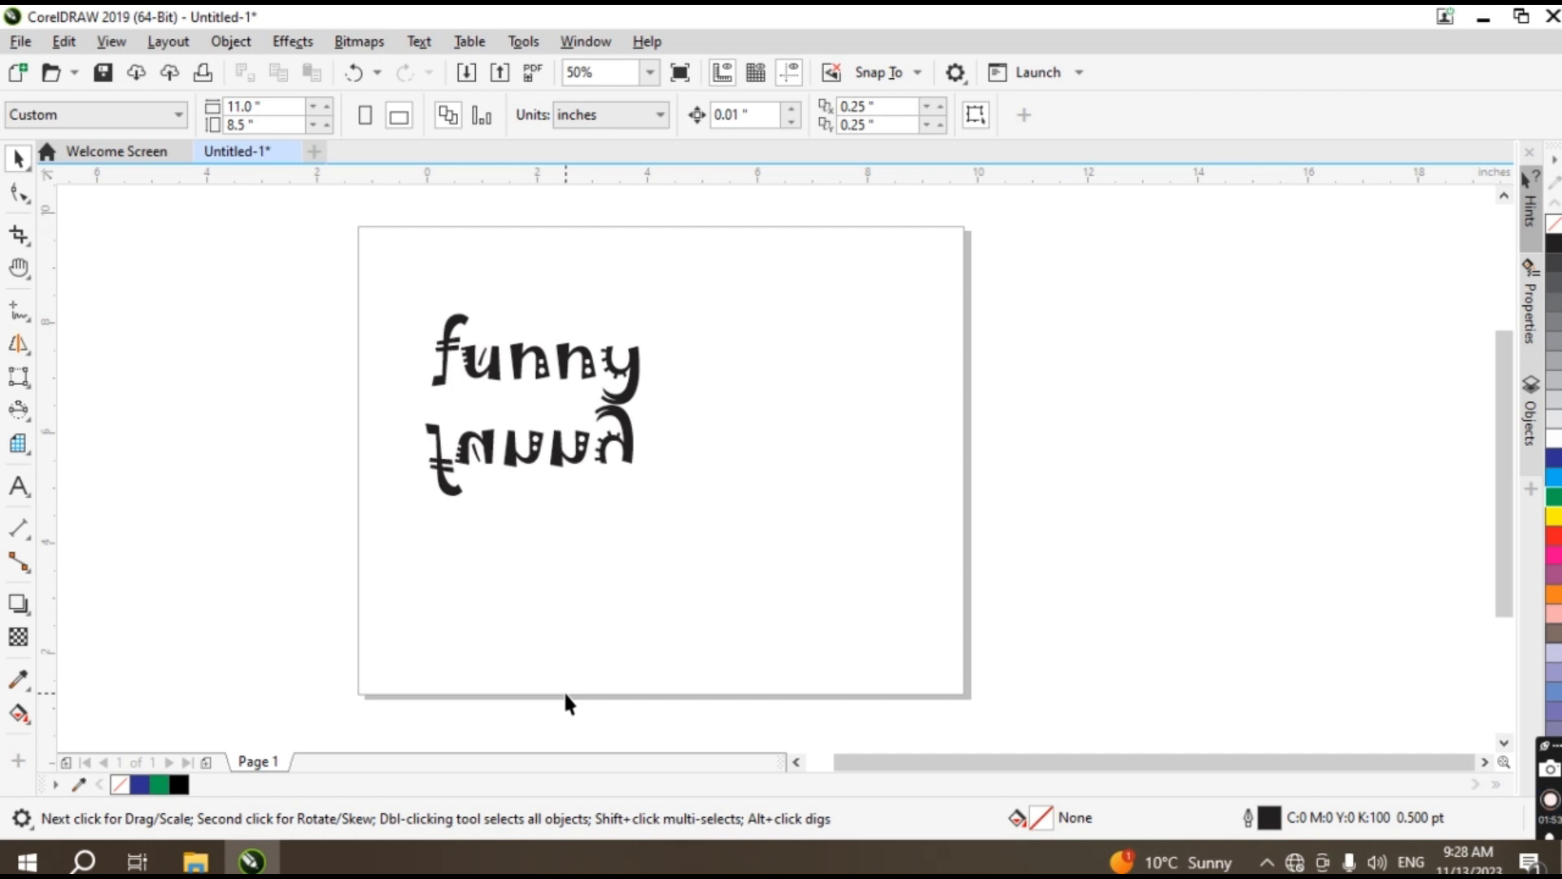
- Delete both "funny" texts and add the artistic text "hvghj" near the page's left edge
{"action": "key", "text": "ctrl+a"}
{"action": "key", "text": "Delete"}
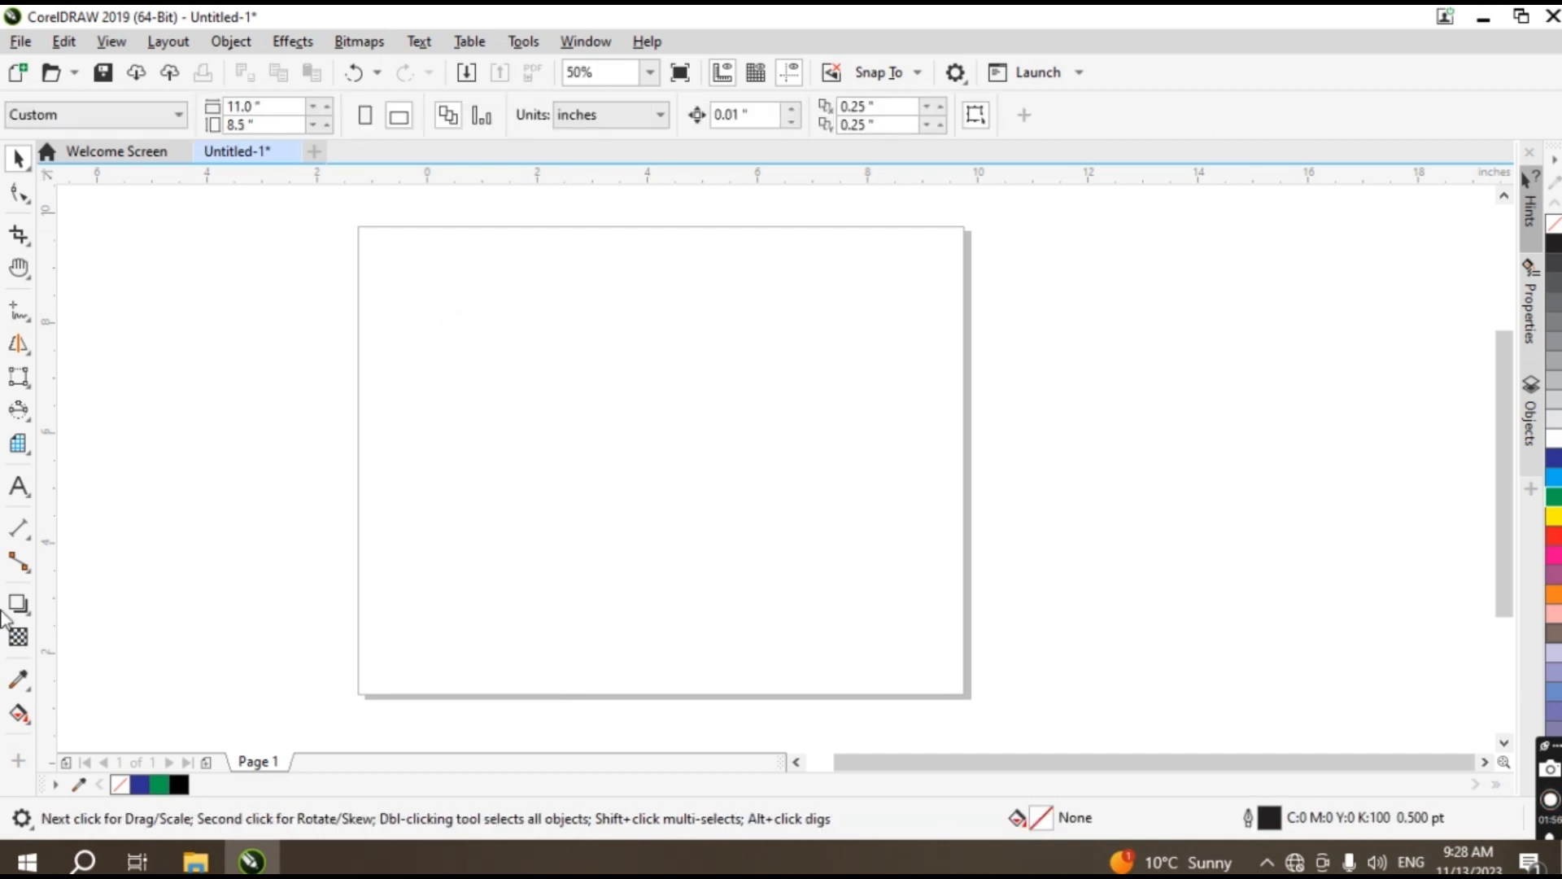
{"action": "left_click", "coordinate": [28, 495]}
{"action": "left_click", "coordinate": [77, 485]}
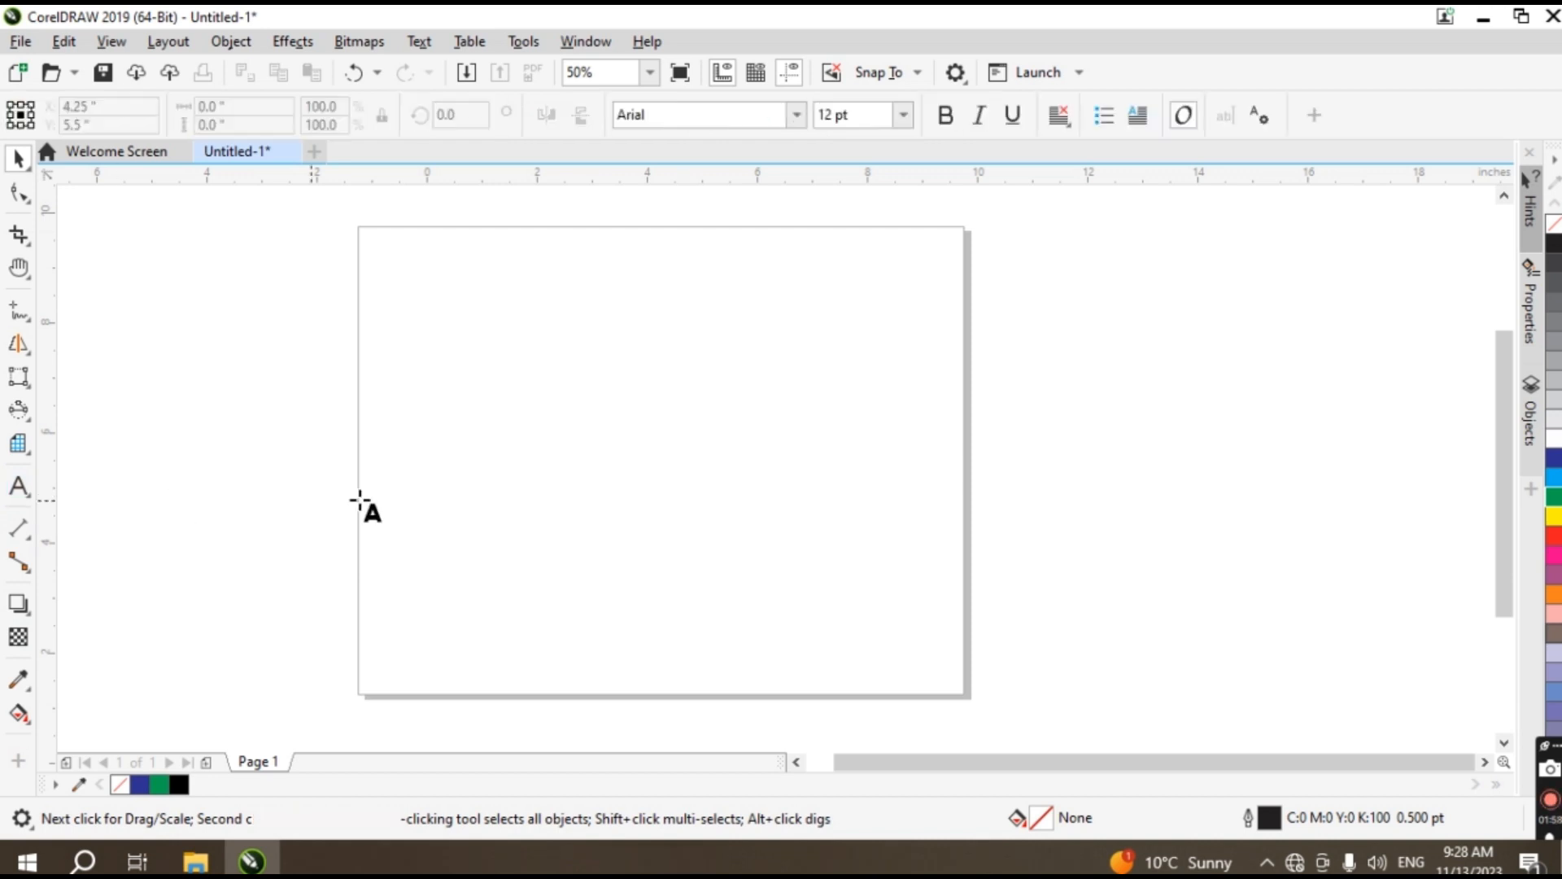
{"action": "left_click", "coordinate": [383, 417]}
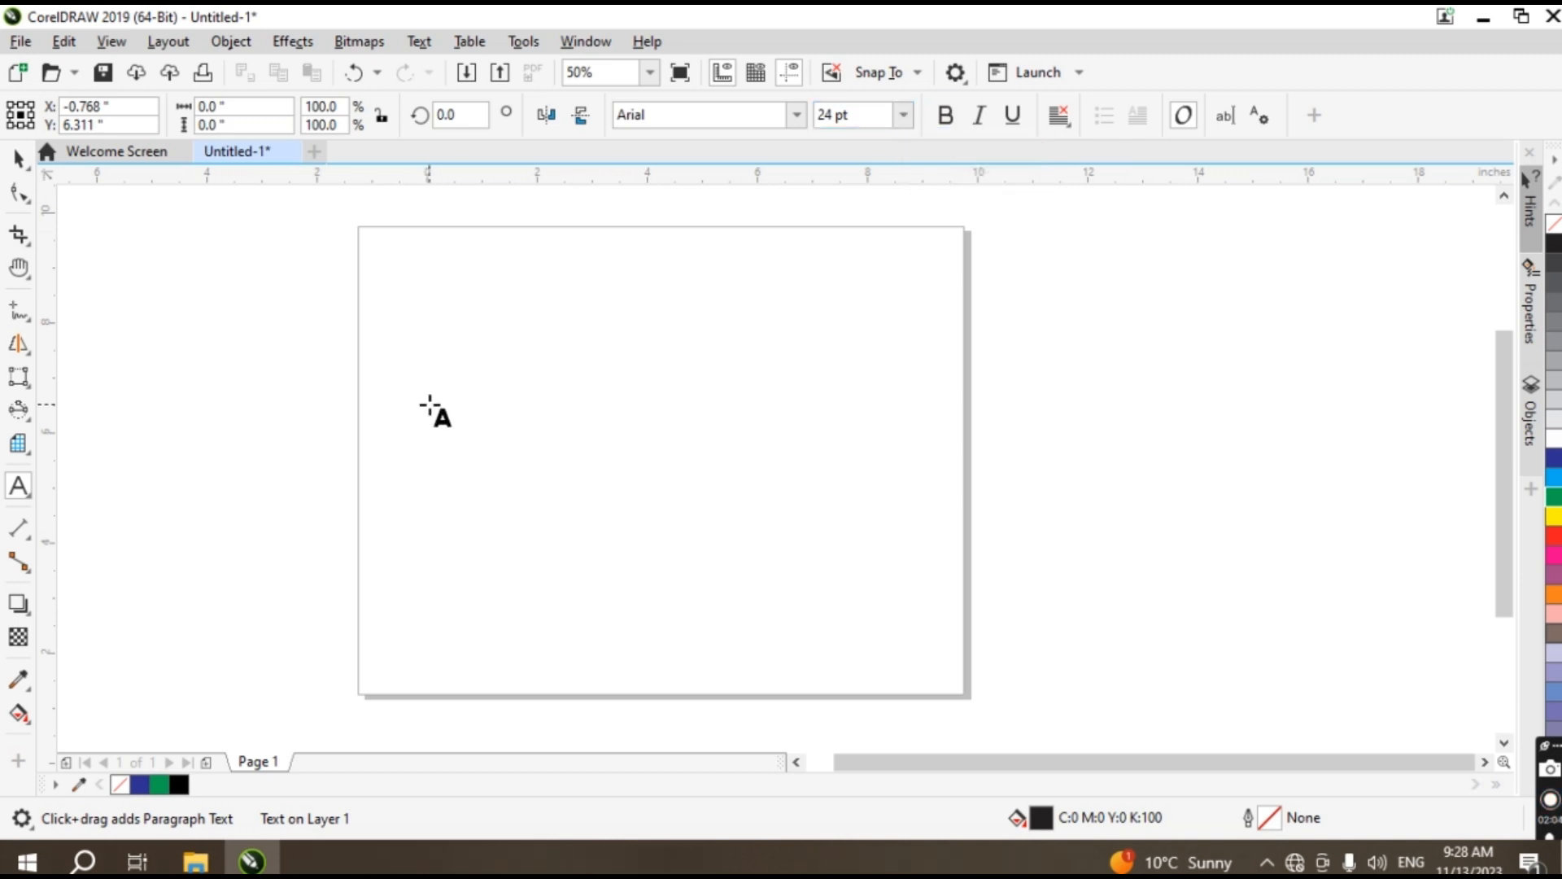
{"action": "type", "text": "hvghj"}
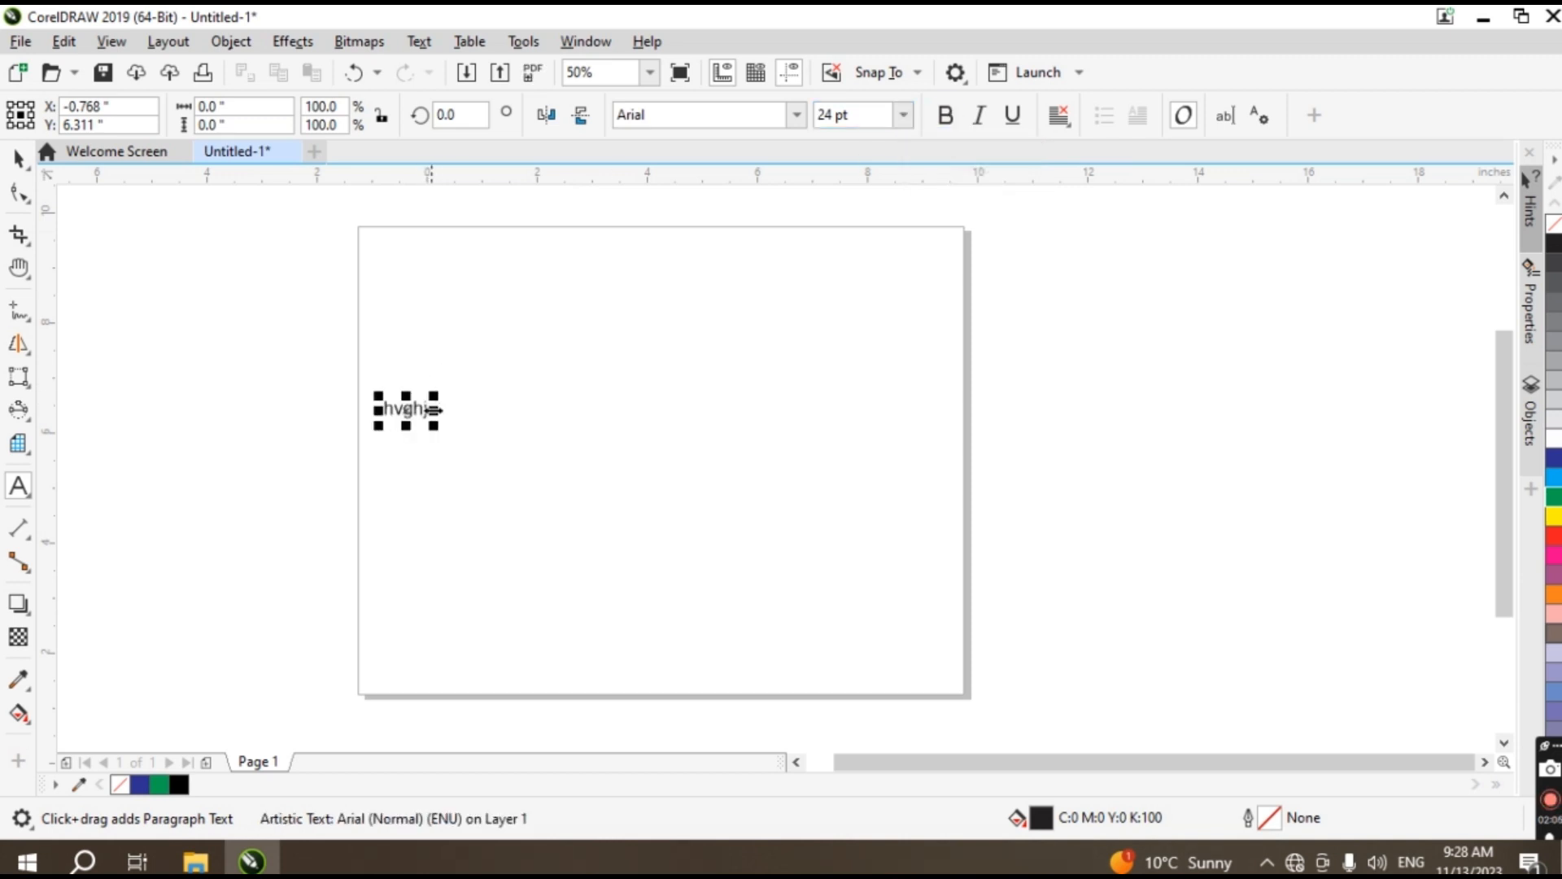
- Make the "hvghj" text bold and italic
{"action": "left_click_drag", "start_coordinate": [430, 415], "coordinate": [383, 409]}
{"action": "left_click", "coordinate": [958, 115]}
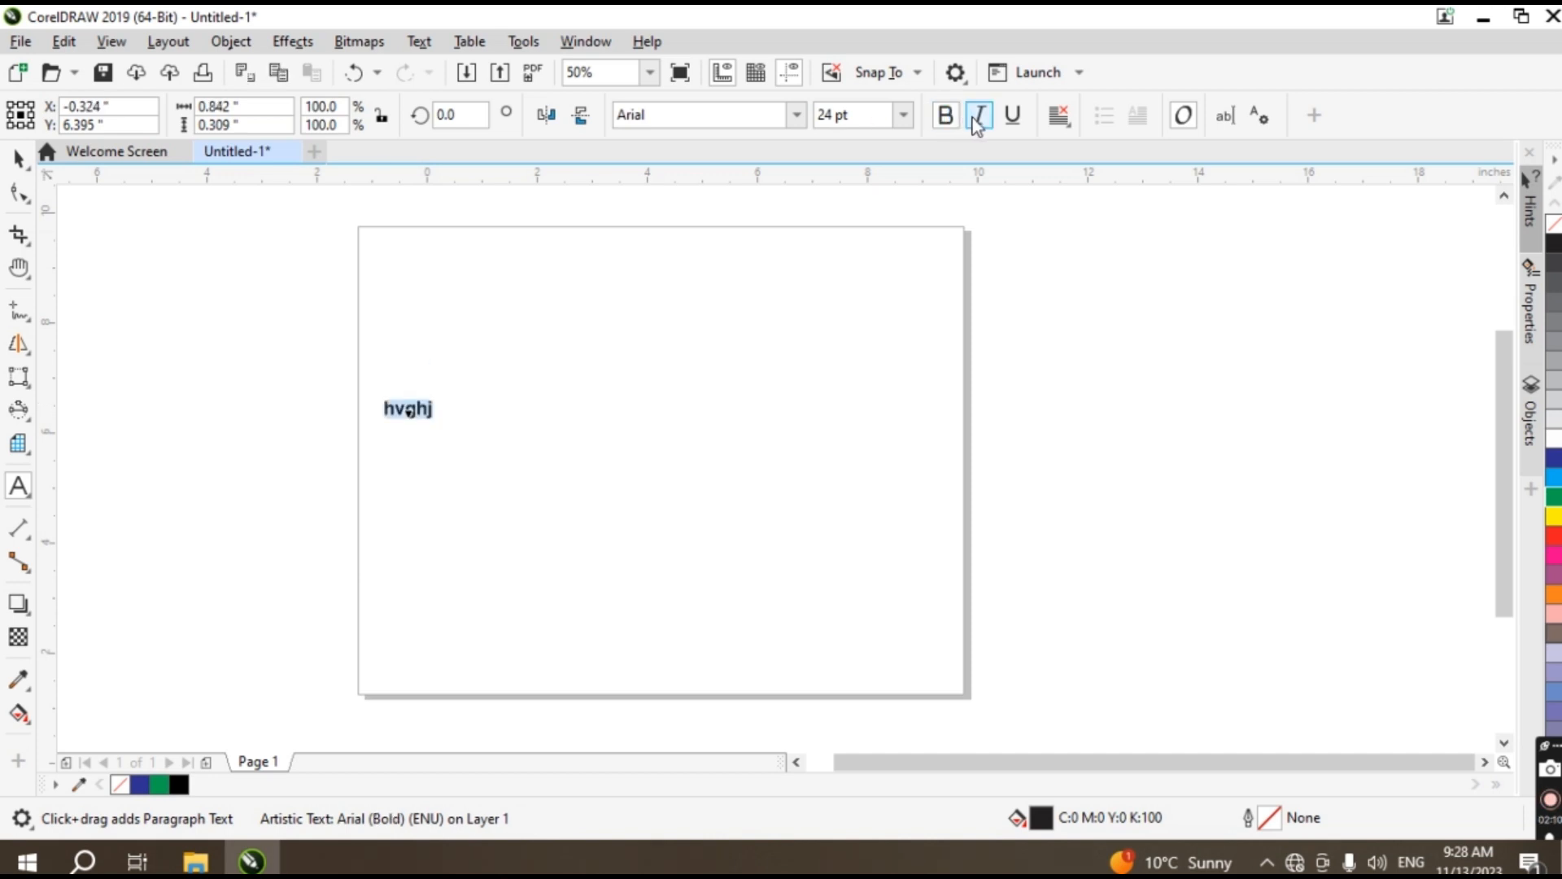
{"action": "left_click", "coordinate": [978, 122]}
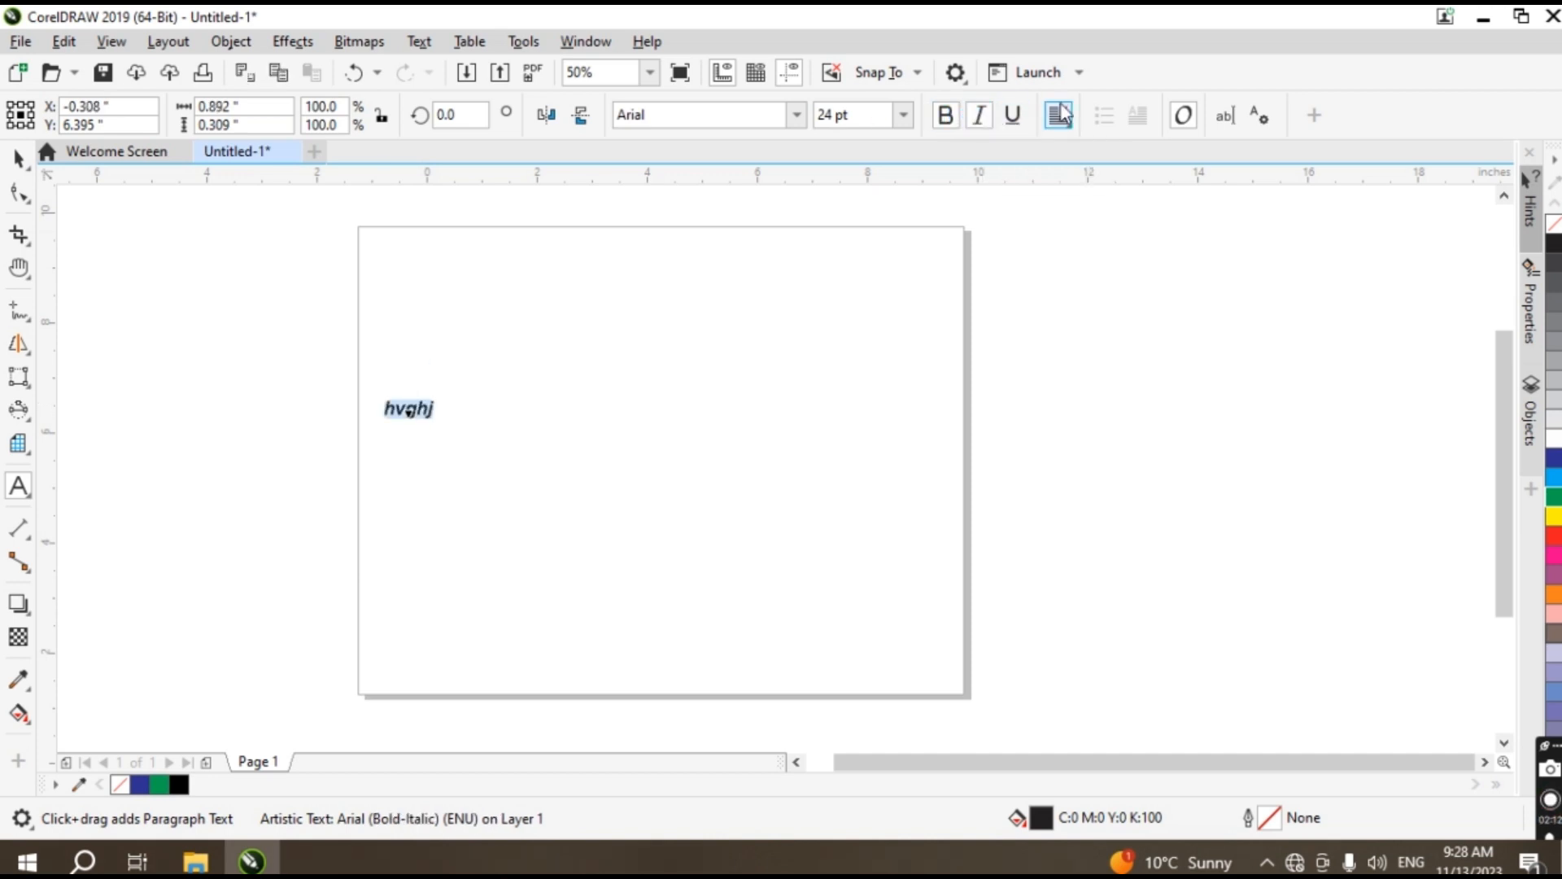
- Underline the "hvghj" text and set its font size to 100 pt
{"action": "left_click", "coordinate": [1014, 115]}
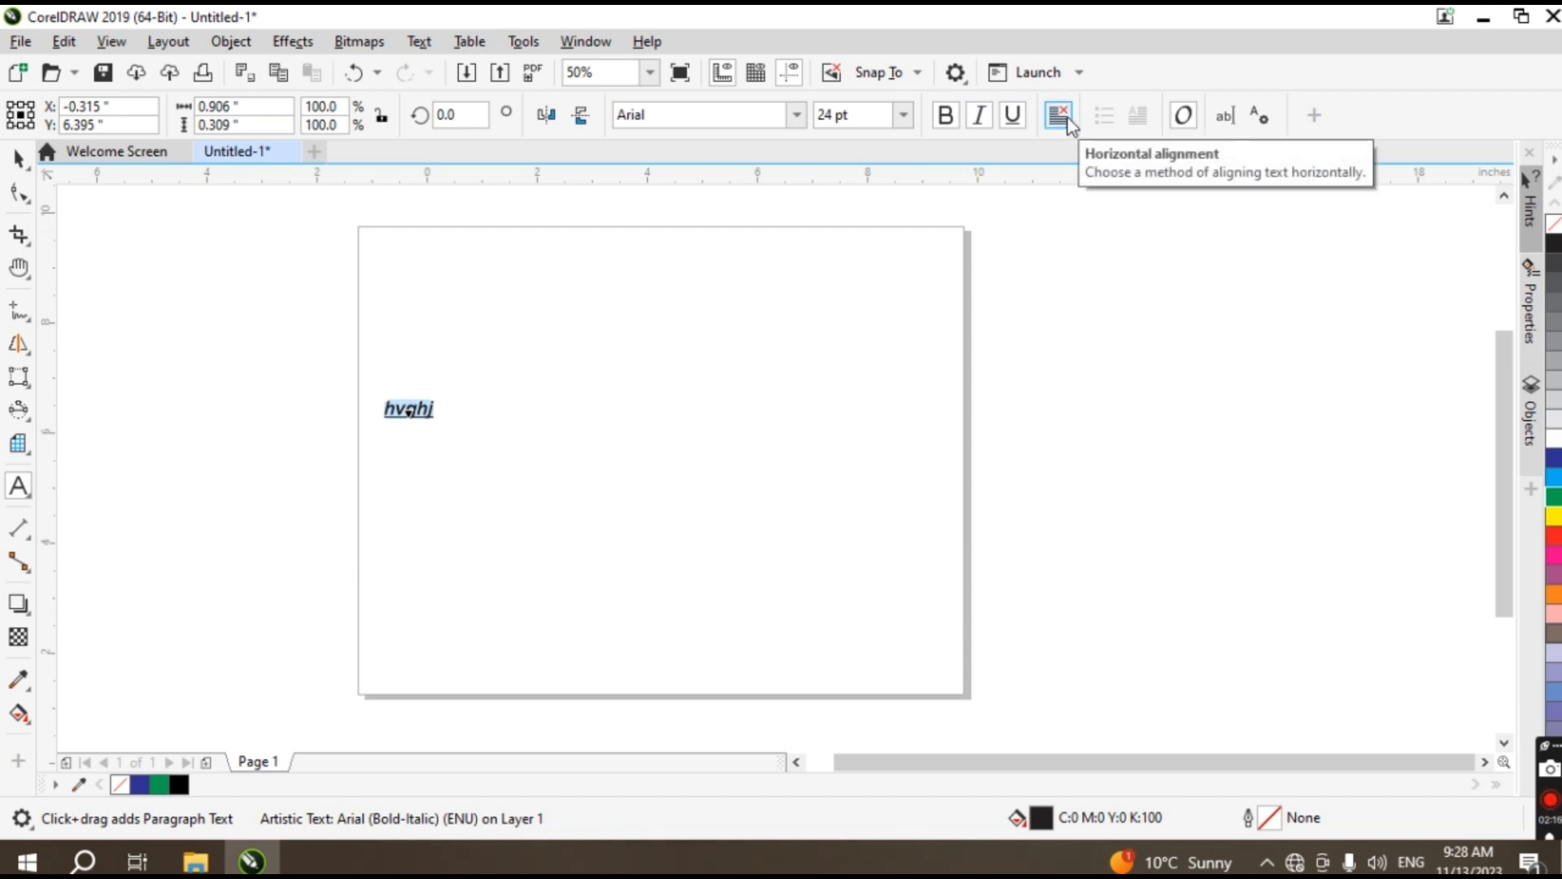
{"action": "left_click", "coordinate": [902, 123]}
{"action": "left_click", "coordinate": [842, 460]}
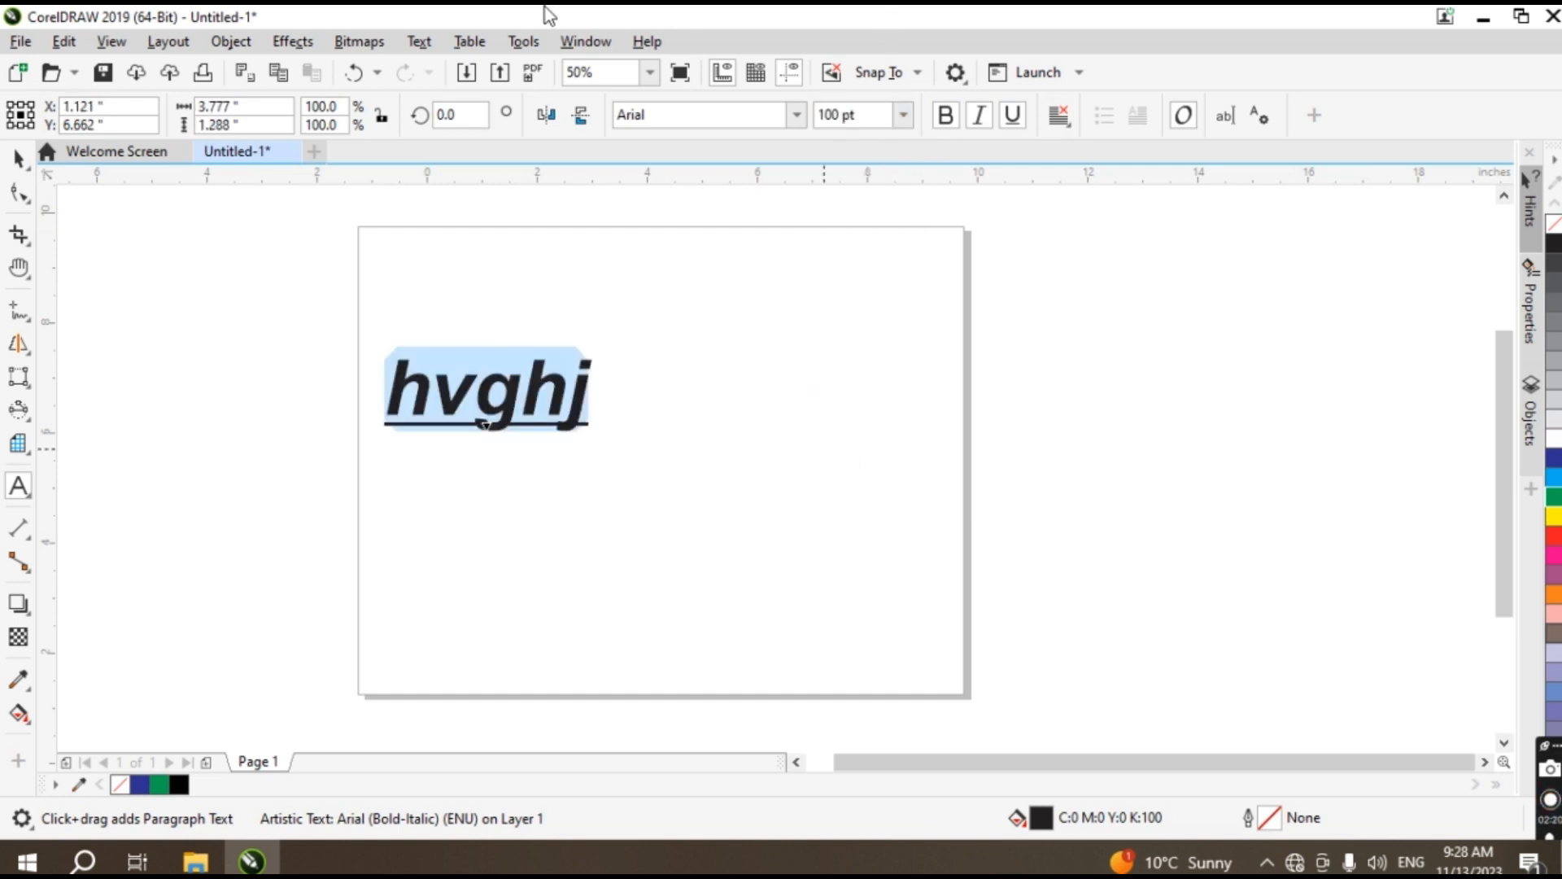
{"action": "left_click", "coordinate": [730, 426]}
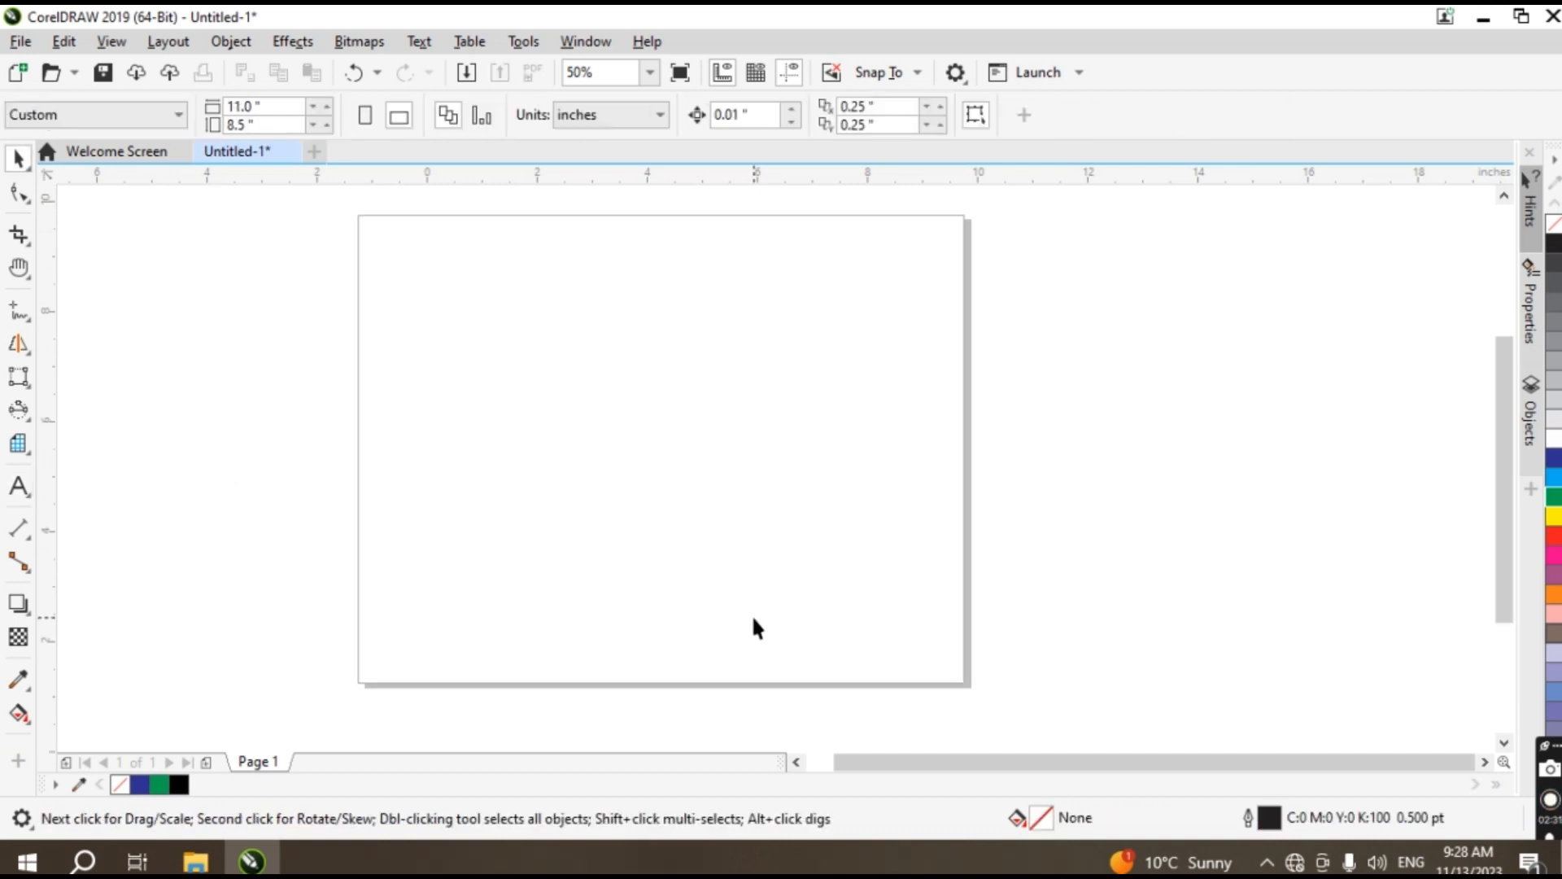
- Draw a table of 3 rows and 4 columns, about 8.4 by 4.7 inches, across the middle of the page
{"action": "left_click", "coordinate": [18, 443]}
{"action": "mouse_move", "coordinate": [18, 486]}
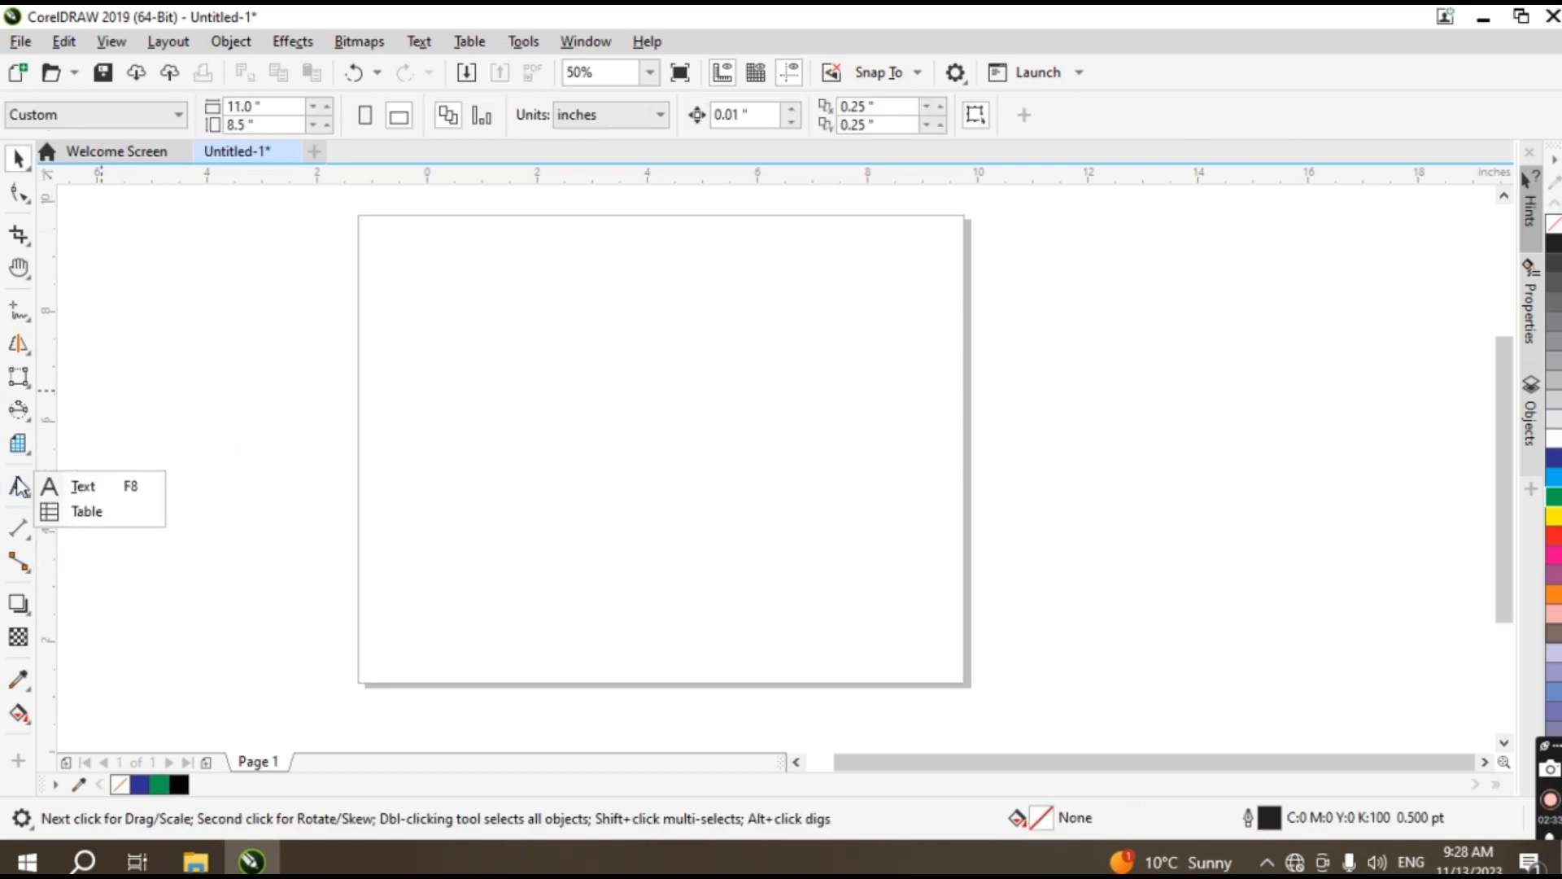
{"action": "left_click_drag", "start_coordinate": [442, 327], "coordinate": [903, 585]}
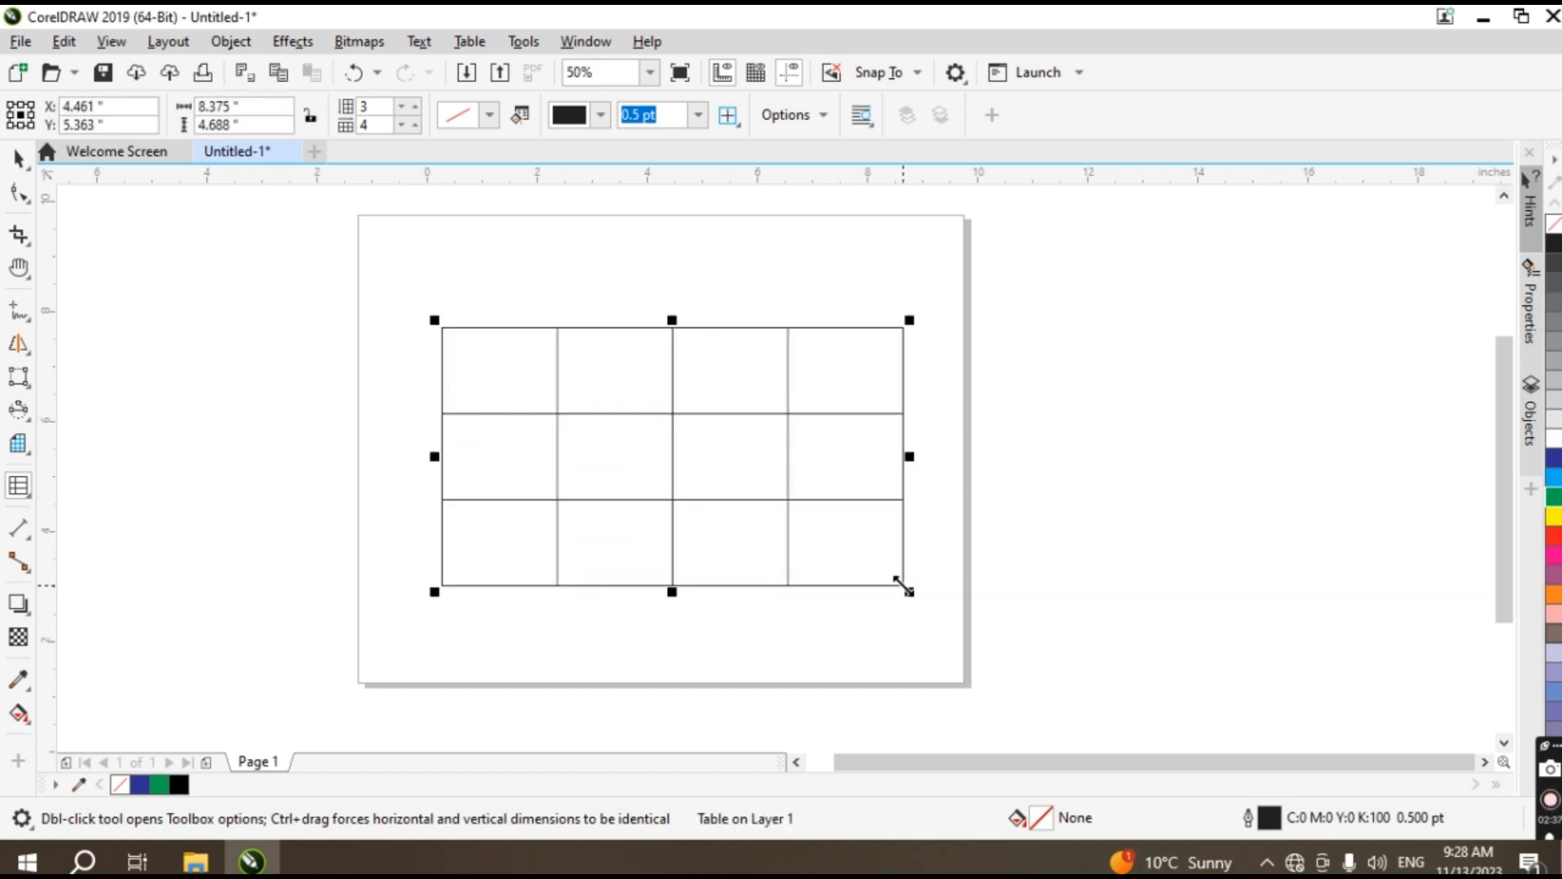
- Set the table to 1 row and 6 columns
{"action": "left_click", "coordinate": [402, 108]}
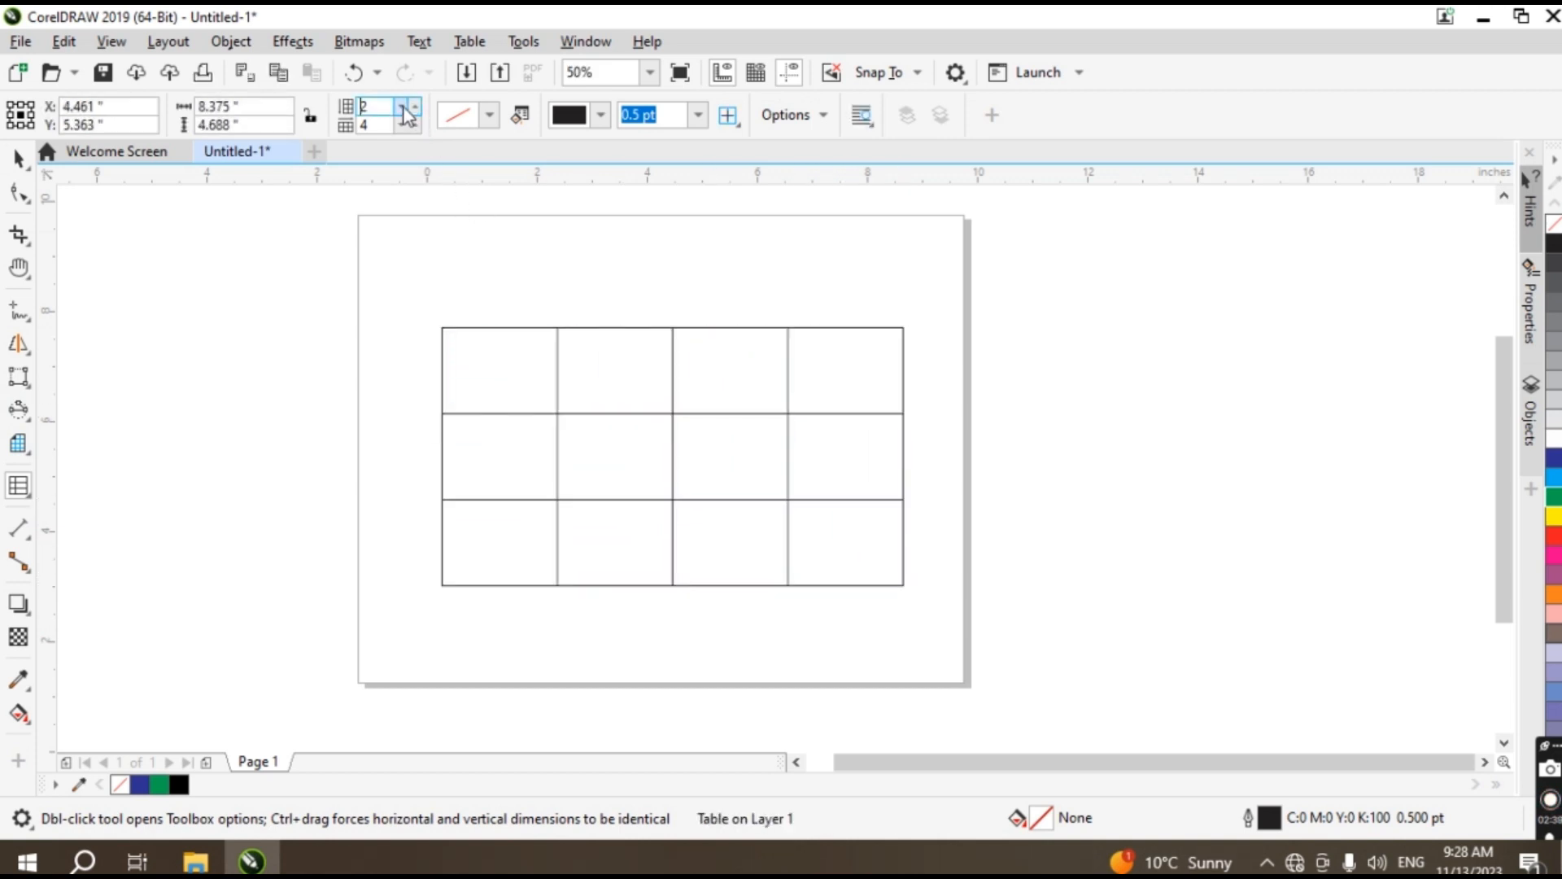
{"action": "left_click", "coordinate": [402, 107]}
{"action": "left_click", "coordinate": [418, 126]}
{"action": "left_click", "coordinate": [418, 126]}
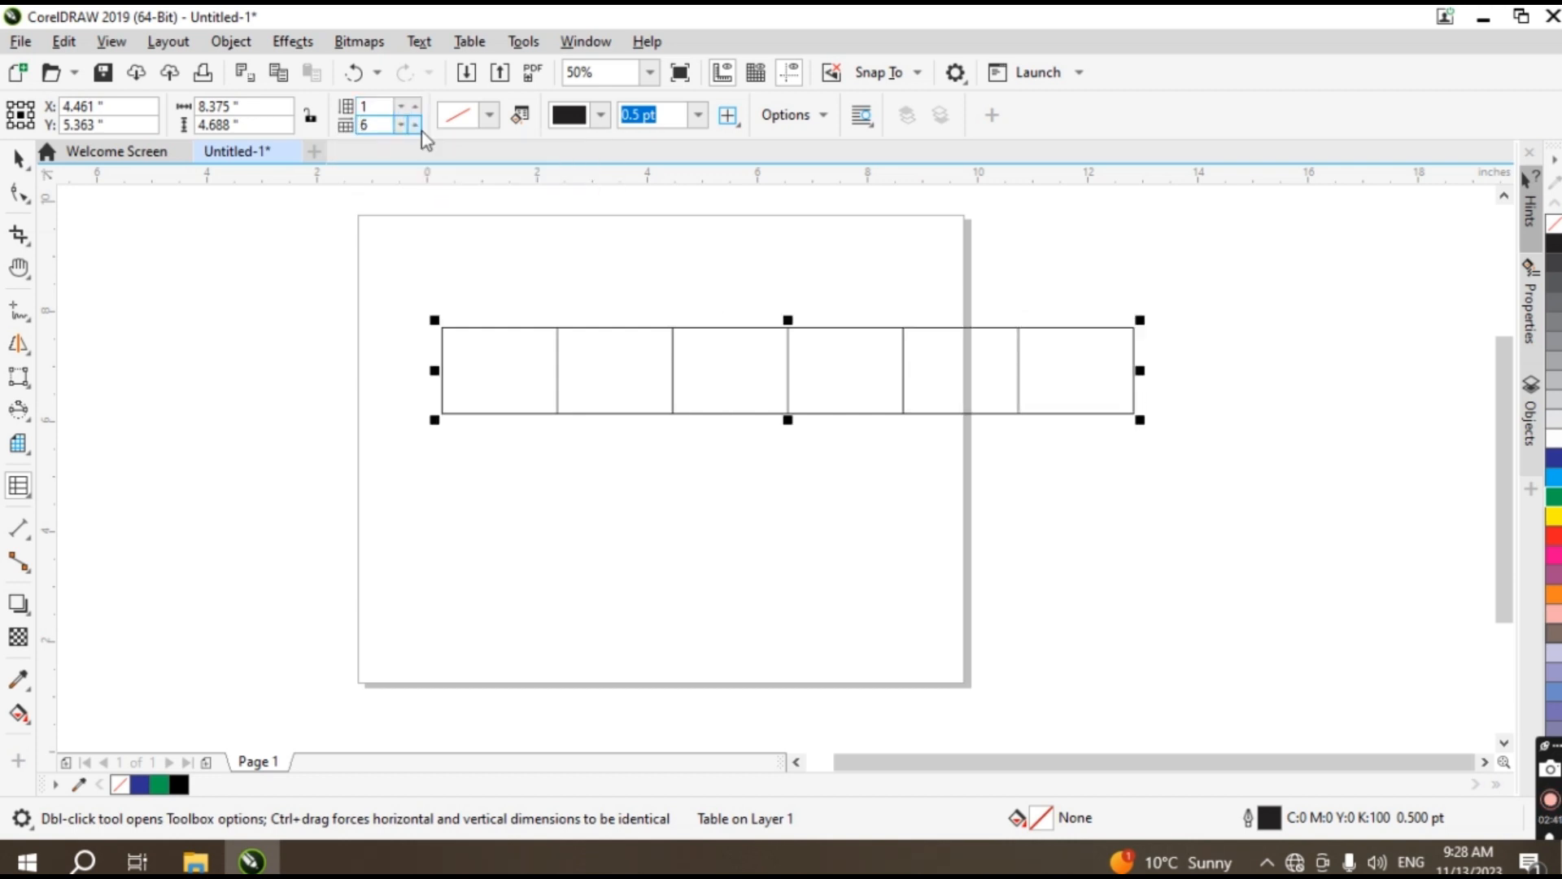
- Select the whole table and delete it from the page
{"action": "left_click", "coordinate": [18, 158]}
{"action": "left_click_drag", "start_coordinate": [139, 227], "coordinate": [1358, 569]}
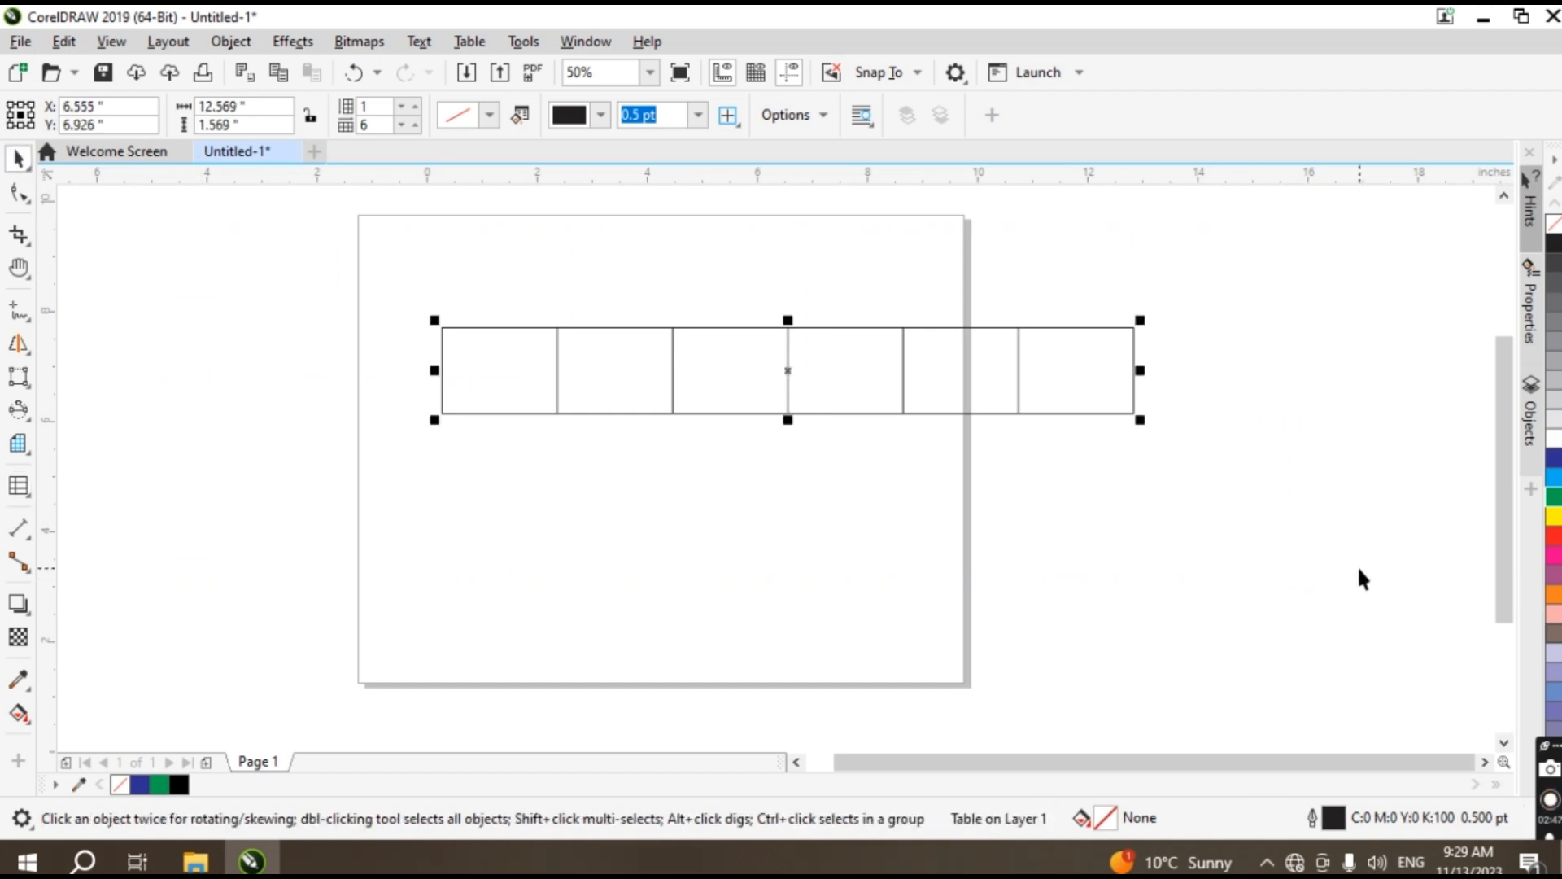
{"action": "key", "text": "Delete"}
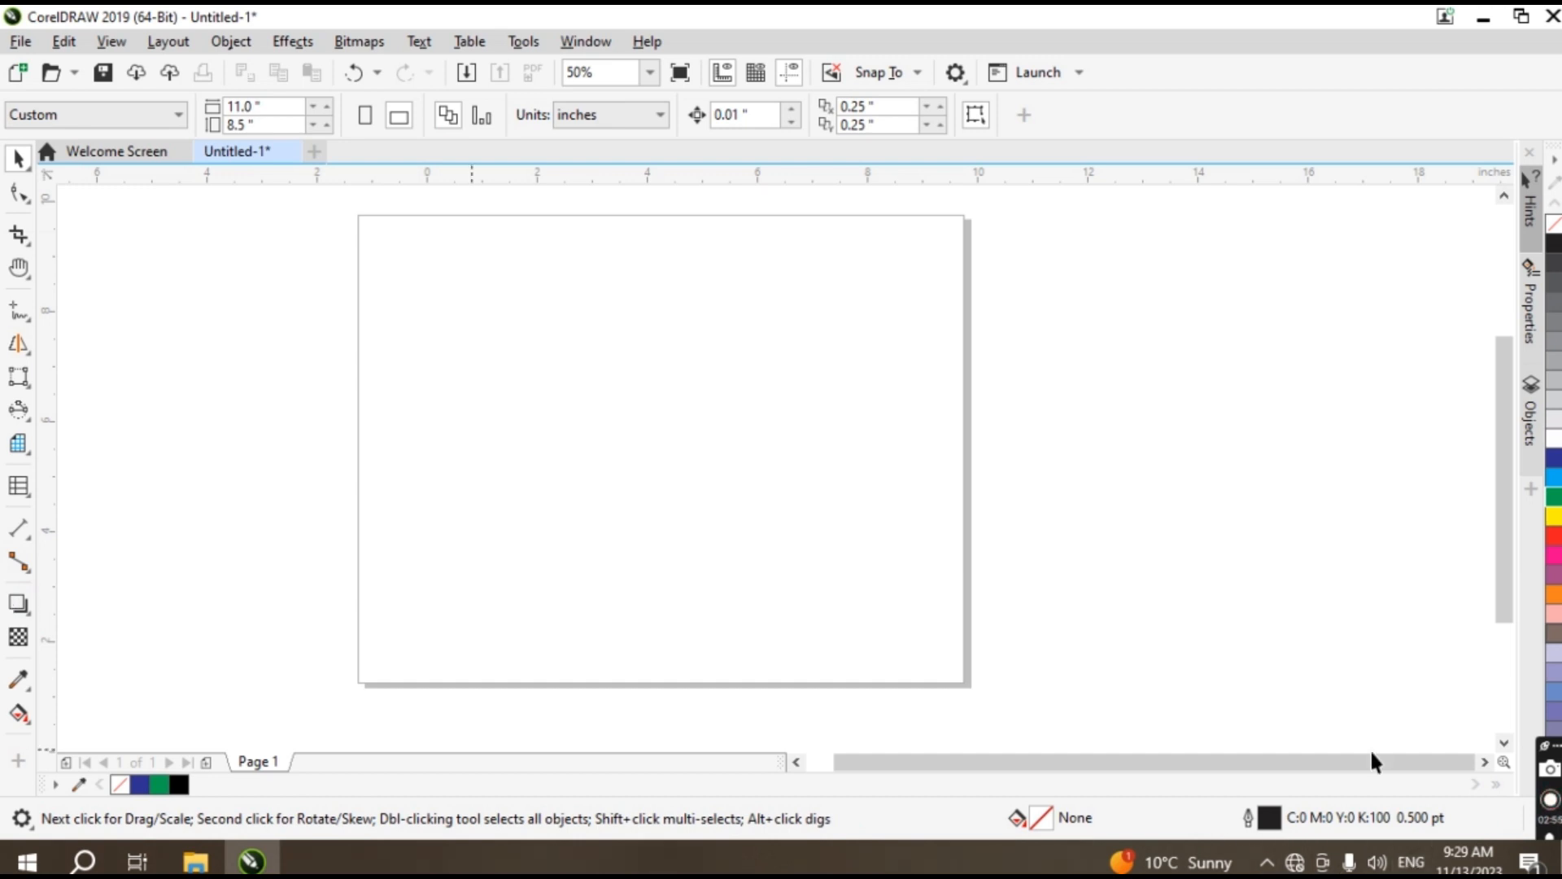
- Check which keyboard input languages are installed in Windows, keeping the current one
{"action": "left_click", "coordinate": [1410, 861]}
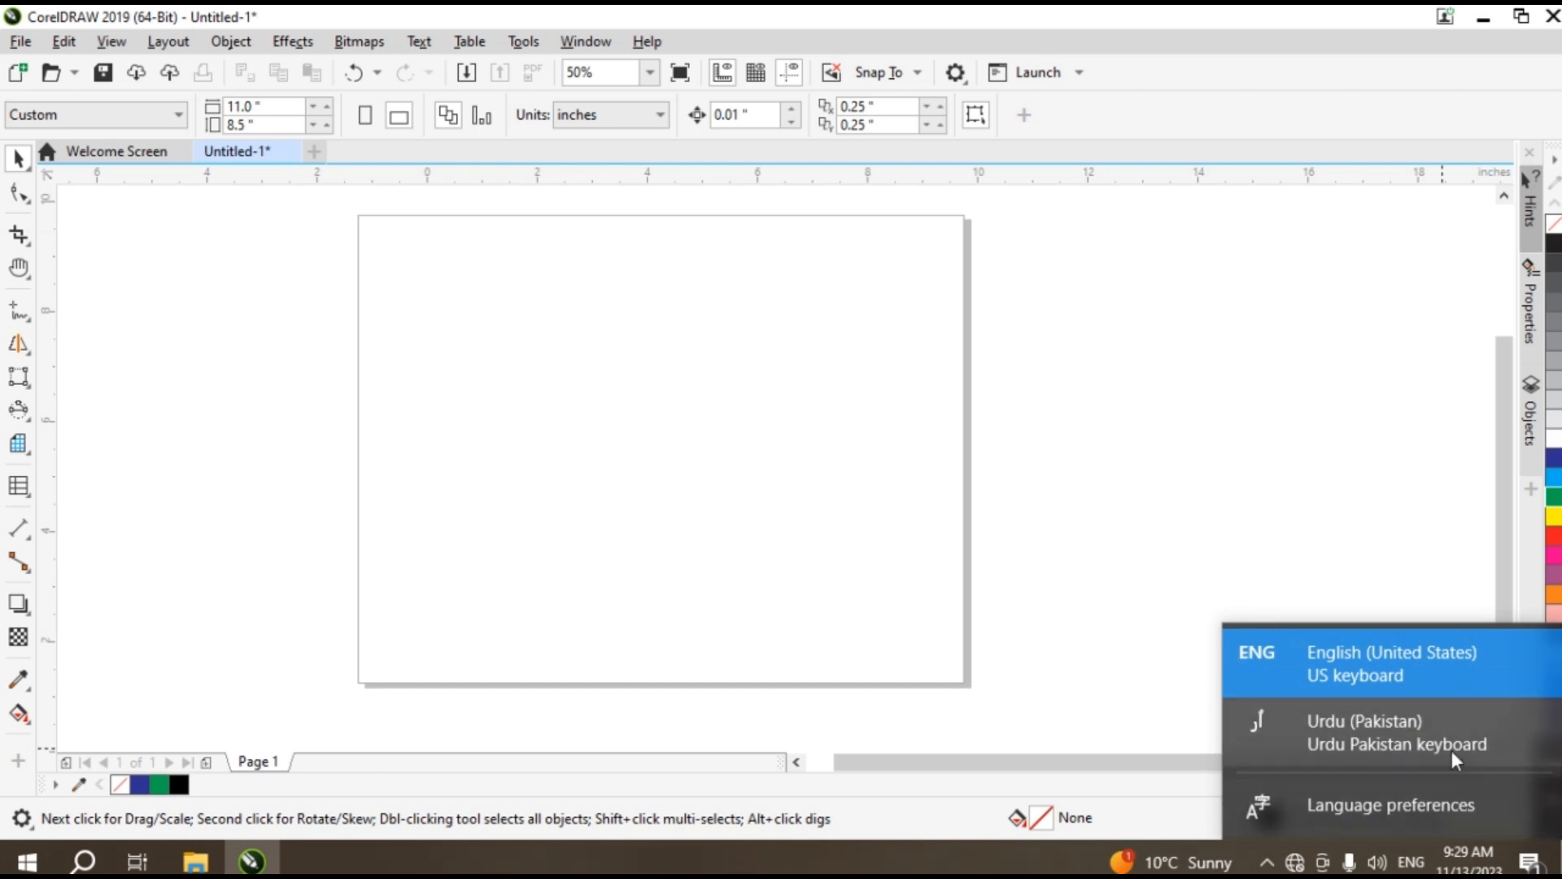
{"action": "left_click", "coordinate": [1121, 418]}
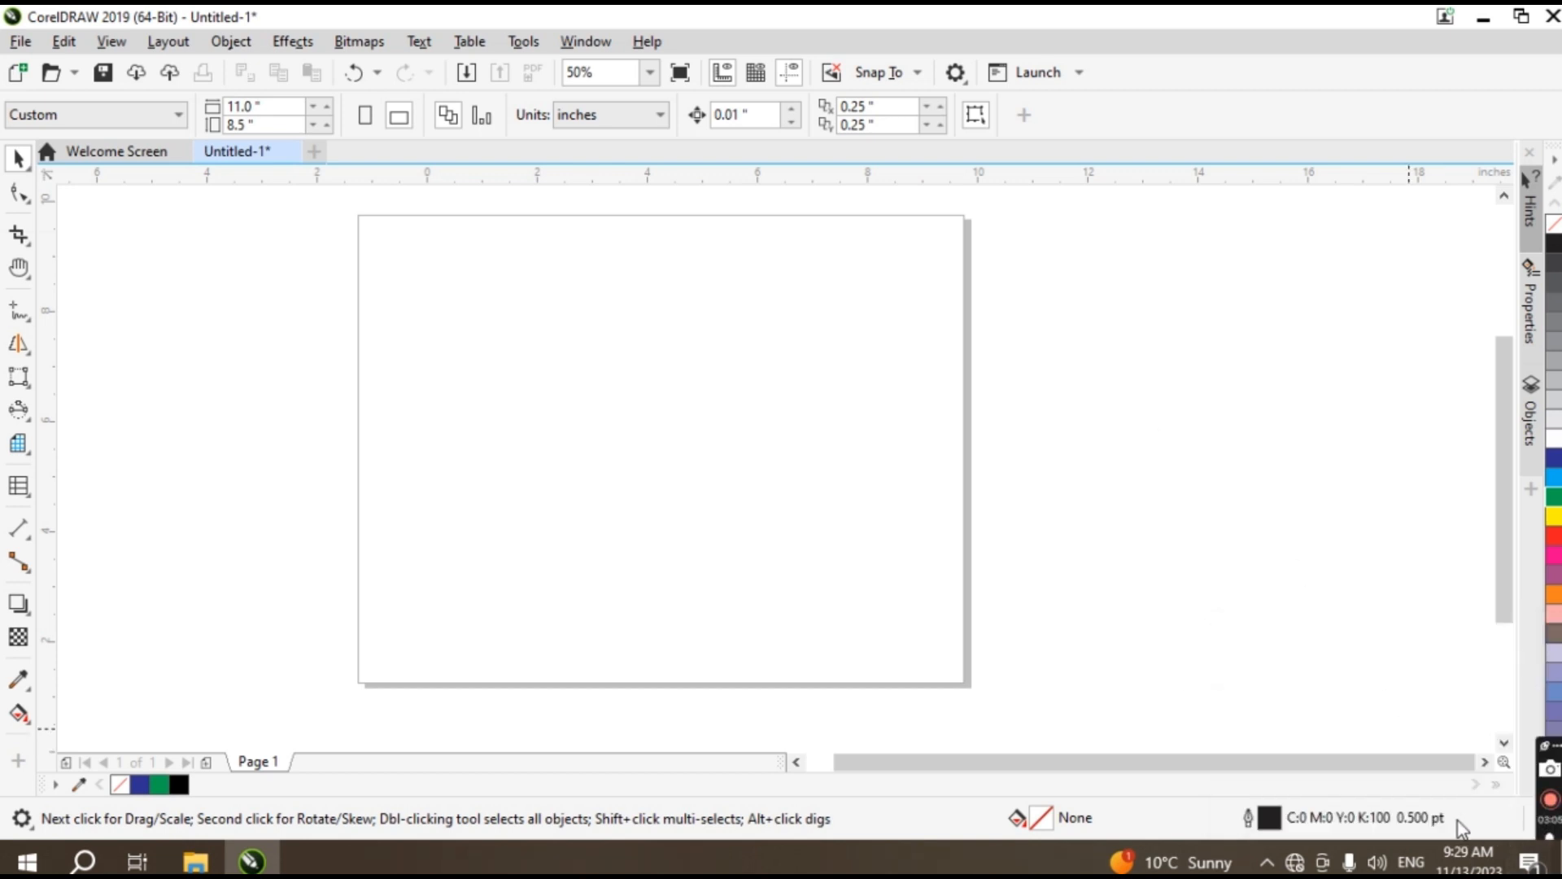
{"action": "left_click", "coordinate": [1411, 862]}
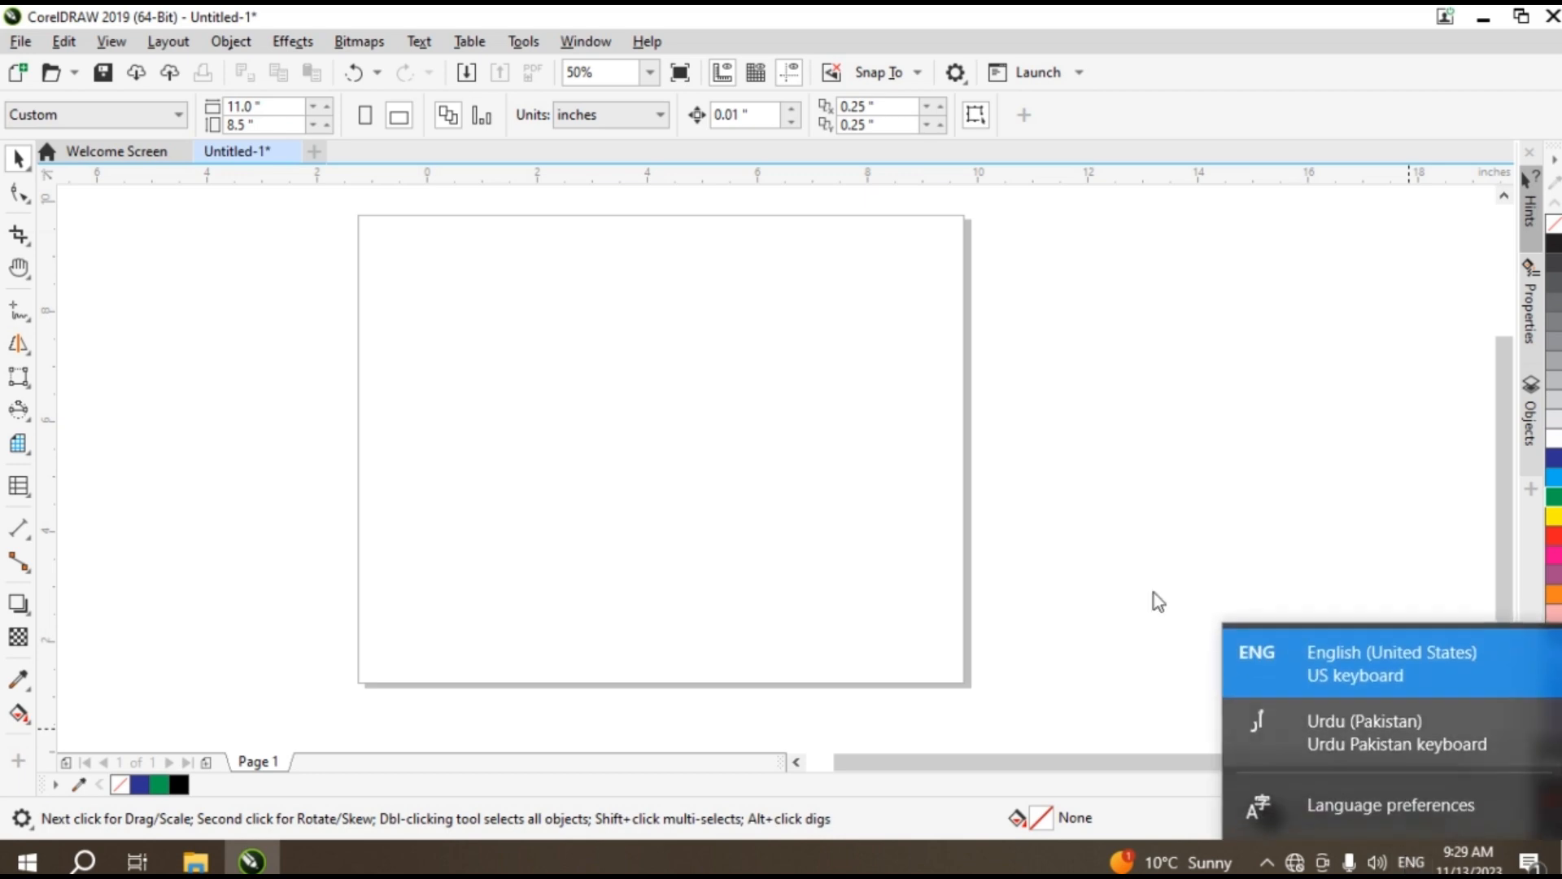
{"action": "left_click", "coordinate": [1071, 480]}
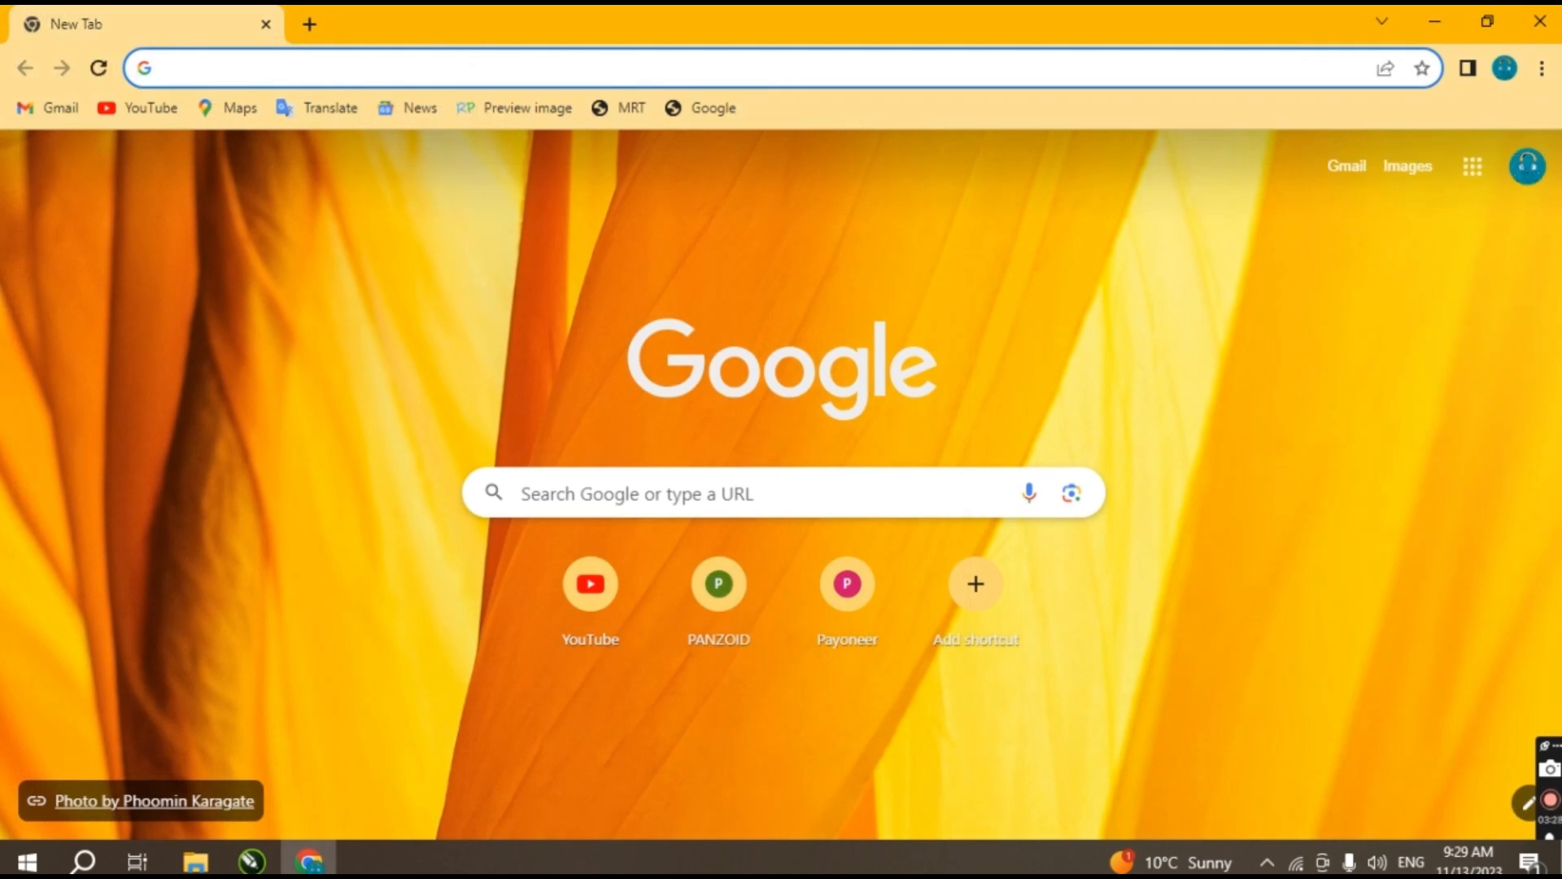
- Search Google in Chrome for "pak urdu installer for windows 10"
{"action": "left_click", "coordinate": [676, 504]}
{"action": "type", "text": "pa"}
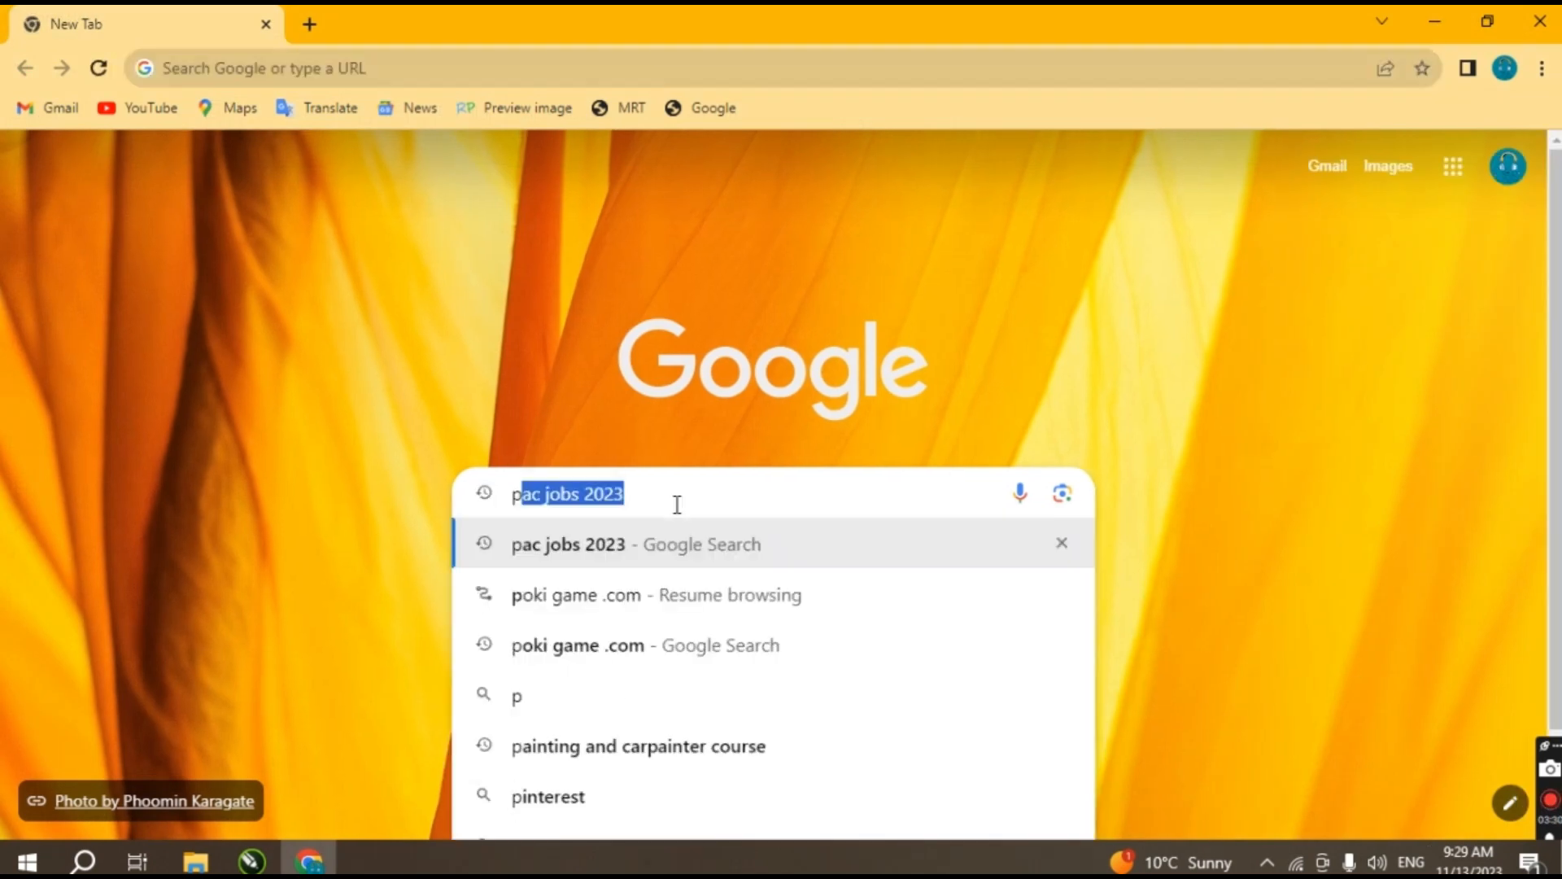
{"action": "type", "text": "k"}
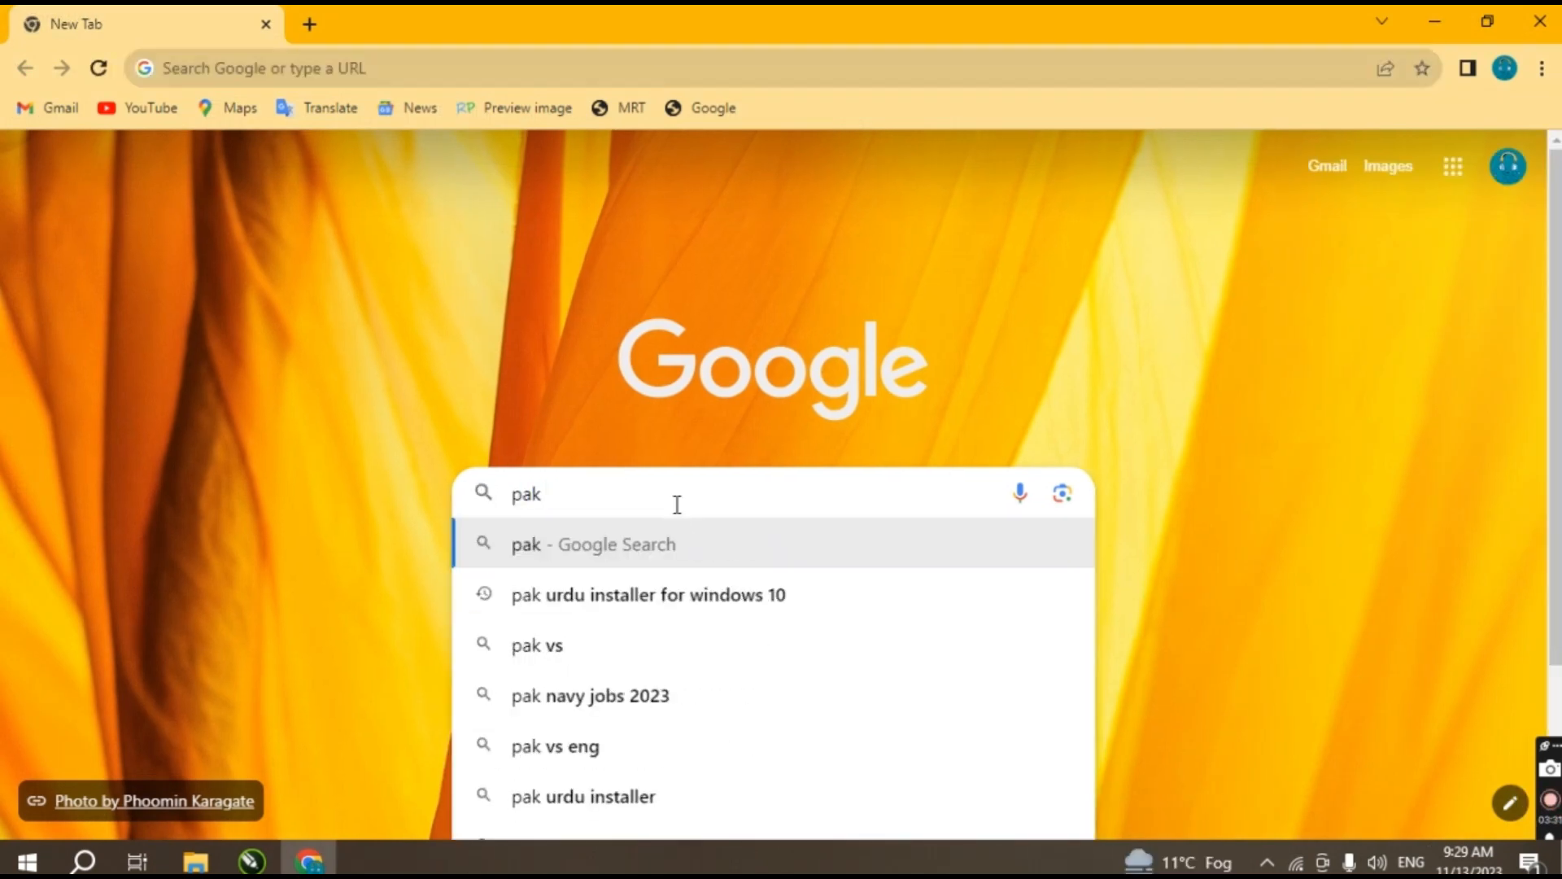
{"action": "type", "text": " urdu"}
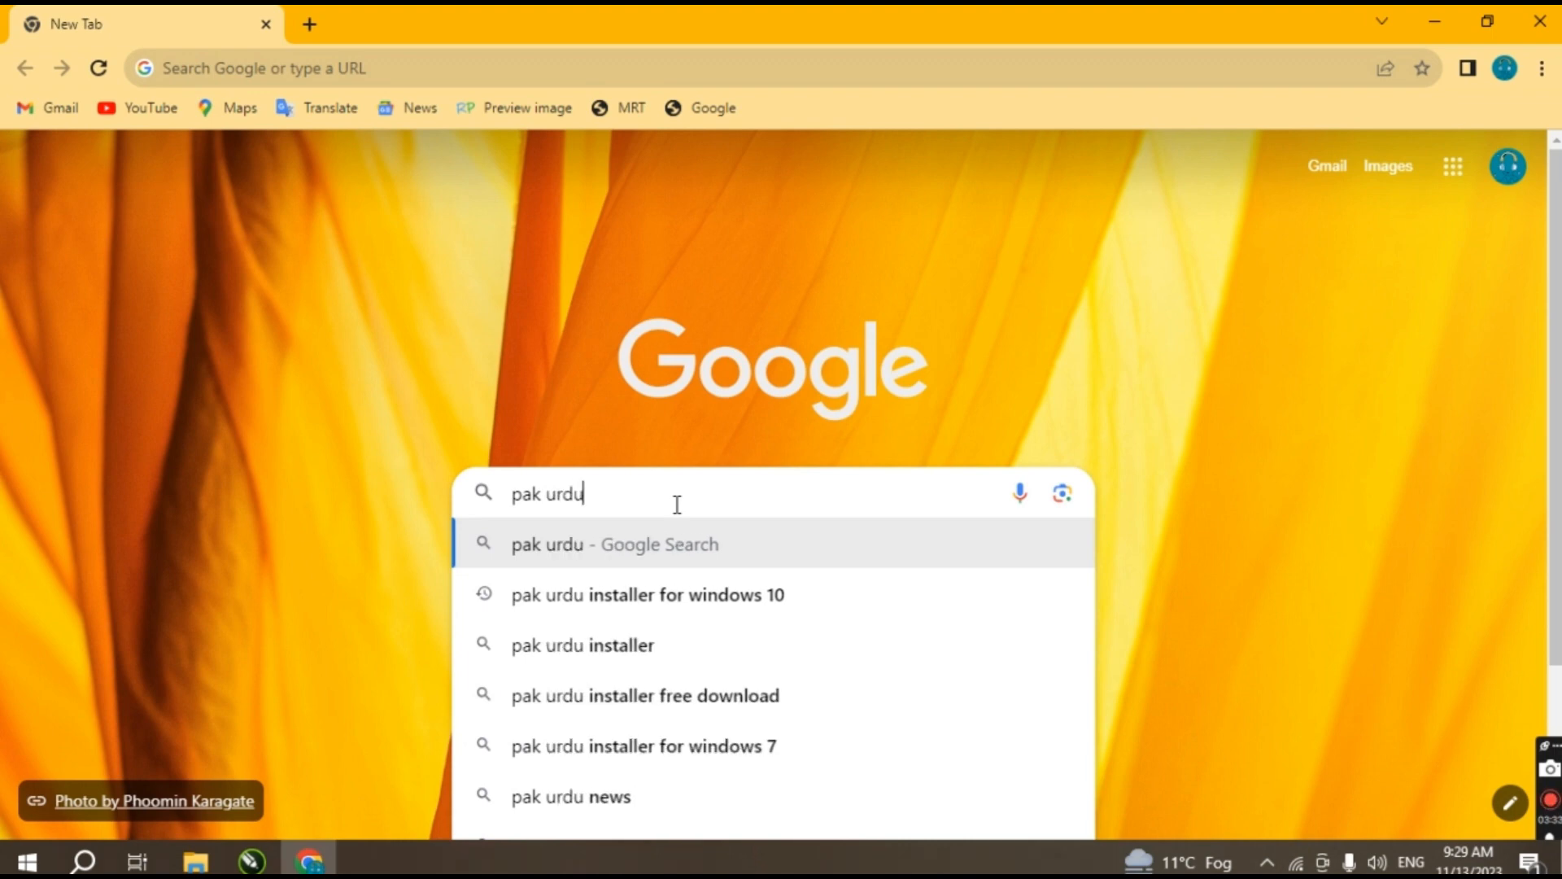
{"action": "left_click", "coordinate": [801, 606]}
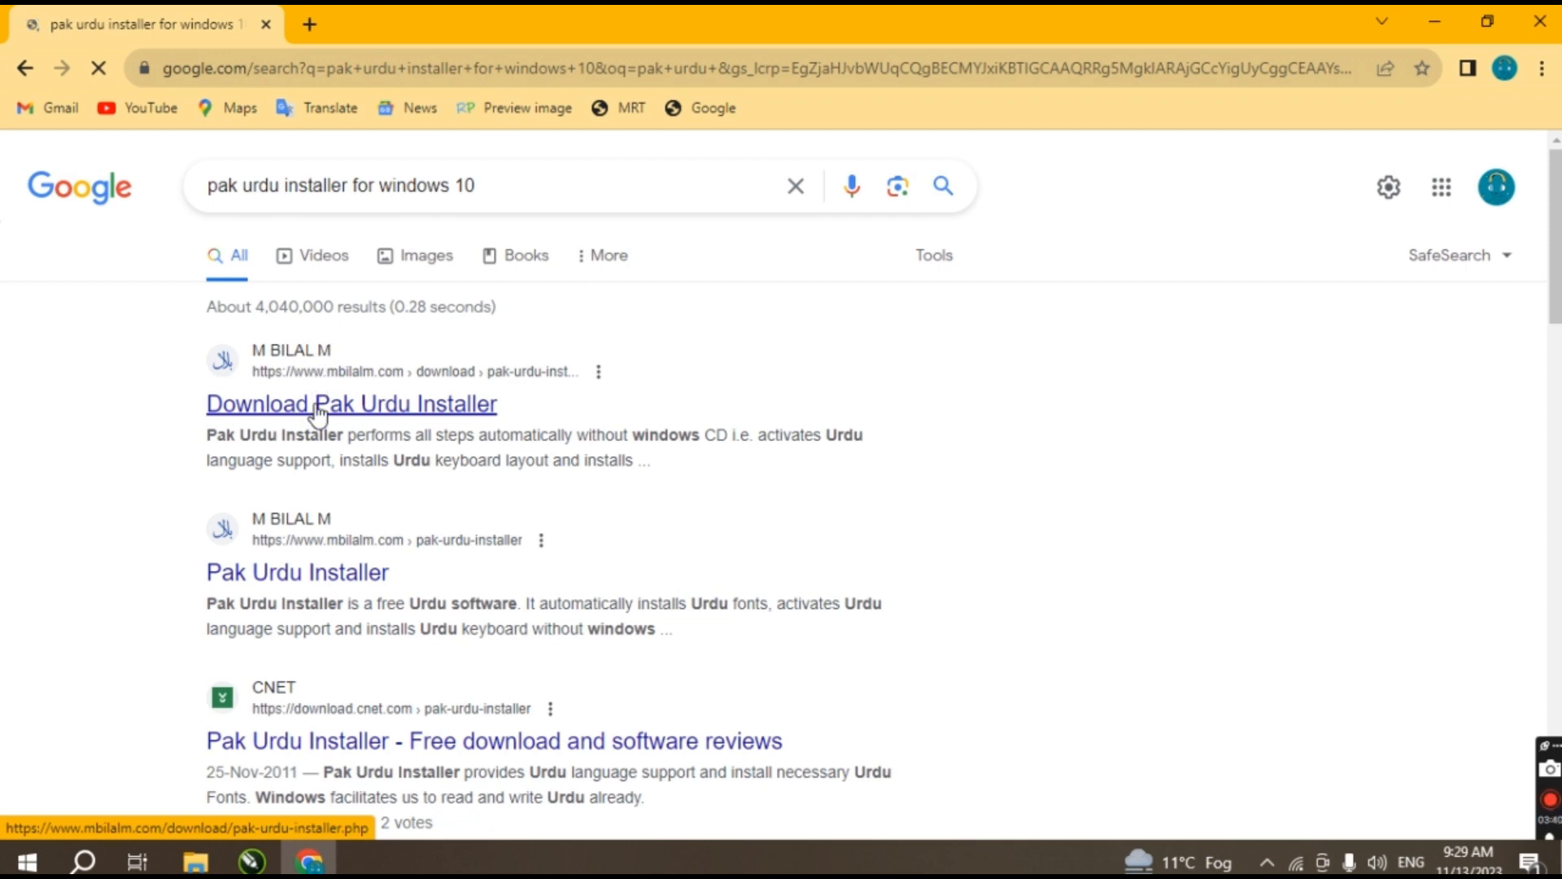
- Open the "Download Pak Urdu Installer" result and download the file offered on the PixelSee page
{"action": "left_click", "coordinate": [317, 406]}
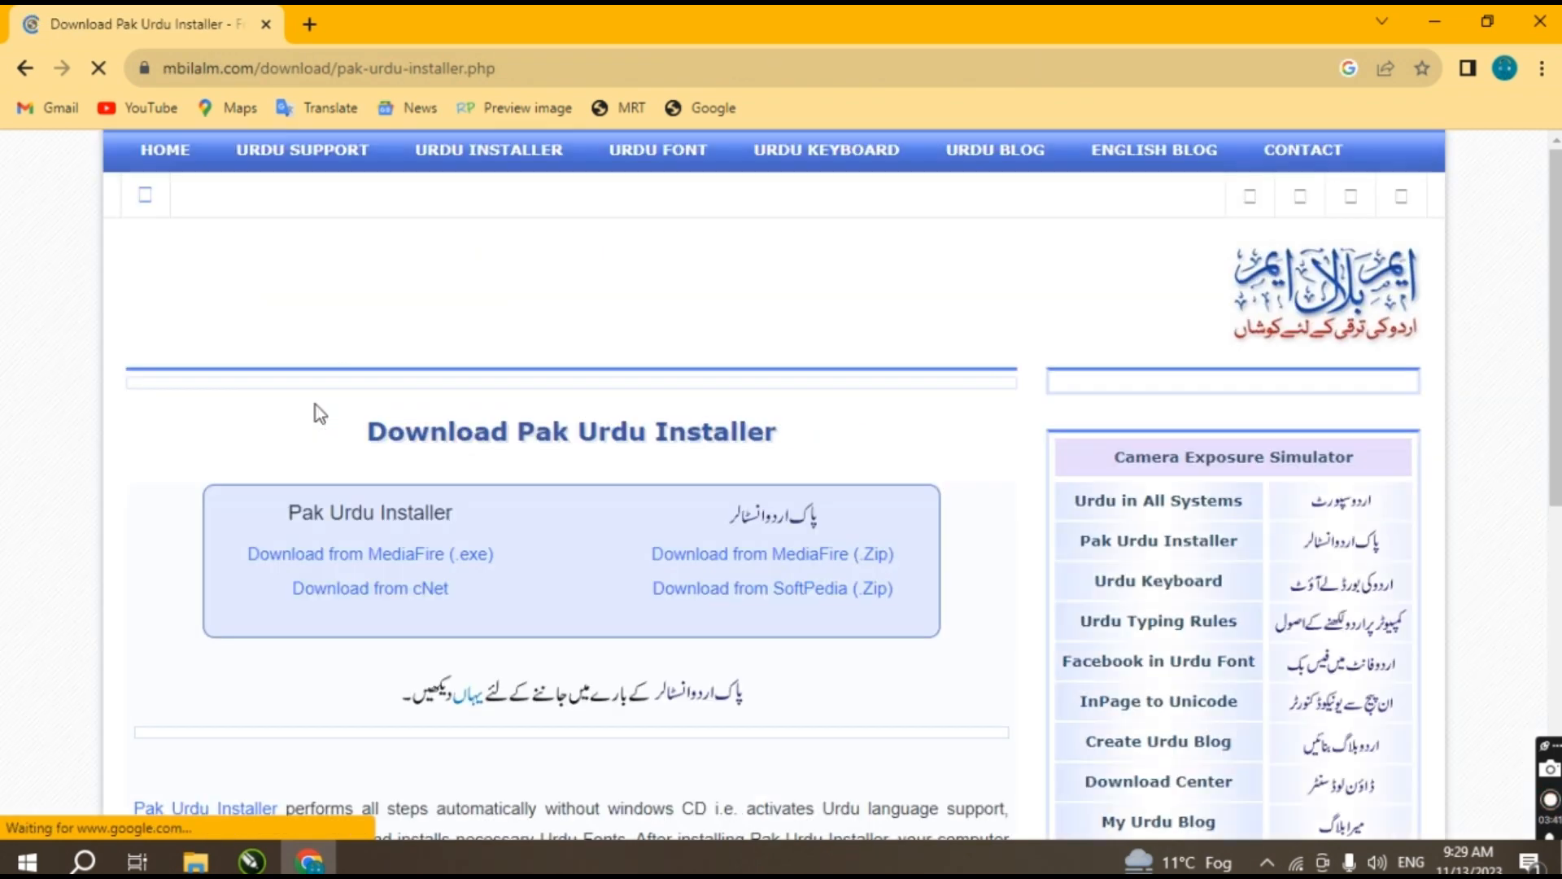
{"action": "scroll", "coordinate": [633, 603], "scroll_direction": "down", "scroll_amount": 6}
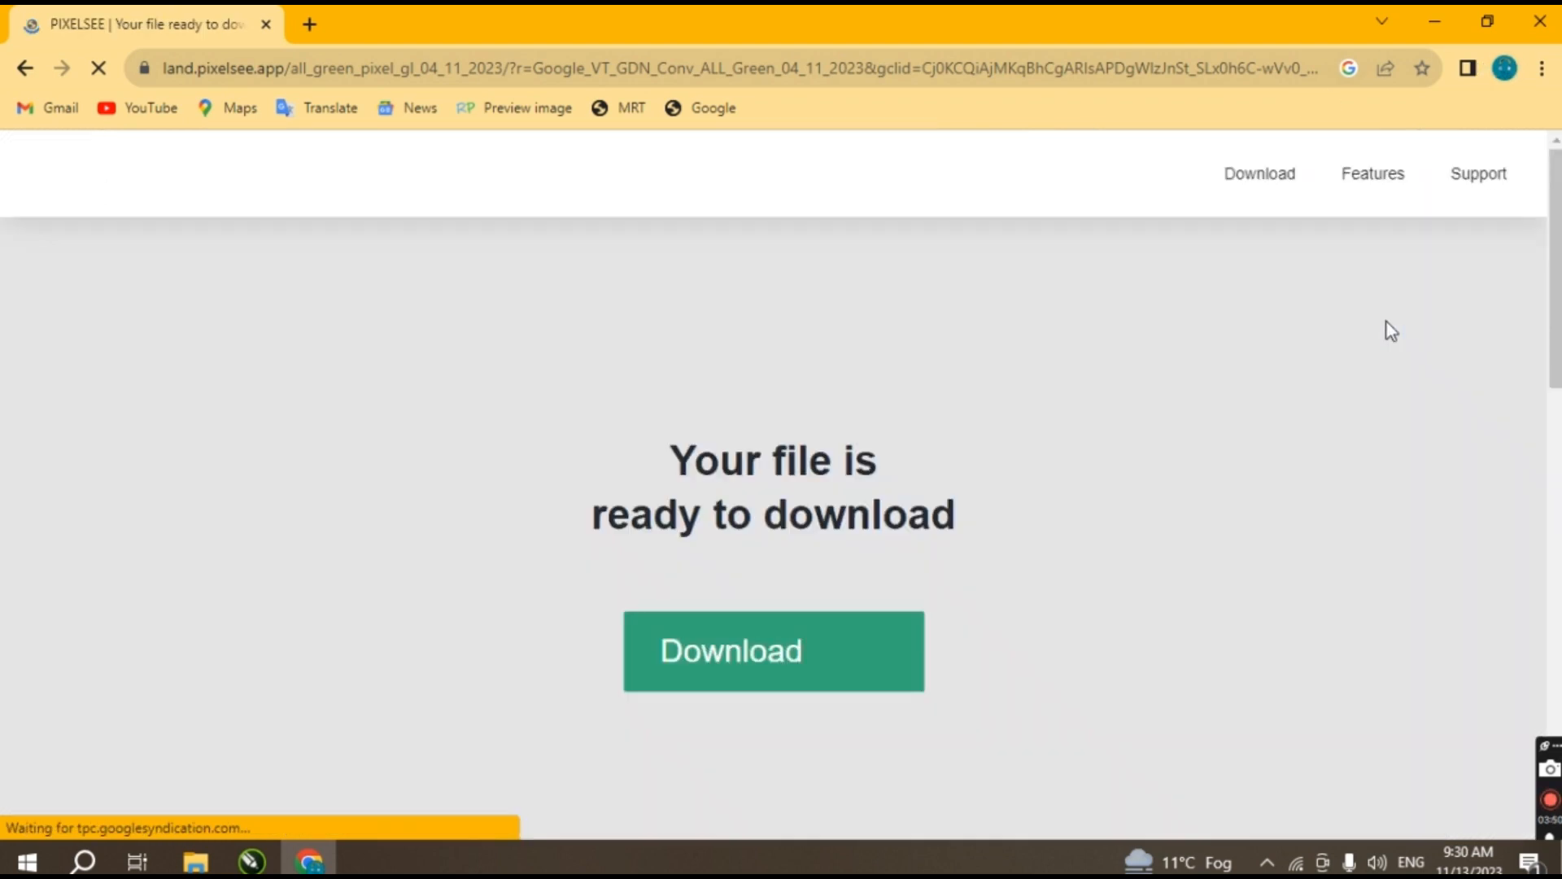
{"action": "left_click", "coordinate": [718, 647]}
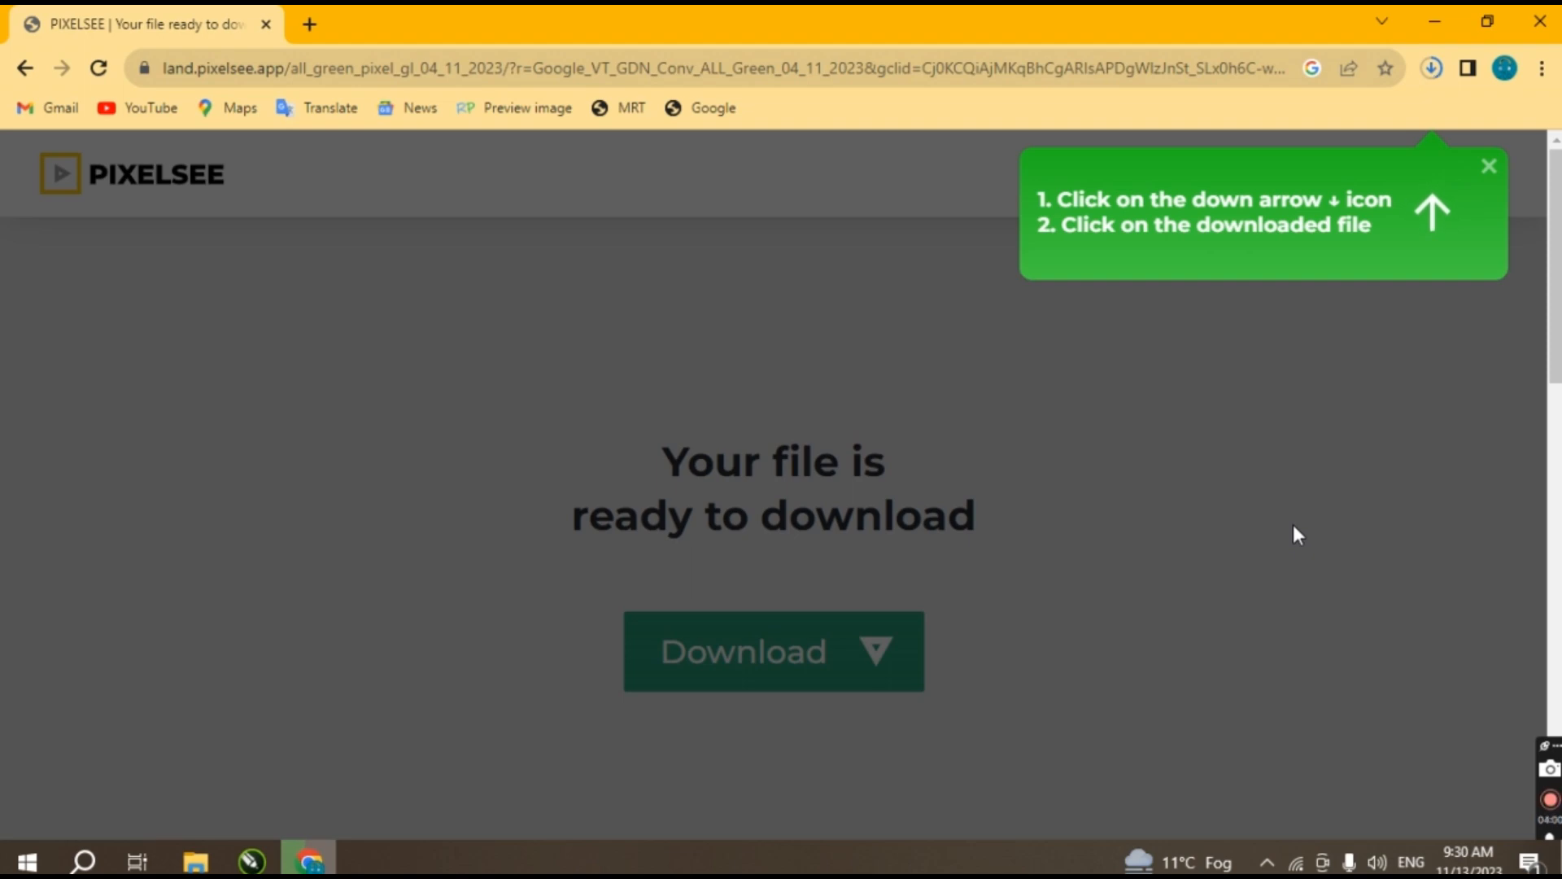
- Minimize the browser and refresh the desktop
{"action": "left_click", "coordinate": [1433, 20]}
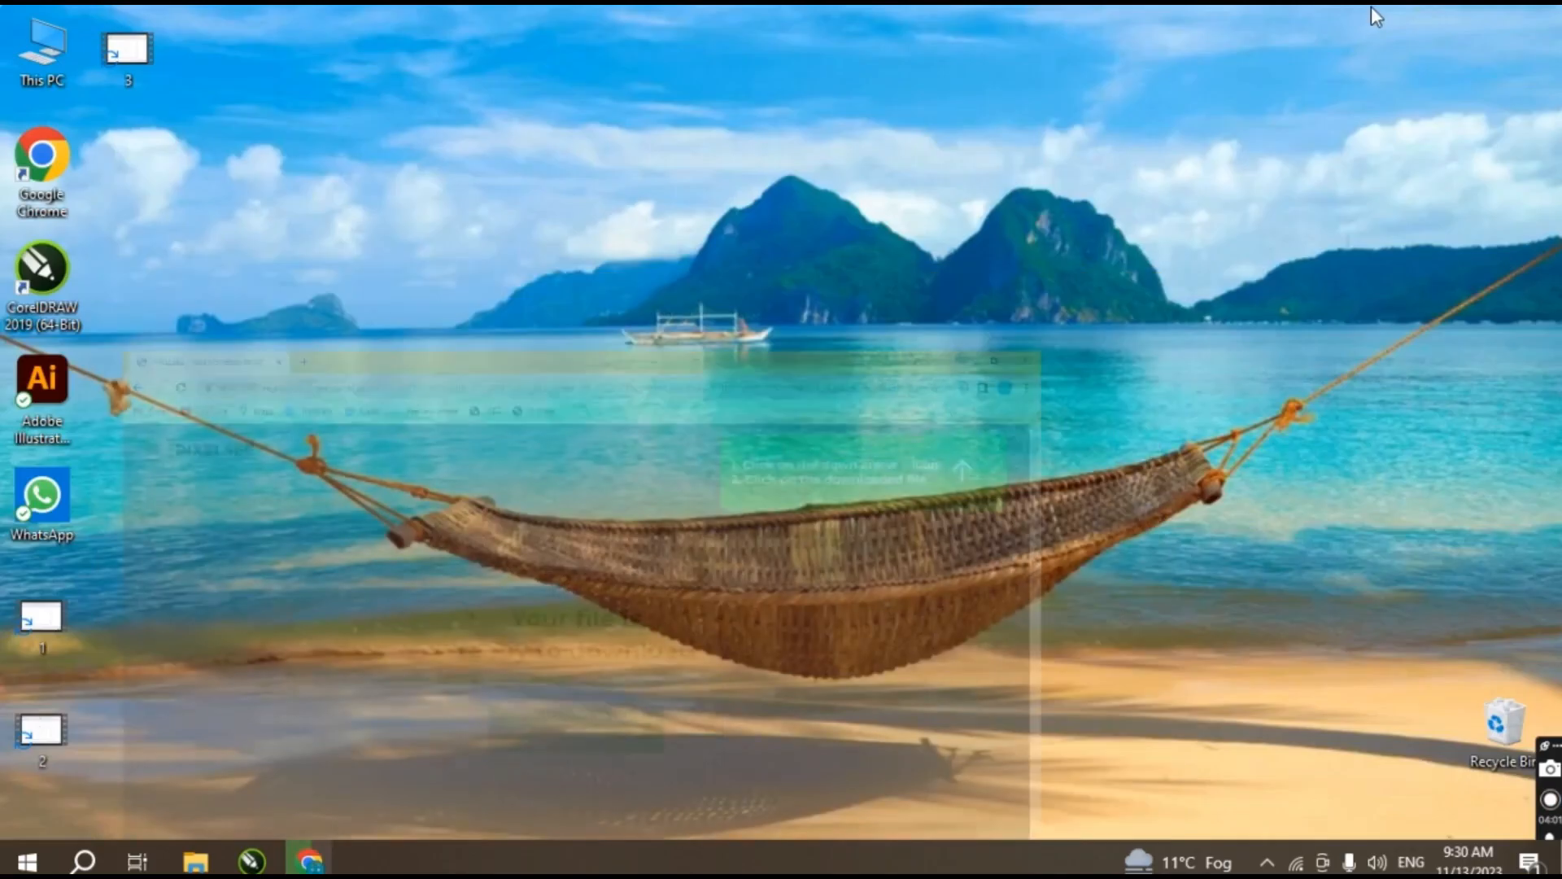
{"action": "right_click", "coordinate": [430, 157]}
{"action": "left_click", "coordinate": [490, 224]}
{"action": "right_click", "coordinate": [494, 221]}
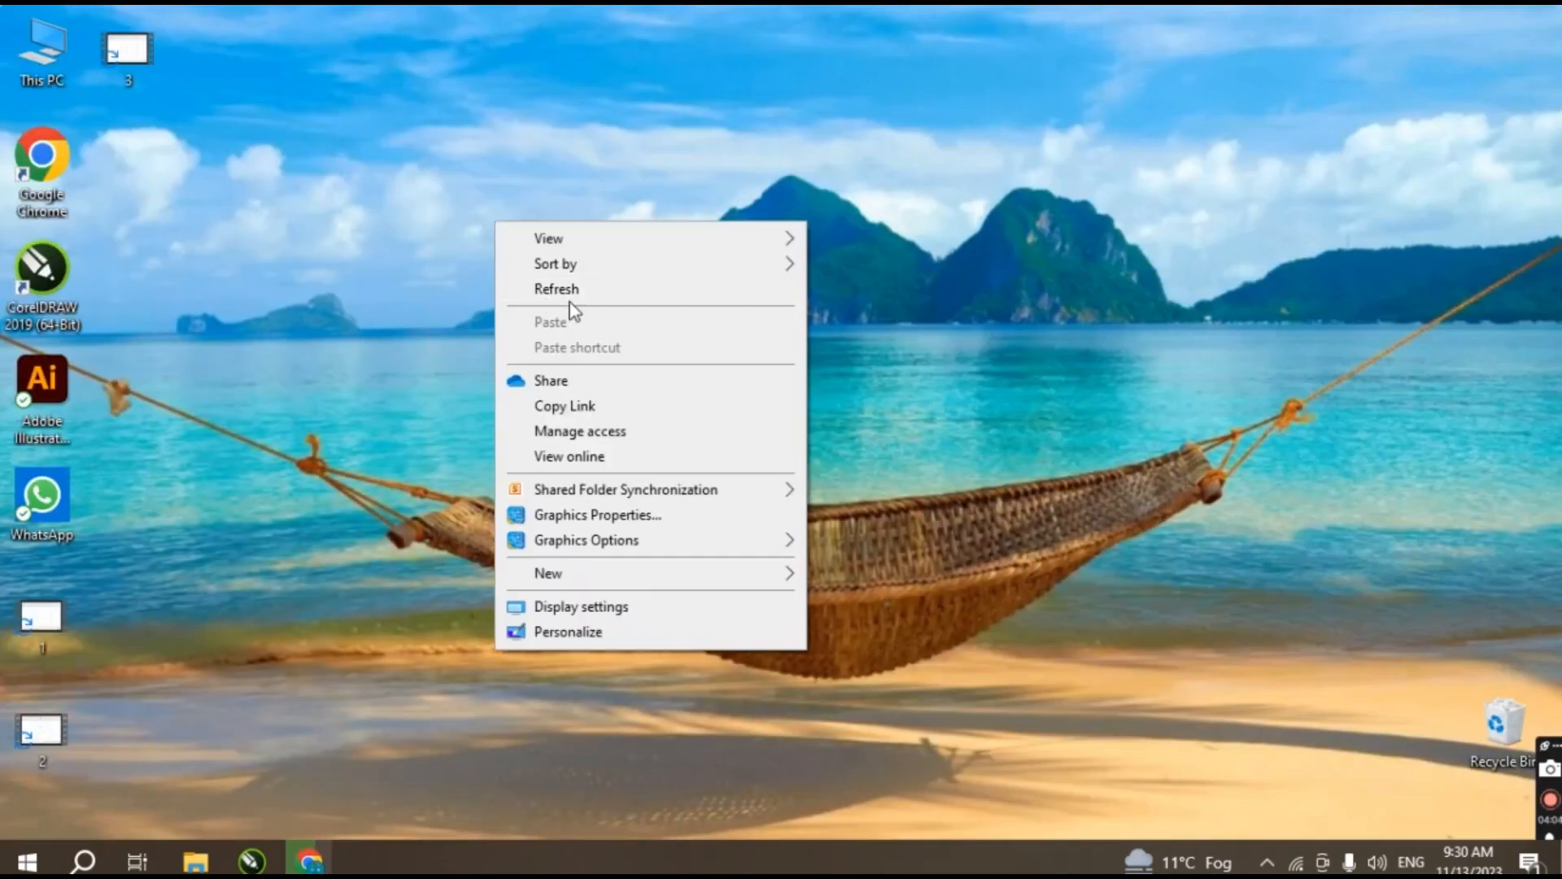
{"action": "left_click", "coordinate": [568, 295]}
- Check the PixelSee download in Chrome and switch back to CorelDRAW
{"action": "left_click", "coordinate": [309, 861]}
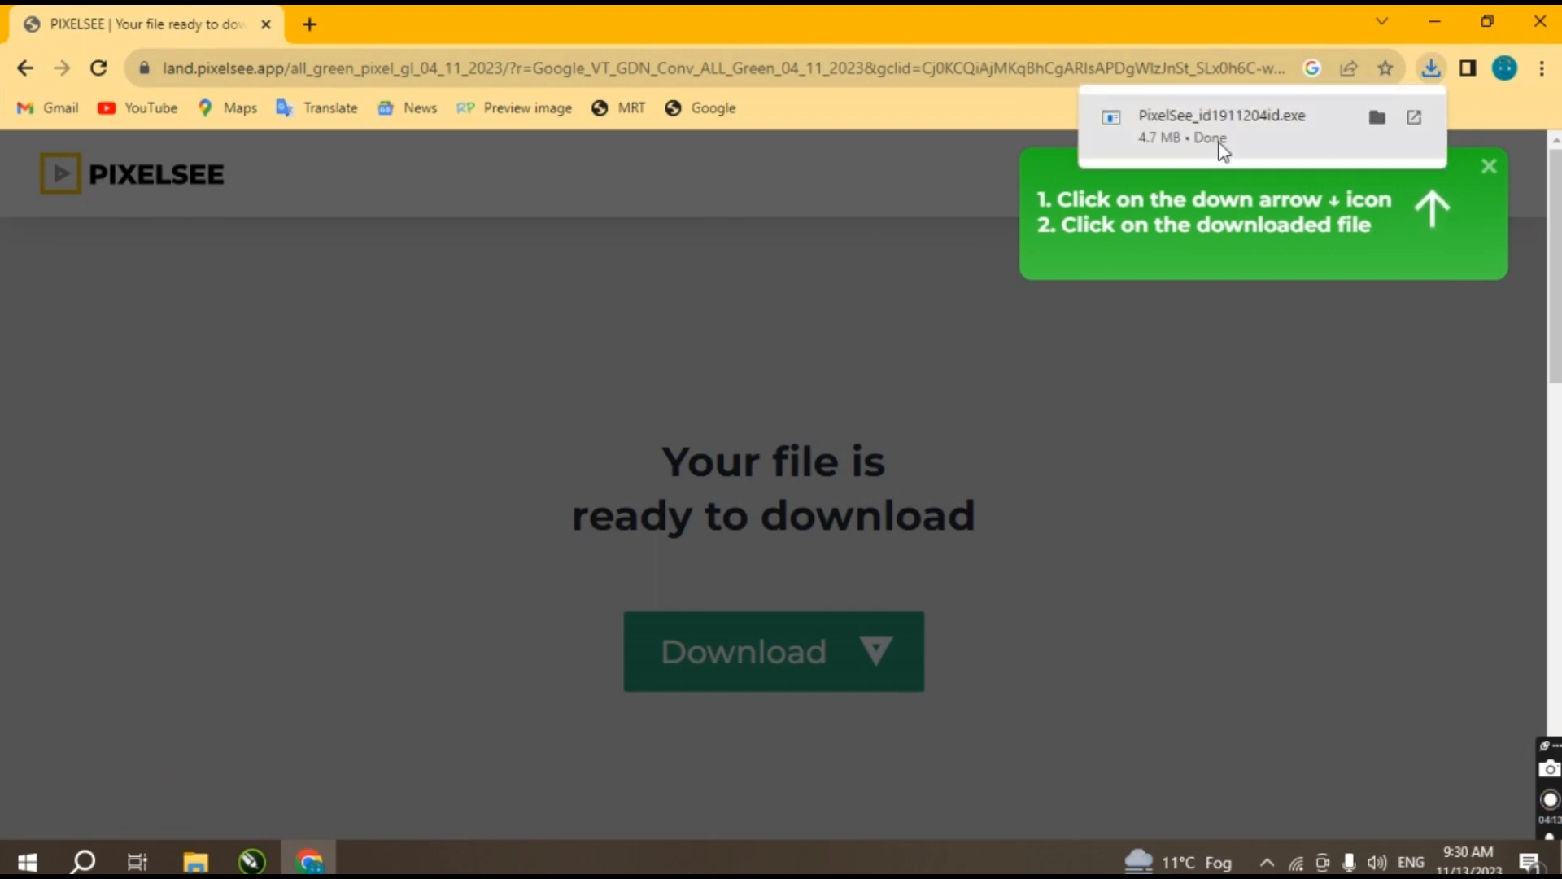
{"action": "left_click", "coordinate": [1434, 21]}
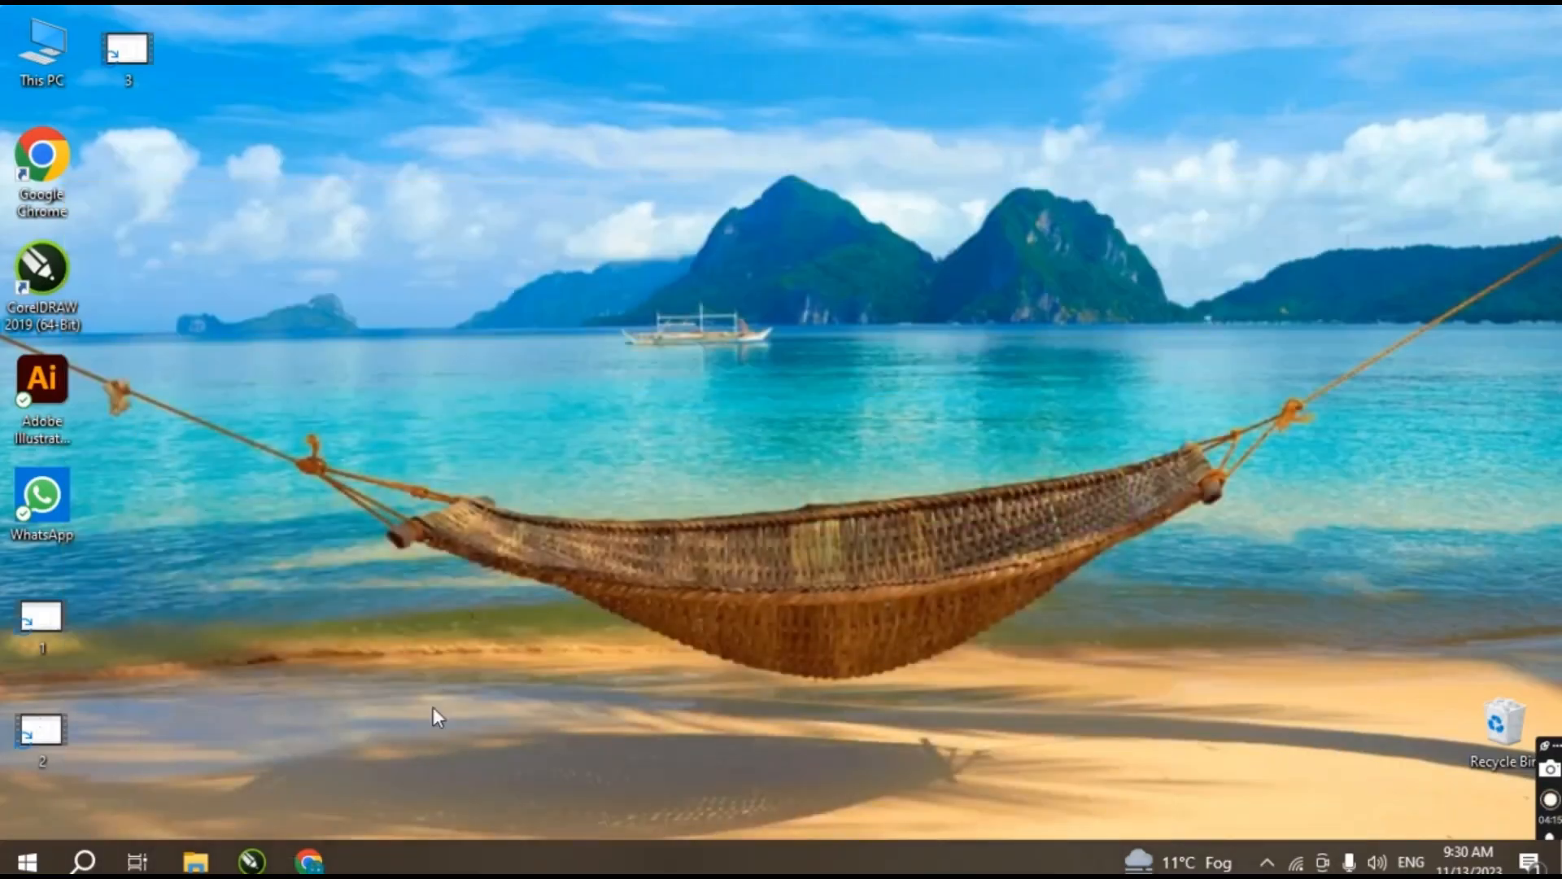
{"action": "left_click", "coordinate": [237, 864]}
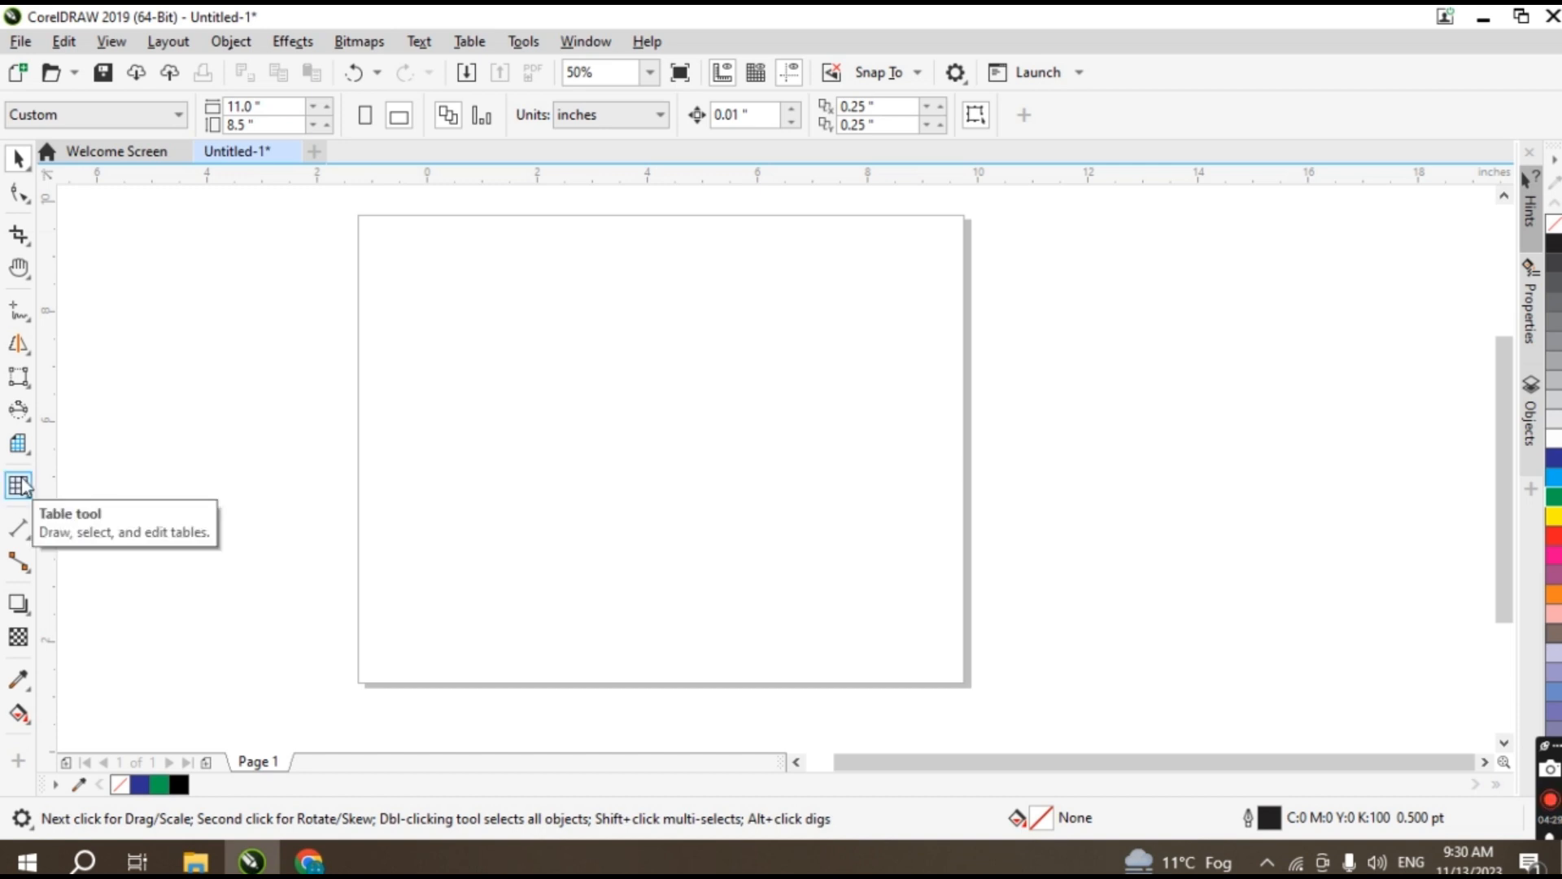
- Review the tools grouped under the freehand, LiveSketch, rectangle, ellipse, polygon and text/table tools in the toolbox
{"action": "left_click", "coordinate": [18, 310]}
{"action": "left_click", "coordinate": [29, 352]}
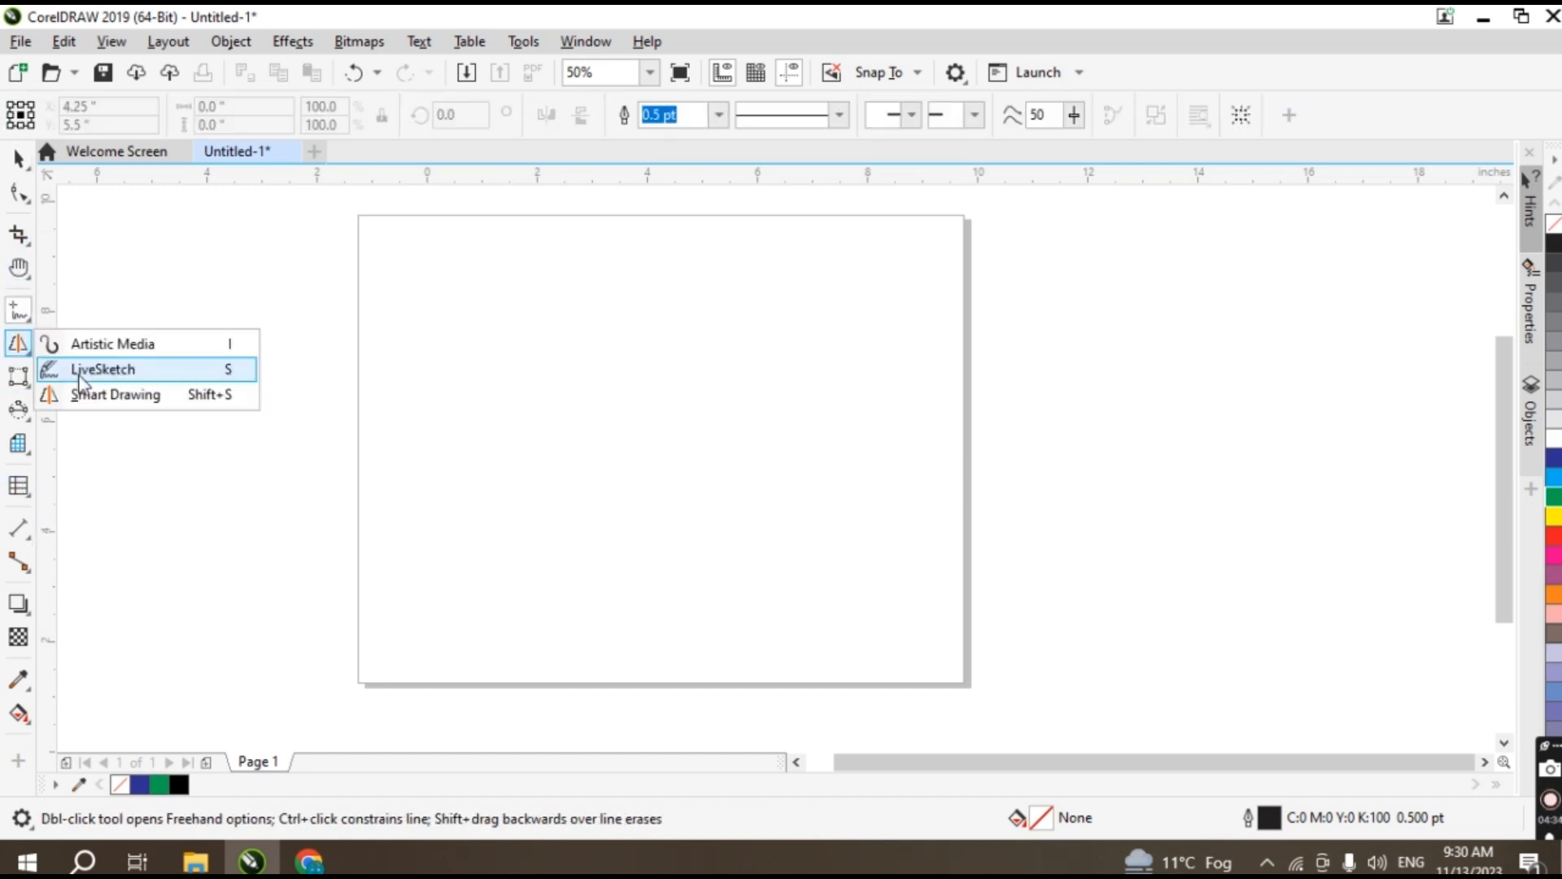
{"action": "left_click", "coordinate": [29, 354]}
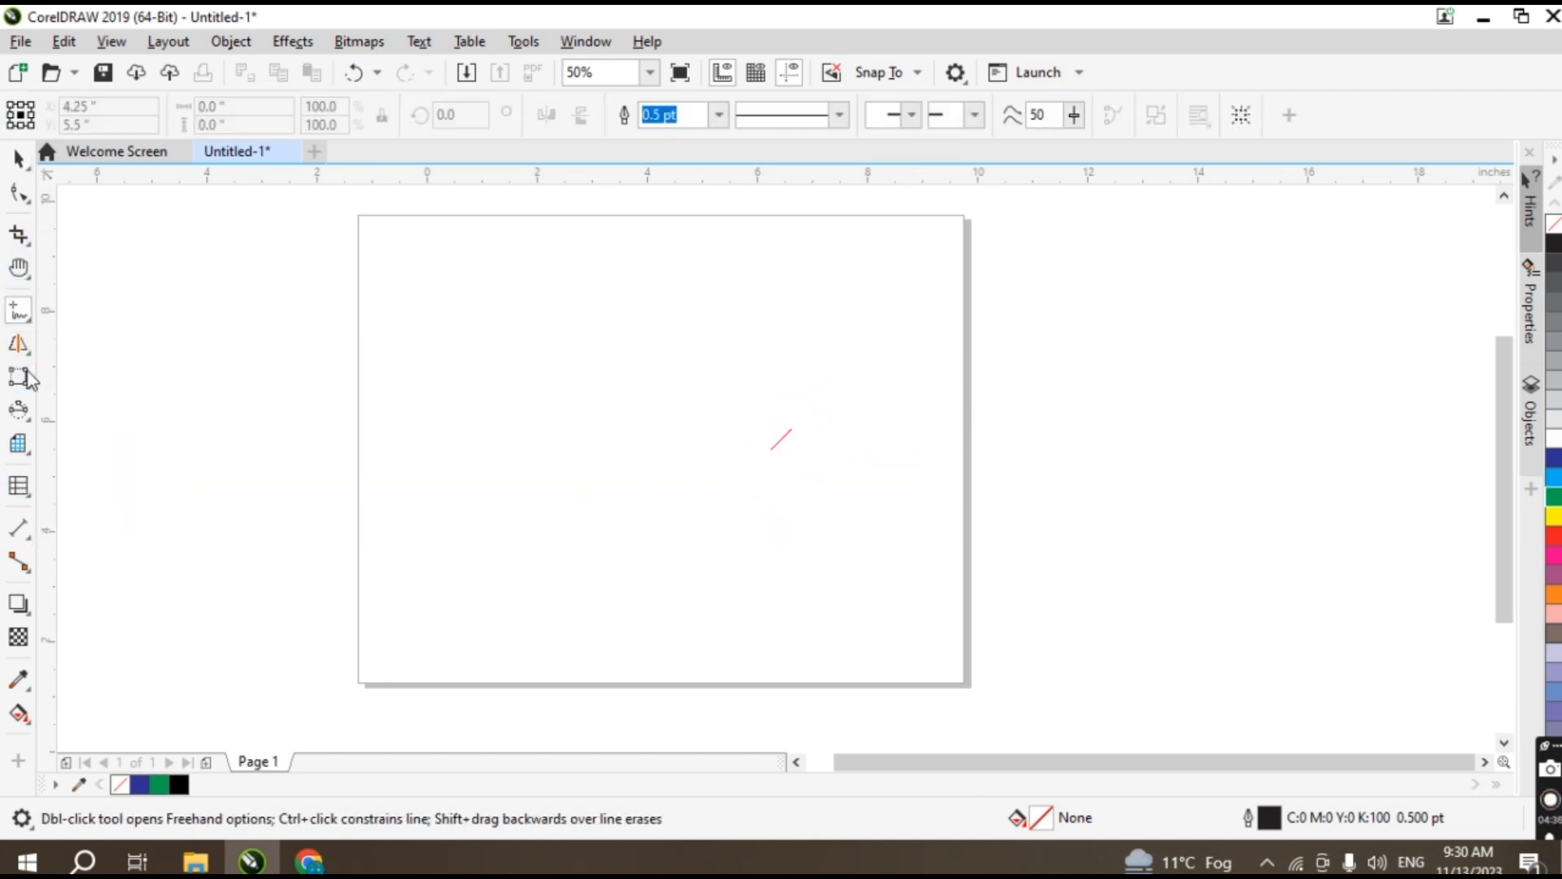
{"action": "left_click", "coordinate": [29, 381]}
{"action": "left_click", "coordinate": [23, 436]}
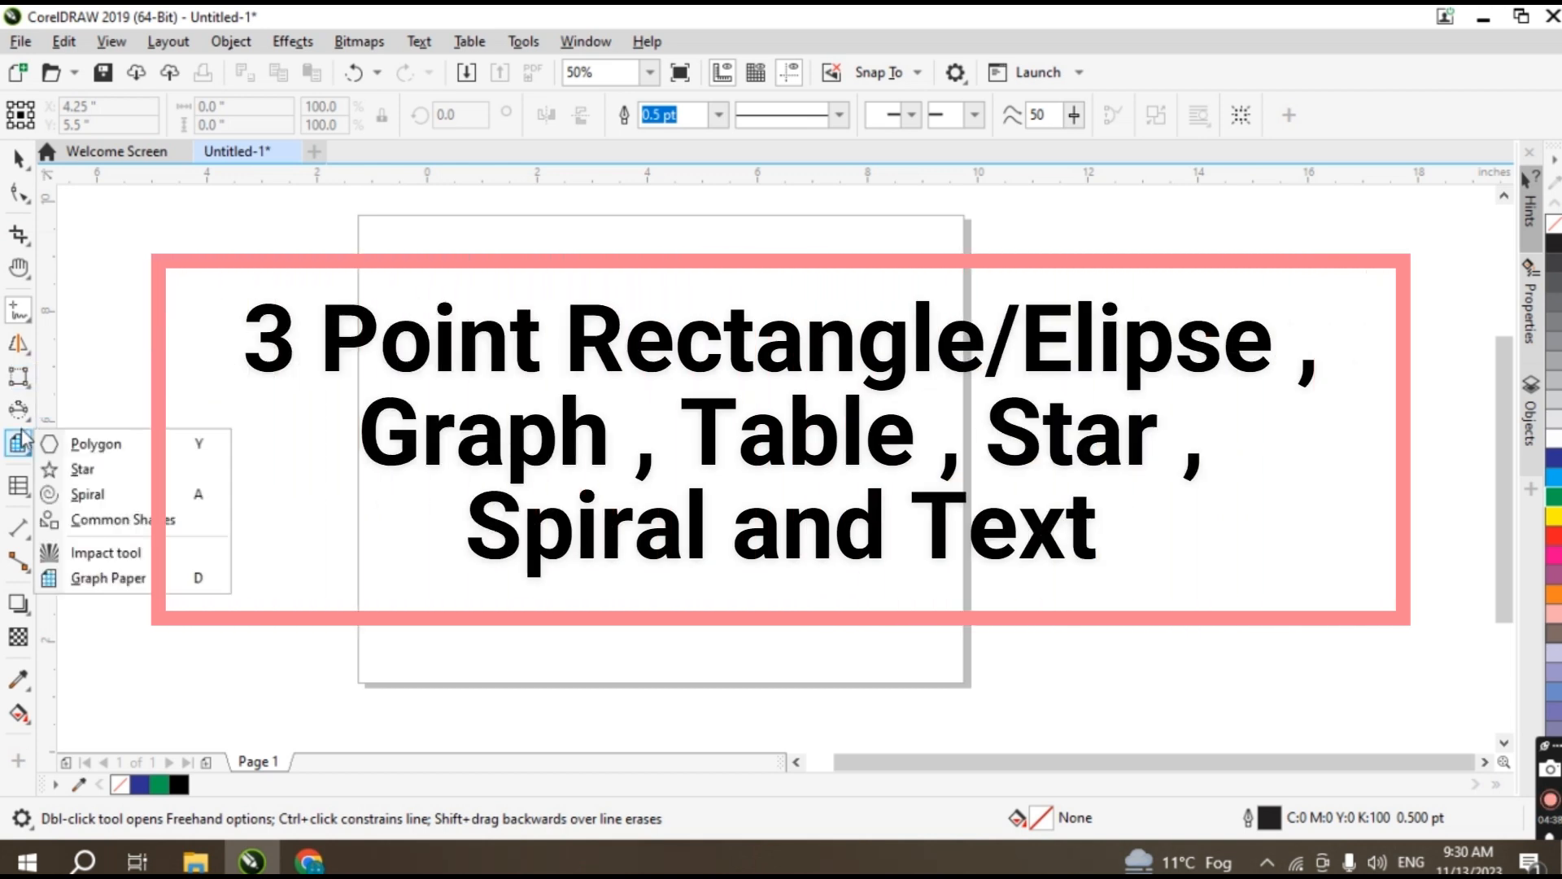
{"action": "left_click", "coordinate": [22, 412]}
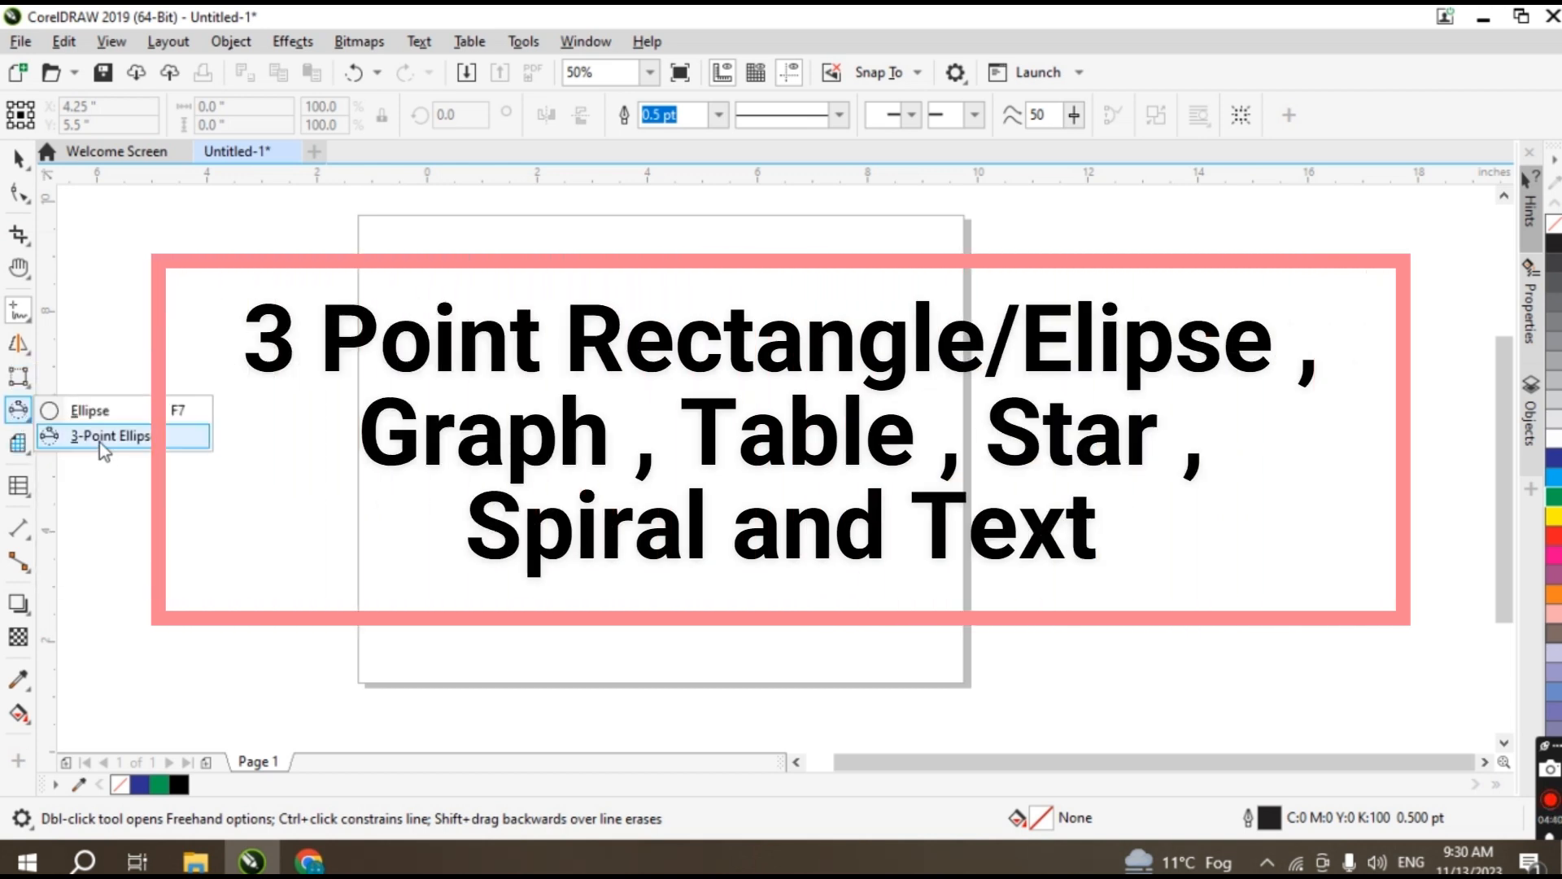
{"action": "left_click", "coordinate": [22, 446]}
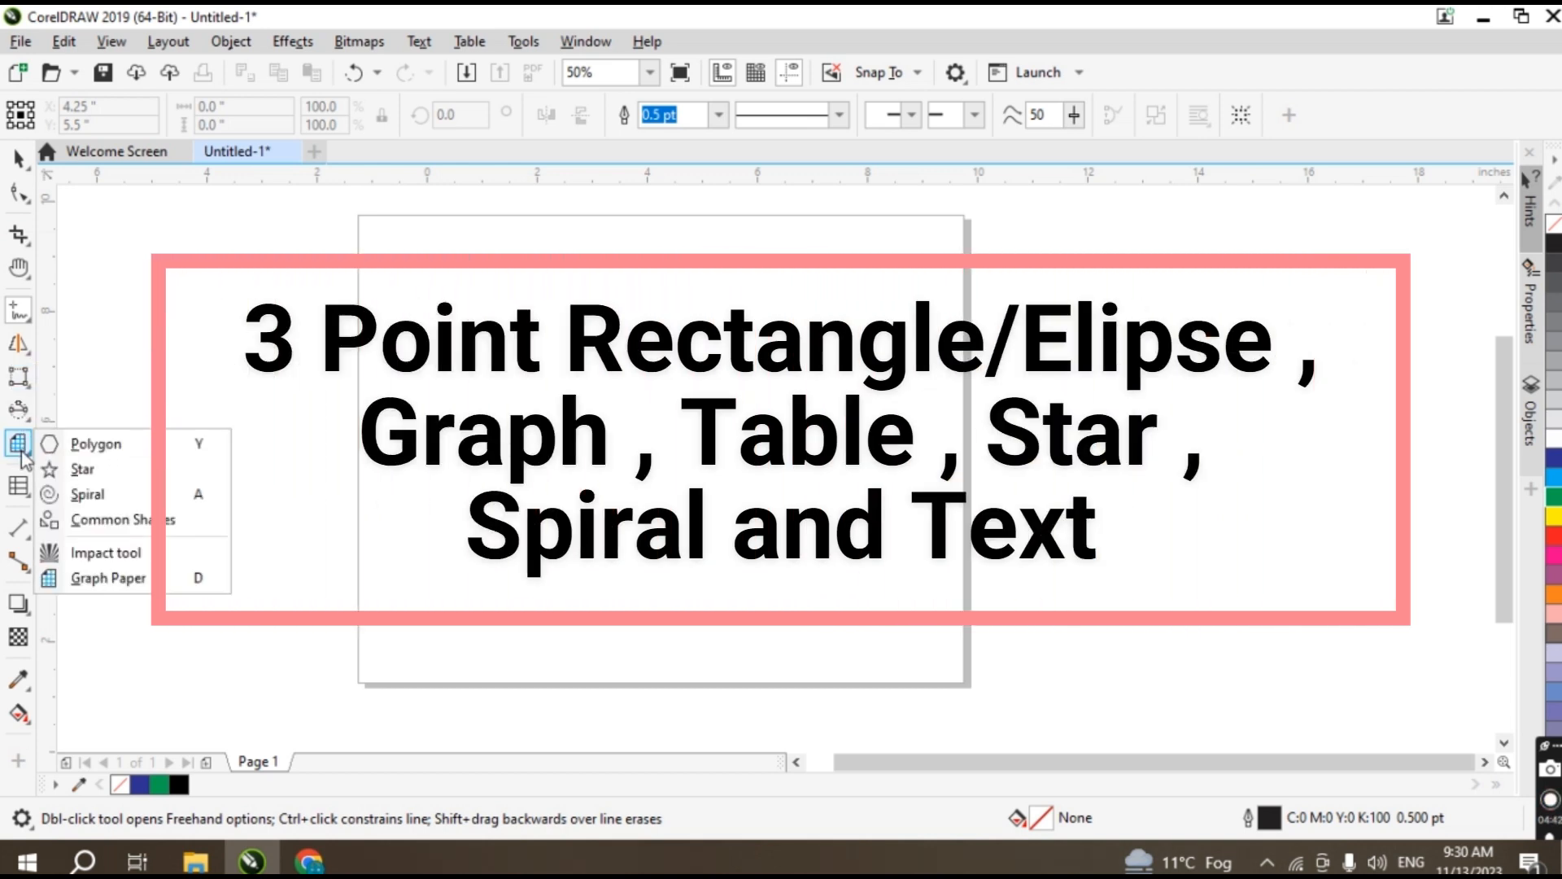
{"action": "left_click", "coordinate": [23, 487]}
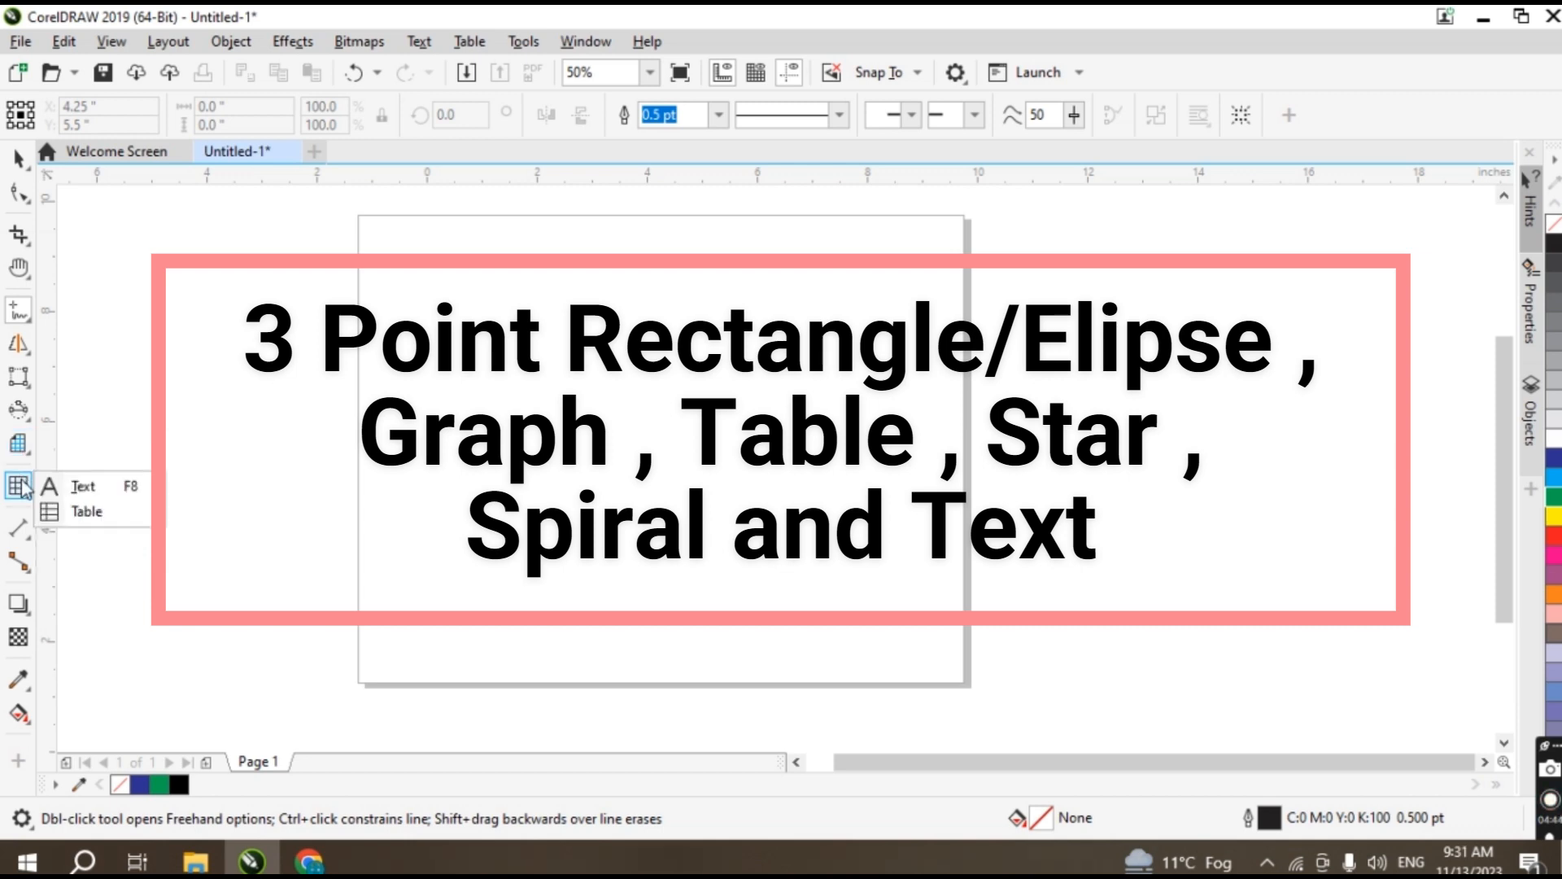